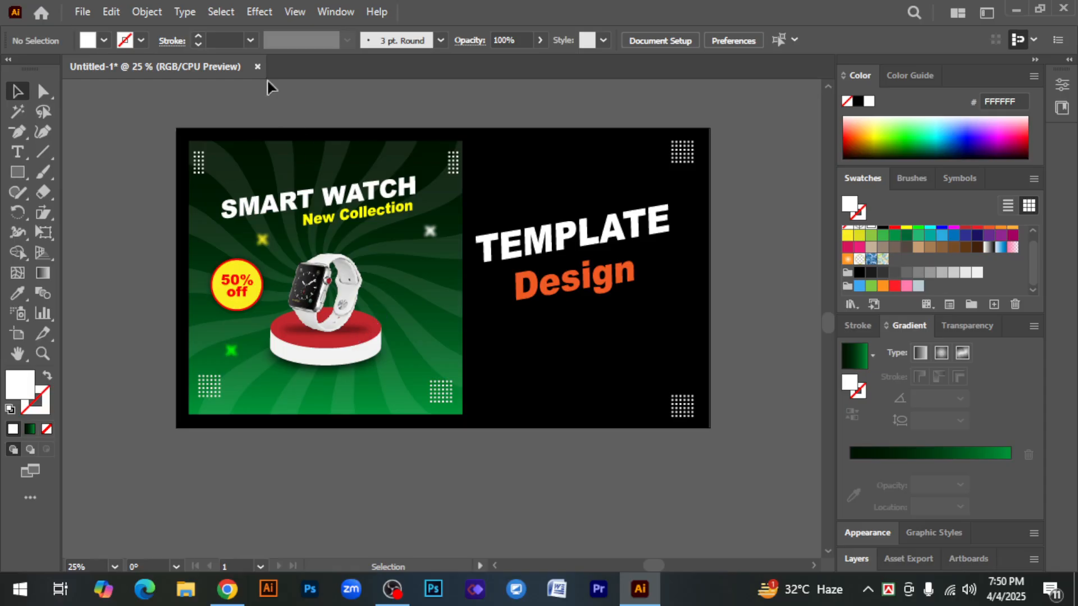
Step: Close the current document without saving its changes
left_click(257, 67)
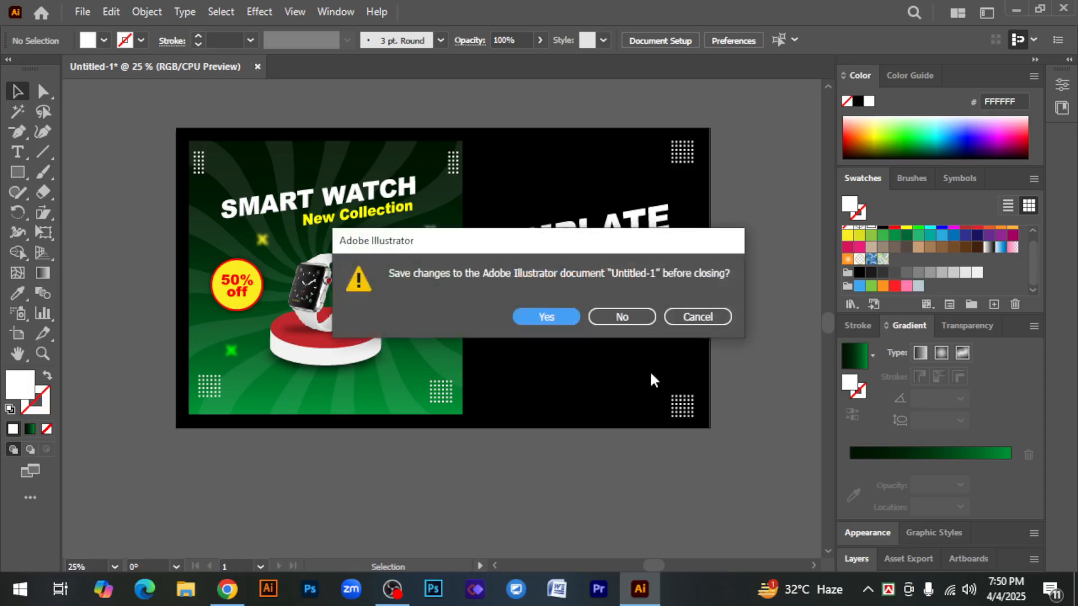
left_click(621, 317)
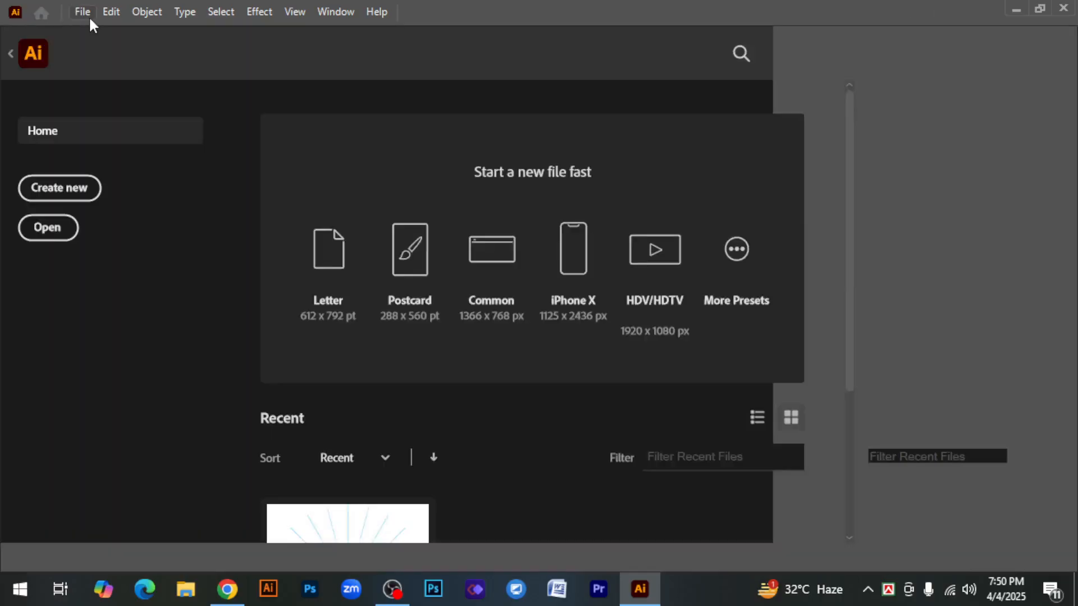
Step: Create a new 1080 x 1080 px document in RGB Color with raster effects set to High (300 ppi)
left_click(83, 11)
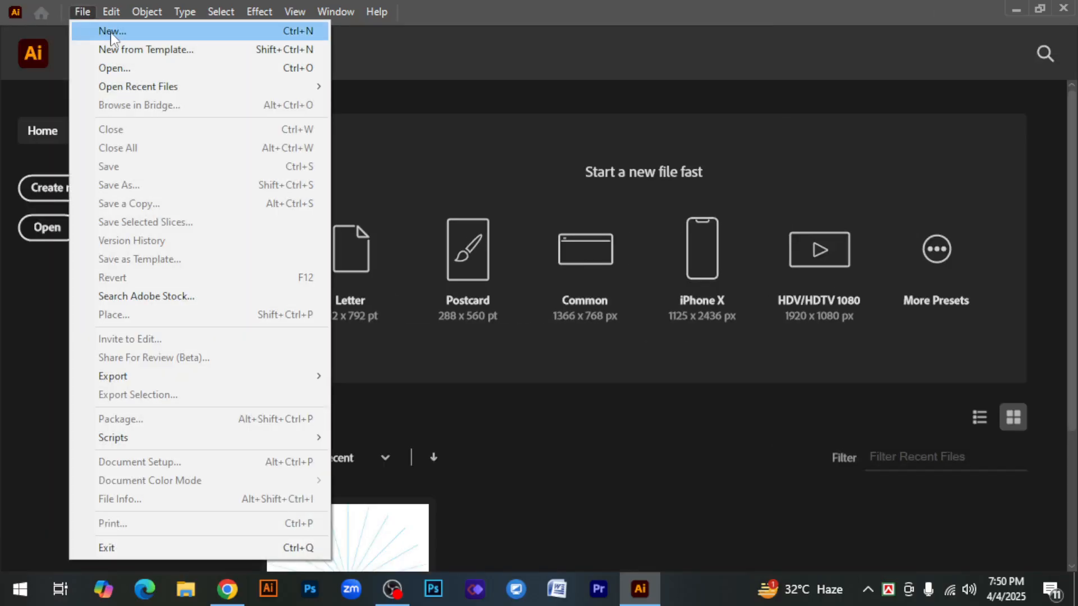
left_click(90, 31)
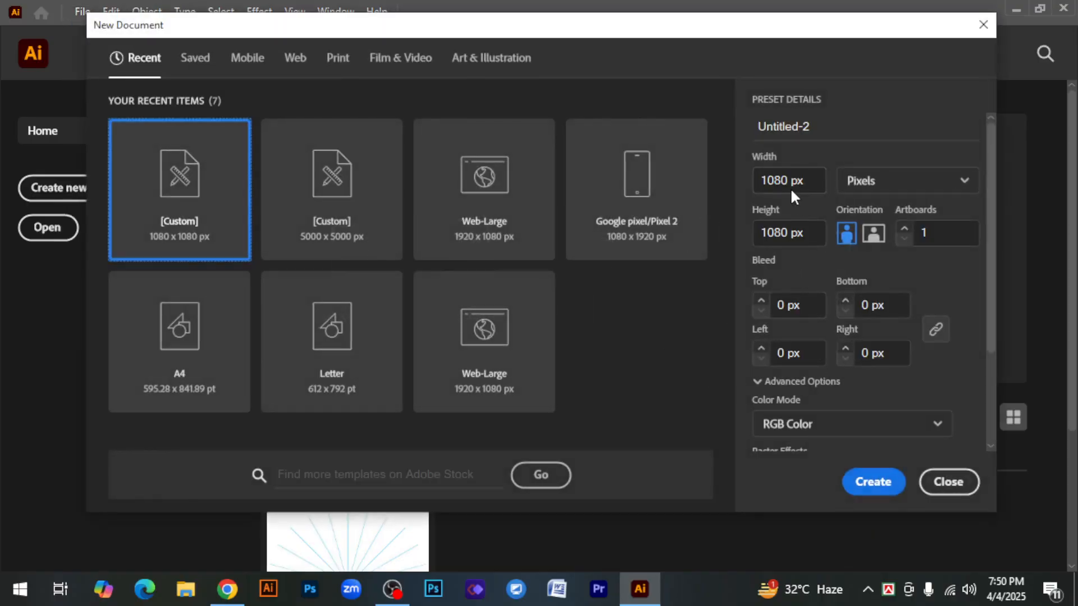
left_click_drag(790, 180, 712, 184)
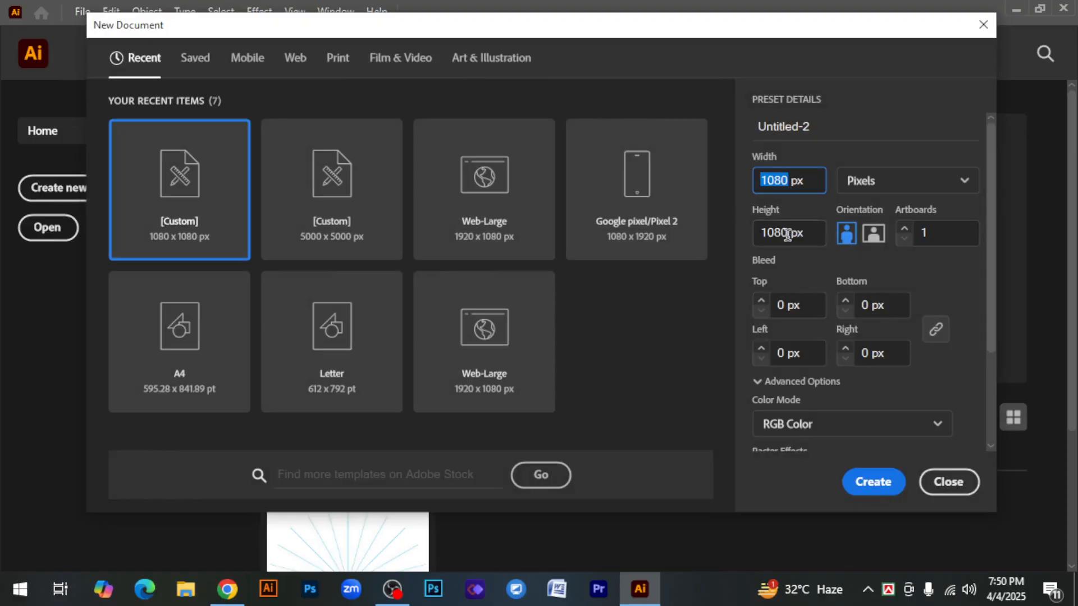
left_click_drag(787, 235, 728, 239)
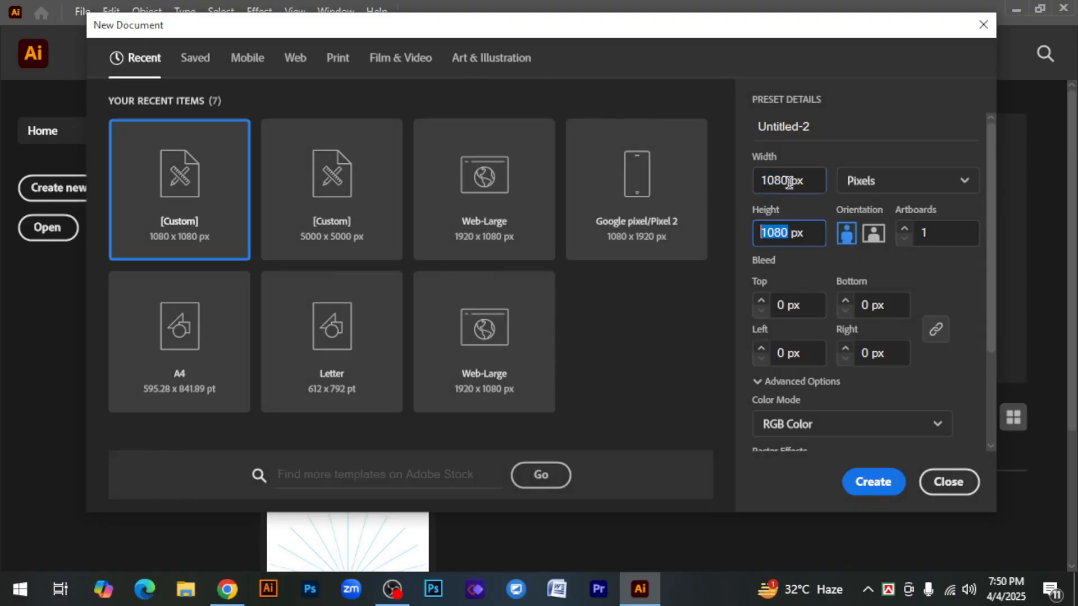
left_click_drag(794, 180, 753, 231)
left_click(884, 37)
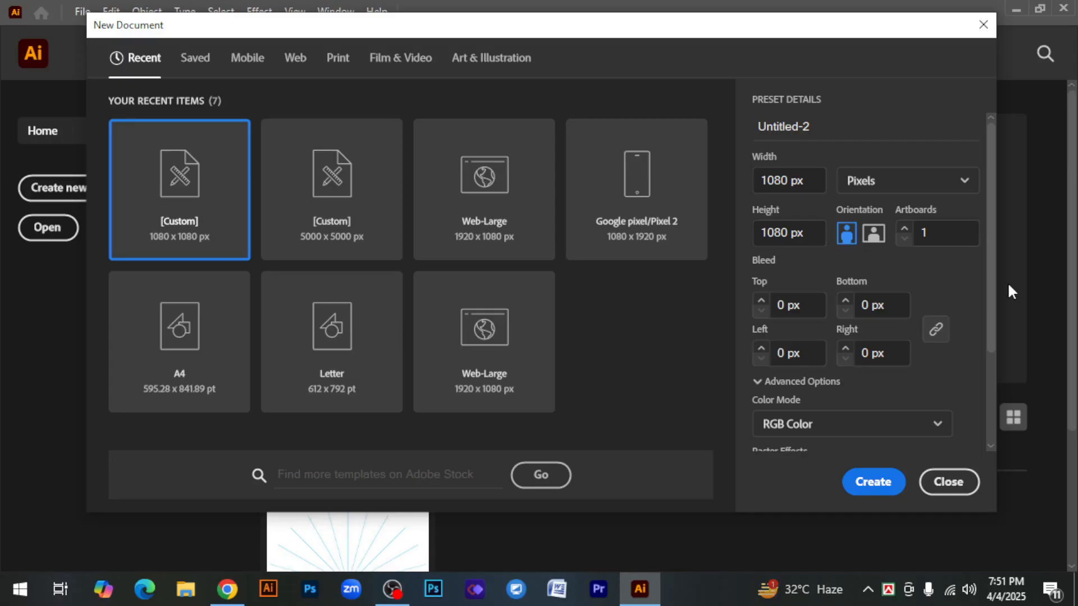
left_click_drag(992, 269, 992, 301)
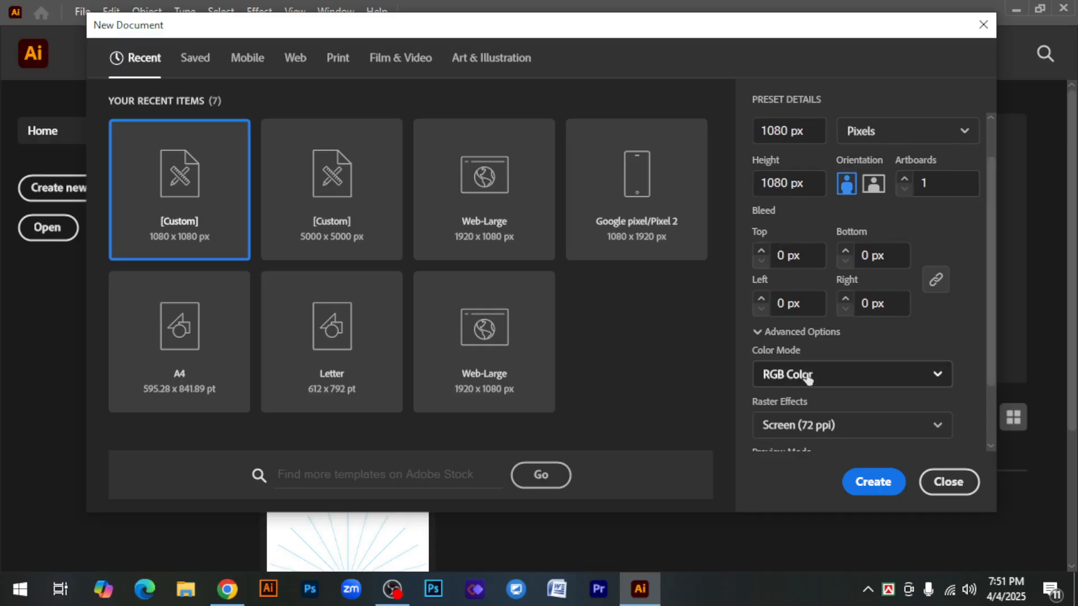
left_click(935, 427)
left_click(800, 459)
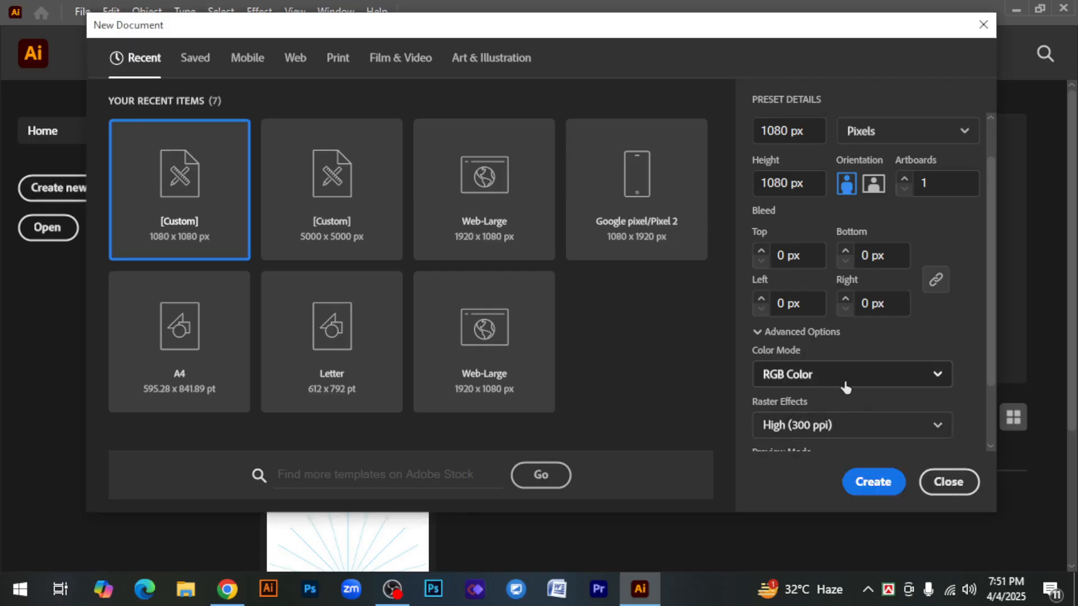
left_click(874, 486)
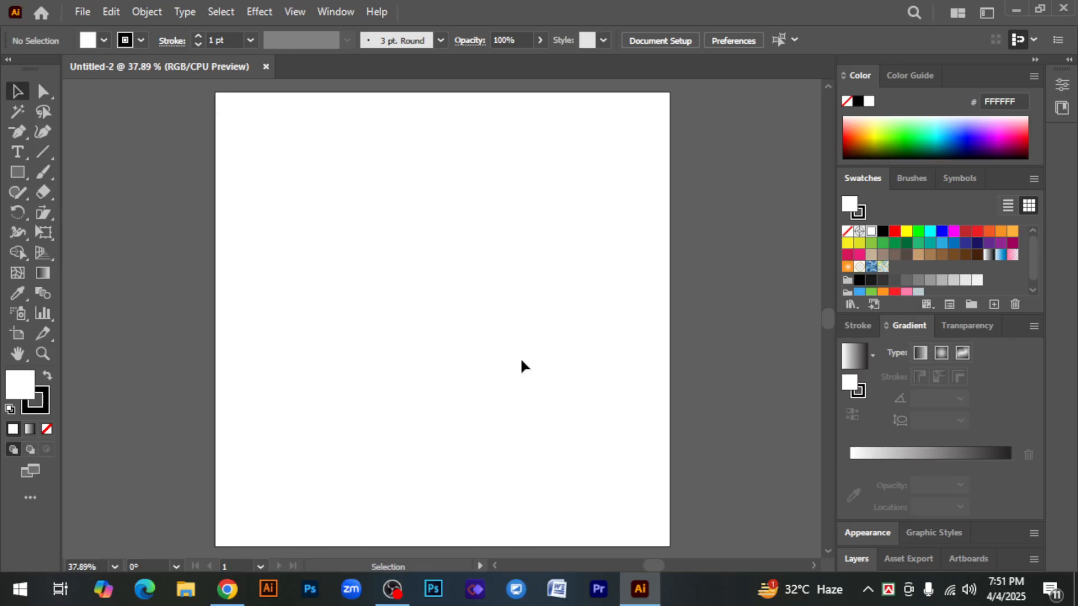
Step: Draw a 1080 x 1080 px rectangle and place it so that it exactly covers the artboard
key("ctrl+minus")
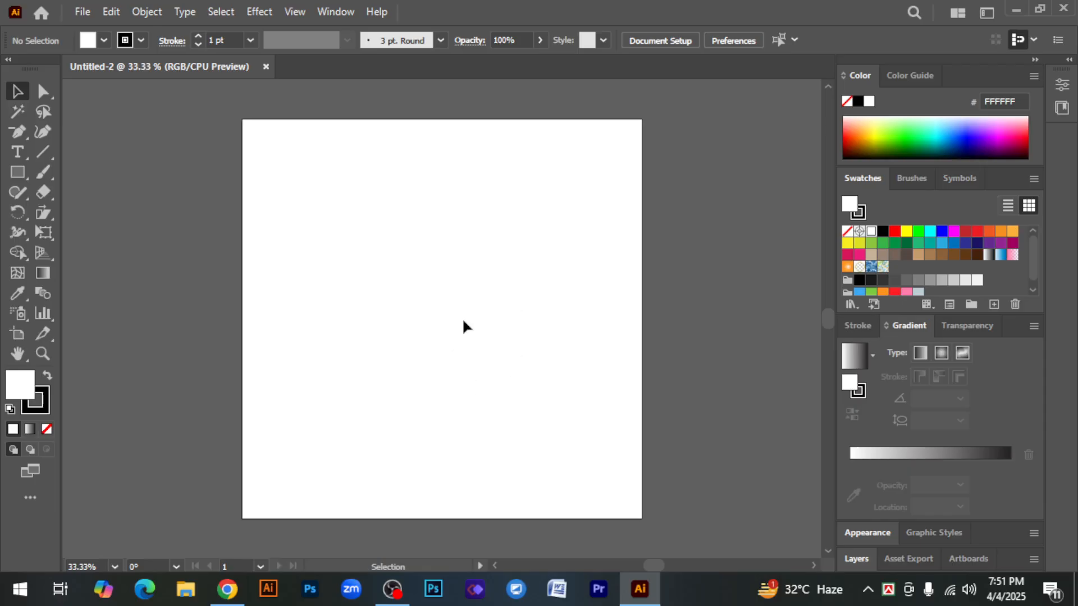
left_click(17, 174)
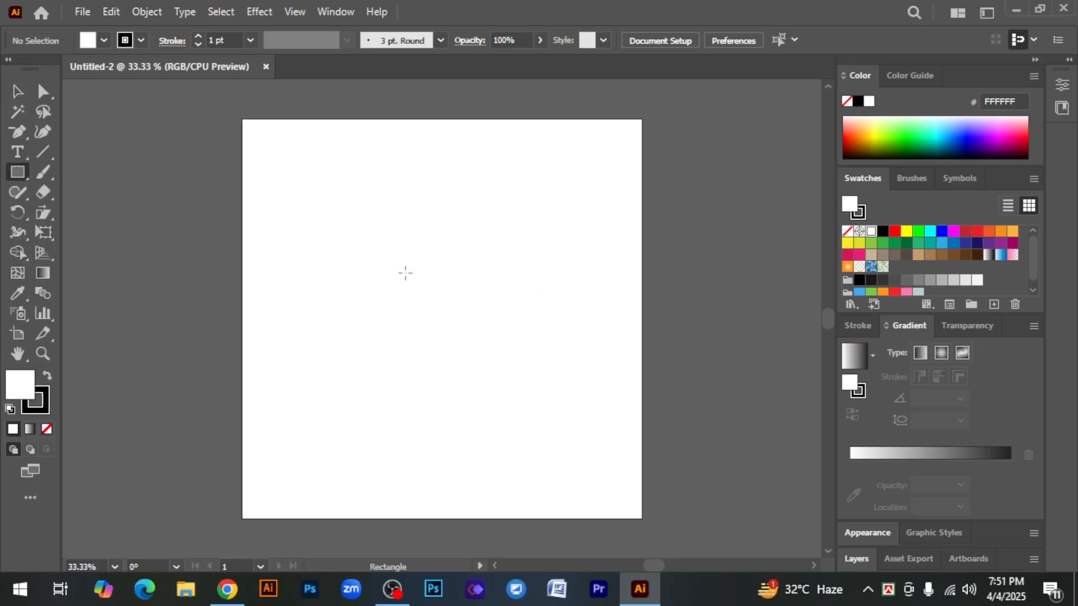
left_click(405, 274)
left_click(519, 259)
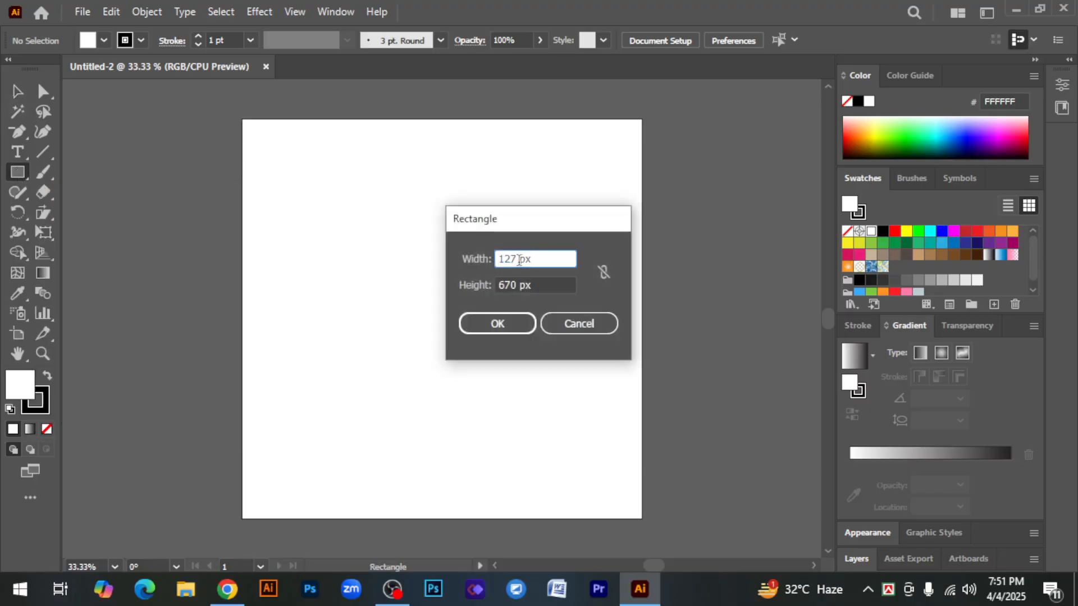
left_click_drag(520, 260, 479, 257)
left_click(515, 260)
left_click_drag(518, 259, 495, 259)
type("1080")
left_click_drag(516, 285, 491, 288)
type("108")
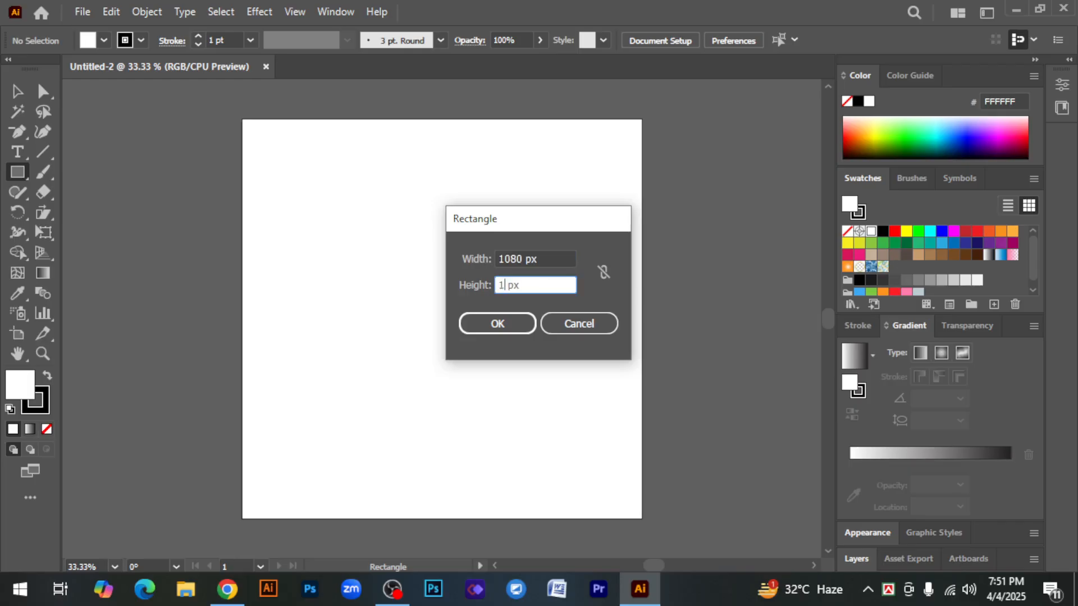
type("0")
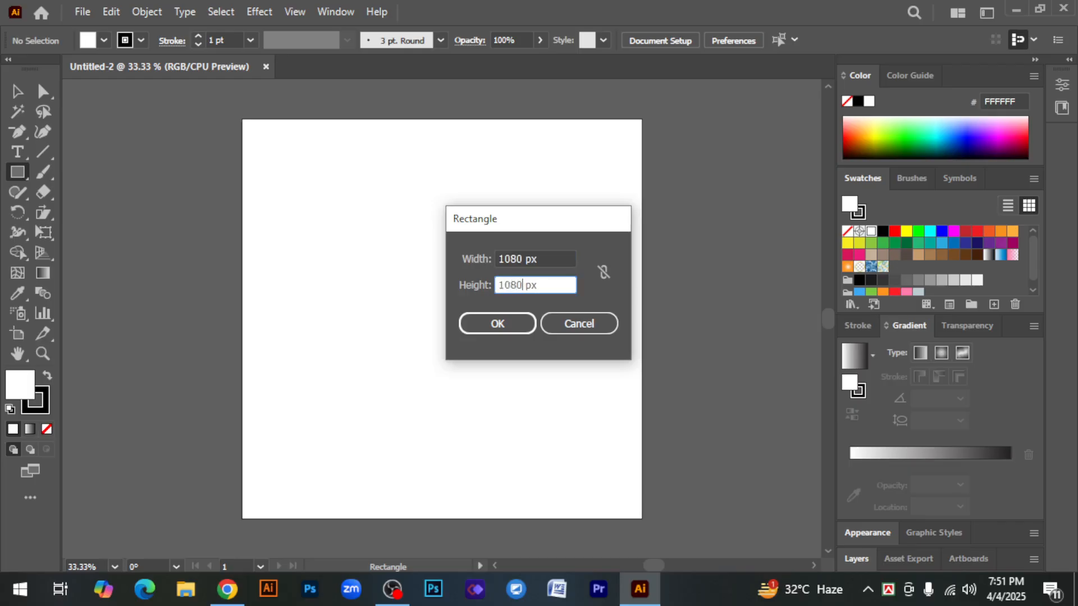
left_click(505, 323)
left_click(17, 90)
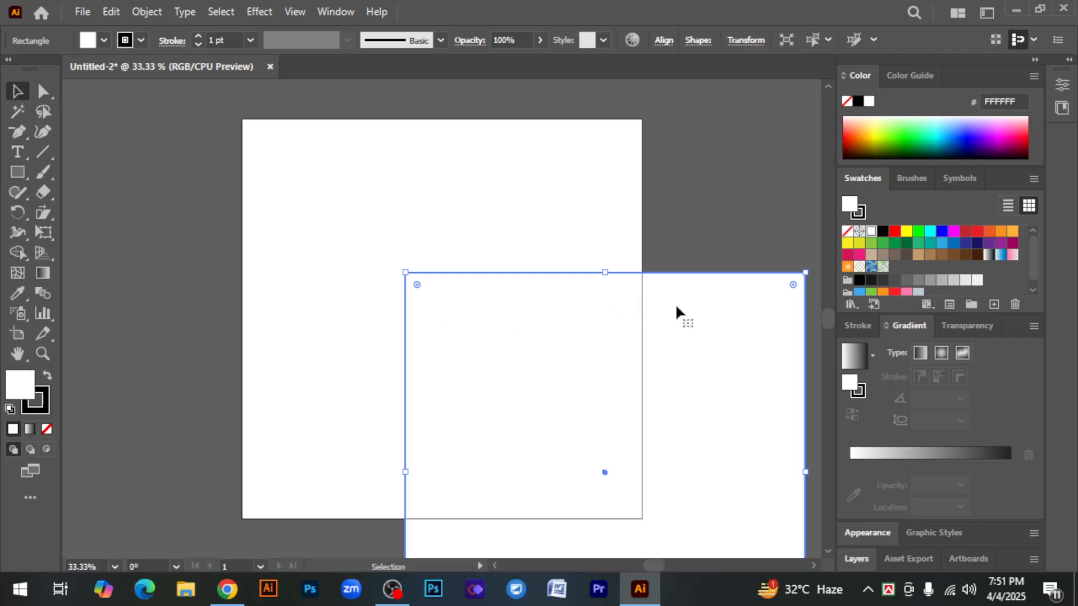
left_click_drag(688, 320, 533, 167)
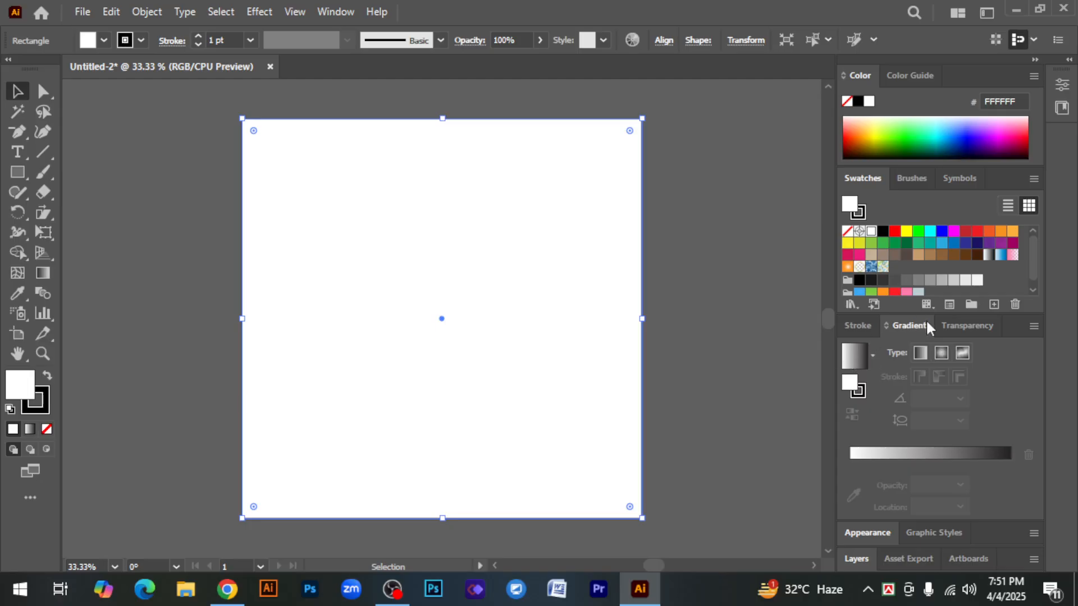
Step: Fill the rectangle with a linear gradient and set its starting color stop to dark green R=0 G=104 B=55
left_click(854, 355)
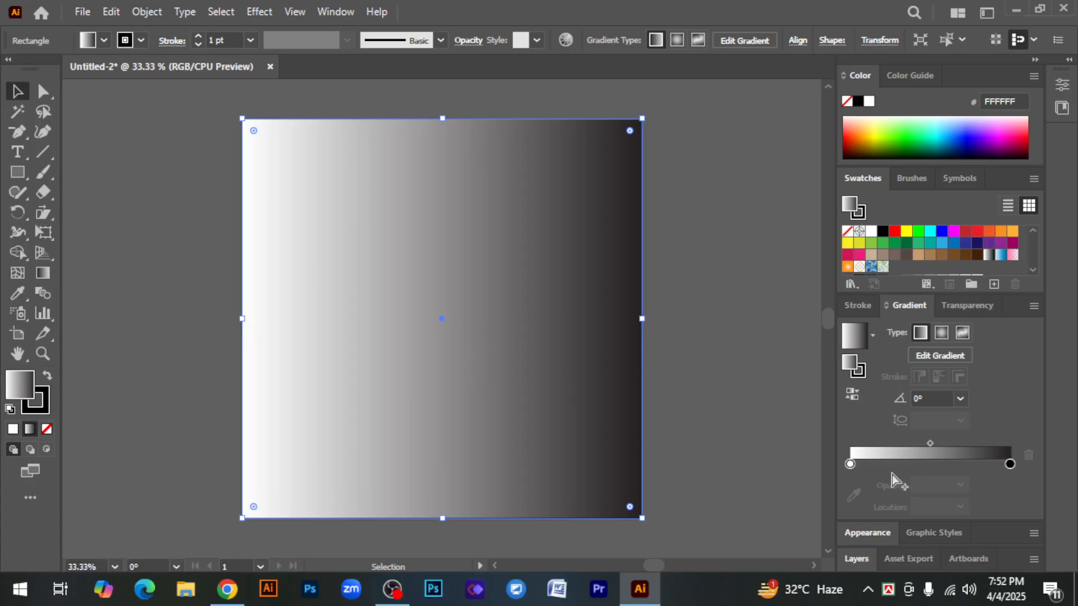
double_click(850, 464)
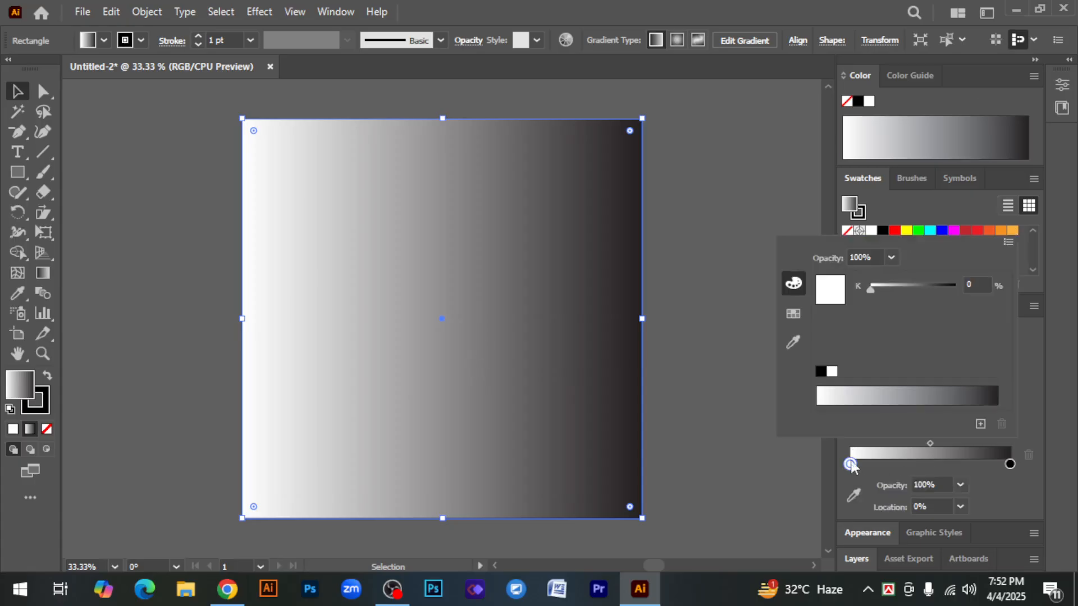
left_click(793, 315)
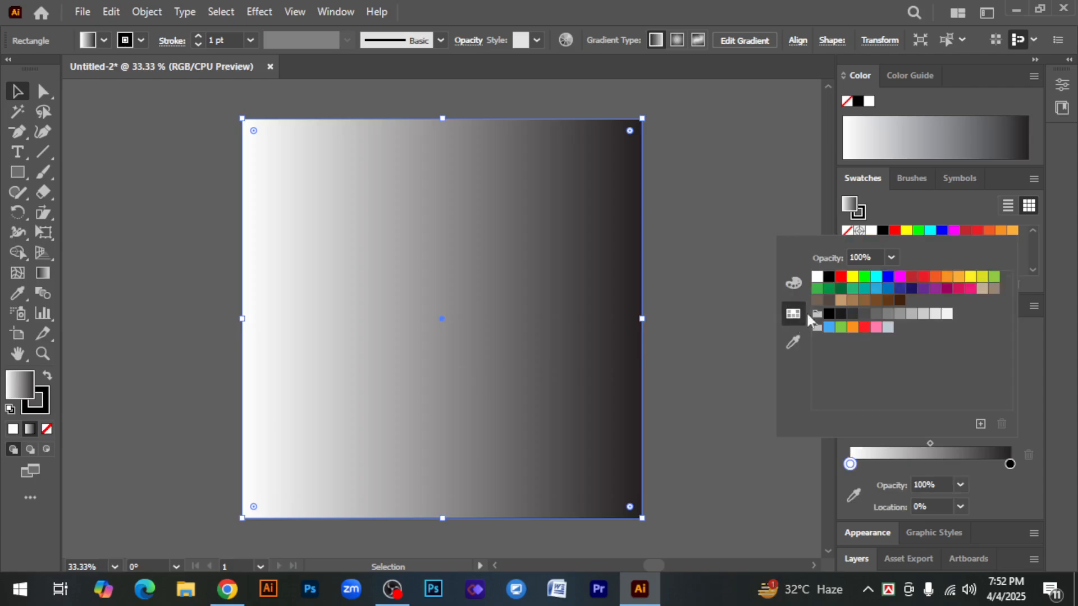
left_click(841, 290)
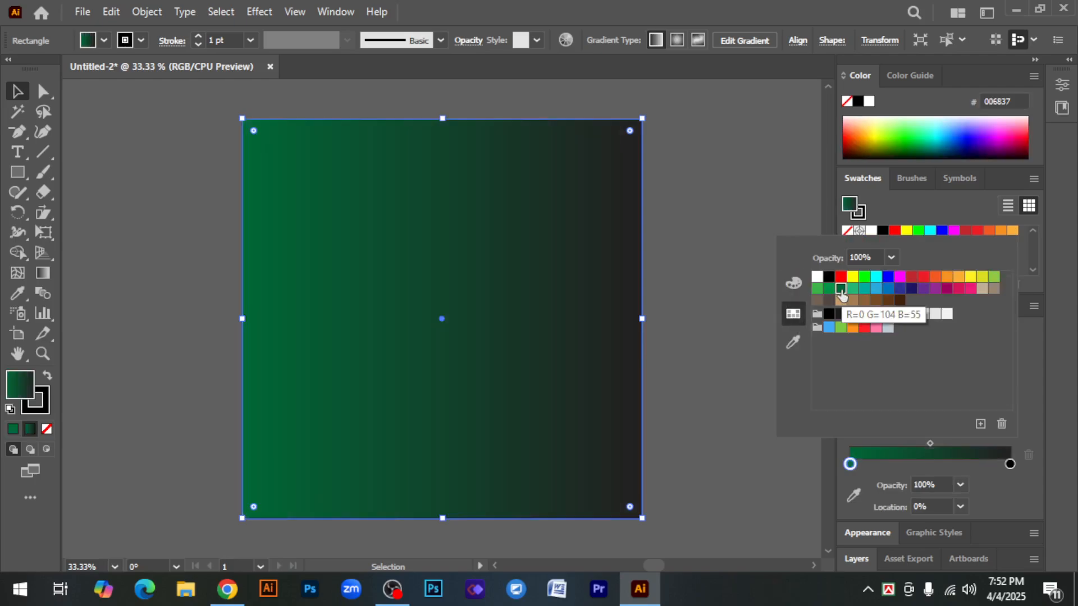
Step: Set the gradient's ending color stop to near-black green 001900
left_click(1009, 463)
double_click(1009, 464)
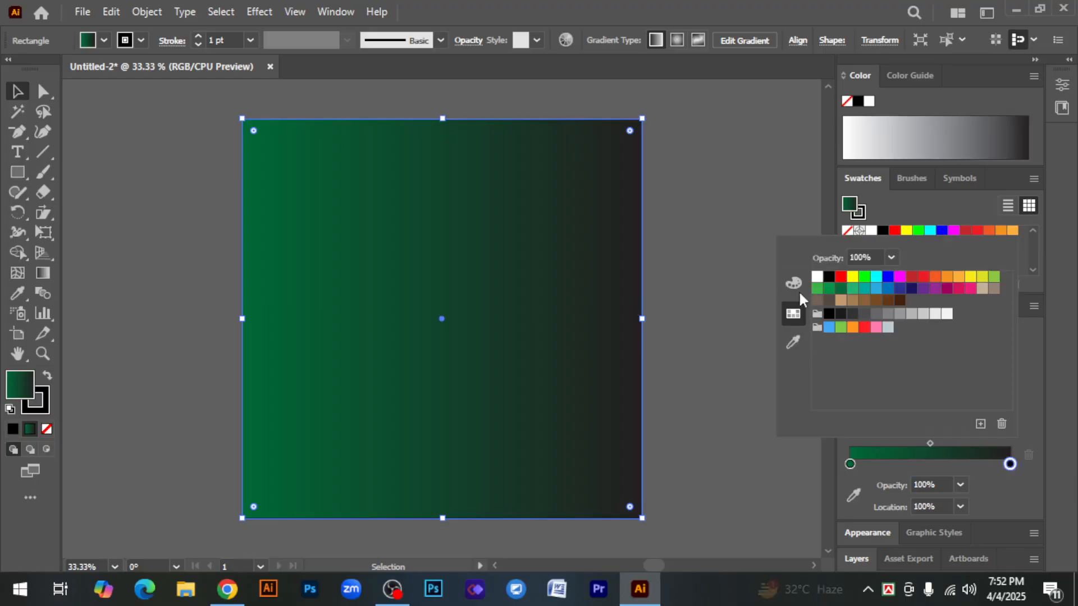
left_click(841, 289)
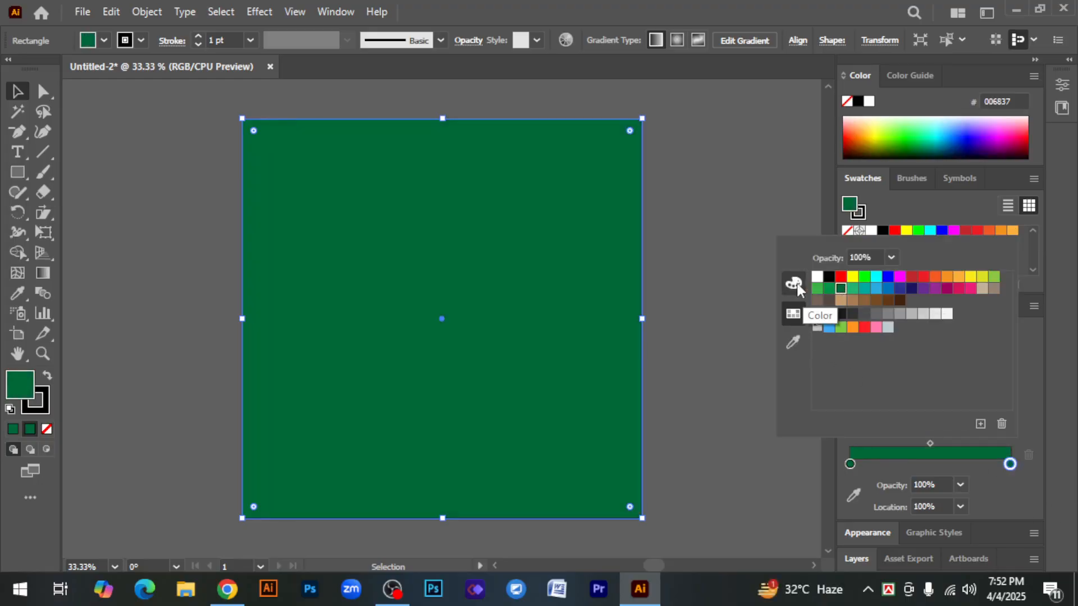
left_click(797, 287)
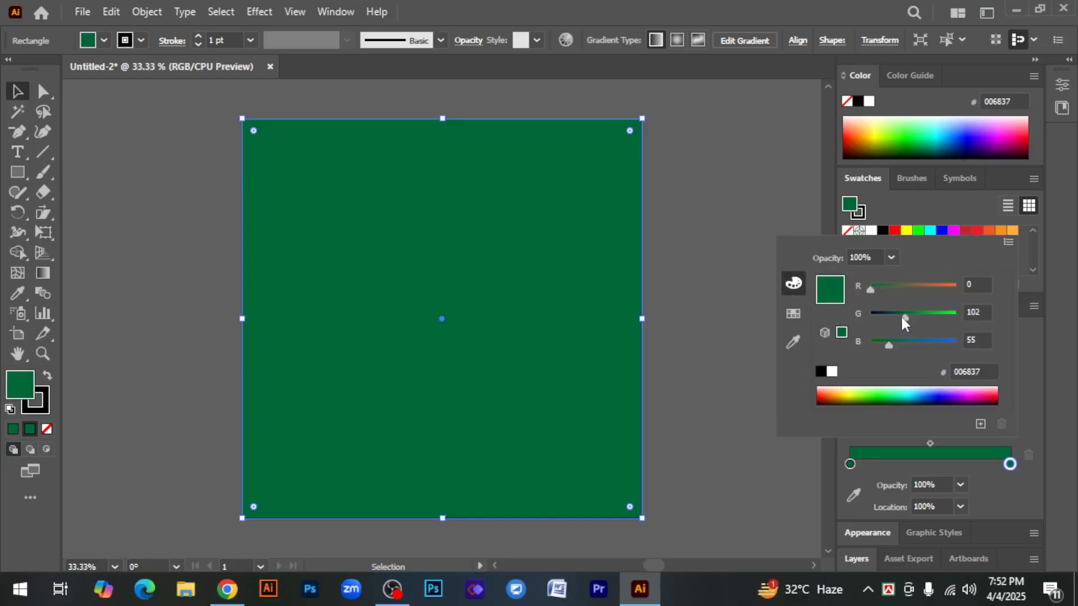
left_click_drag(900, 315, 878, 312)
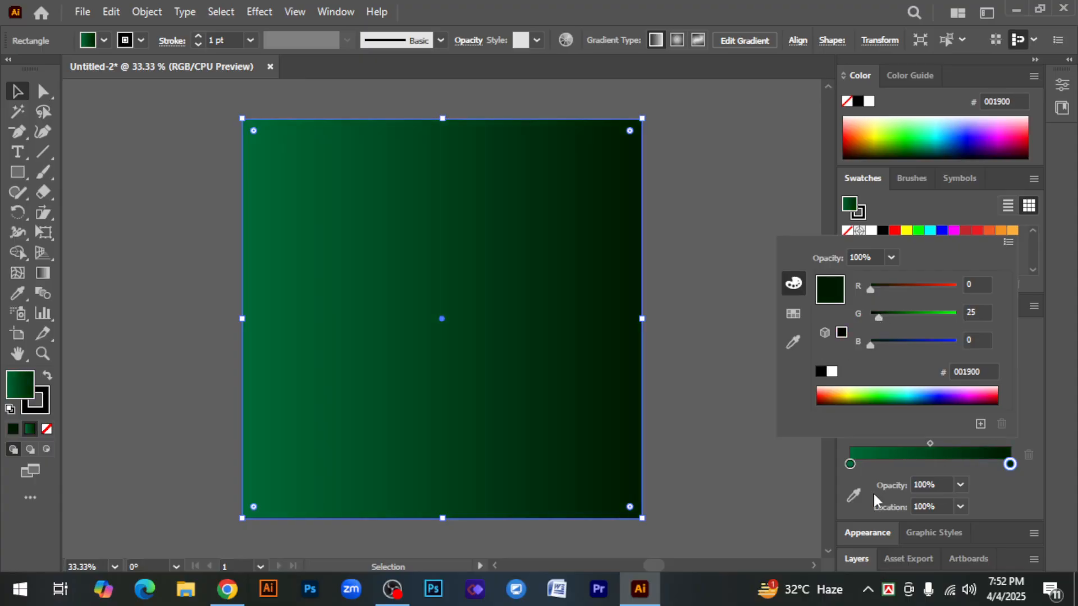
left_click(717, 291)
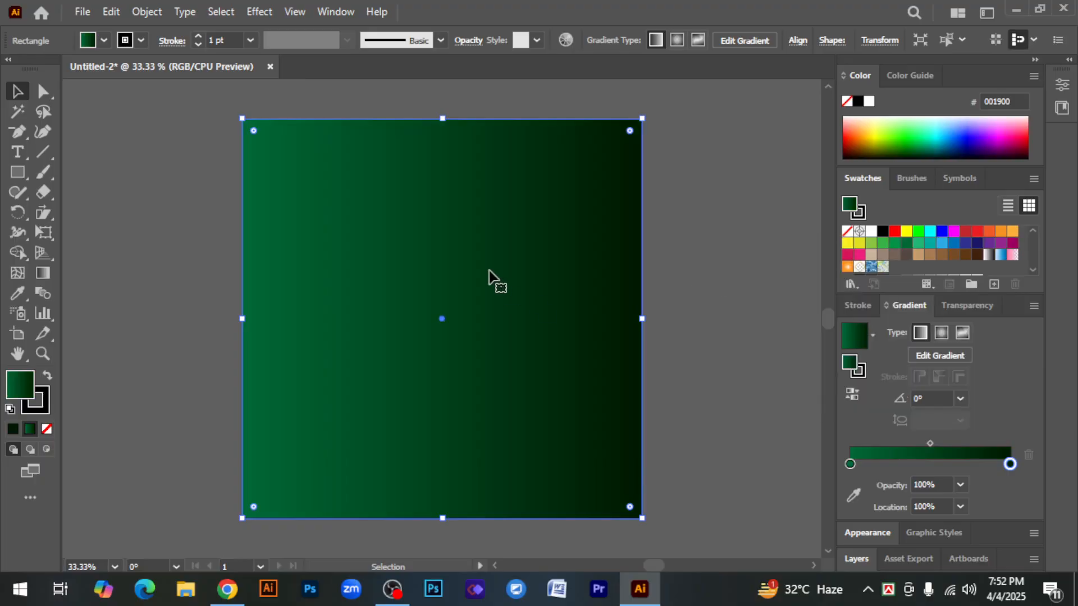
Step: Redirect the rectangle's gradient vertically at -90° and reverse it so the dark color is at the artwork's upper edge
left_click(39, 272)
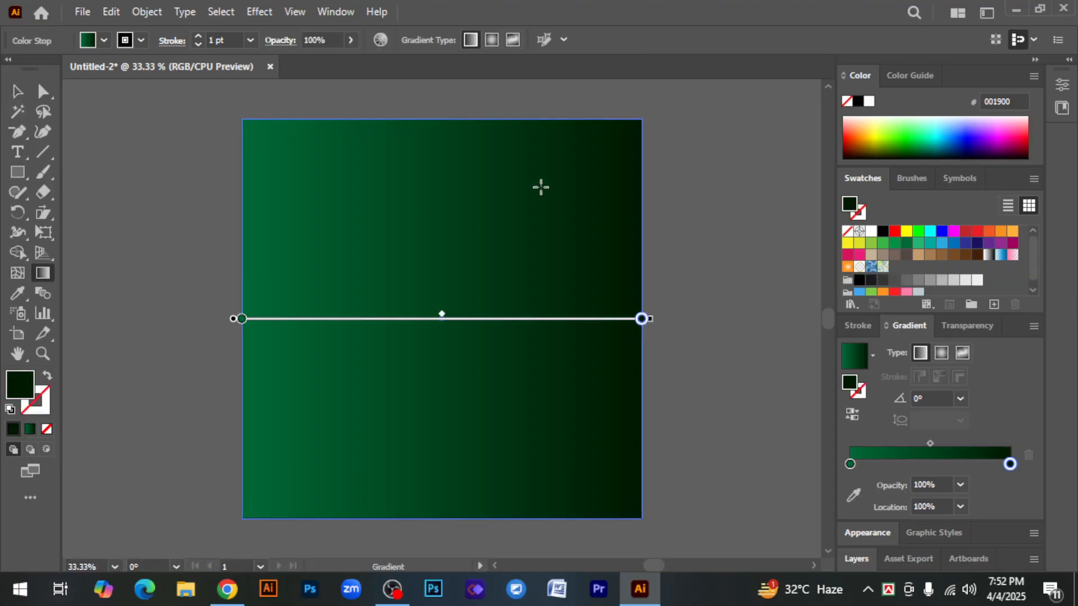
left_click_drag(434, 118, 434, 517)
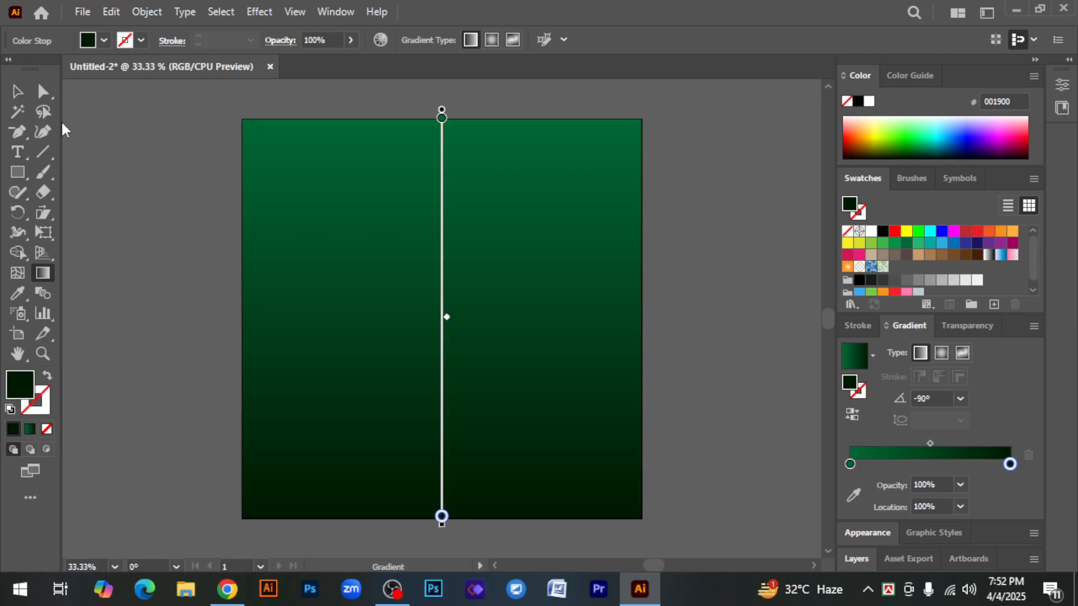
left_click(16, 91)
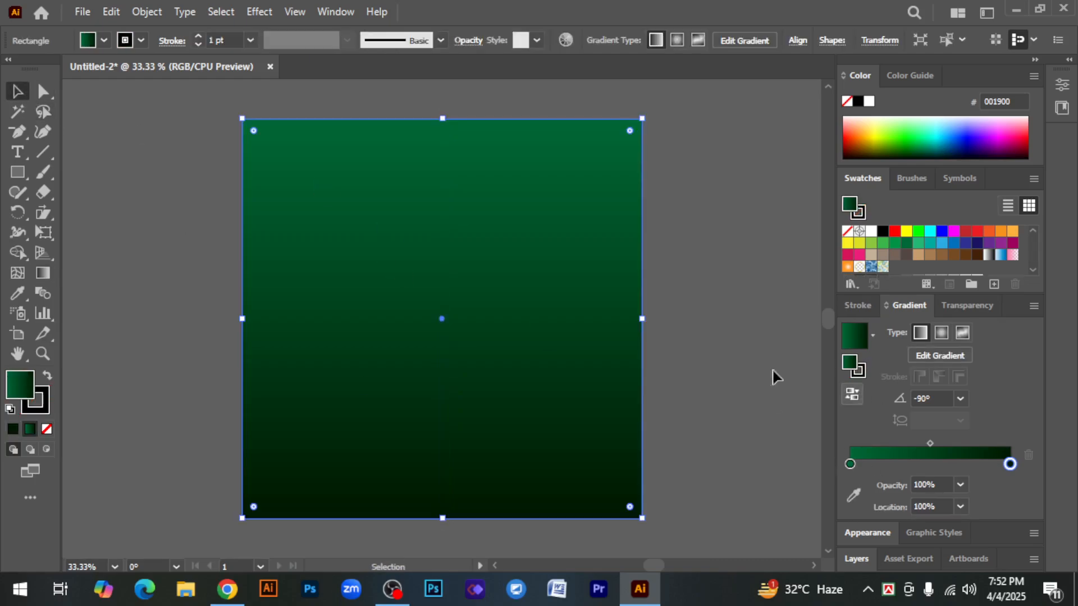
left_click(853, 398)
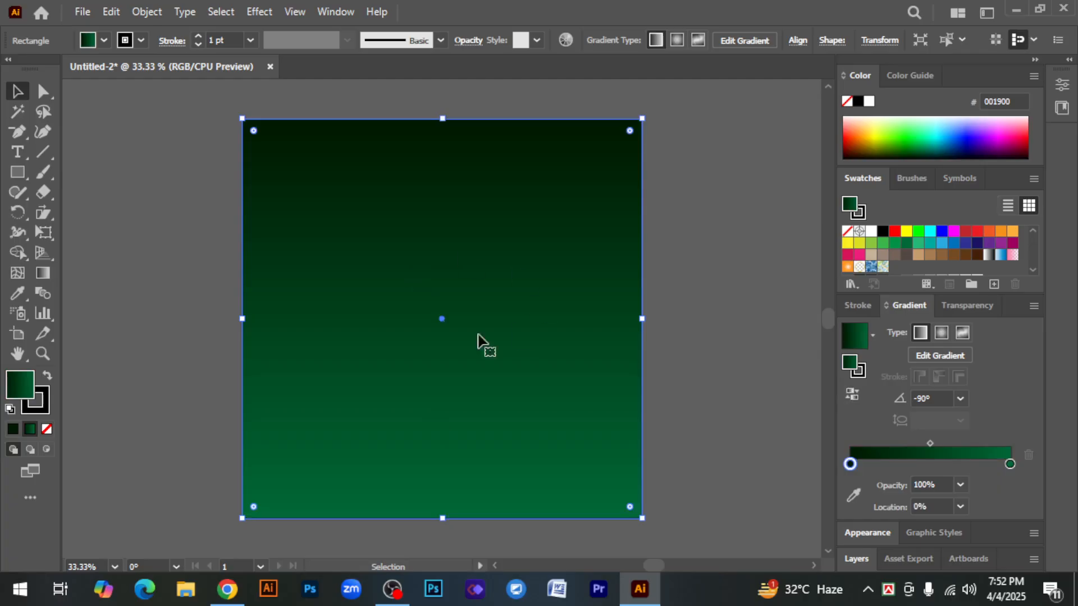
Step: Move the gradient midpoint to about 65% and brighten the lighter green color stop to 009037
left_click_drag(930, 443, 954, 443)
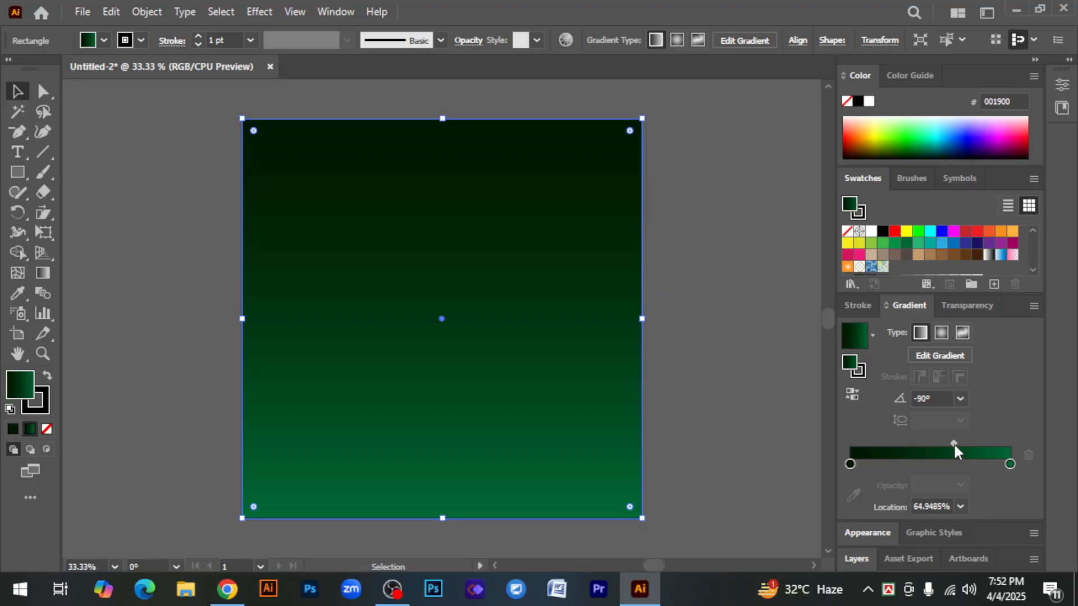
double_click(1009, 463)
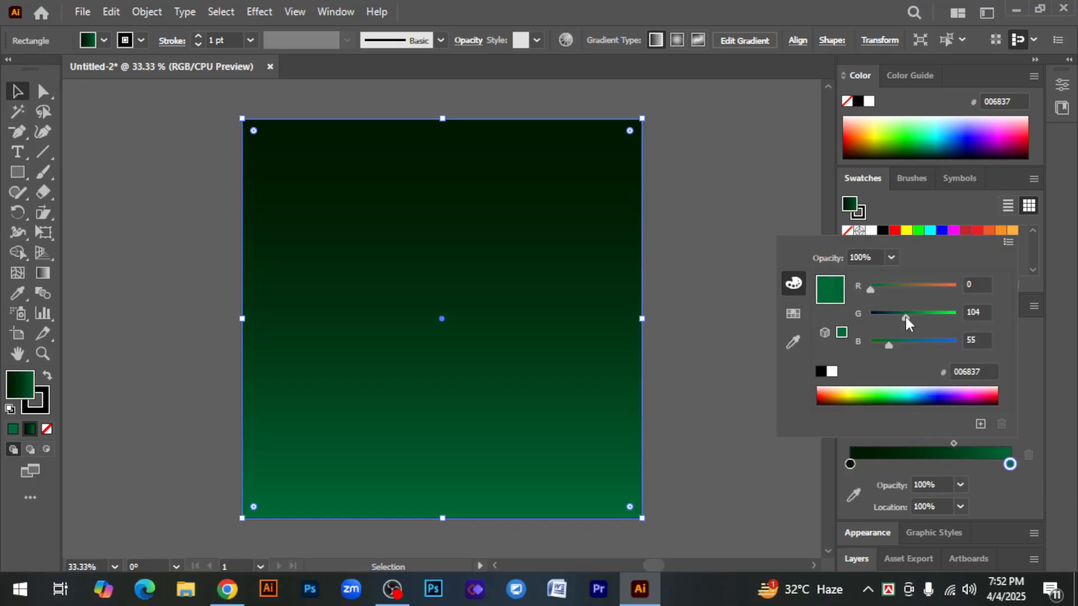
left_click_drag(906, 318, 918, 318)
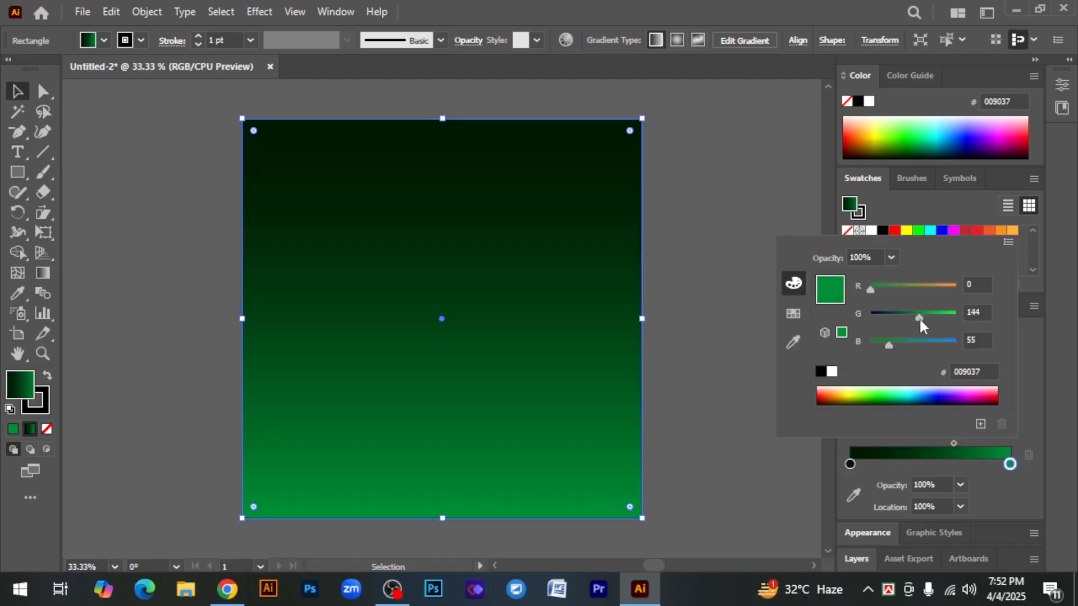
left_click(752, 225)
left_click(706, 231)
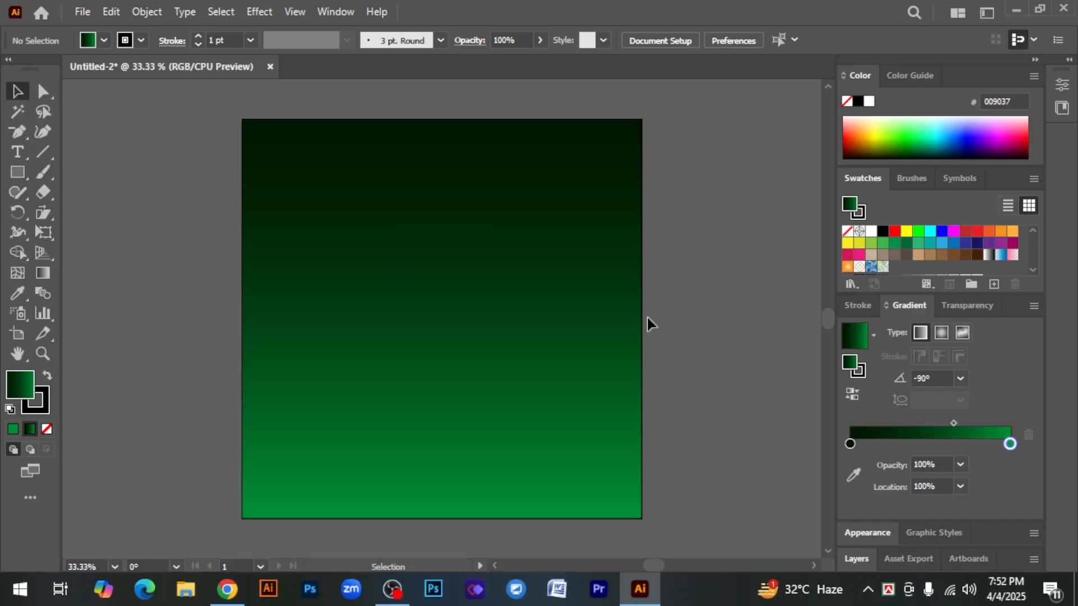
Step: Lock the gradient background rectangle in place
left_click(489, 231)
left_click(705, 337)
left_click(496, 280)
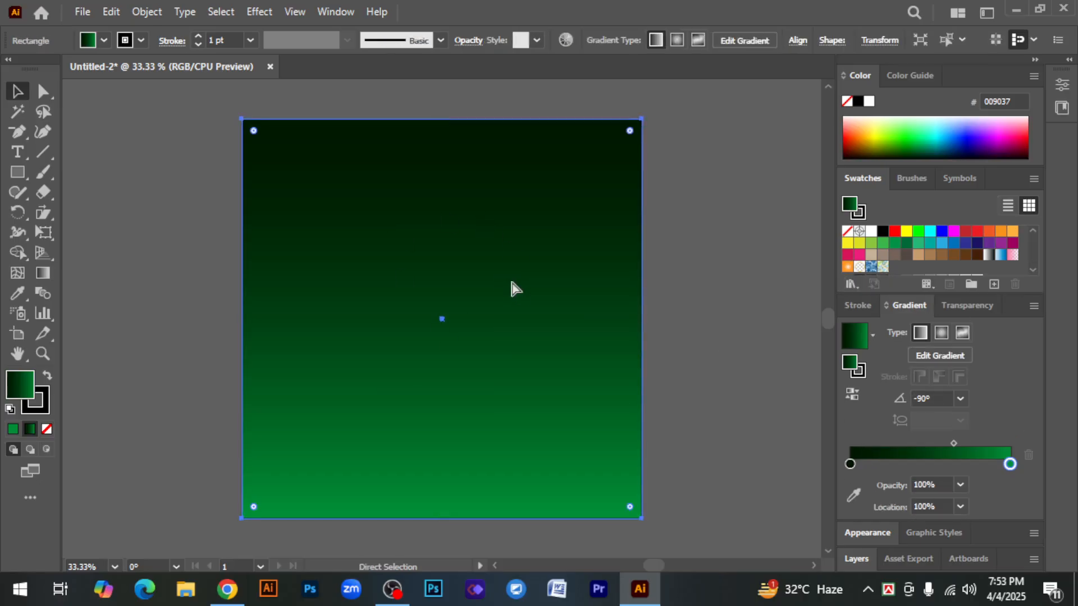
key("ctrl+2")
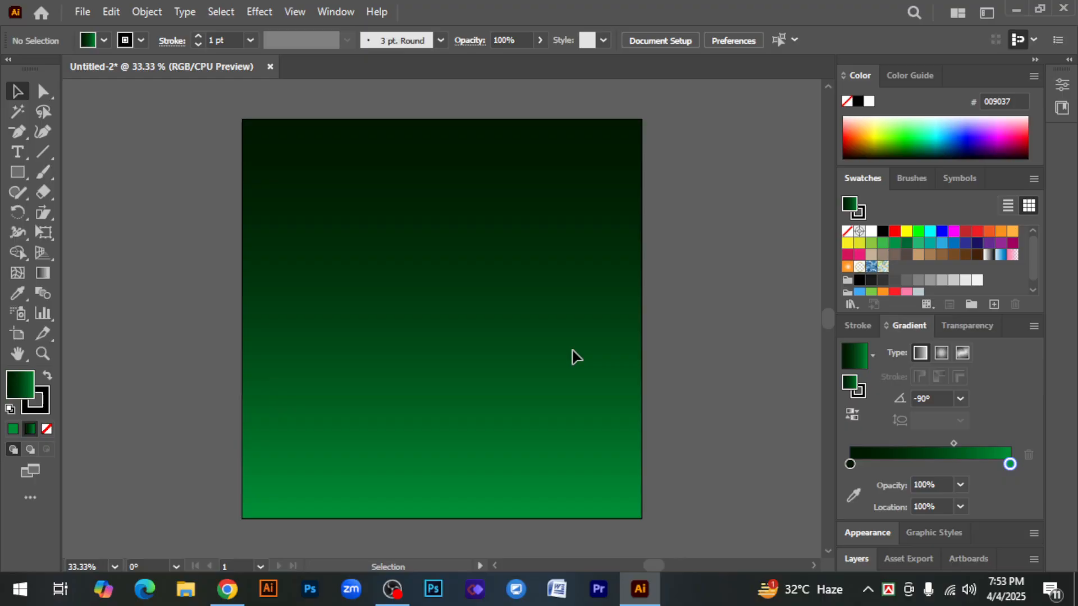
scroll(204, 193, "up", 1)
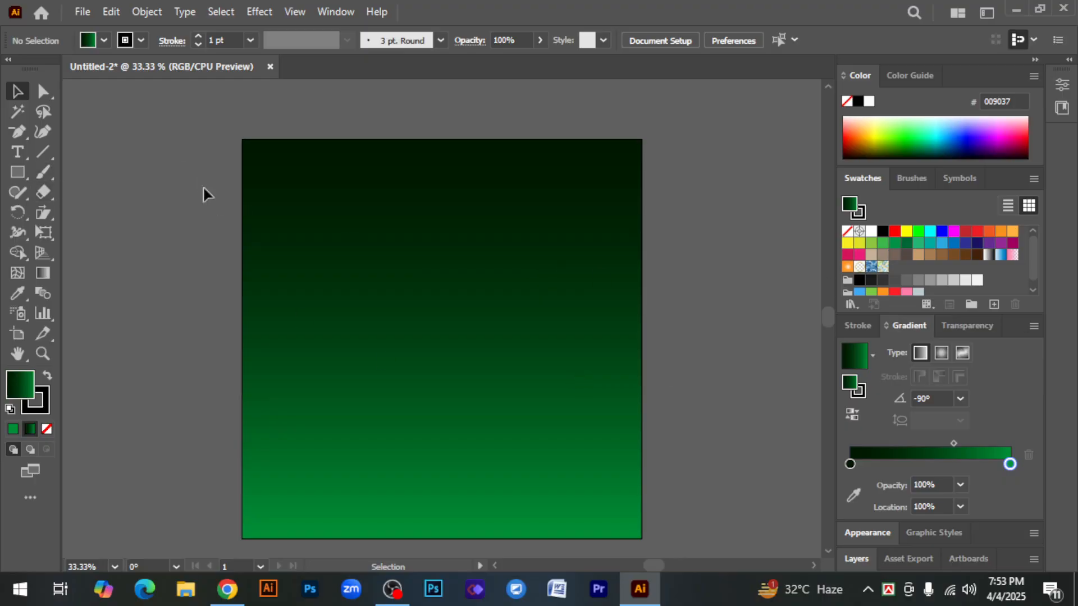
left_click_drag(45, 150, 107, 170)
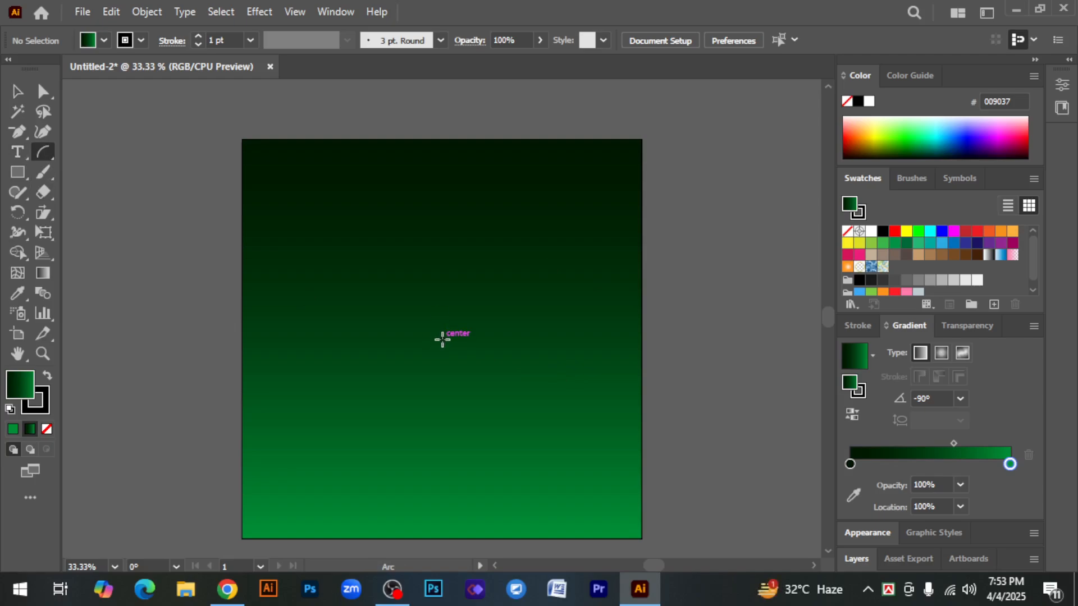
left_click_drag(443, 340, 464, 107)
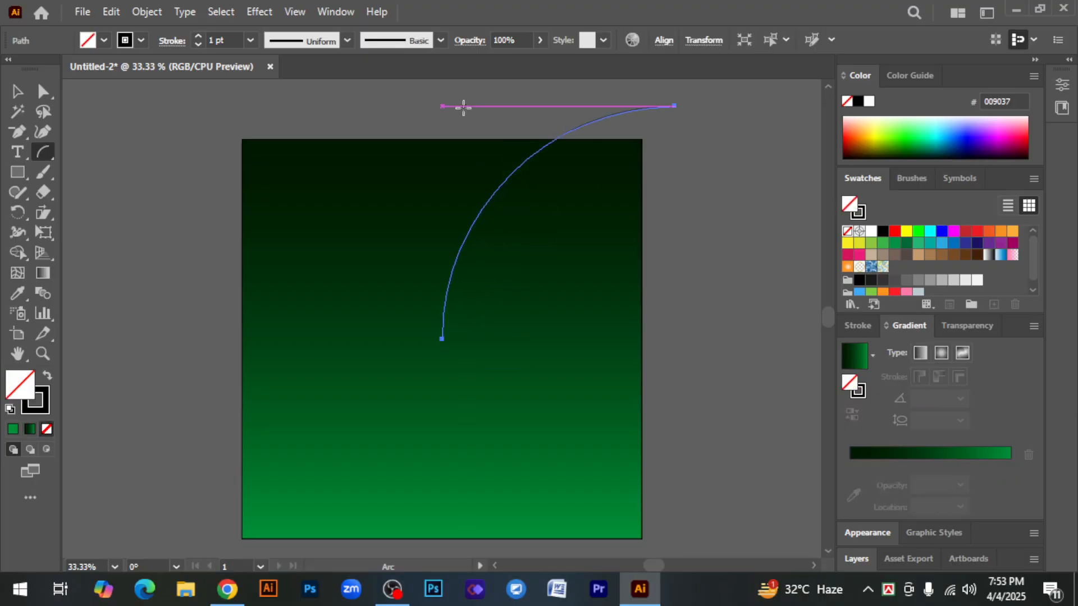
key("ctrl+z")
Step: Draw a straight vertical line from the background's center upward and shorten it to end slightly above the artboard's upper edge
left_click_drag(37, 155, 107, 151)
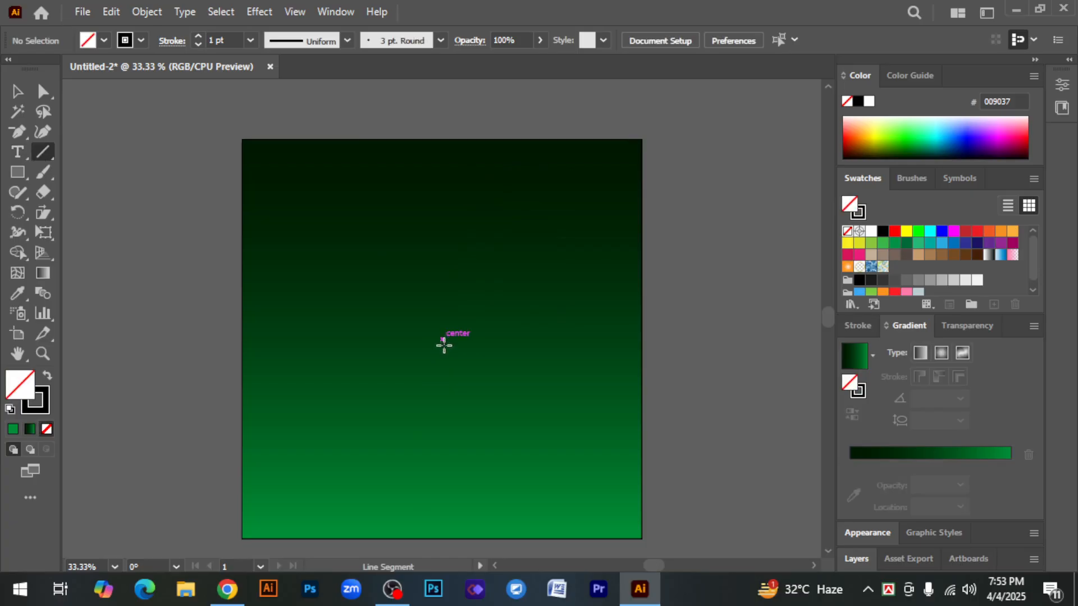
left_click_drag(443, 340, 483, 168)
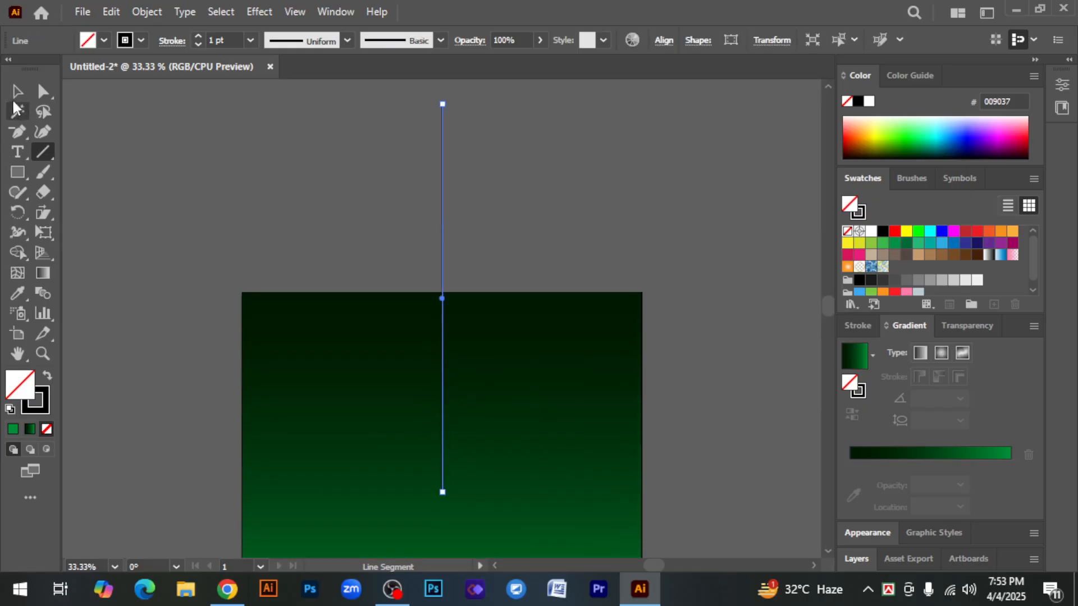
left_click(17, 91)
left_click_drag(443, 107, 442, 256)
scroll(587, 253, "down", 1)
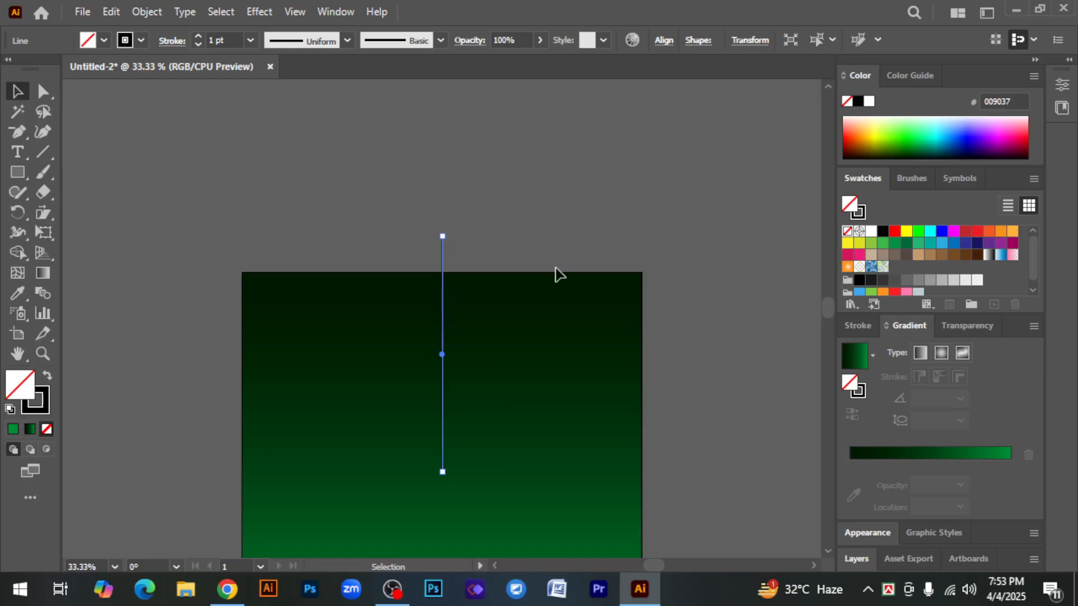
Step: Give the vertical line a white stroke with a width profile that tapers to a point at one end
left_click(40, 394)
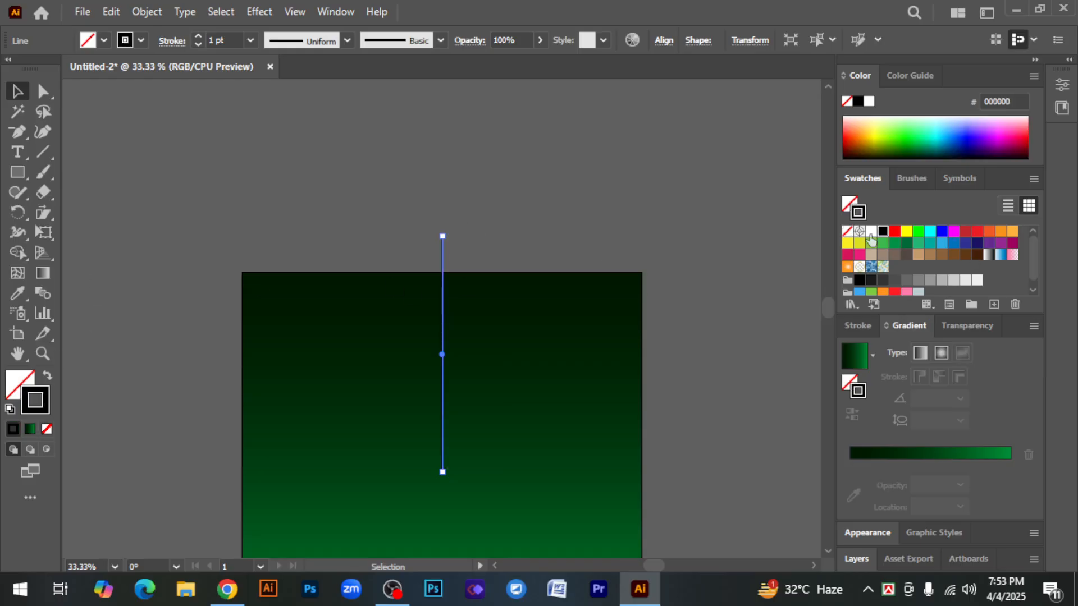
left_click(871, 233)
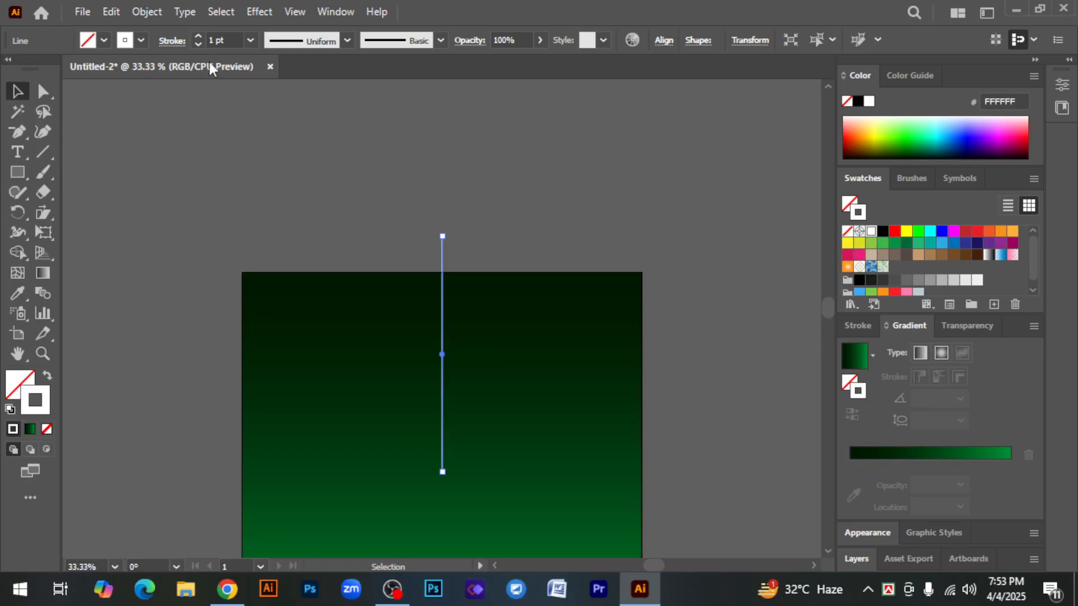
left_click(347, 41)
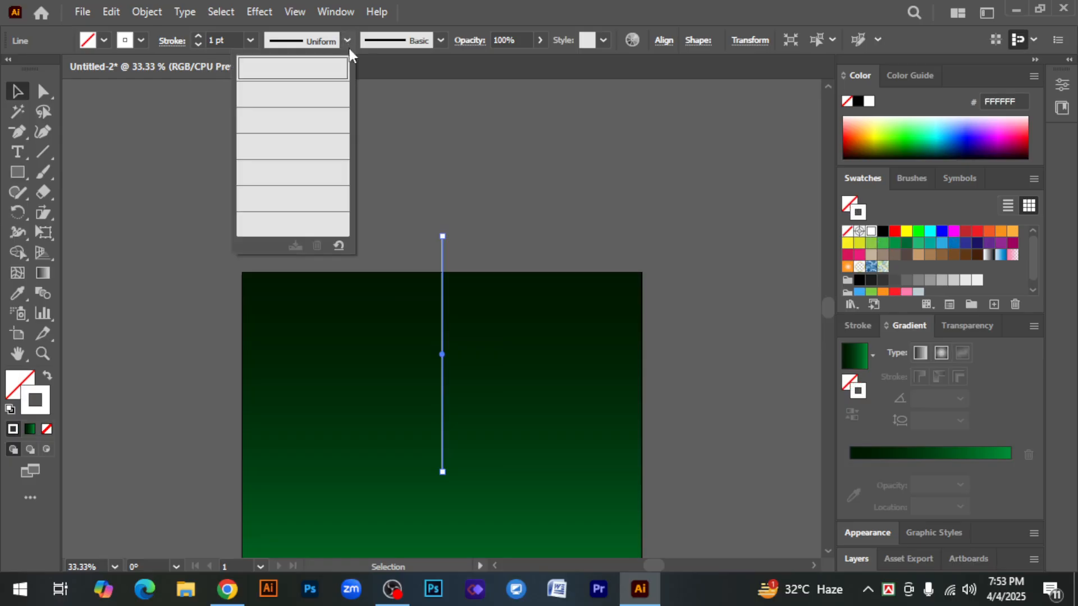
left_click(308, 177)
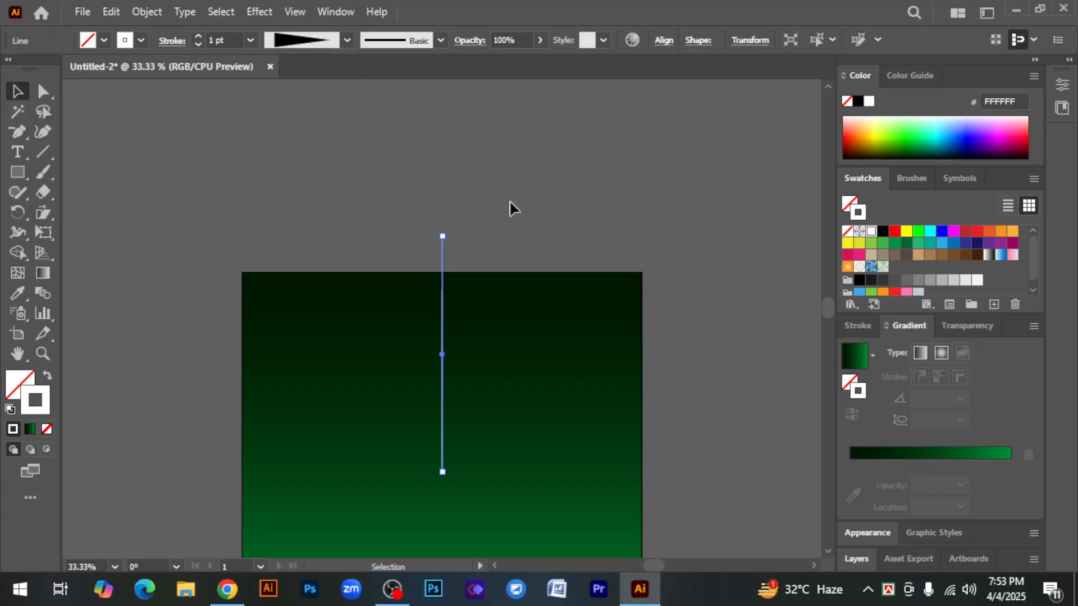
left_click(512, 209)
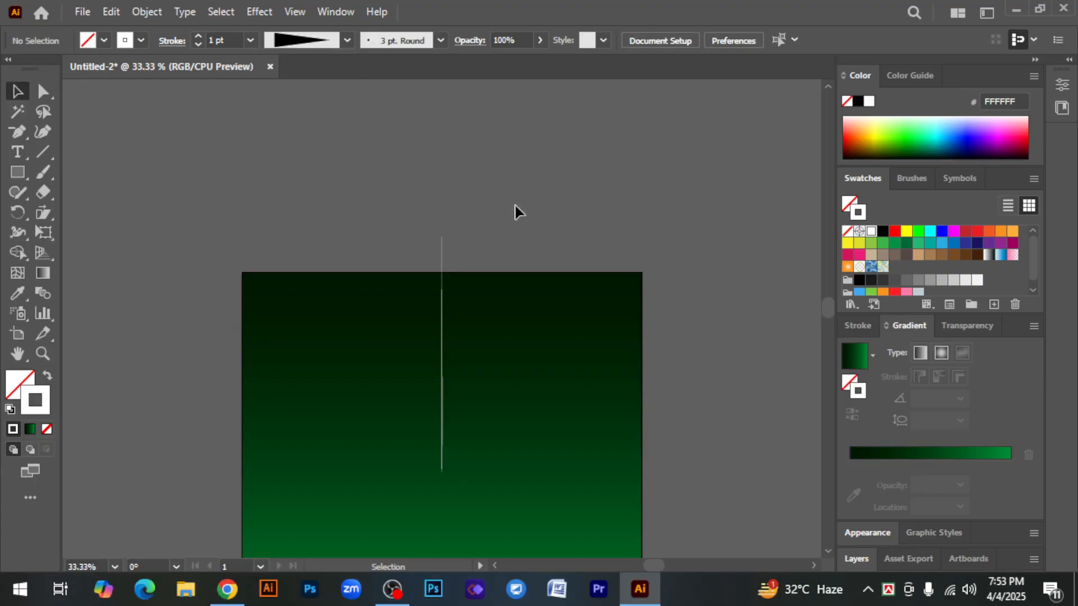
Step: Increase the tapered line's stroke weight to 20 pt
left_click(442, 262)
left_click(199, 36)
left_click(199, 36)
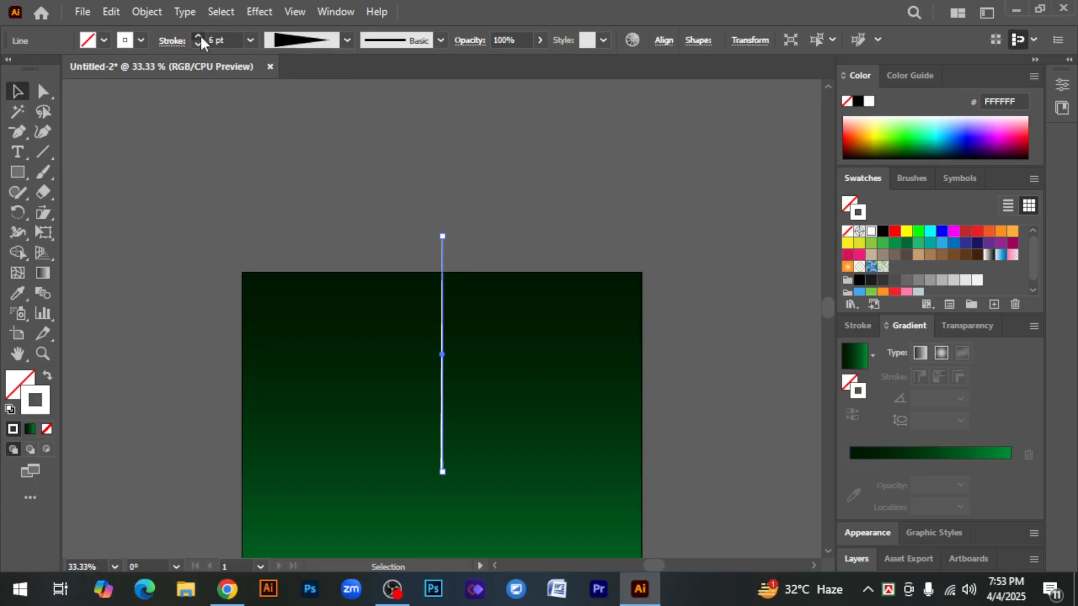
left_click(199, 35)
left_click(198, 36)
left_click(199, 36)
left_click(199, 36)
left_click(199, 35)
left_click(199, 36)
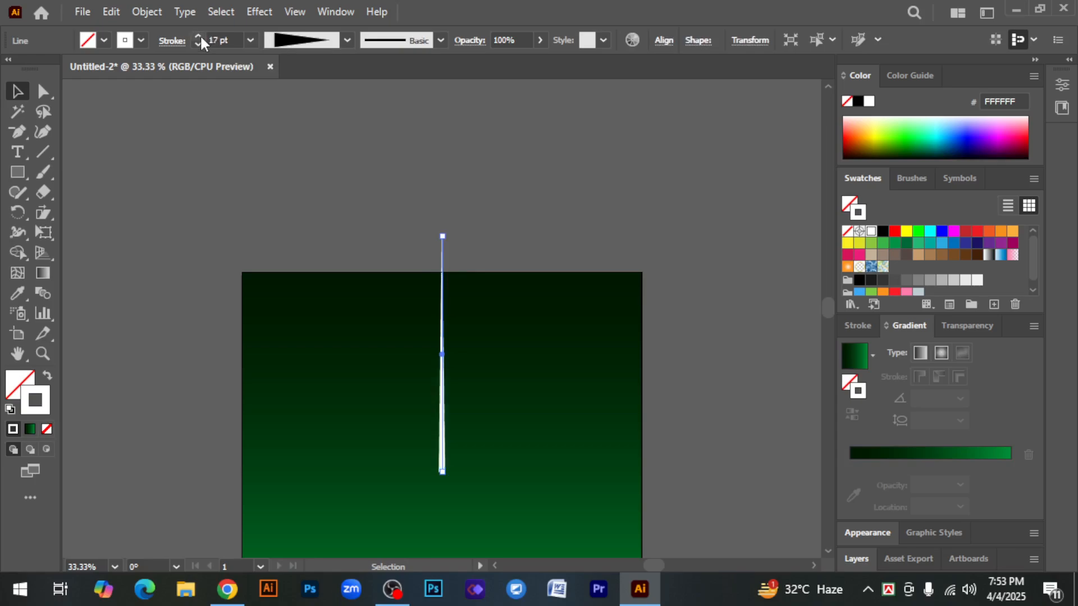
left_click(198, 36)
left_click(198, 36)
left_click(199, 36)
left_click(199, 35)
left_click(581, 199)
scroll(579, 198, "down", 2)
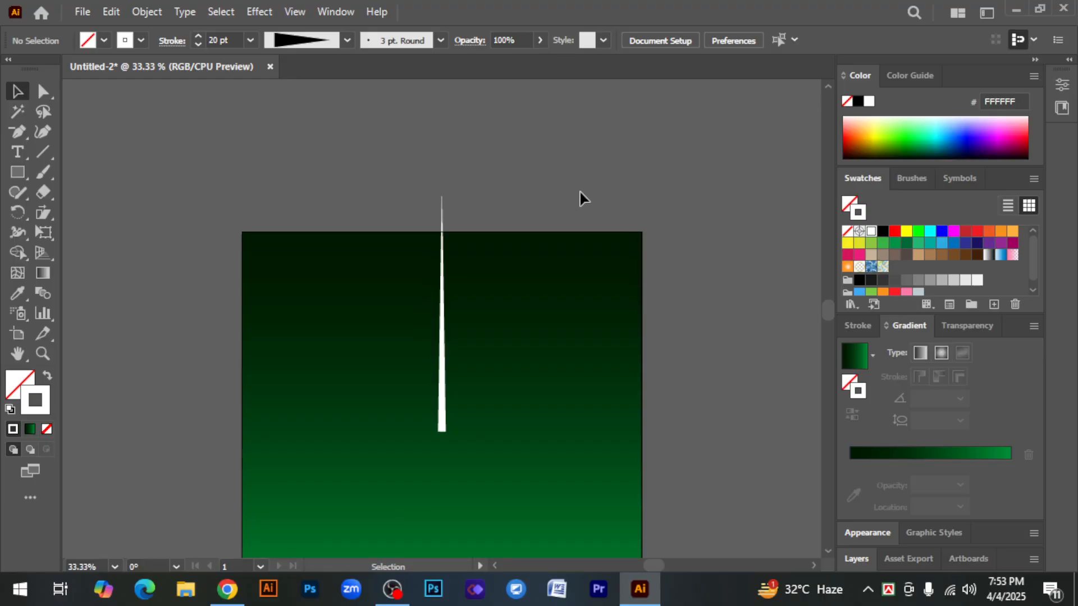
Step: Rotate the tapered line 180° so its point faces down, and widen its upper end to about 106 pt with the Width tool
left_click(444, 212)
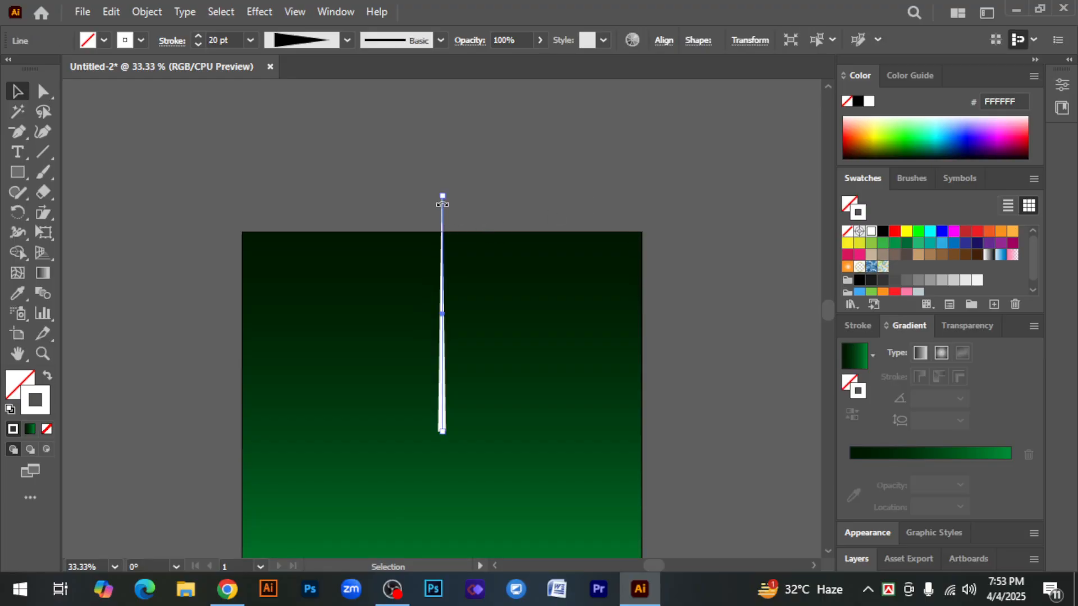
left_click_drag(448, 191, 456, 431)
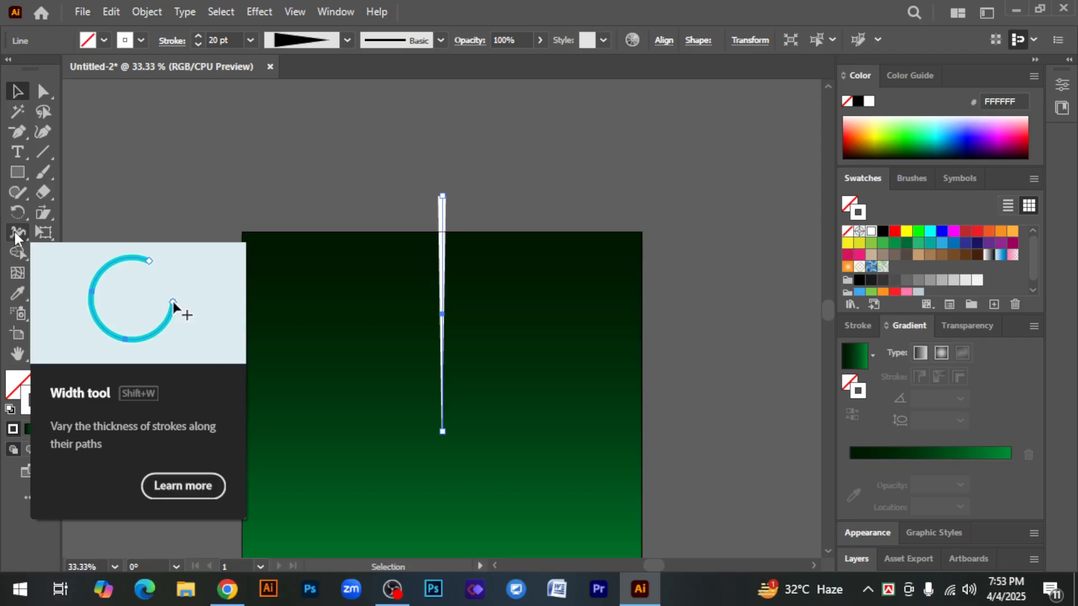
left_click(15, 233)
left_click_drag(450, 195, 467, 204)
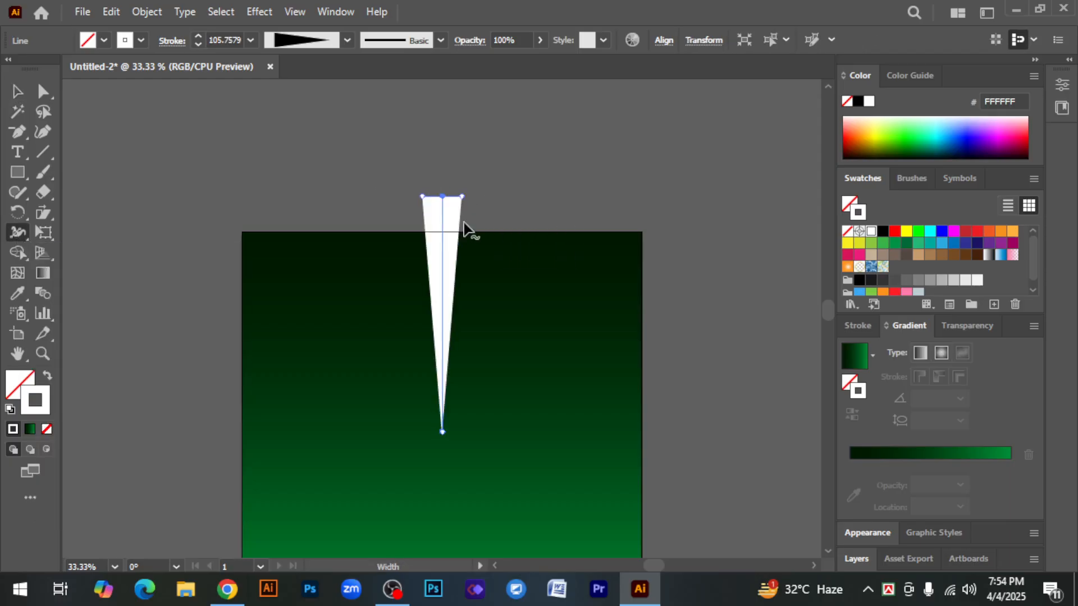
left_click(17, 92)
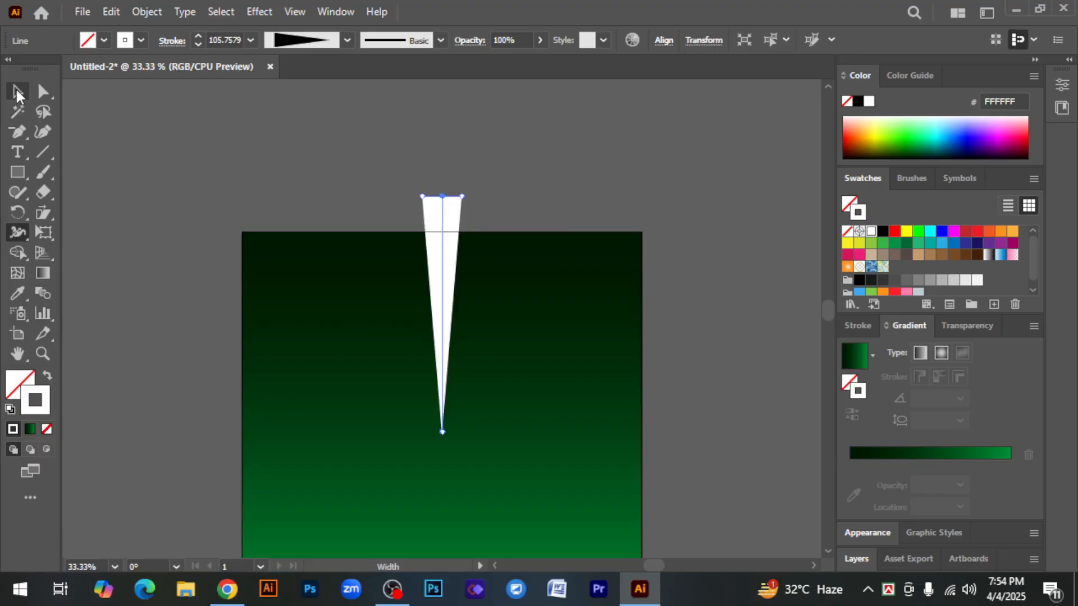
left_click(656, 198)
Step: Lengthen the white wedge by extending its wide end farther above the artboard
left_click(440, 211)
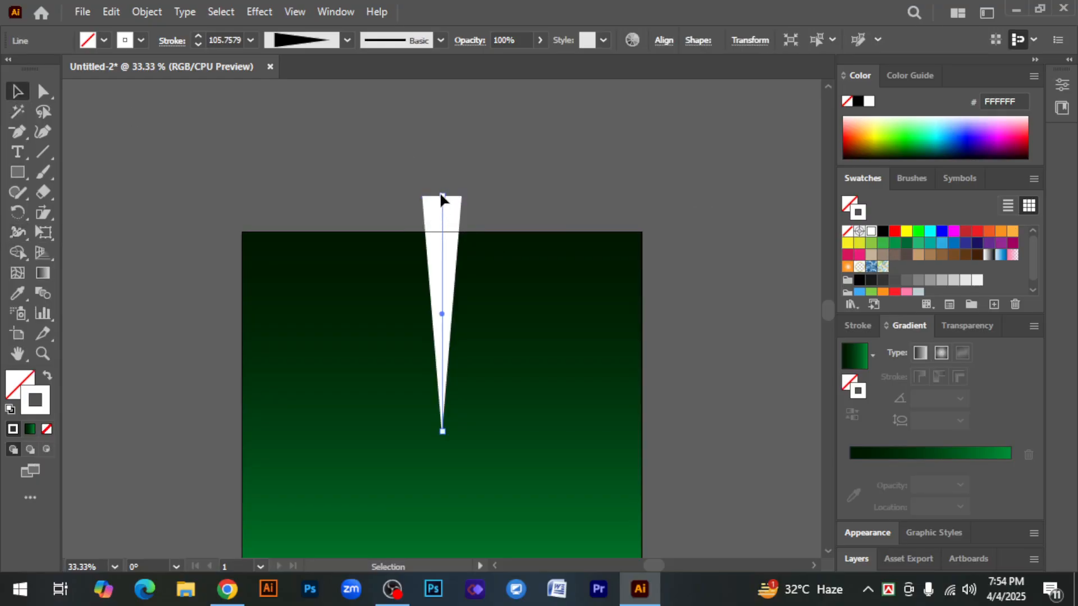
left_click_drag(441, 197, 440, 174)
left_click(531, 183)
scroll(444, 180, "down", 1)
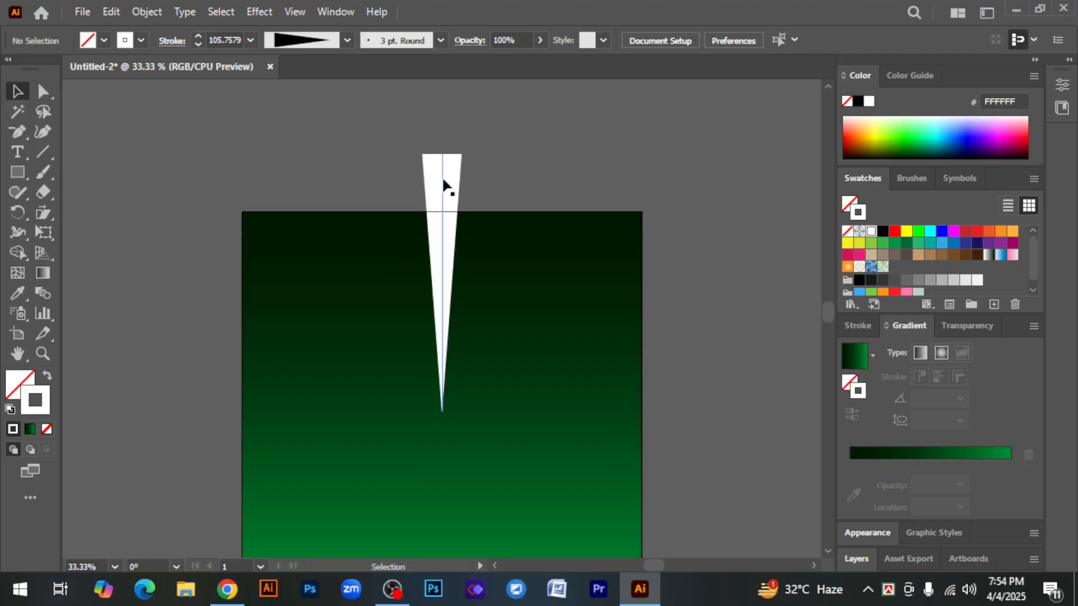
Step: Expand the tapered line's appearance into a white filled path
left_click(444, 193)
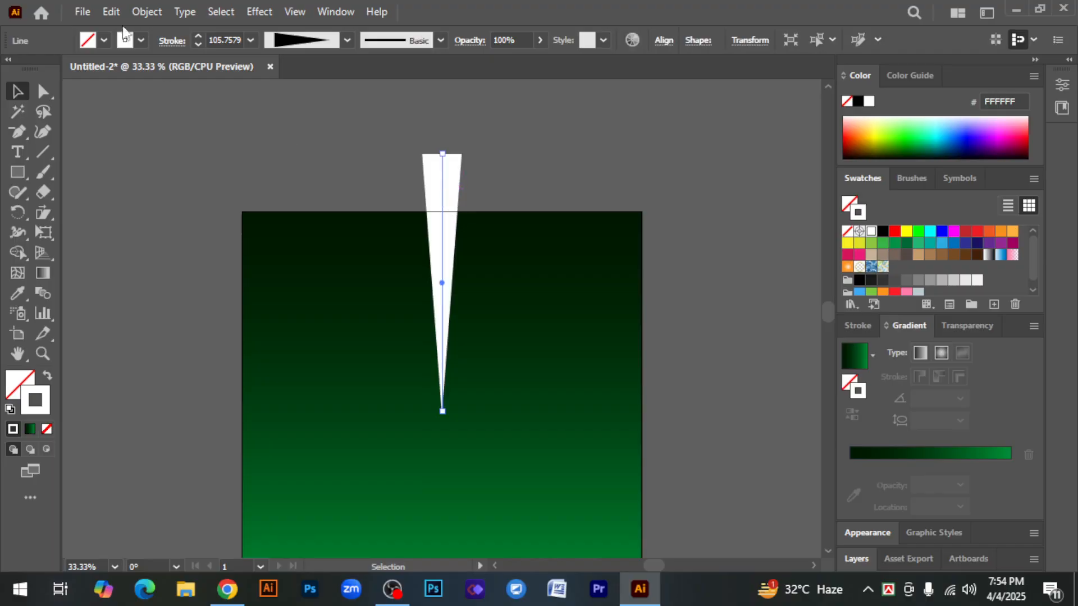
left_click(145, 12)
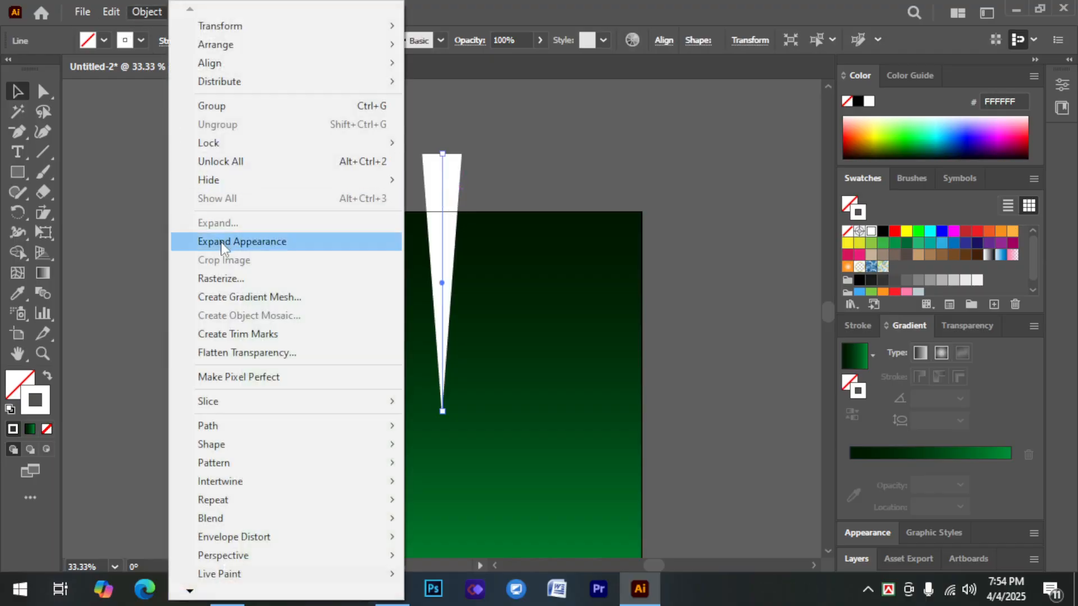
left_click(210, 242)
left_click(147, 12)
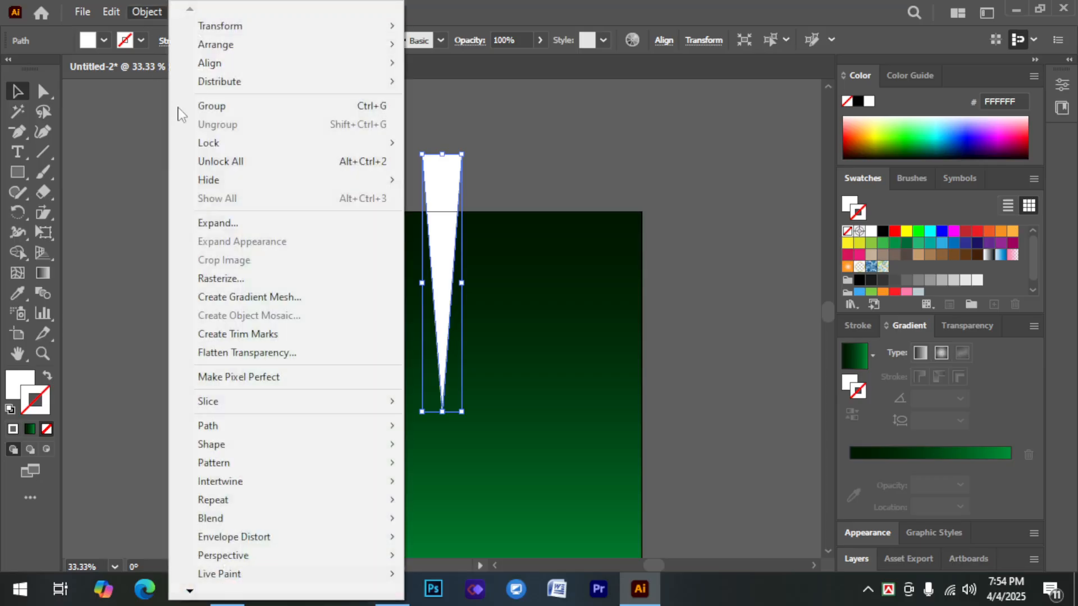
left_click(213, 221)
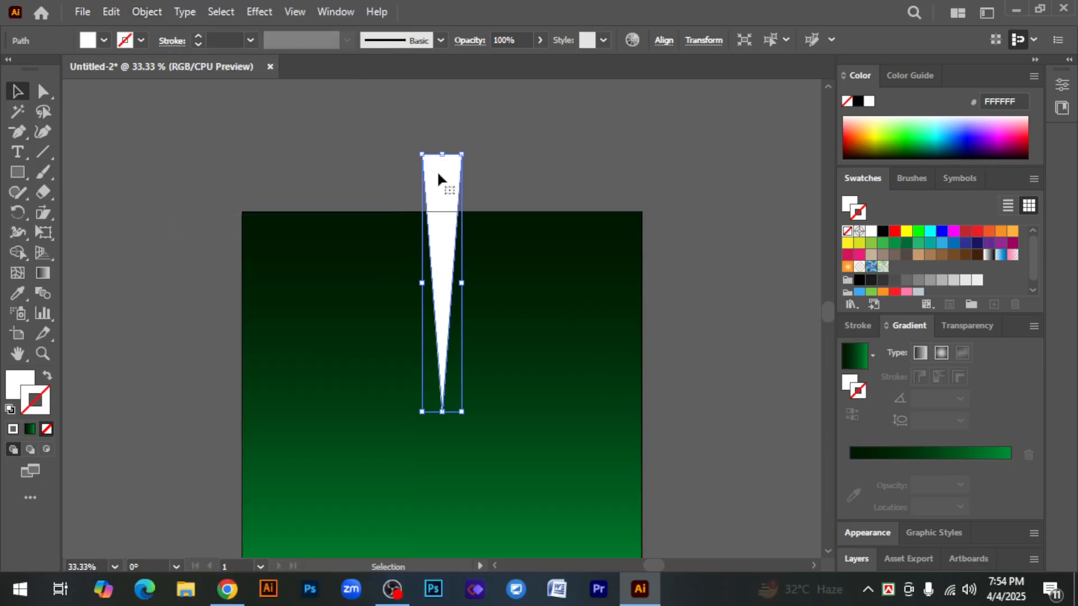
Step: Apply a vertical Flag warp to the white wedge with a 66% bend
left_click(260, 15)
mouse_move(294, 279)
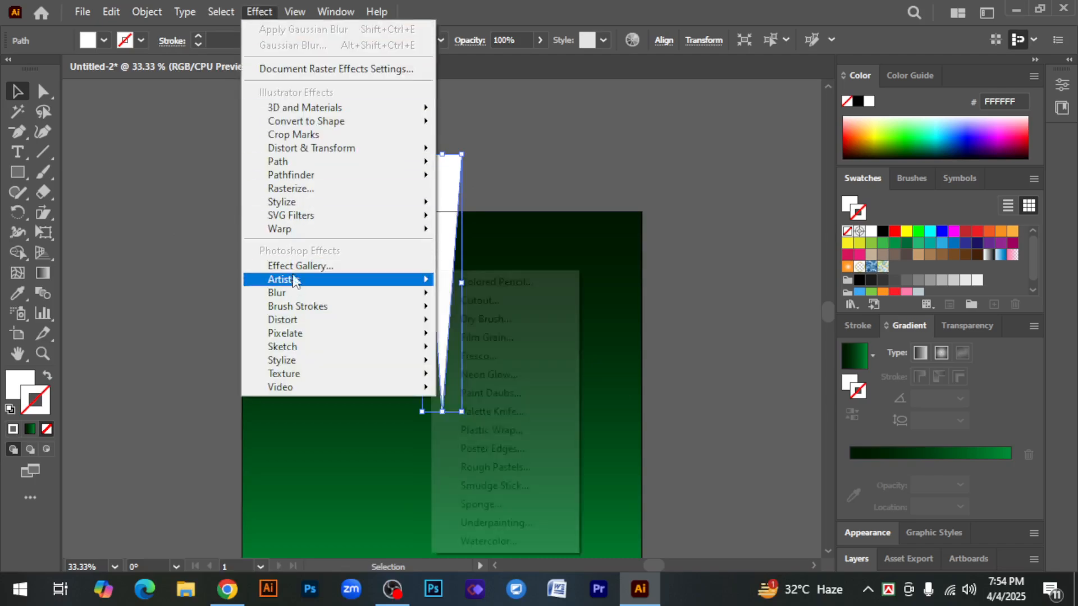
mouse_move(393, 229)
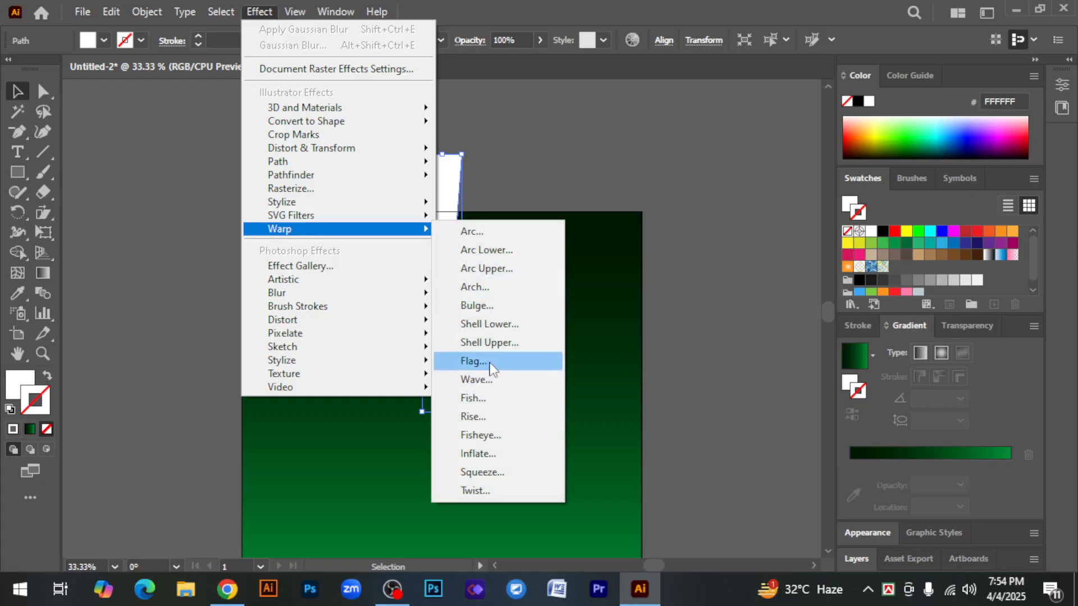
left_click(474, 361)
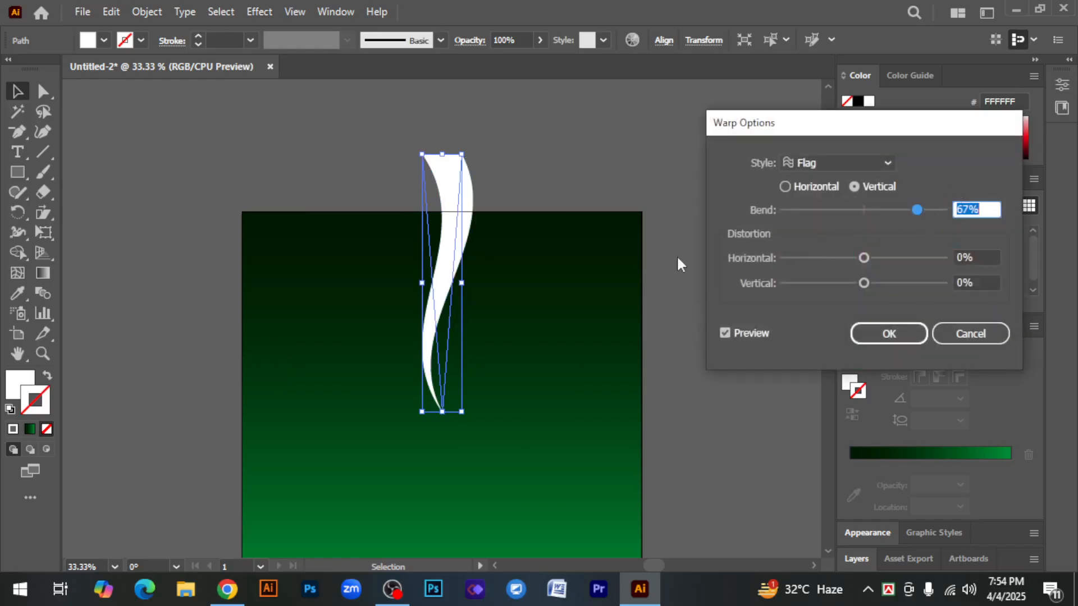
mouse_move(918, 207)
left_mouse_down()
mouse_move(884, 205)
mouse_move(903, 209)
left_mouse_up()
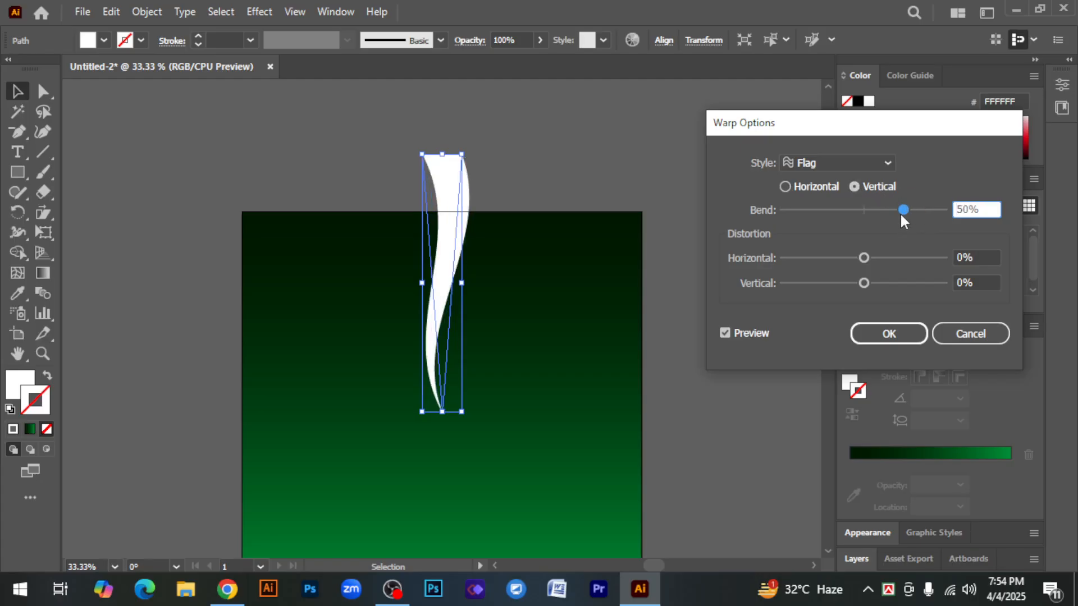
left_click_drag(902, 210, 917, 210)
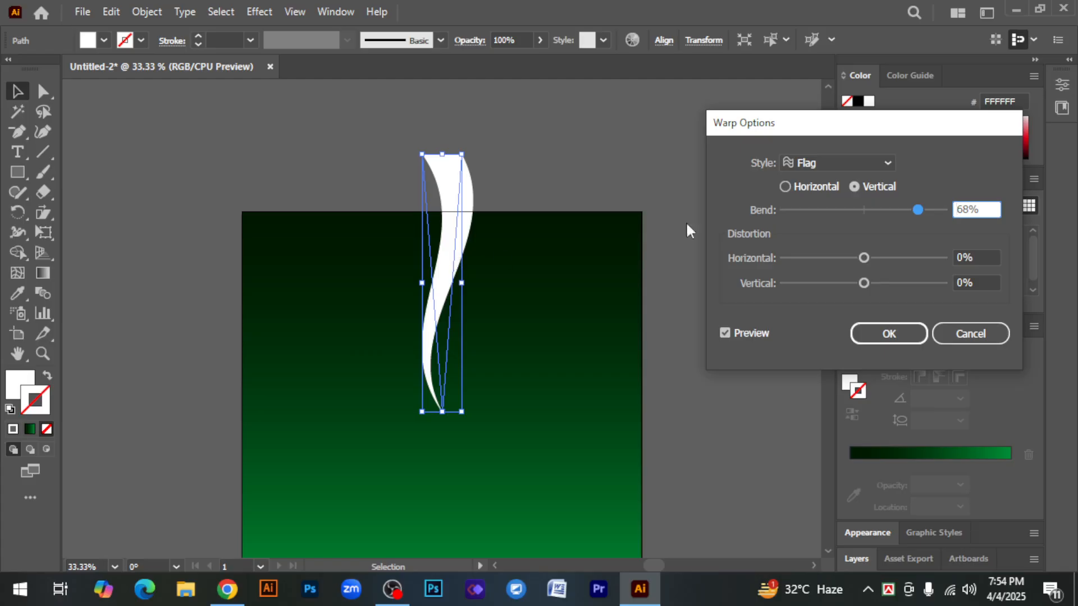
mouse_move(918, 209)
left_mouse_down()
mouse_move(904, 208)
mouse_move(918, 211)
left_mouse_up()
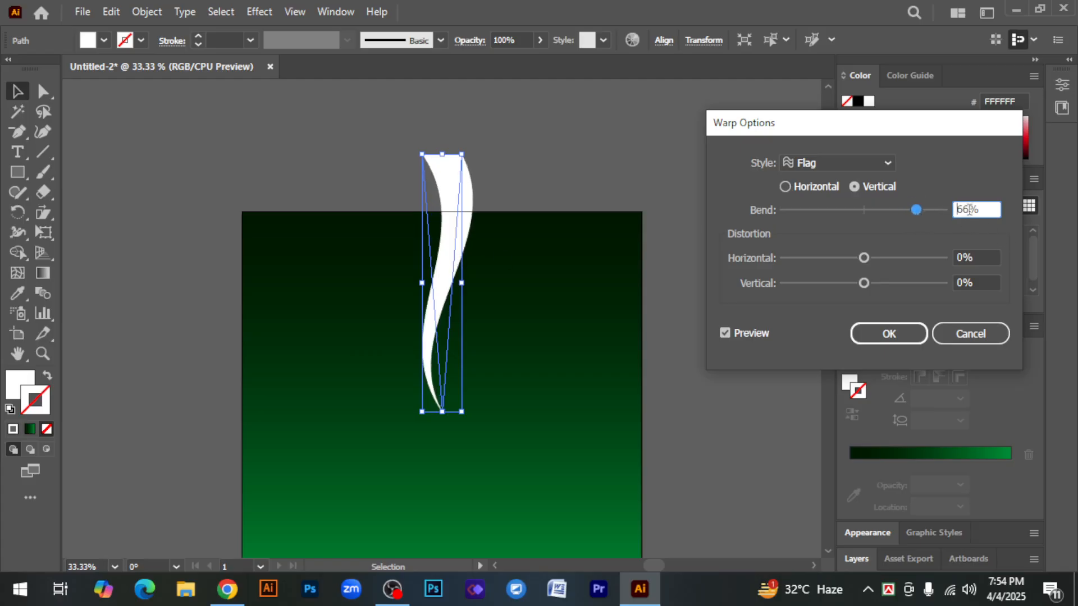
left_click(894, 336)
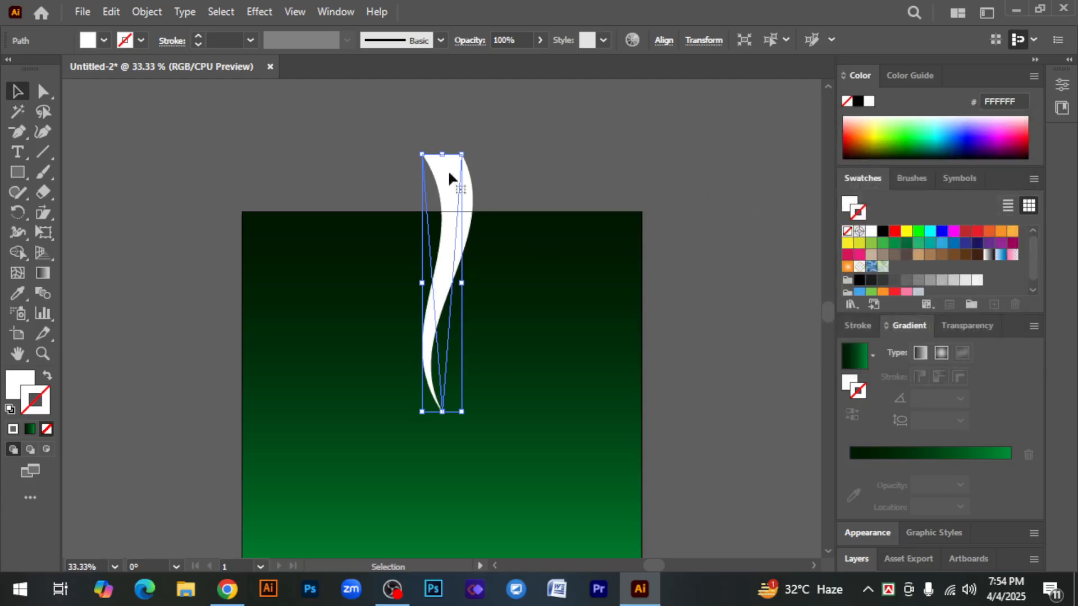
Step: Shorten the wavy white shape from its upper end so it extends only slightly above the artboard, and select it
left_click_drag(441, 155, 443, 183)
left_click(515, 186)
key("ctrl+minus")
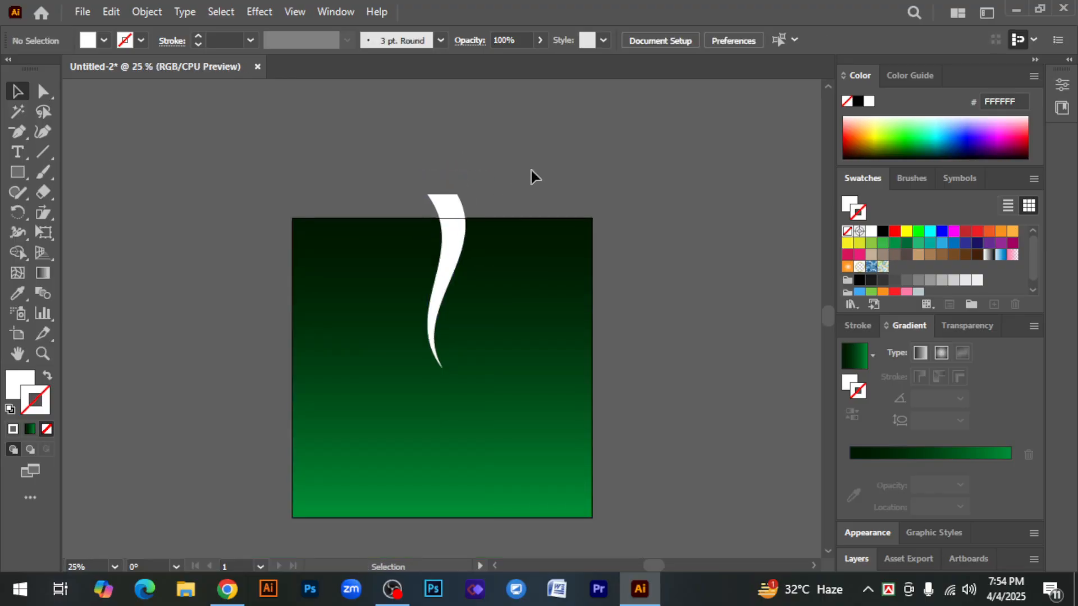
scroll(532, 177, "down", 2)
left_click(446, 168)
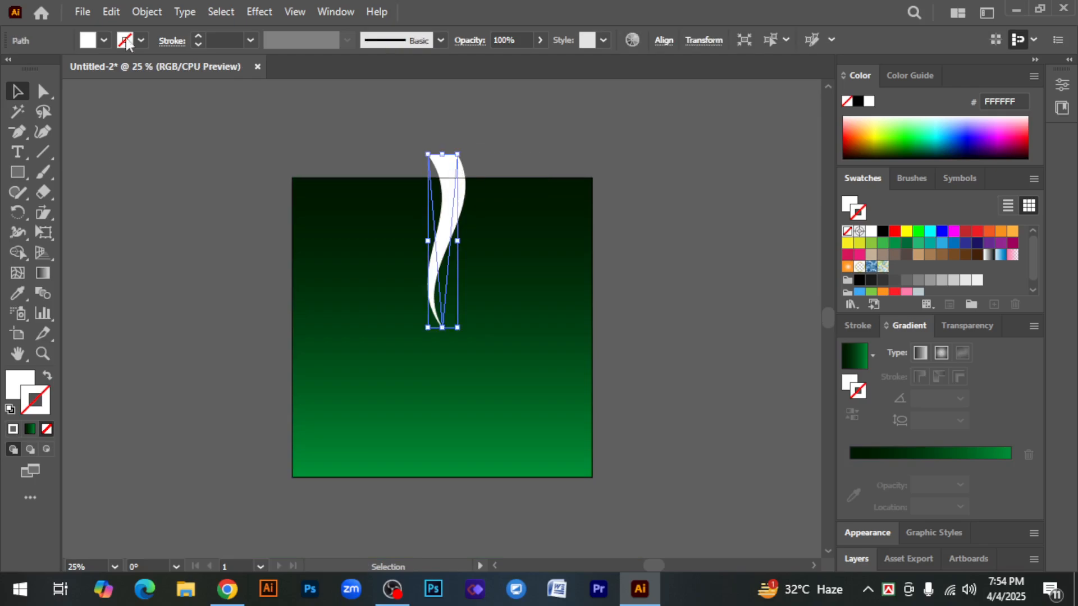
Step: Expand the warped white shape's appearance into a plain path and select it
left_click(146, 12)
left_click(221, 241)
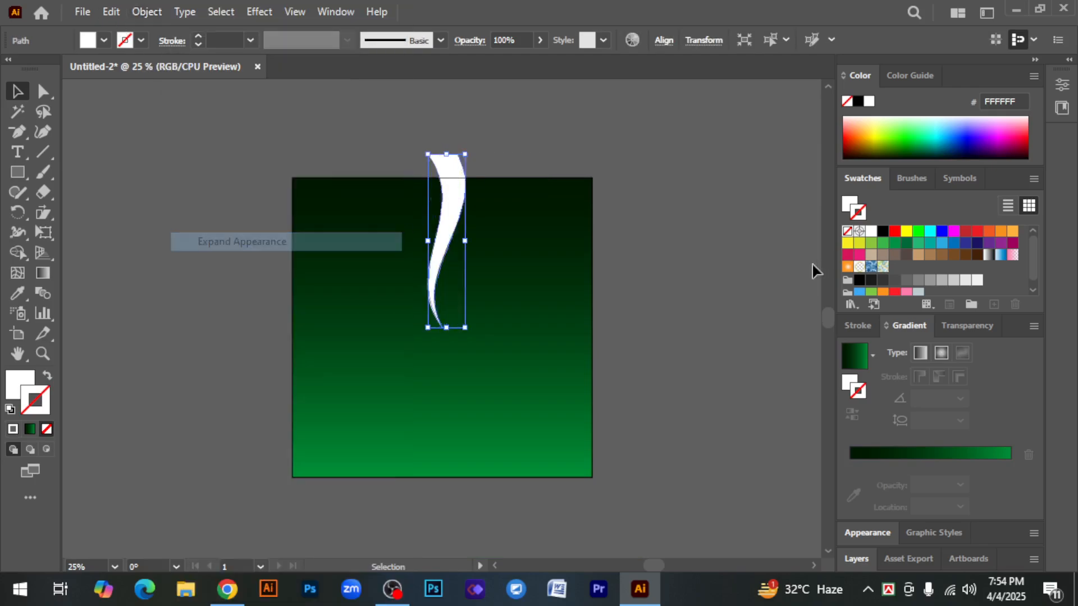
left_click(539, 240)
left_click(448, 163)
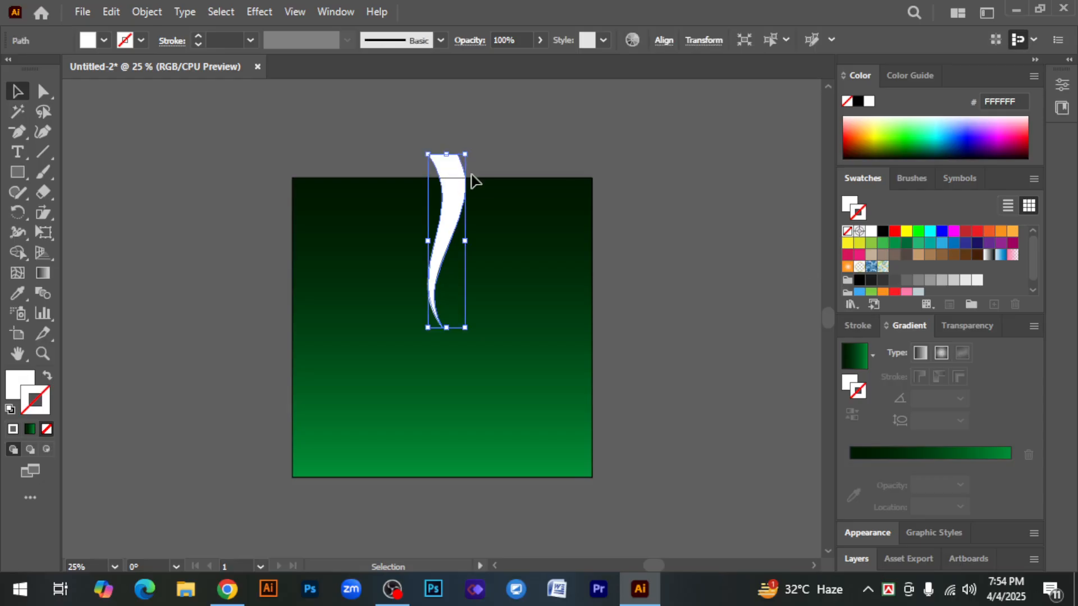
Step: Create a rotated copy of the wavy ray around its pointed lower end, using an angle of 360/15
left_click(16, 213)
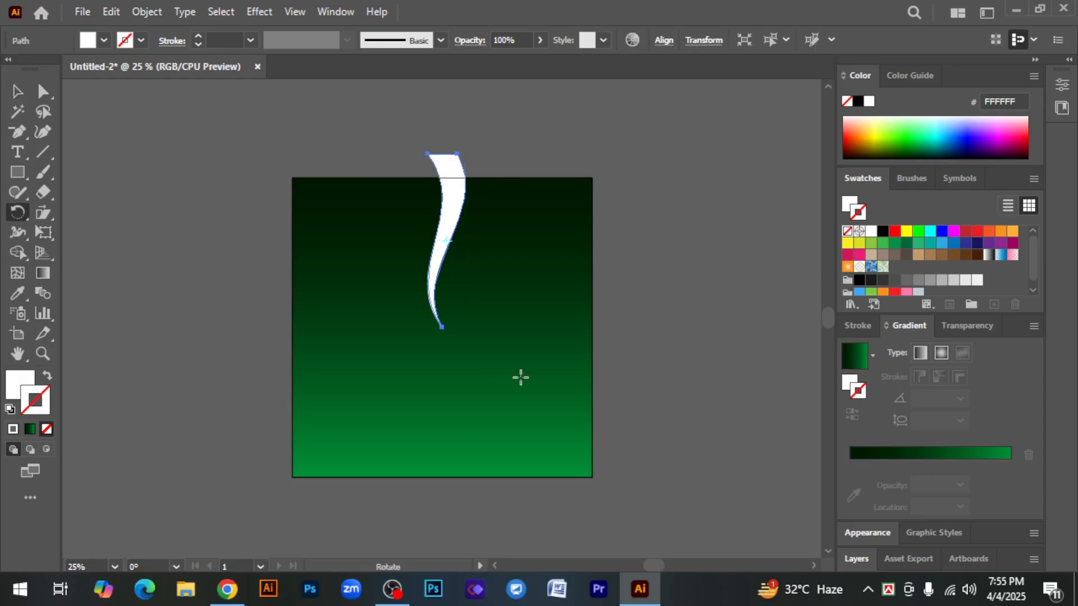
left_click(441, 327, "alt")
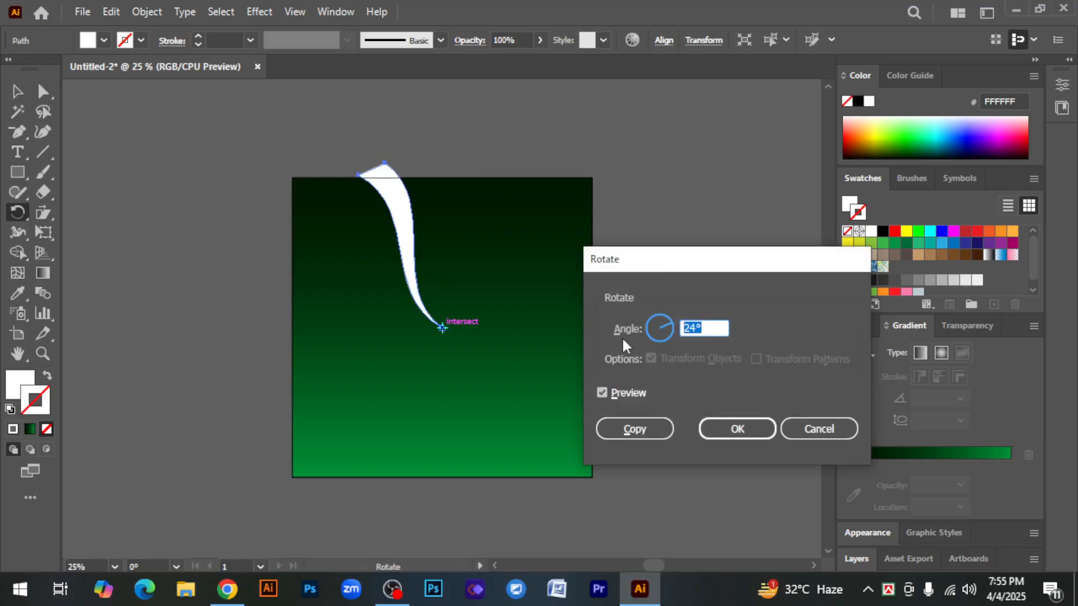
type("360/15")
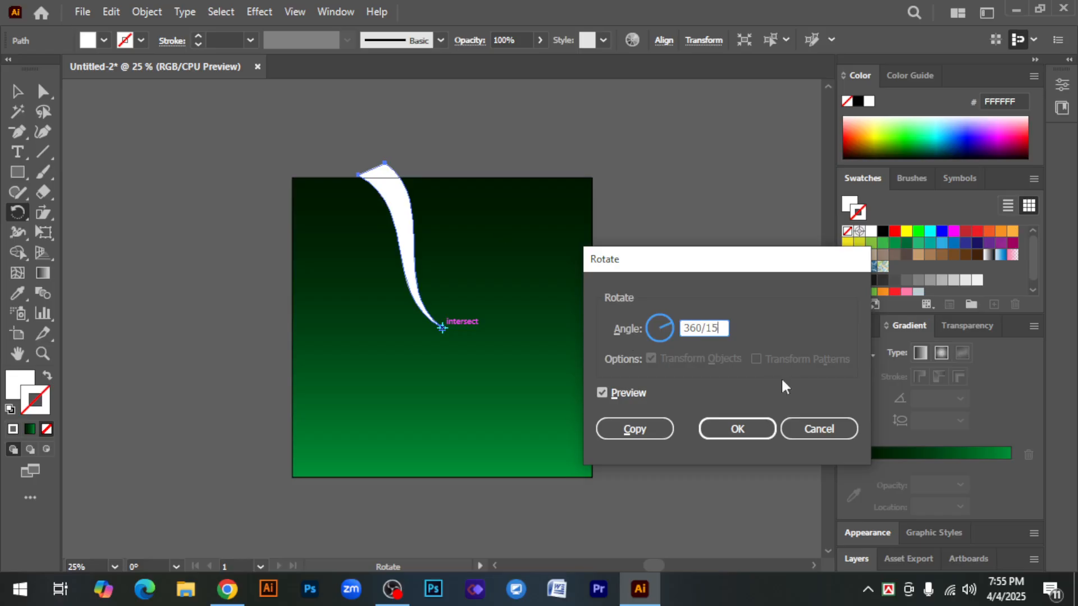
left_click(635, 429)
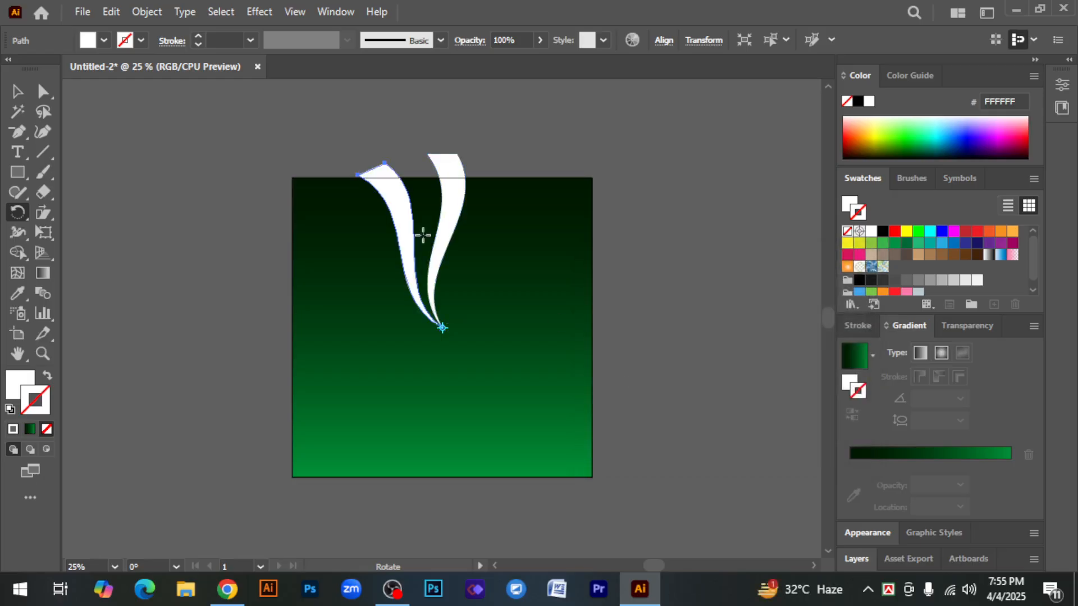
Step: Repeat the rotated copy until 15 wavy rays form a full circle around the artboard's centre
key("ctrl+d")
key("ctrl+d")
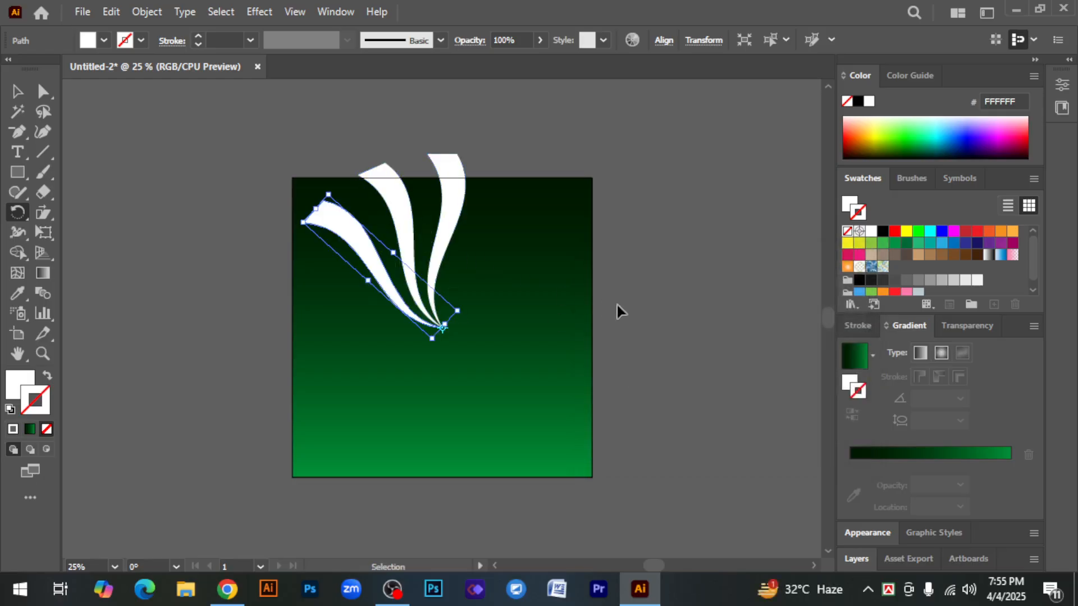
key("ctrl+d")
key("ctrl+d")
key("ctrl+d")
key("ctrl+d")
key("ctrl+d")
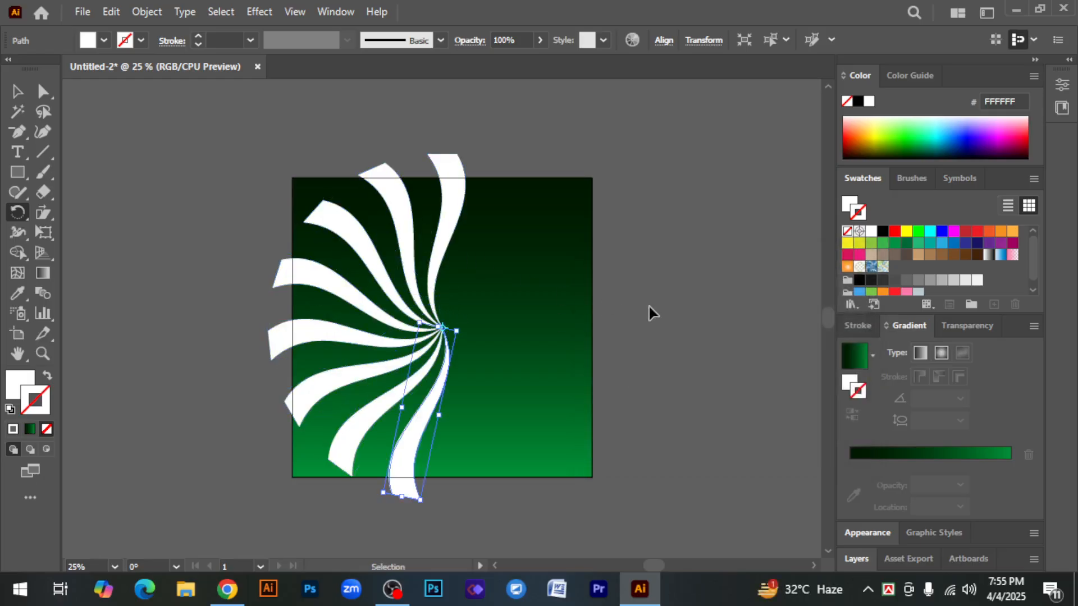
key("ctrl+d")
key("ctrl+d")
key("ctrl+d")
key("ctrl+d")
key("ctrl+d")
key("ctrl+d")
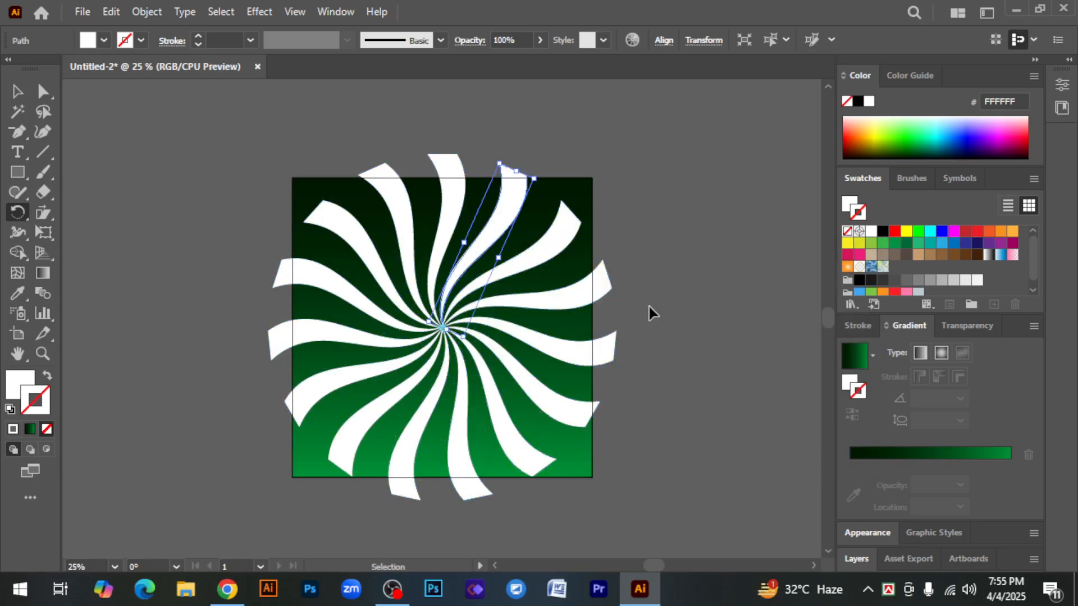
Step: Select all the white rays and enlarge them from their centre so they extend past every edge of the artboard
left_click(17, 91)
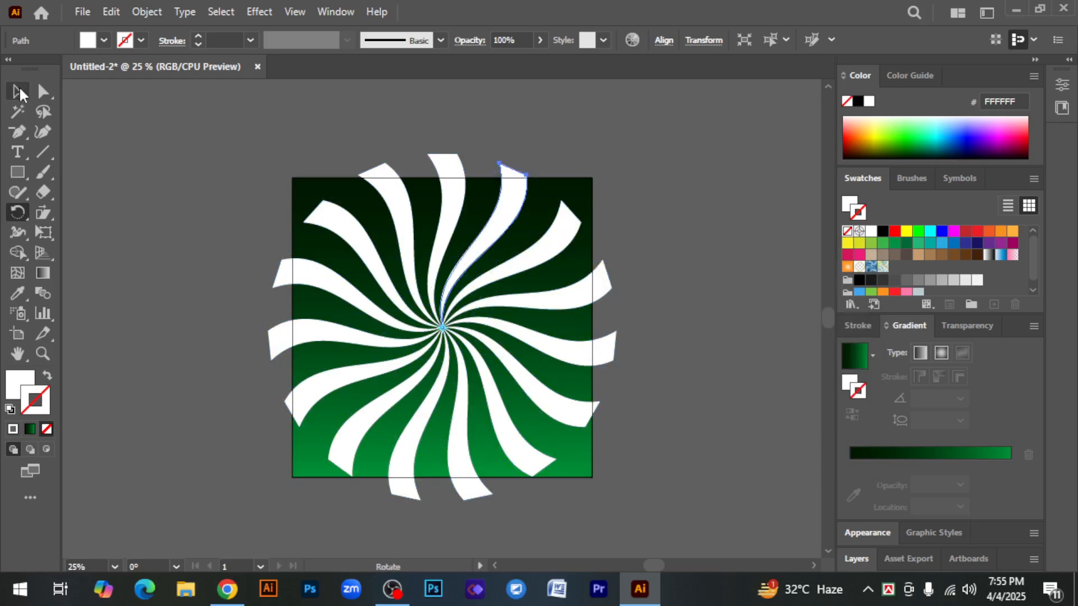
left_click(706, 216)
key("ctrl+minus")
left_click_drag(311, 167, 623, 494)
left_click(609, 368)
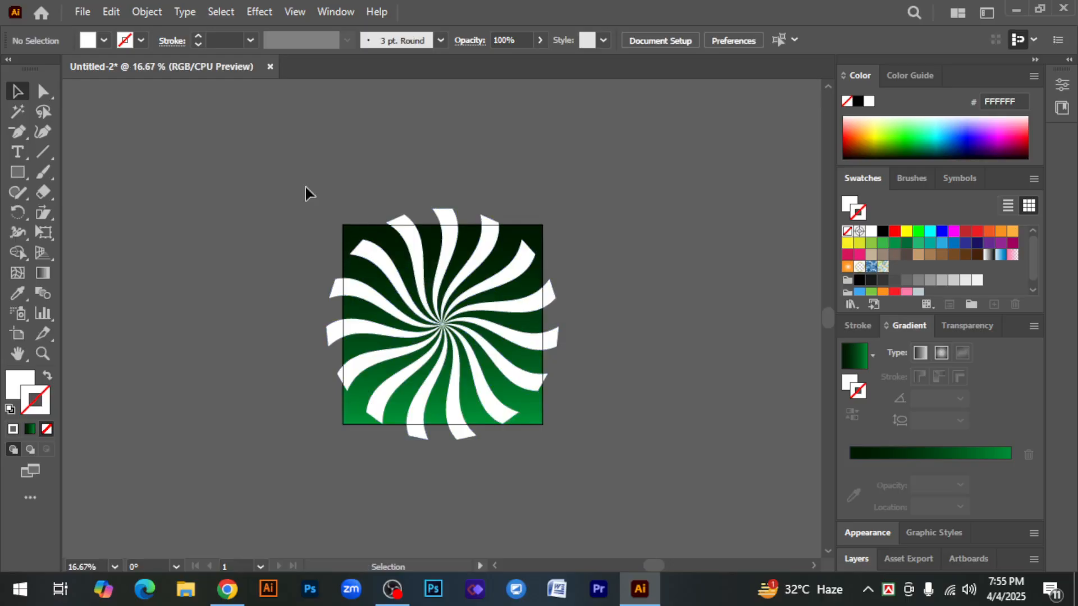
left_click_drag(308, 189, 623, 514)
left_click(605, 447)
left_click_drag(318, 167, 600, 514)
left_click_drag(559, 440, 588, 468)
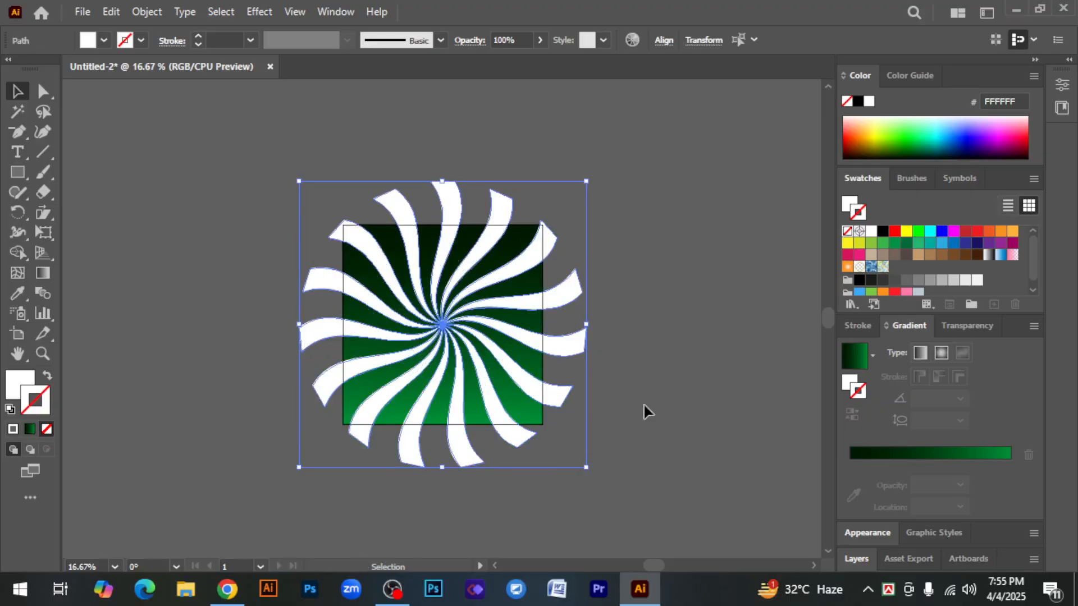
left_click(645, 410)
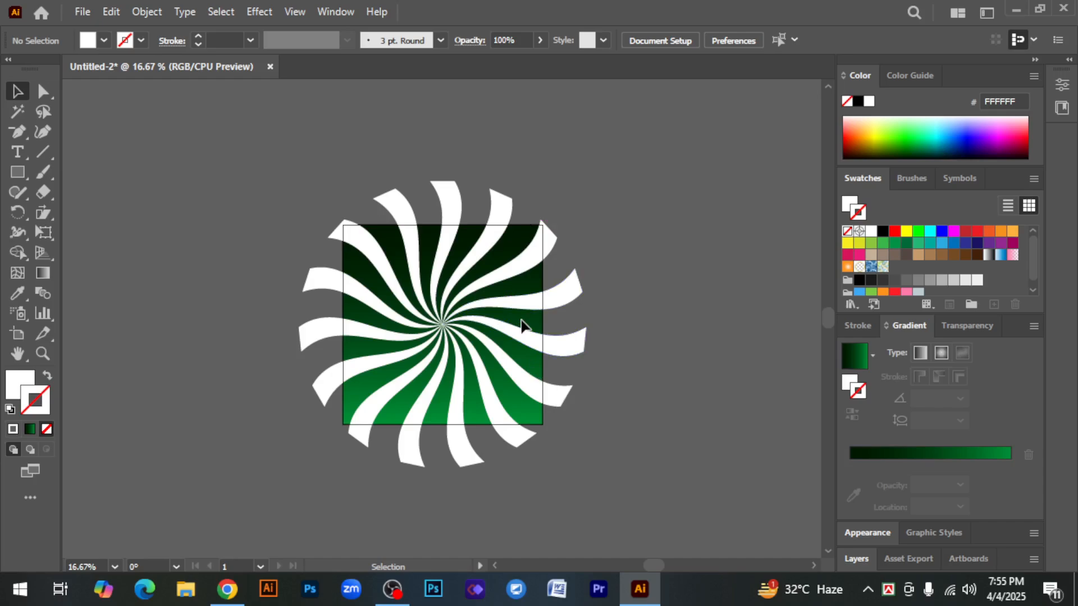
Step: Unlock the gradient background rectangle and select it together with all the white rays
key("a")
key("ctrl+alt+2")
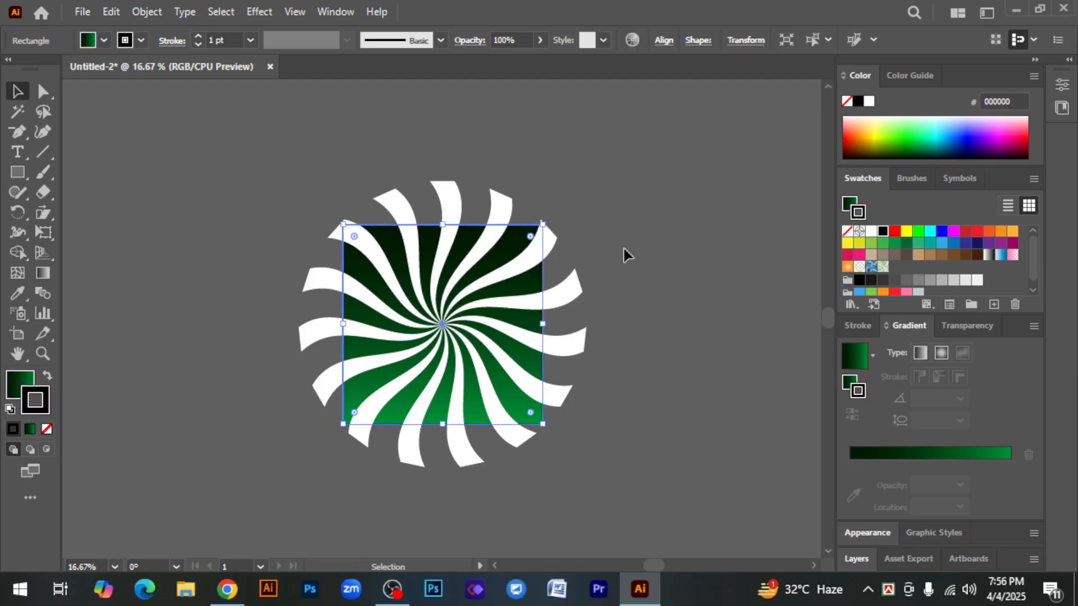
left_click(624, 248)
left_click_drag(277, 161, 592, 499)
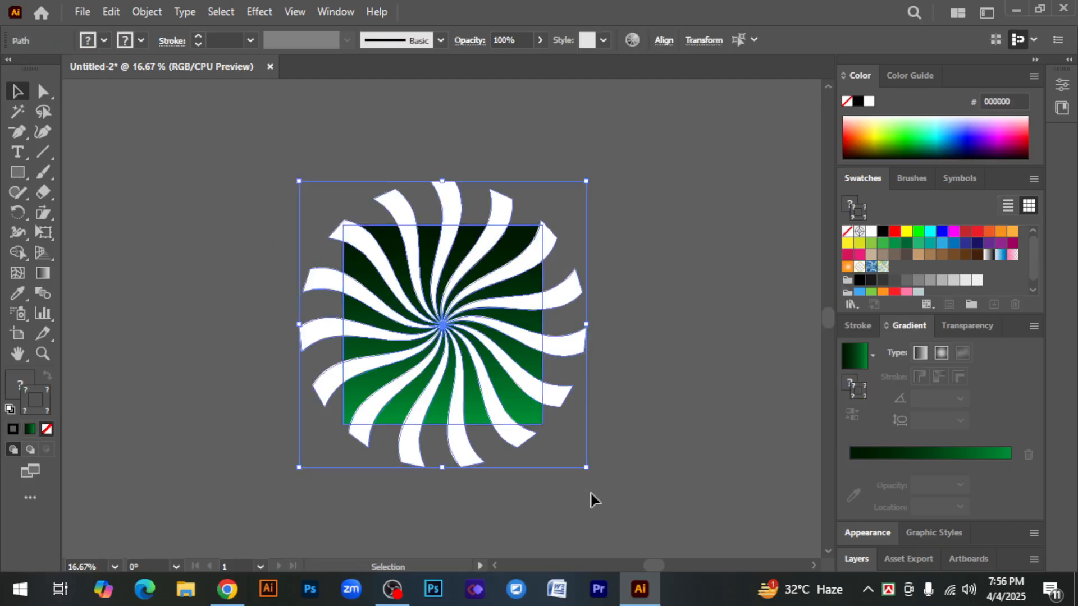
Step: Use Shape Builder to remove every part of the rays that extends outside the background square
left_click(19, 252)
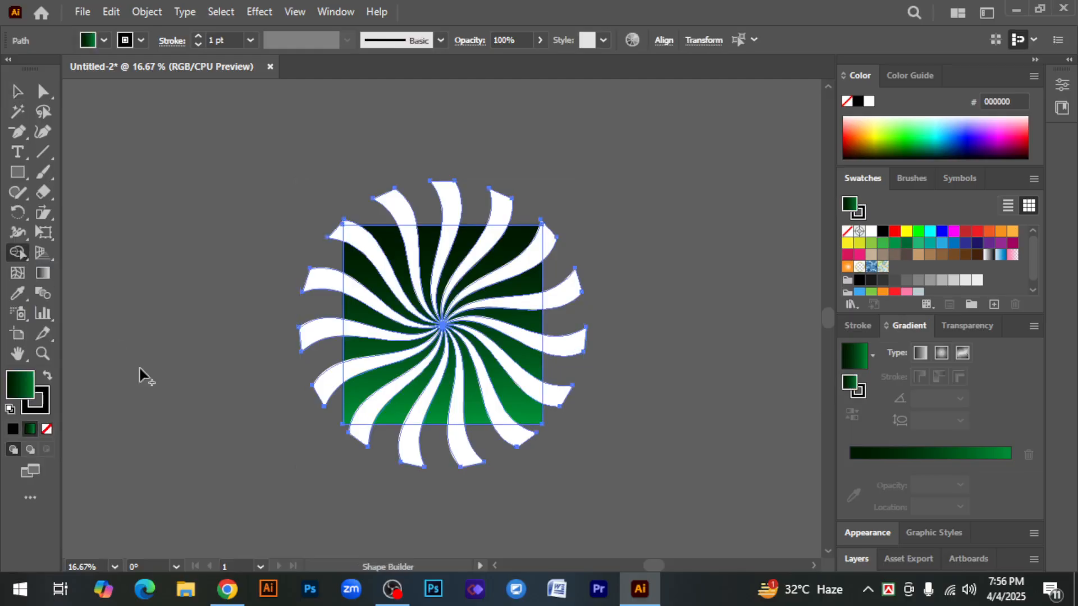
left_click(335, 231, "alt")
left_click(324, 283, "alt")
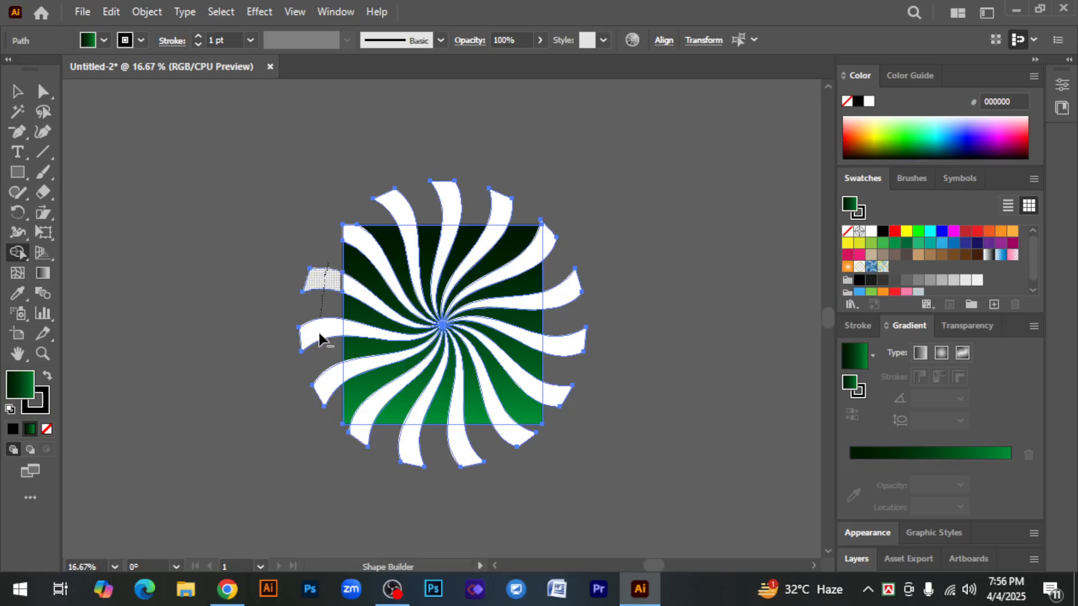
left_click_drag(319, 339, 328, 395)
left_click_drag(340, 440, 578, 432)
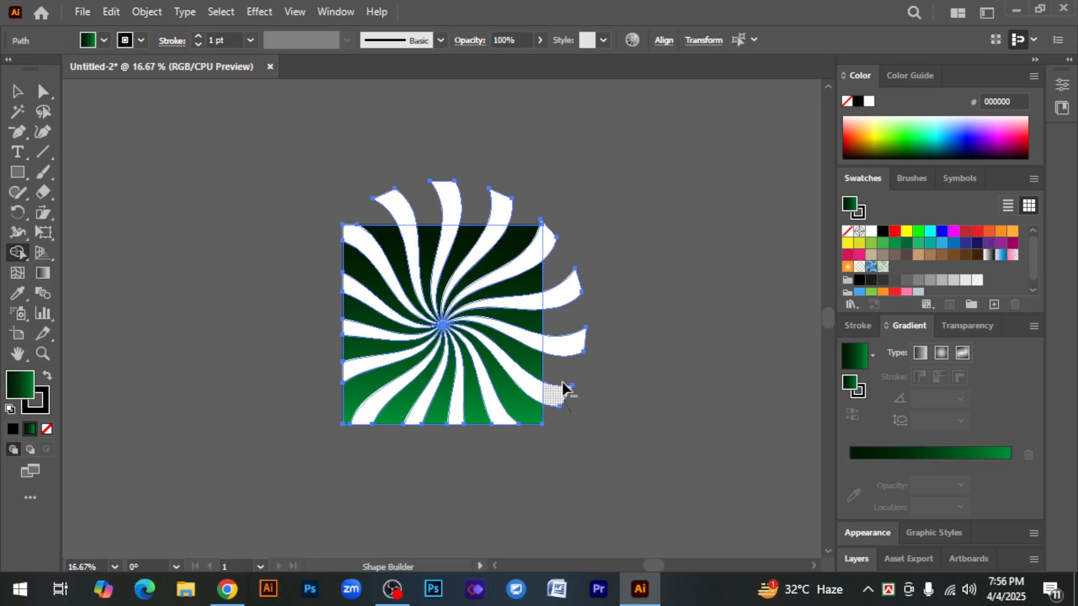
left_click_drag(563, 387, 573, 280)
mouse_move(553, 229)
left_mouse_down()
mouse_move(549, 252)
mouse_move(559, 245)
mouse_move(479, 207)
mouse_move(388, 212)
left_mouse_up()
left_click(17, 91)
left_click(664, 301)
scroll(664, 301, "down", 2)
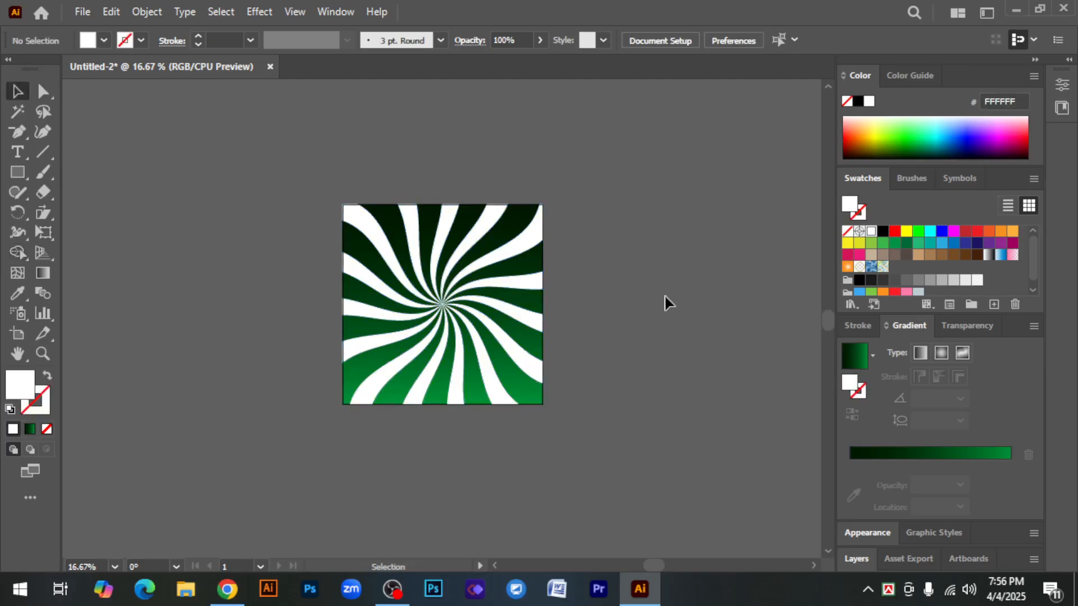
left_click(382, 314, "ctrl")
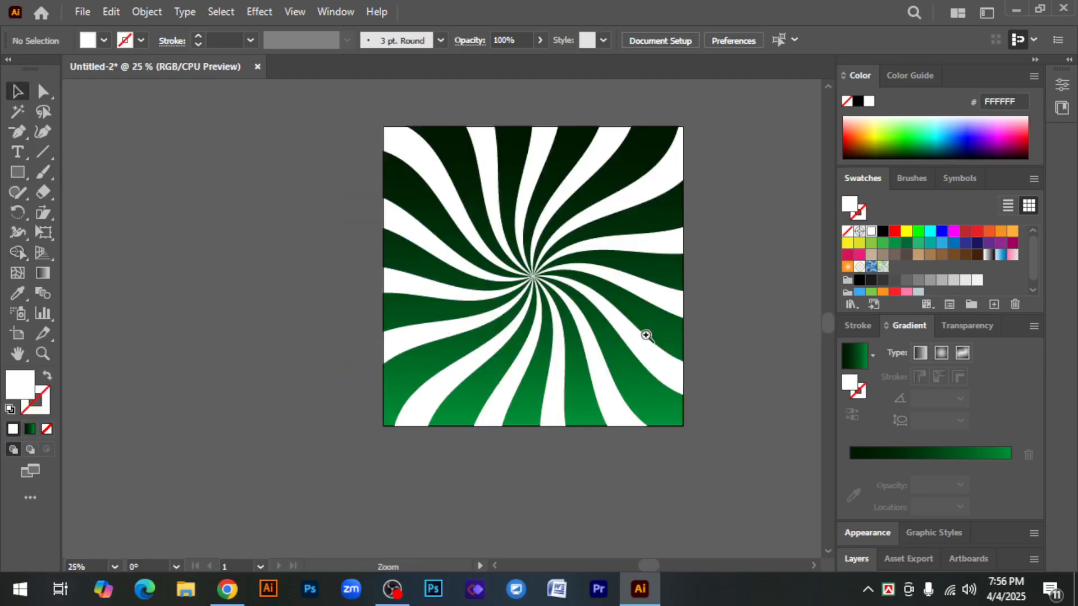
Step: Remove the black stroke from the gradient background
left_click(673, 215)
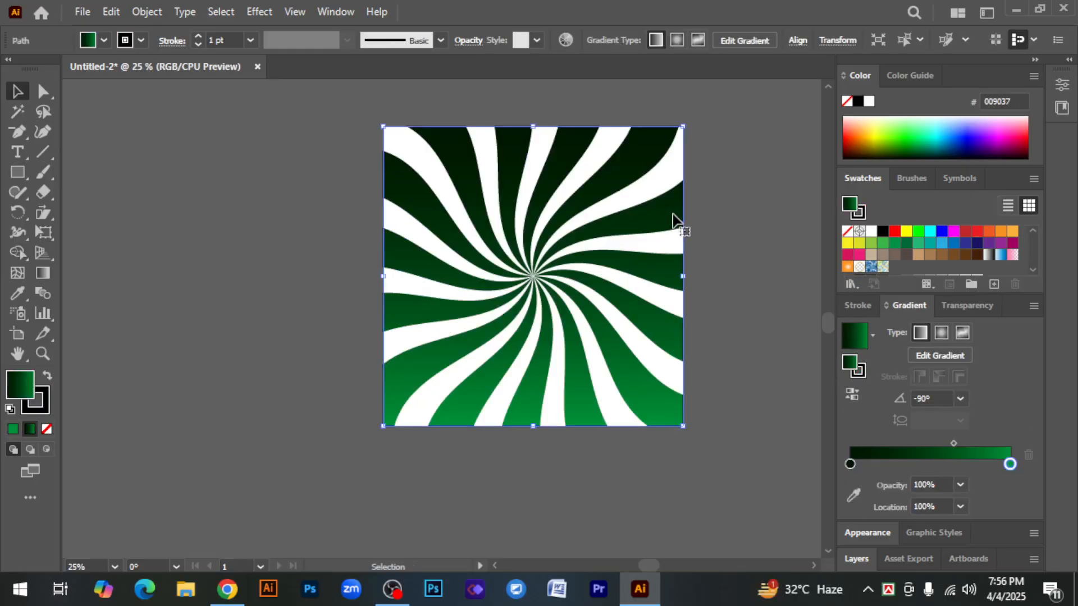
key("ctrl")
left_click(43, 389)
left_click(47, 429)
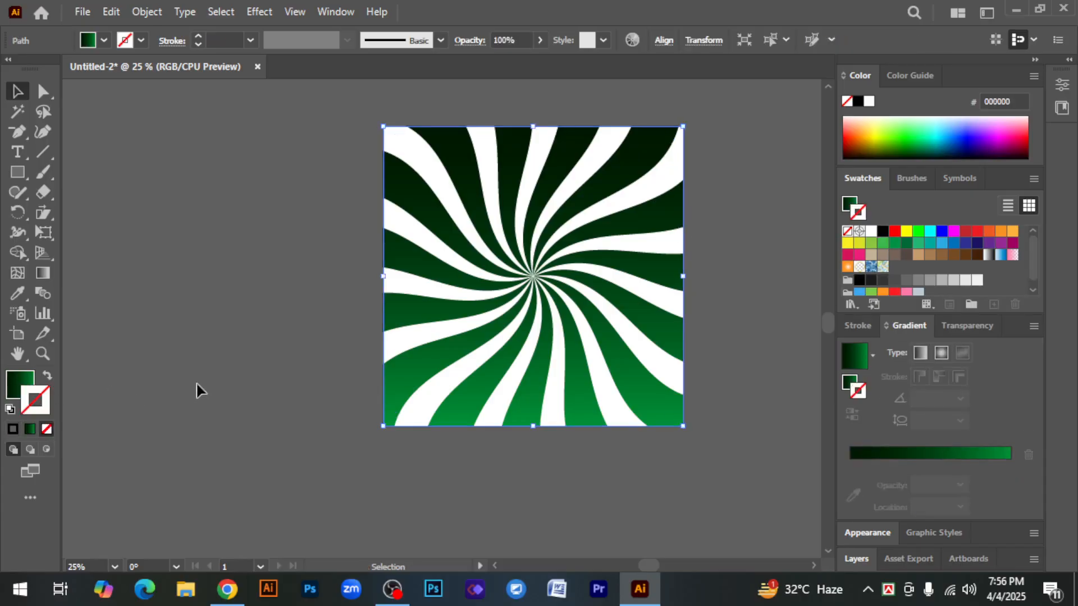
left_click(234, 377)
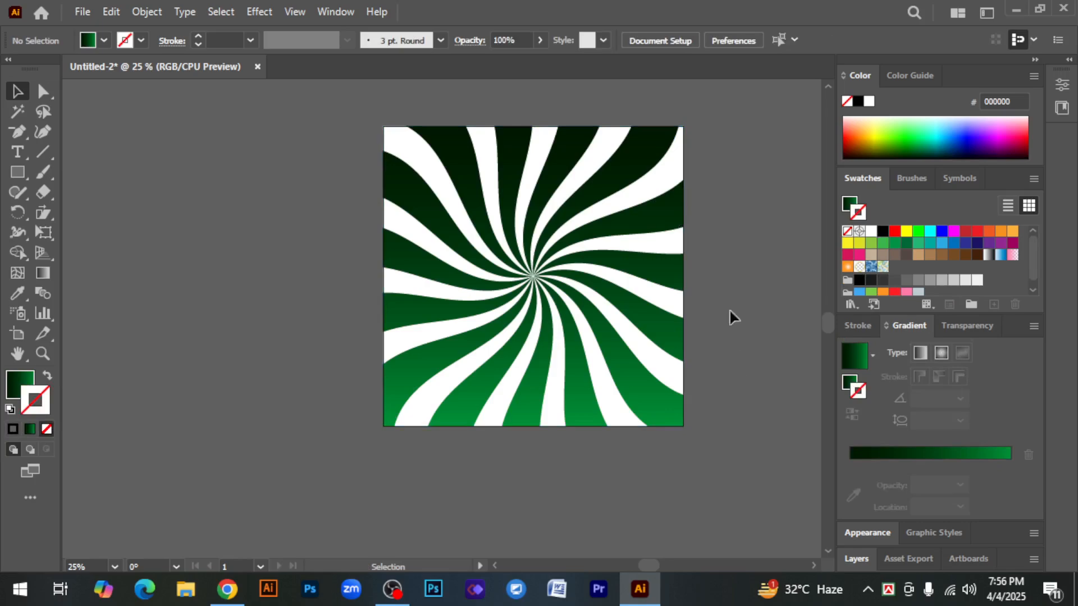
Step: Lock the gradient background so that only the white rays can be selected
left_click(678, 214)
key("ctrl+shift+a")
left_click_drag(360, 106, 717, 447)
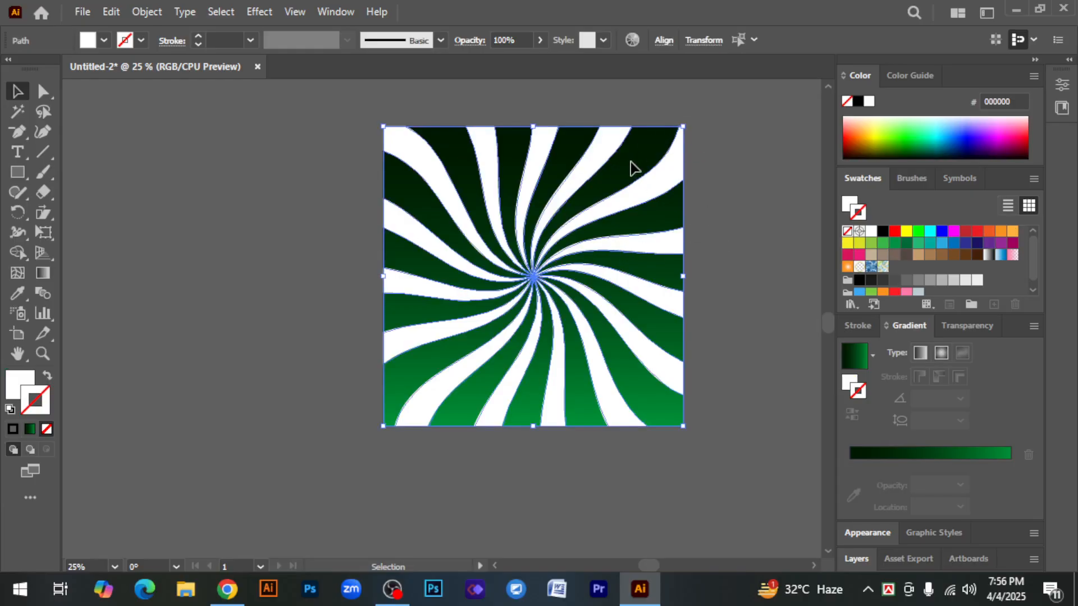
left_click(712, 207)
left_click(533, 142)
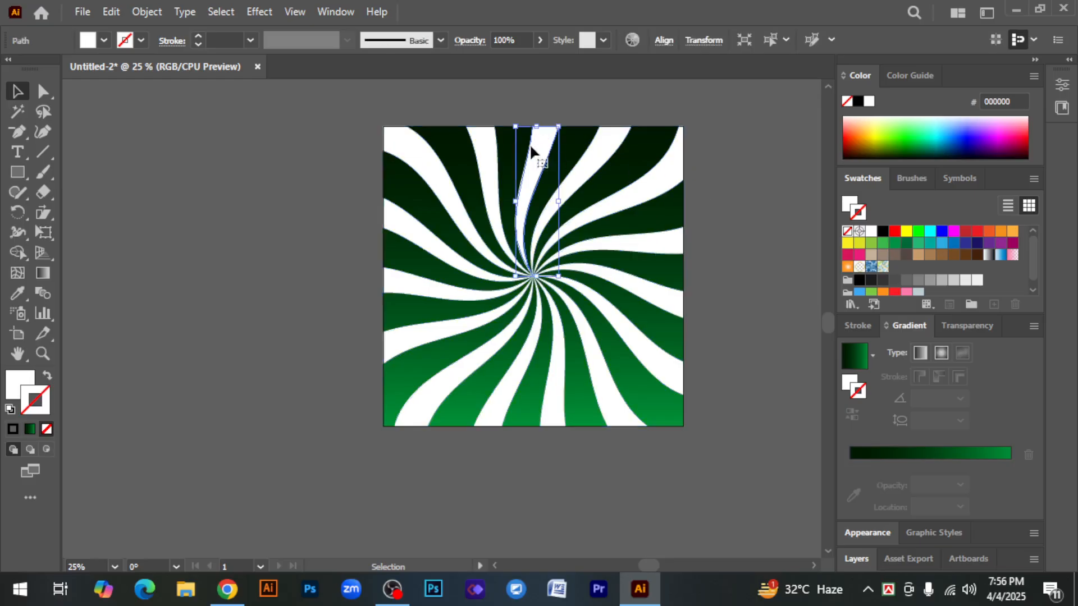
left_click_drag(359, 100, 699, 405)
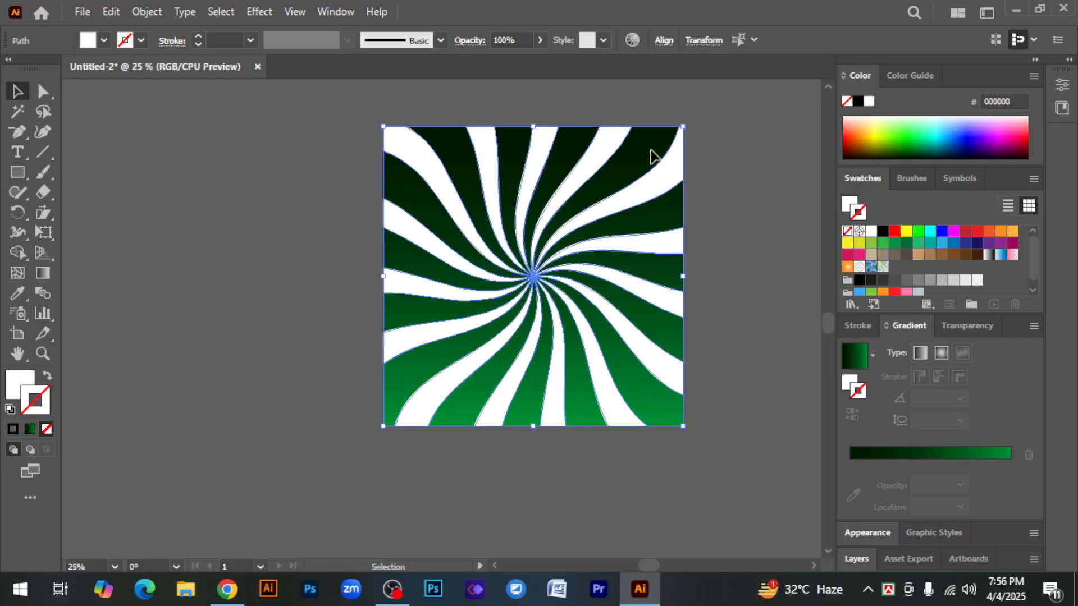
left_click(732, 175)
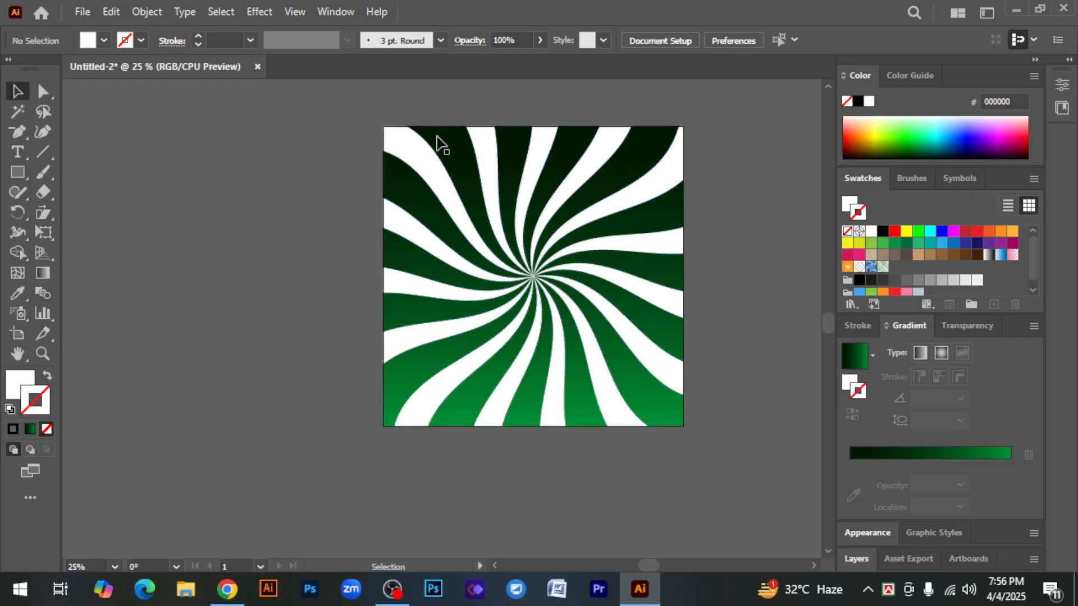
Step: Select all the white rays and lower their opacity to 9%
left_click_drag(723, 446, 567, 247)
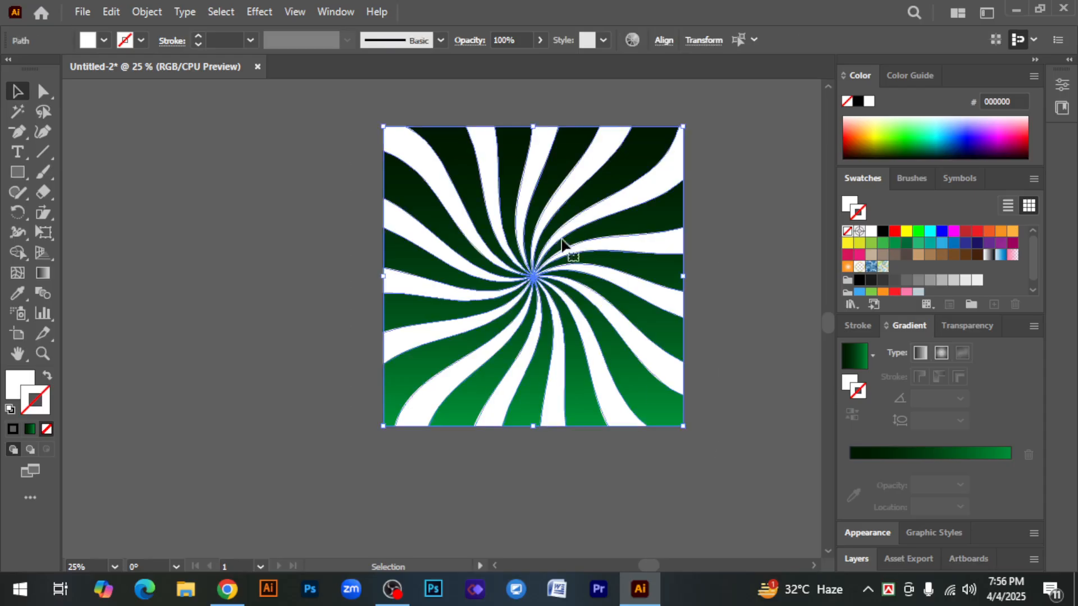
left_click(540, 40)
left_click_drag(532, 60, 484, 61)
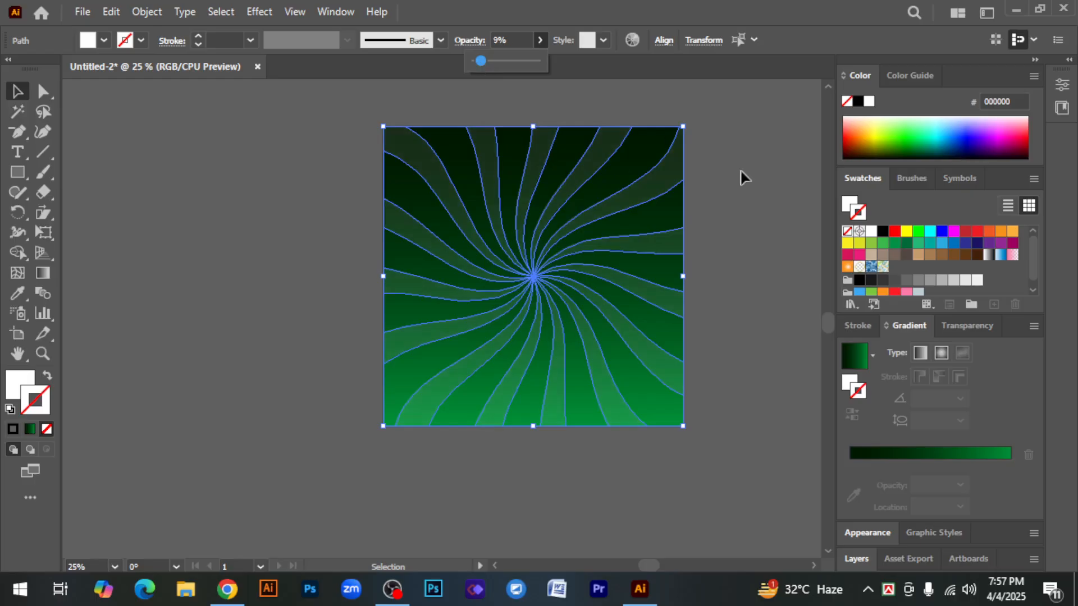
left_click(725, 247)
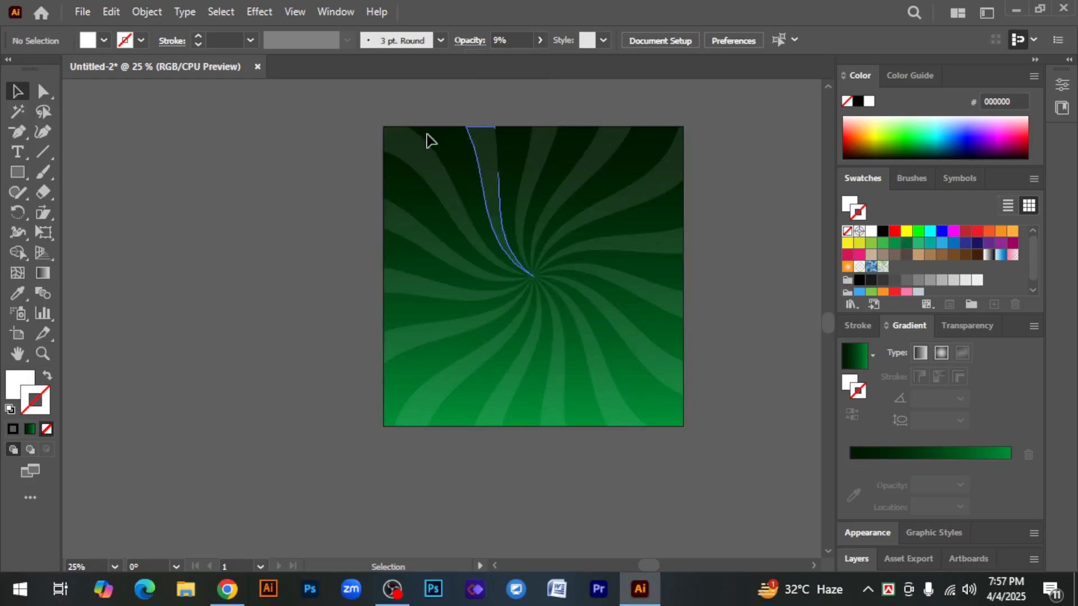
Step: Select all the translucent wavy rays and lock them in place over the background
left_click_drag(330, 97, 737, 447)
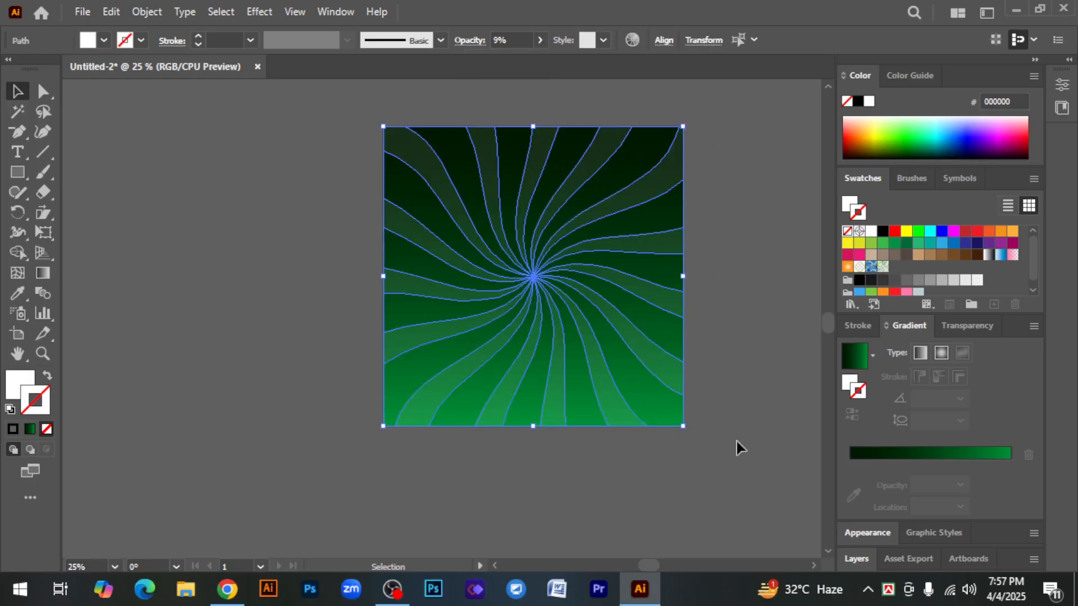
left_click(759, 366)
left_click_drag(770, 354, 722, 371)
left_click_drag(293, 112, 742, 488)
left_click(741, 488)
left_click_drag(308, 119, 682, 470)
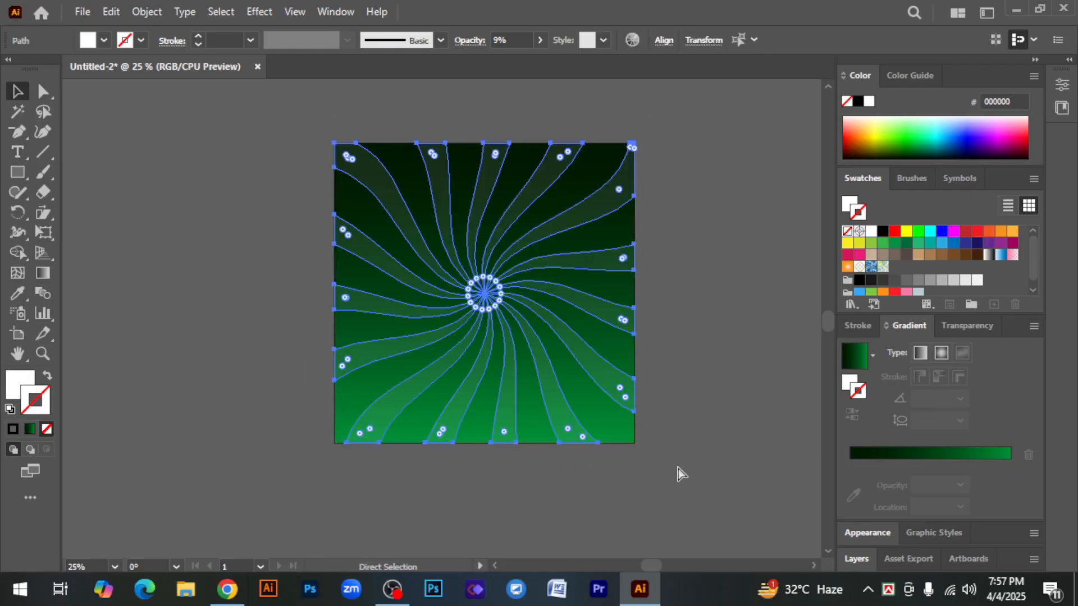
key("ctrl+shift+a")
left_click_drag(324, 134, 727, 466)
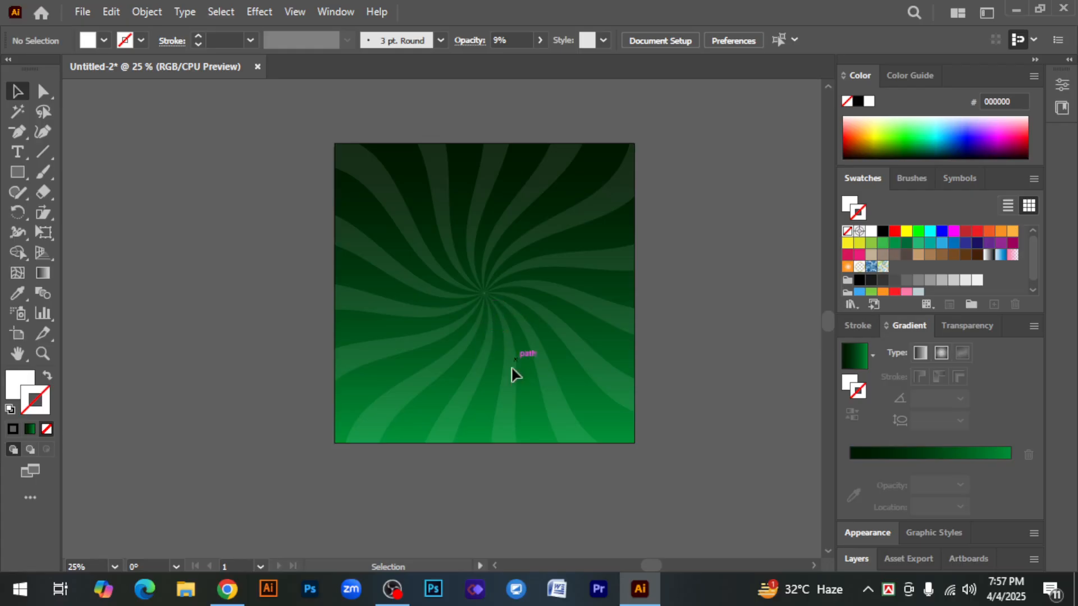
key("ctrl+space")
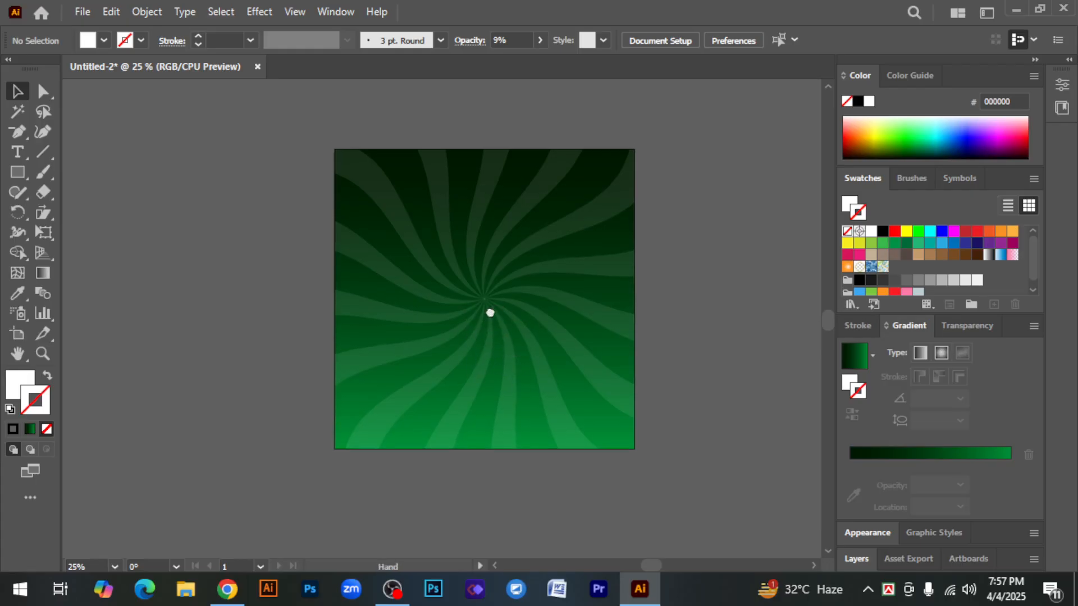
left_click(482, 304)
left_click_drag(482, 315, 483, 318)
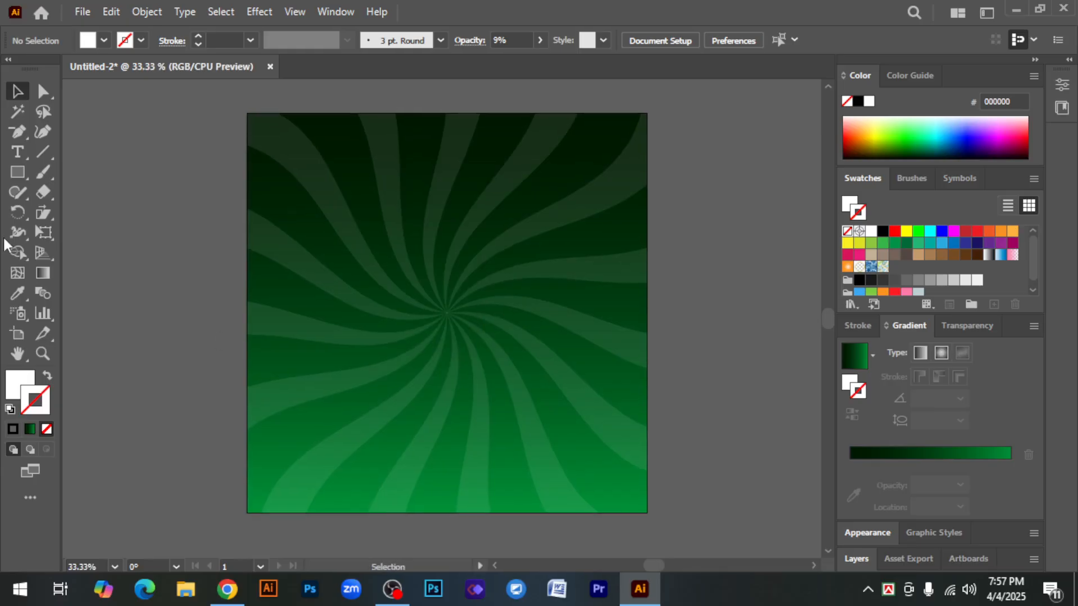
Step: Draw a wide, flat white ellipse just below the centre of the wavy rays with the Ellipse tool
left_click(17, 174)
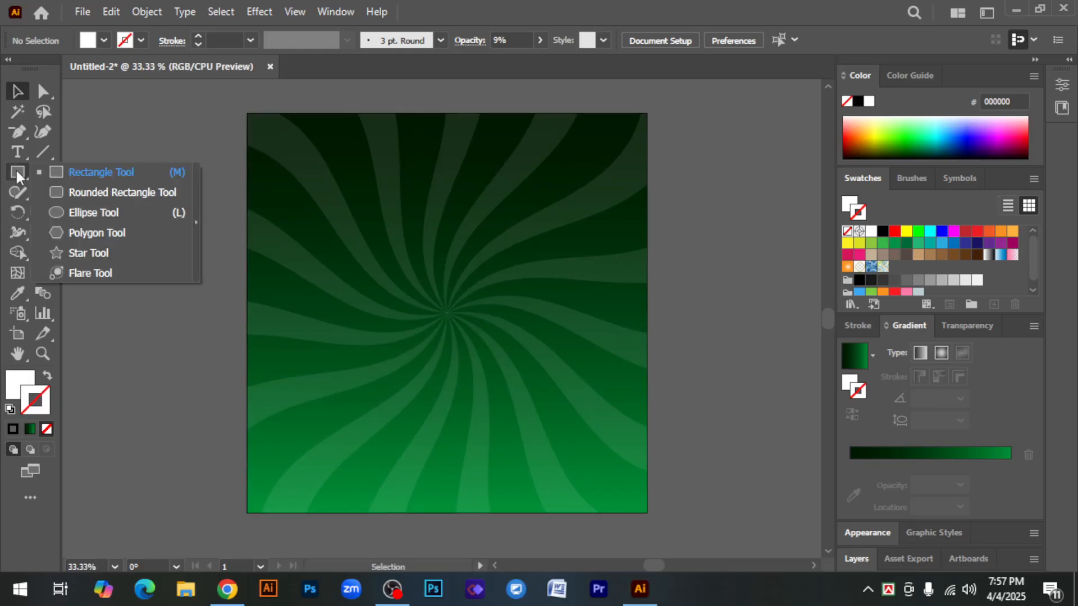
left_click(83, 213)
left_click_drag(360, 314, 625, 371)
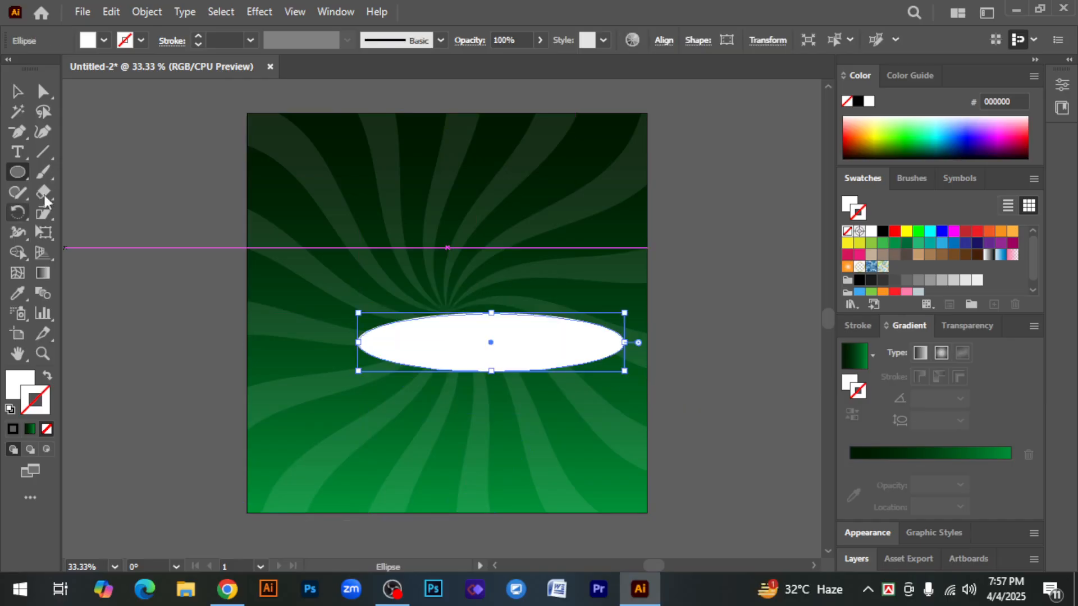
Step: Centre the white ellipse horizontally and vertically on the artboard, and move it straight down below the centre of the rays
left_click(19, 96)
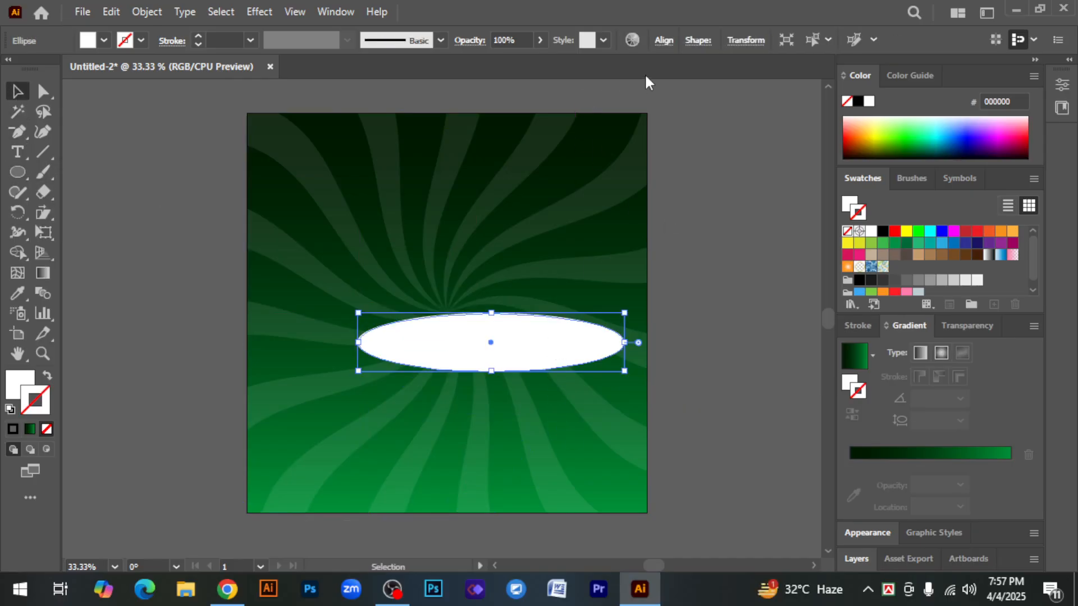
left_click(664, 41)
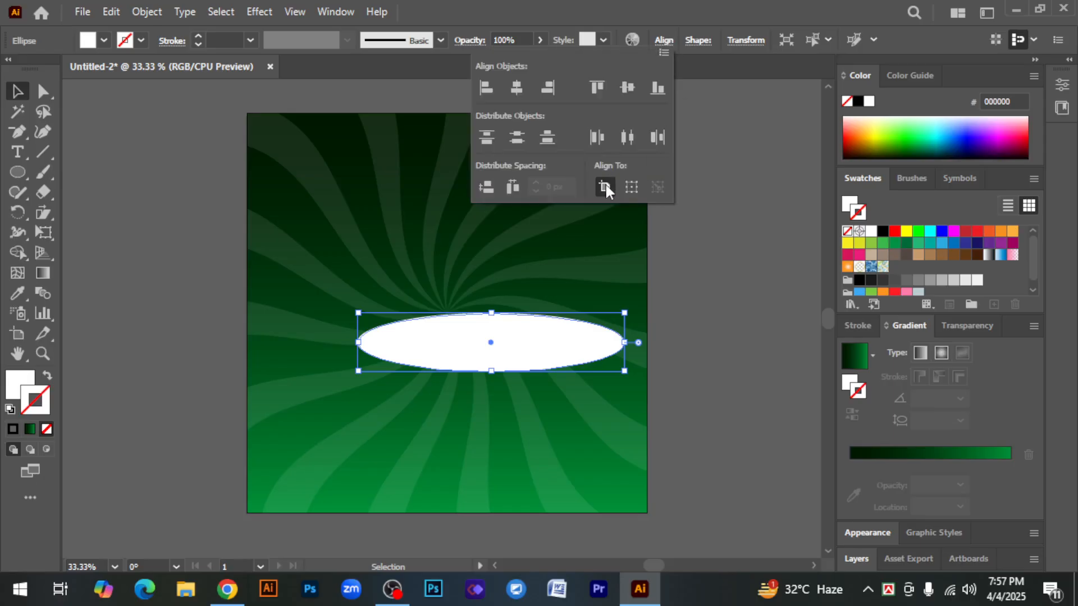
left_click(519, 87)
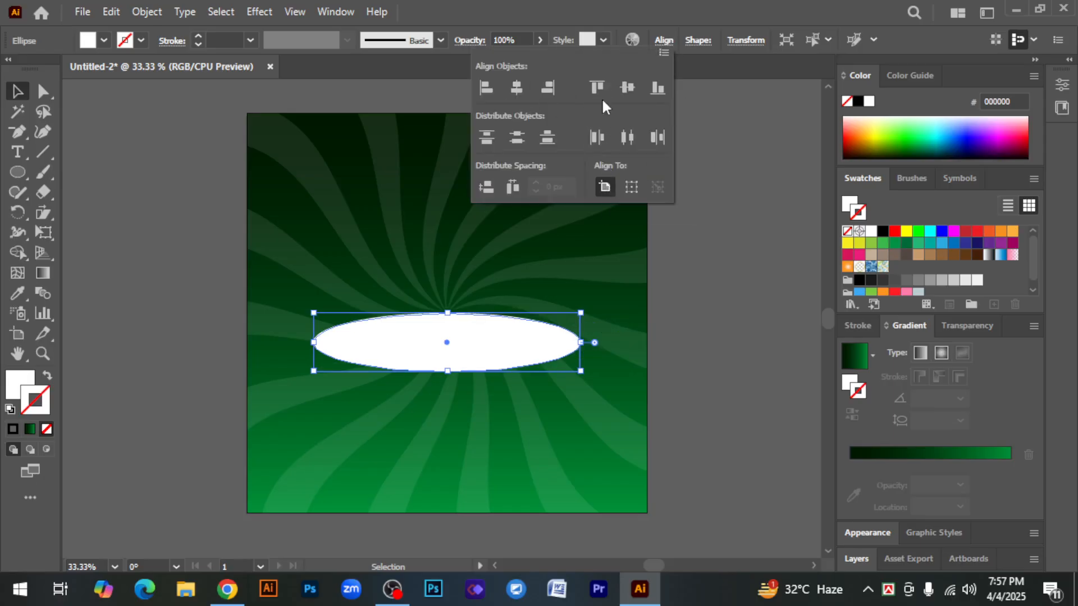
left_click(627, 88)
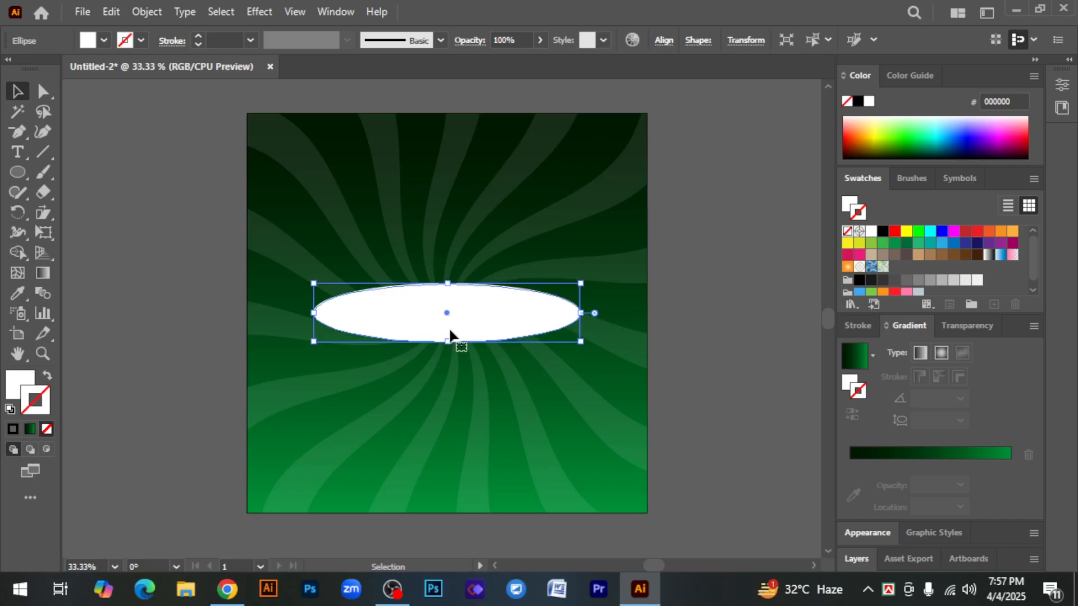
left_click_drag(457, 318, 457, 376)
left_click_drag(586, 401, 586, 400)
left_click(690, 390)
scroll(667, 392, "down", 1)
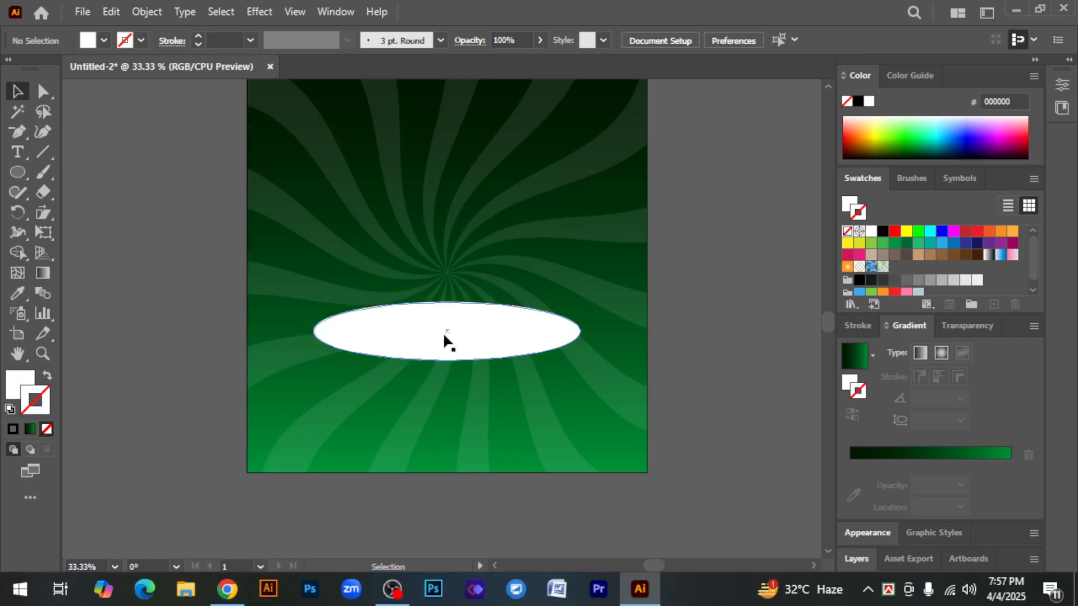
Step: Fill the ellipse with red ED1C24 and remove its stroke
left_click(489, 342)
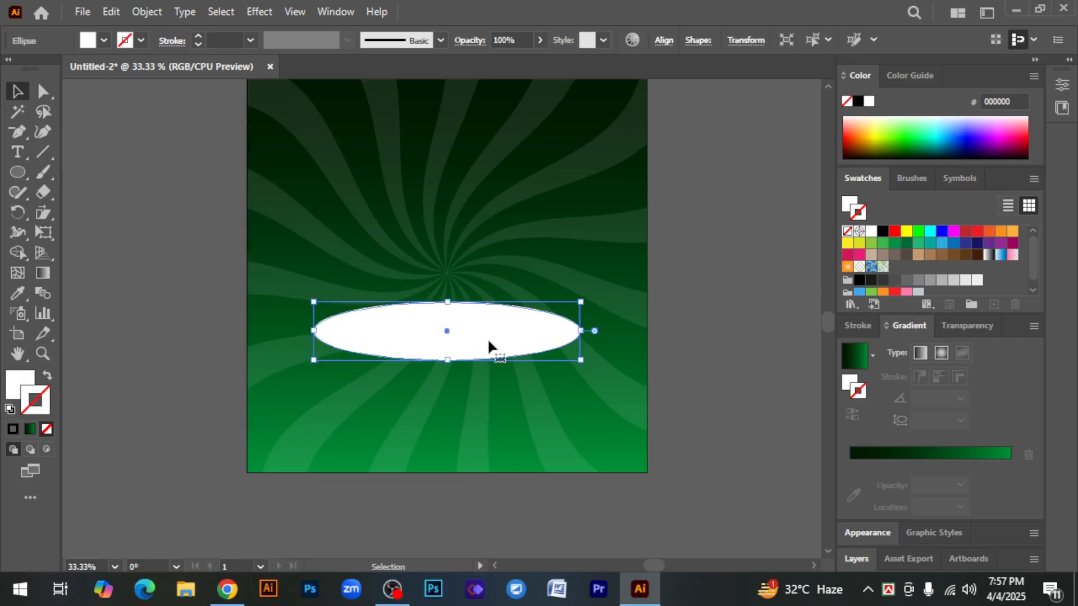
left_click(895, 232)
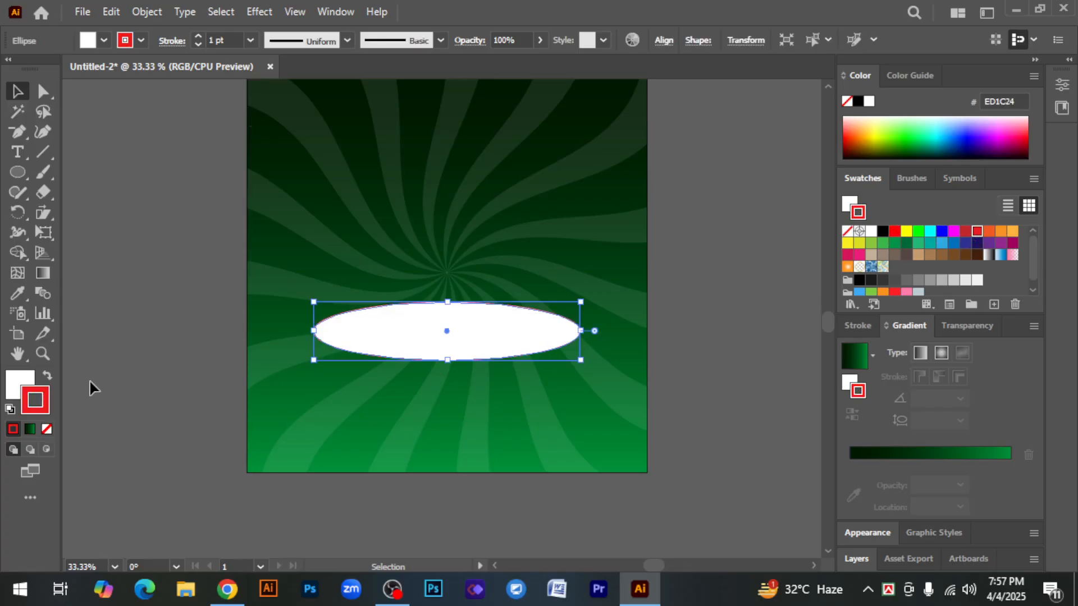
left_click(47, 376)
left_click(47, 429)
left_click(166, 402)
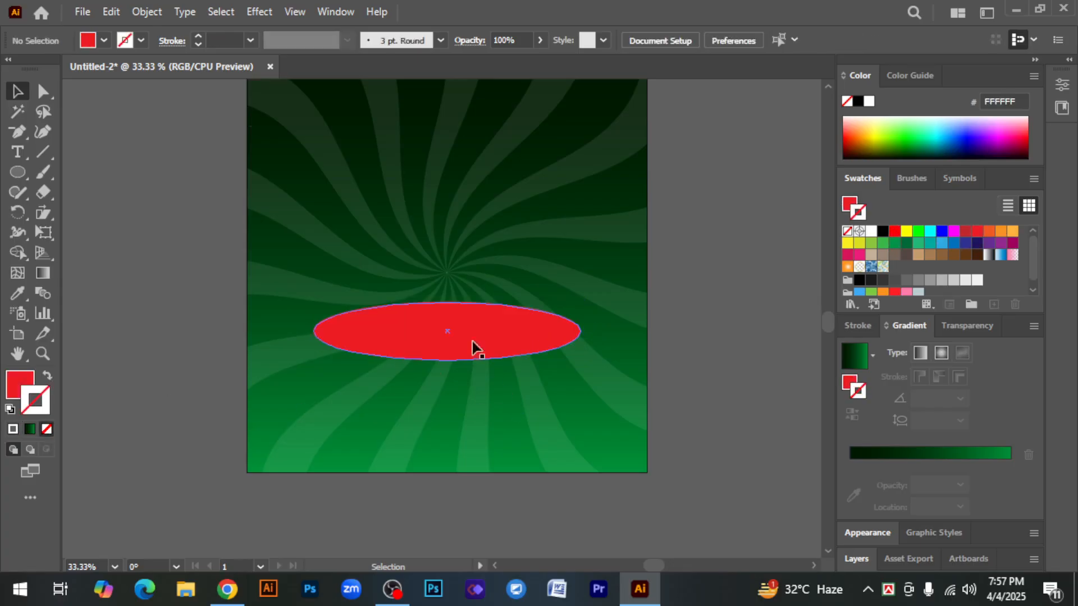
Step: Duplicate the red ellipse straight below itself and delete the copy's top anchor point to leave a lower half-ellipse
left_click(469, 337)
left_click_drag(481, 337, 486, 406)
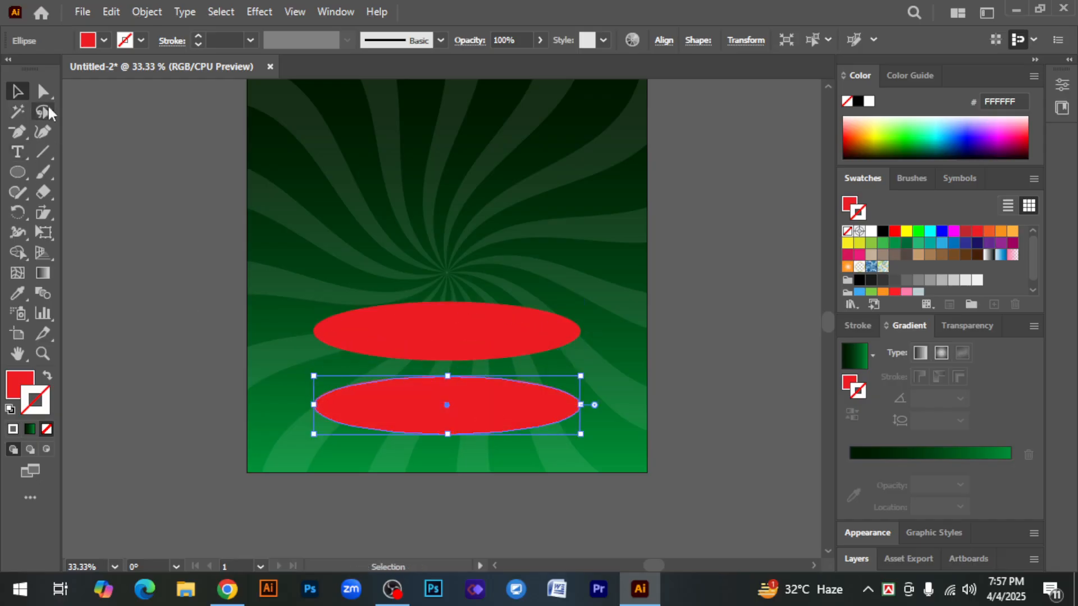
key("a")
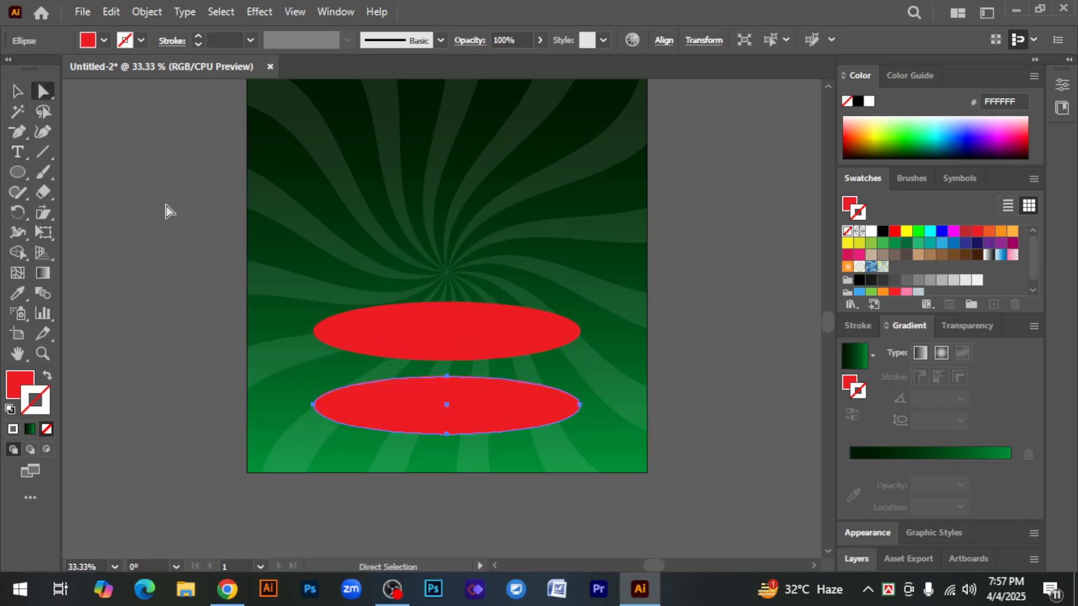
left_click(447, 376)
key("Delete")
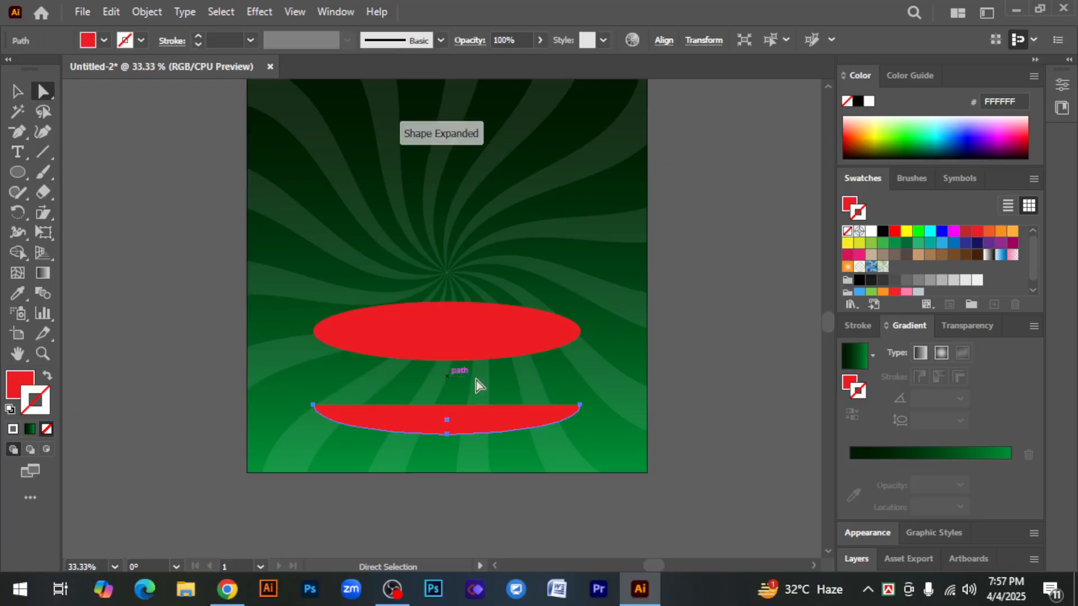
left_click(685, 378)
left_click(17, 91)
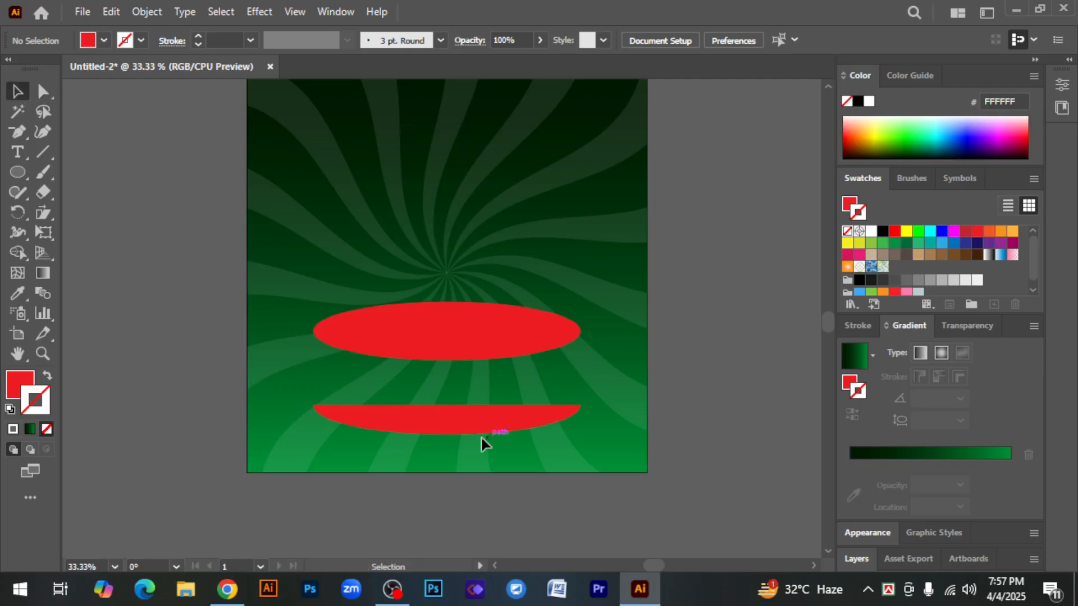
Step: Fill the lower half-ellipse with white and leave it without a stroke
left_click(465, 427)
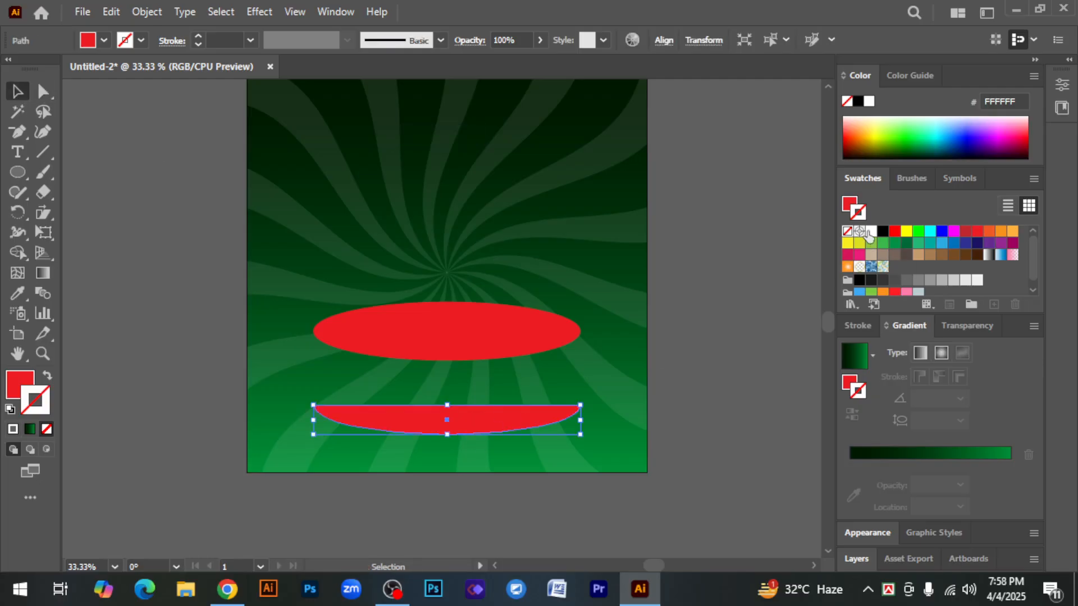
left_click(870, 232, "shift")
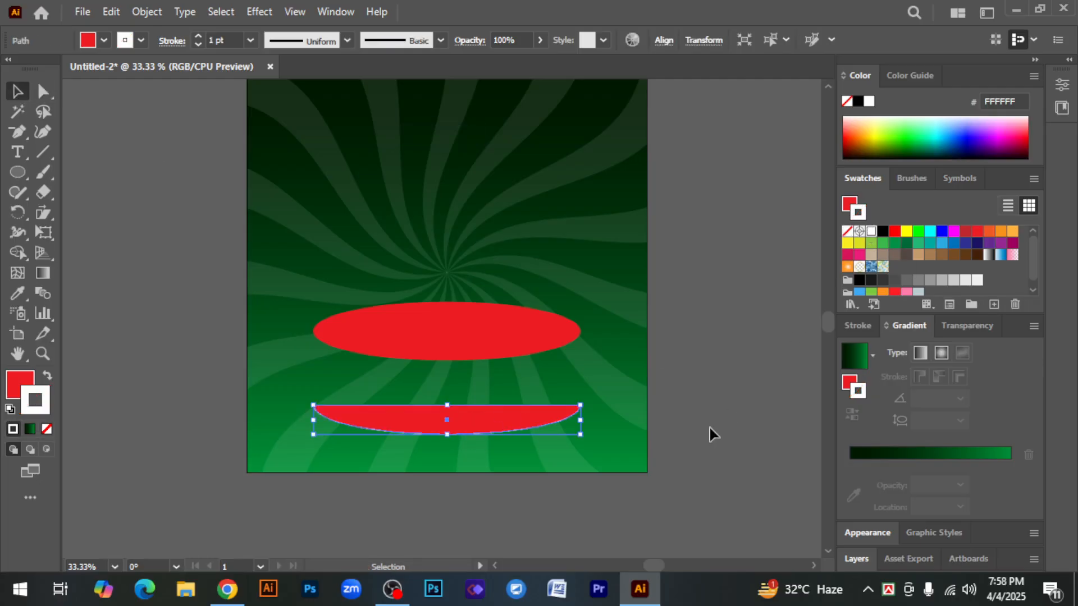
left_click(47, 377)
left_click(47, 429)
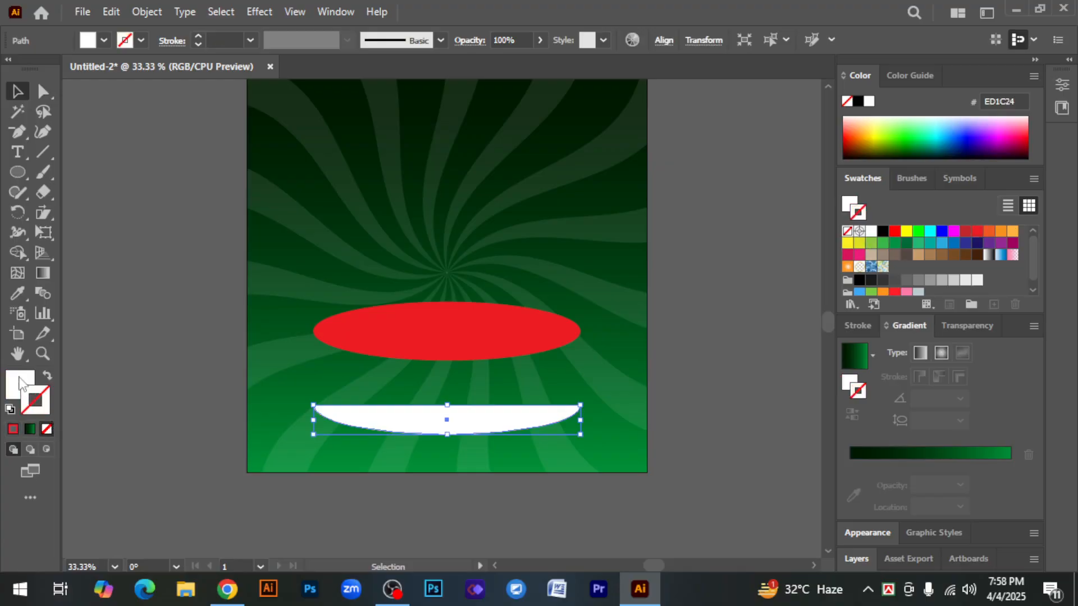
left_click(622, 531)
Step: Move the white half-ellipse up so its flat edge slightly overlaps the bottom of the red ellipse
left_click(465, 422)
left_click_drag(466, 427, 458, 374)
left_click(673, 420)
key("ctrl+space")
left_click(478, 353)
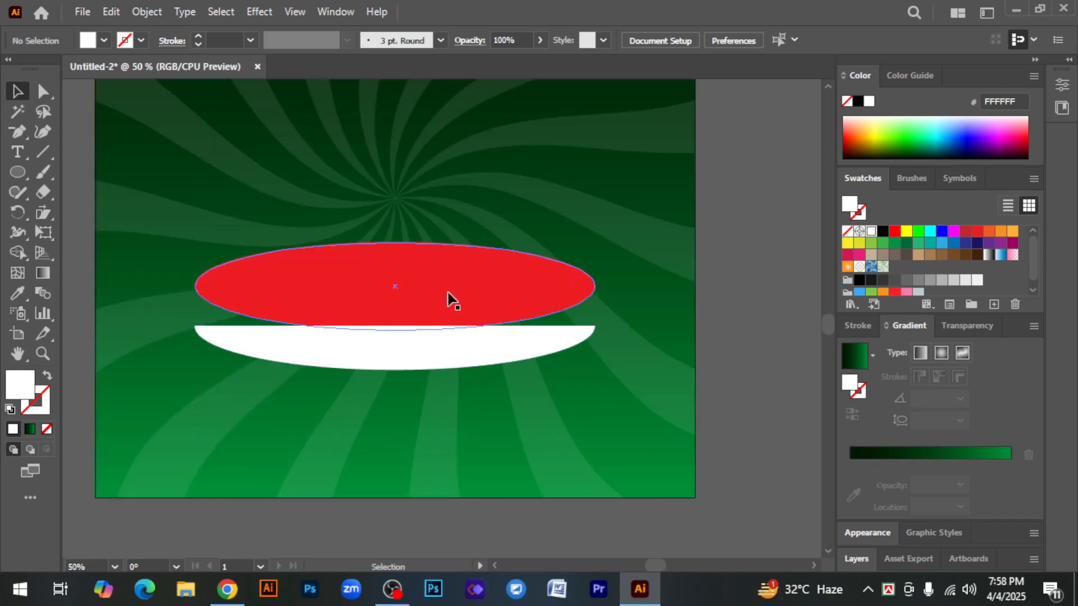
Step: Bring the red ellipse in front of the white half-ellipse
left_click(444, 292)
key("ctrl")
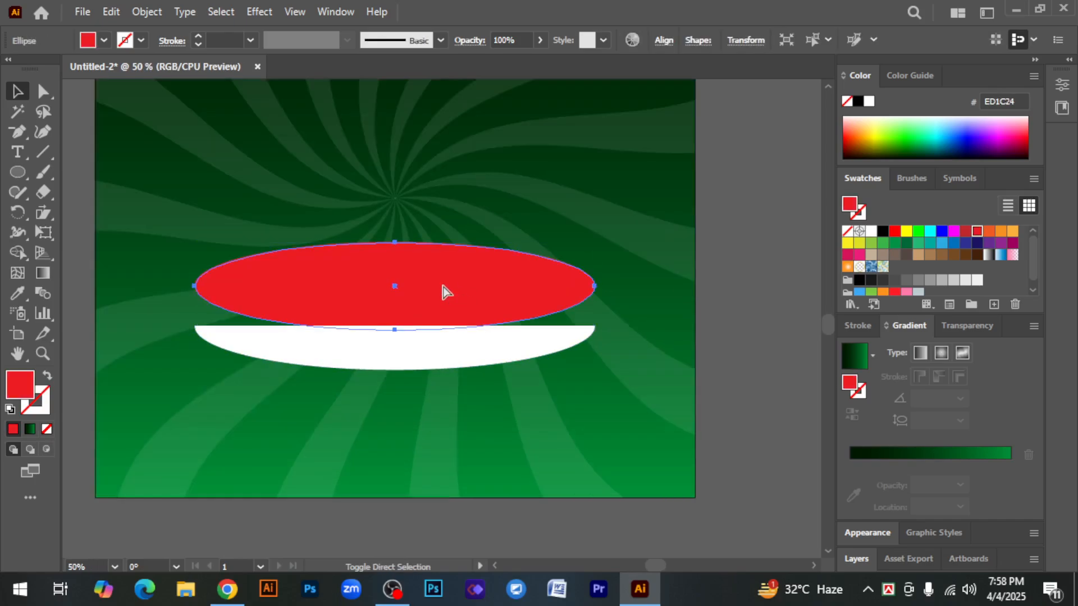
left_click(755, 337)
Step: Extend the white half-ellipse with the Pen tool up to the red ellipse's side anchor points and close it as the podium's side
left_click(19, 133)
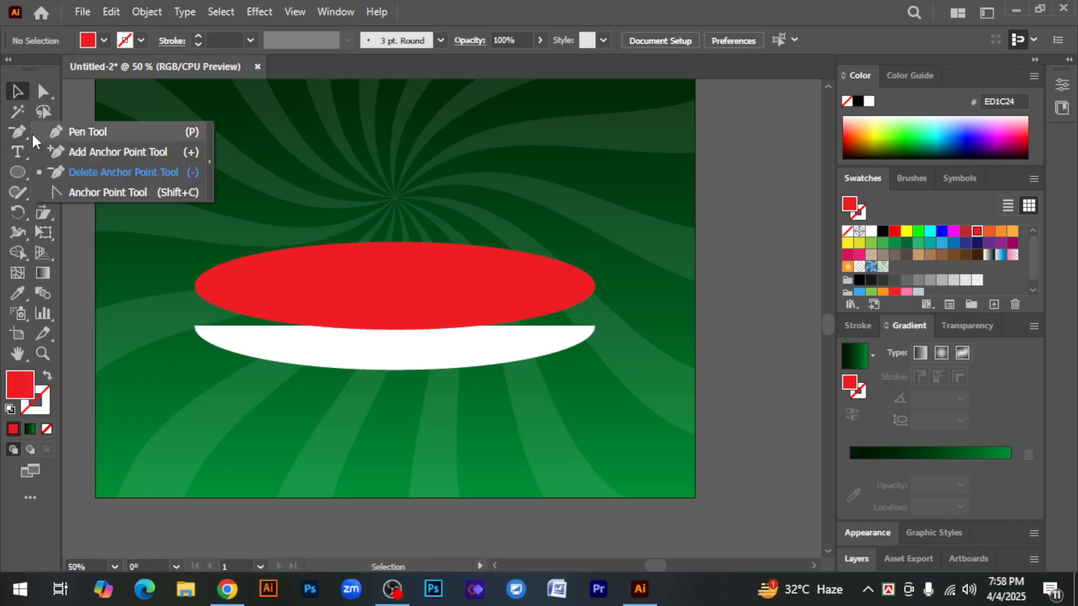
left_click(91, 131)
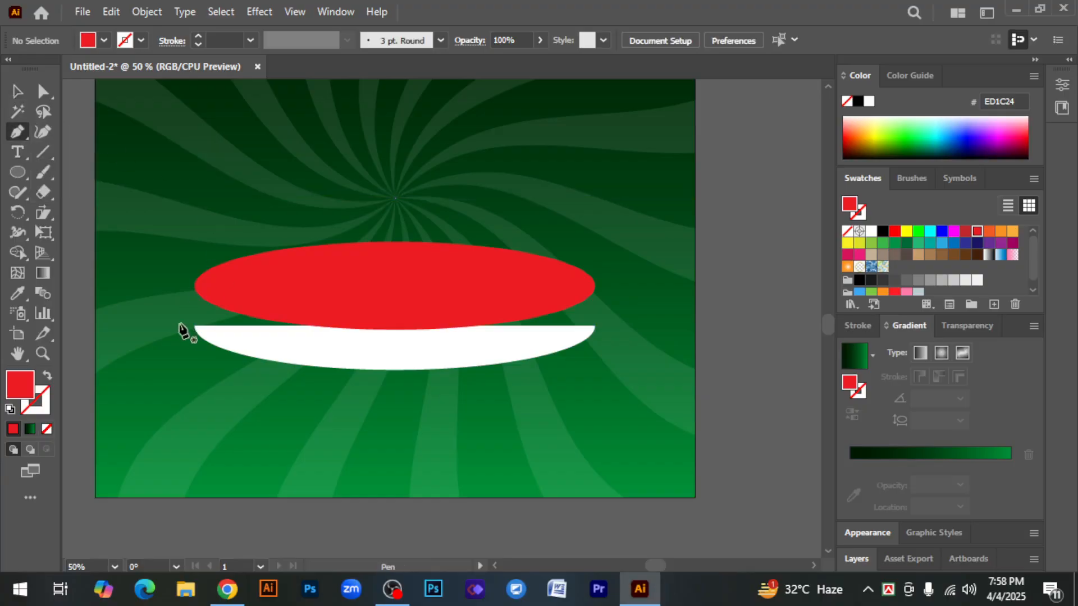
left_click(194, 326)
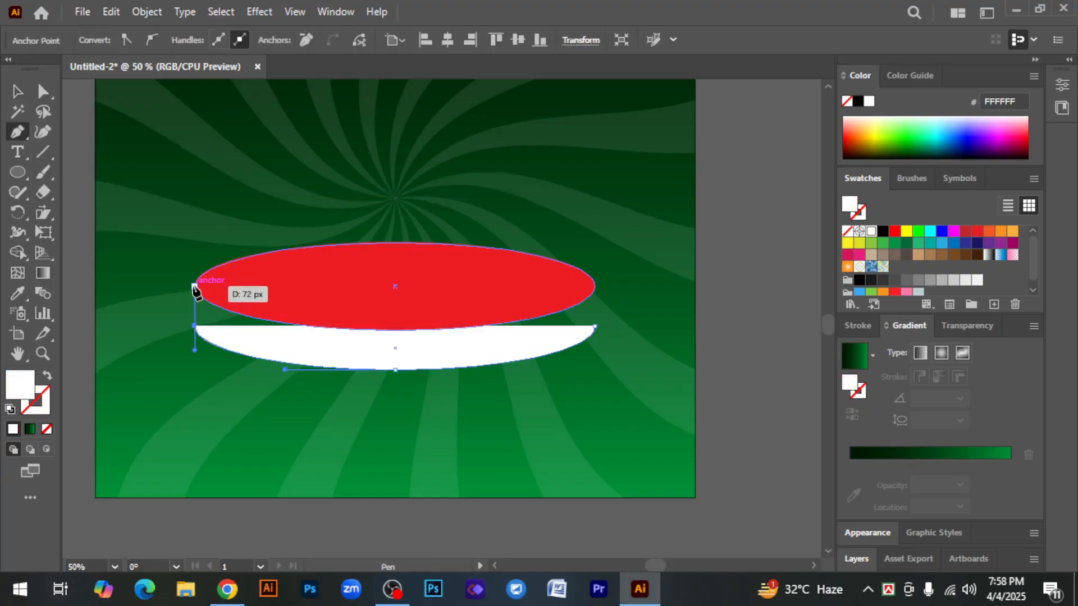
left_click(194, 287)
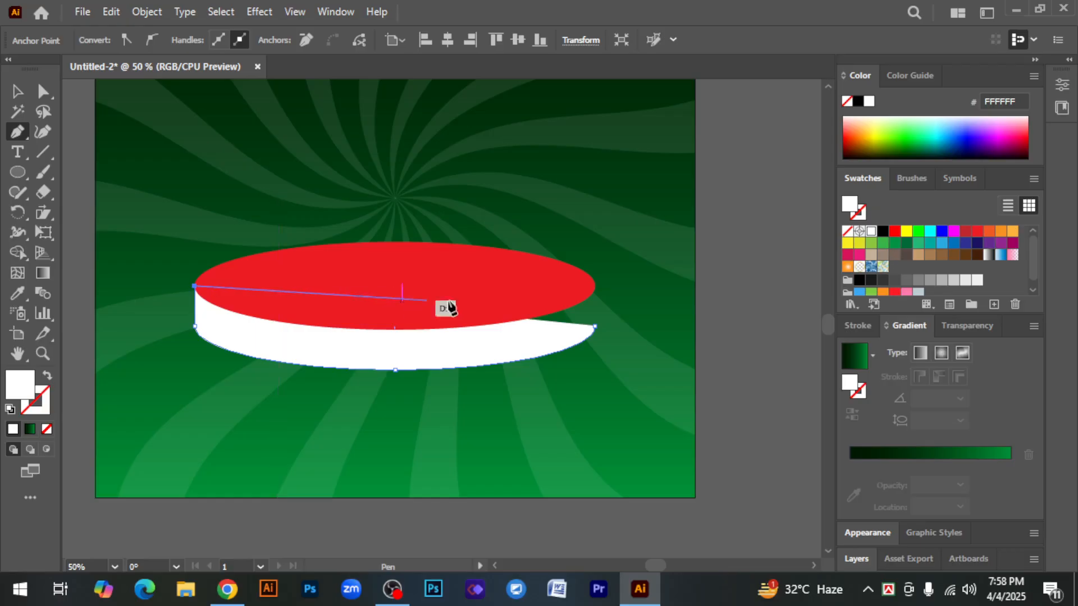
left_click(595, 287)
left_click(595, 326)
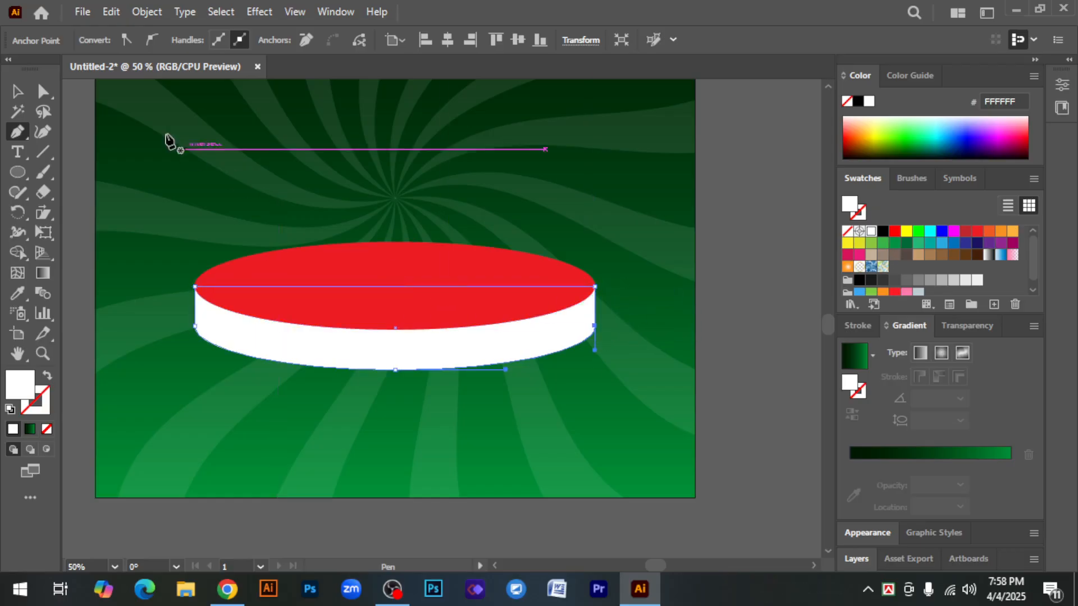
key("v")
left_click(730, 303)
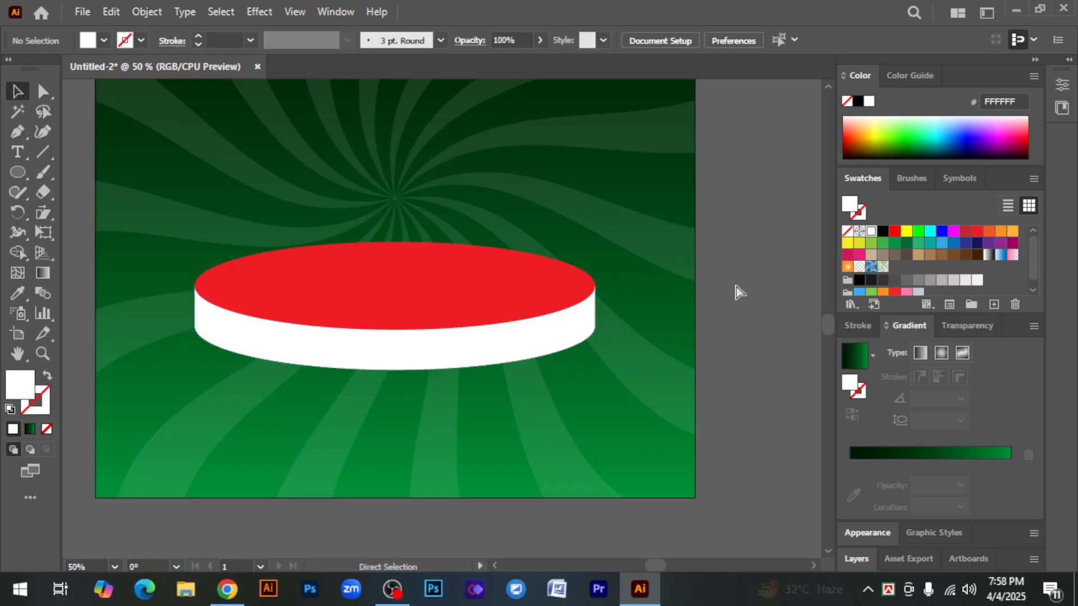
Step: Select both podium shapes and scale them down slightly around their centre
key("ctrl+minus")
left_click_drag(249, 262, 565, 392)
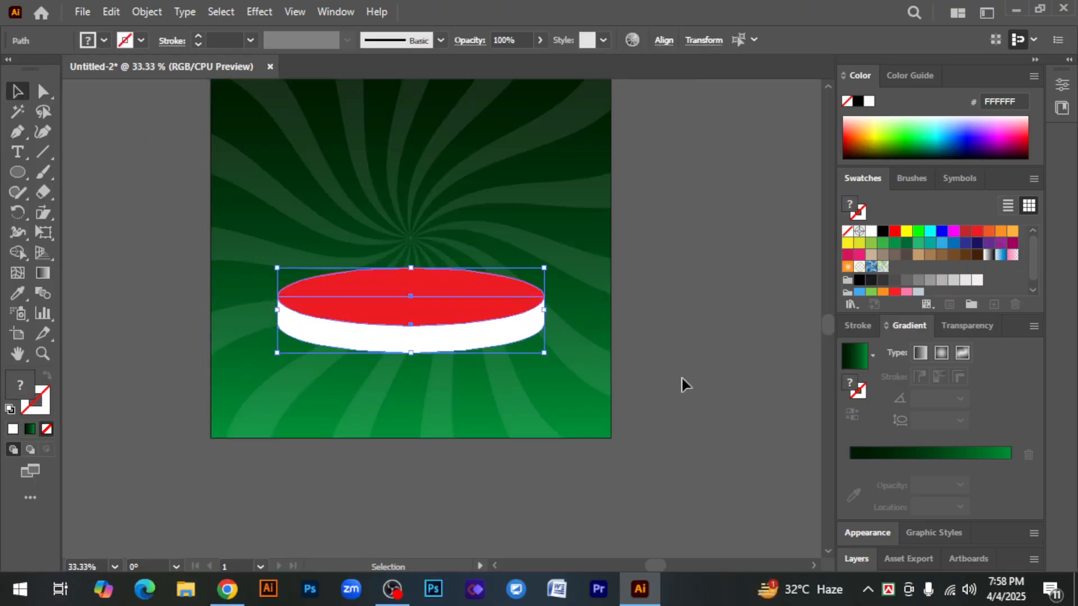
left_click(703, 368)
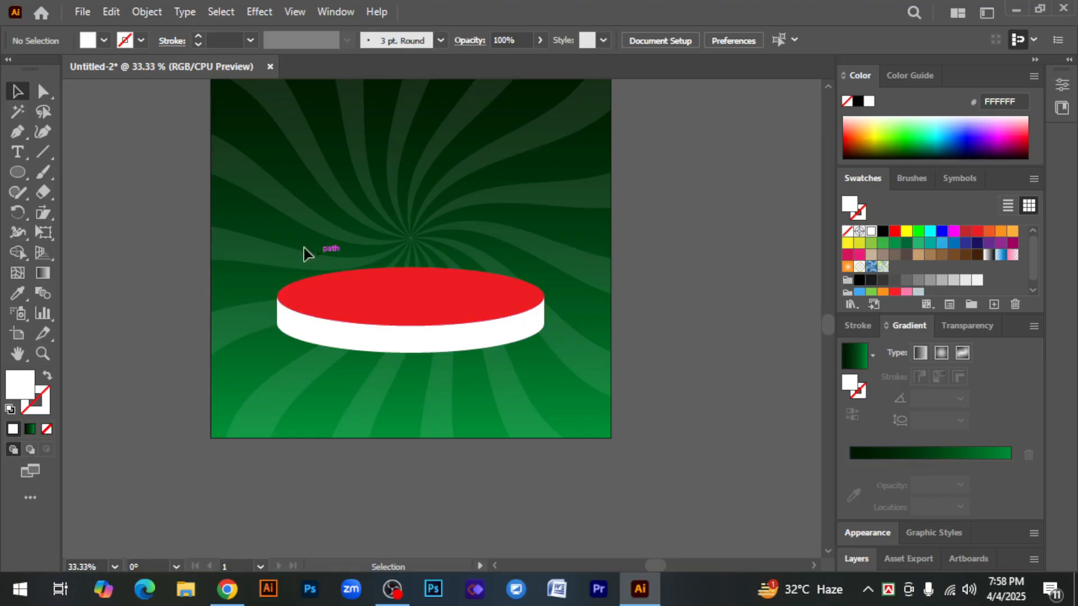
left_click_drag(250, 240, 533, 350)
left_click(655, 363)
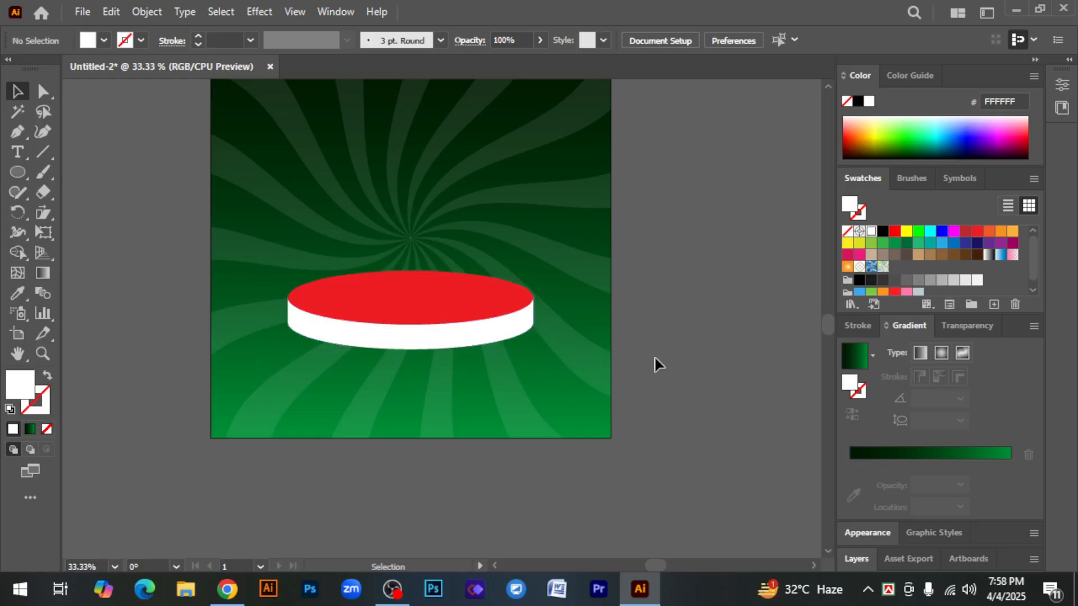
Step: Duplicate the podium's red ellipse below the artboard and delete the copy's top anchor point
left_click(453, 344)
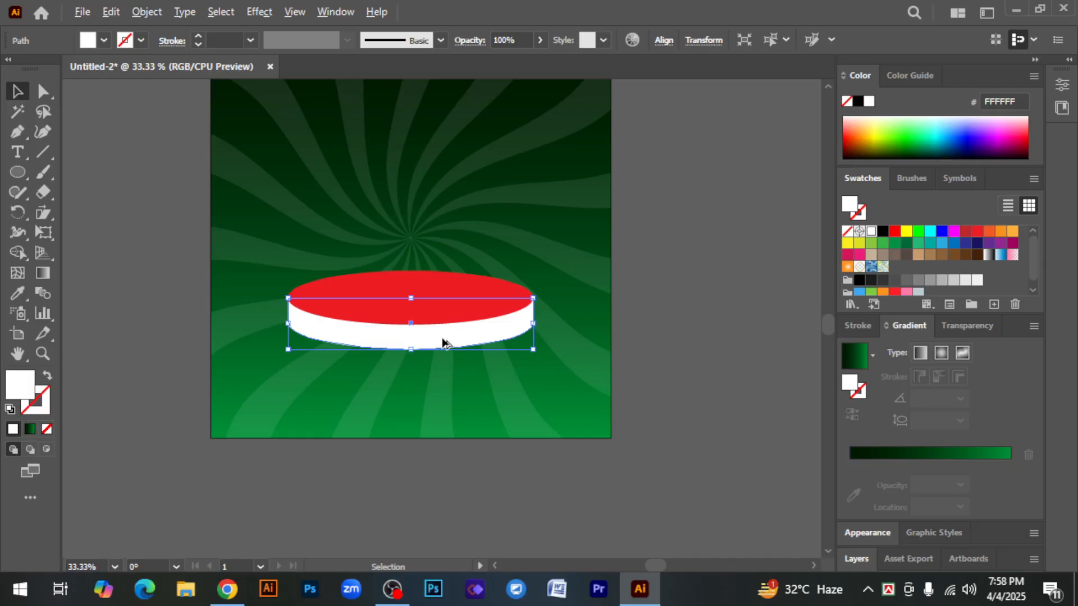
left_click(416, 362)
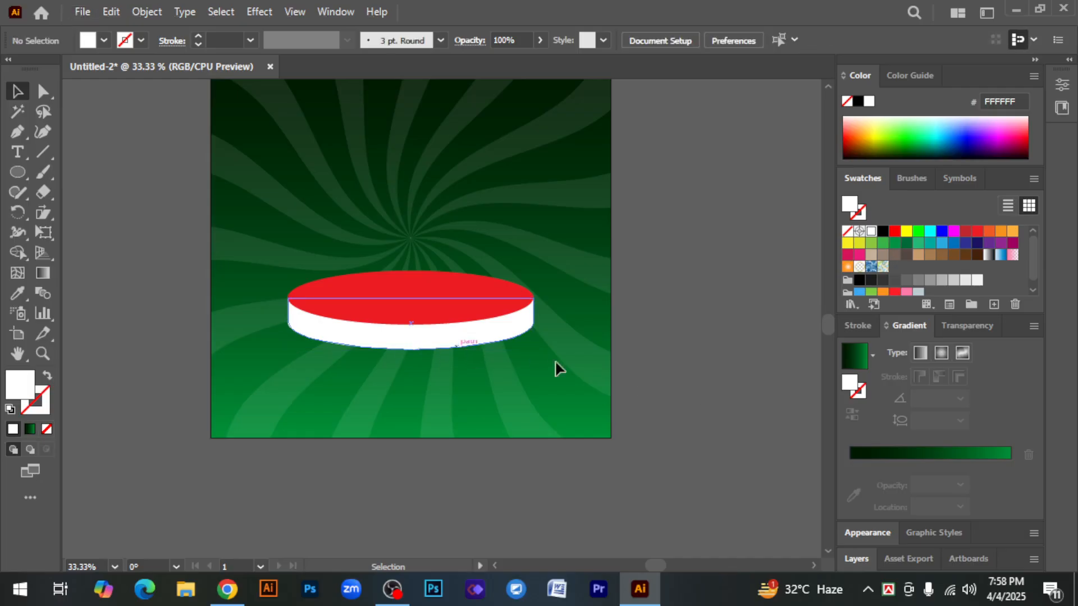
left_click_drag(491, 298, 509, 481)
left_click(44, 91)
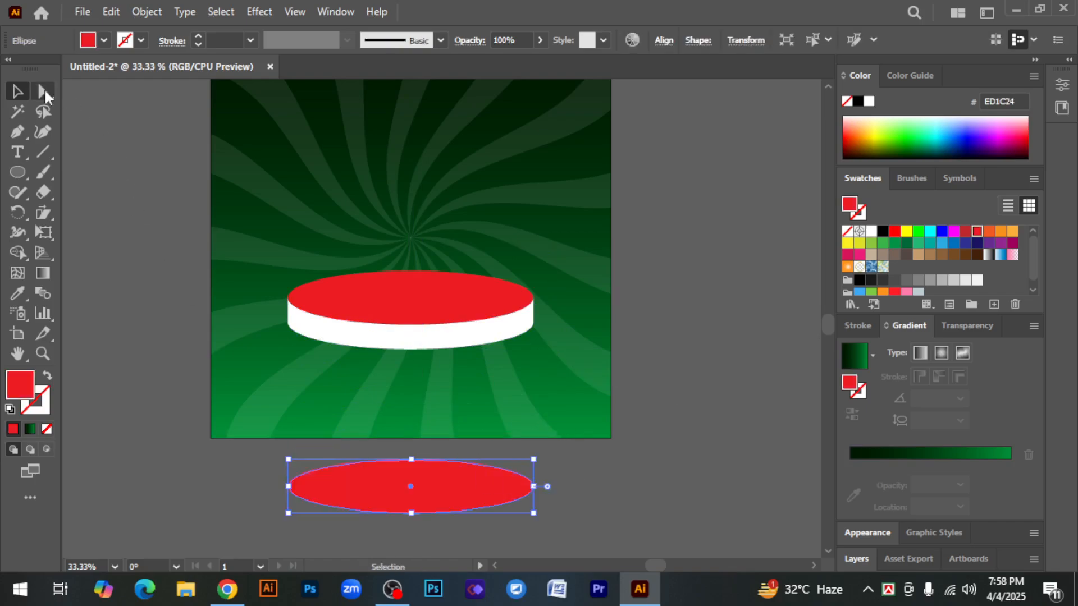
left_click(411, 460)
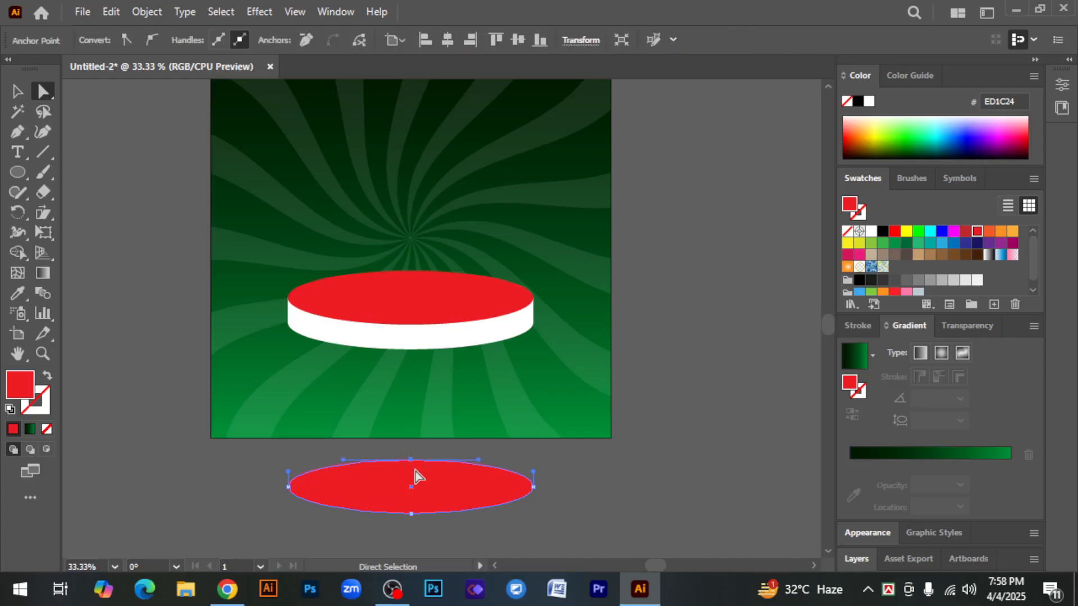
key("Delete")
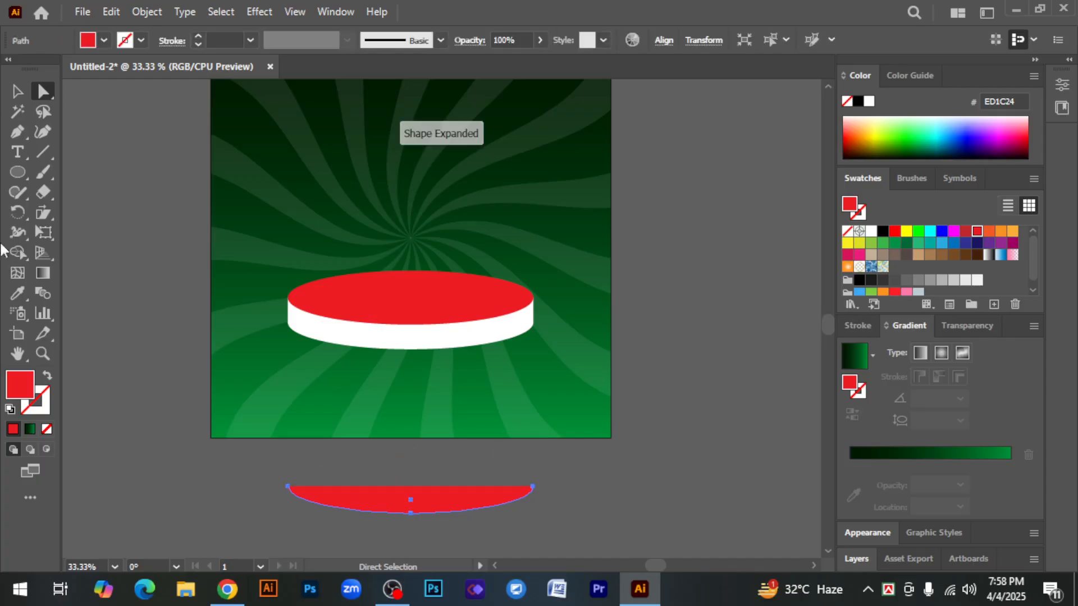
Step: Fill the red half-ellipse below the artboard with black
left_click(16, 91)
left_click(449, 513)
left_click(426, 507)
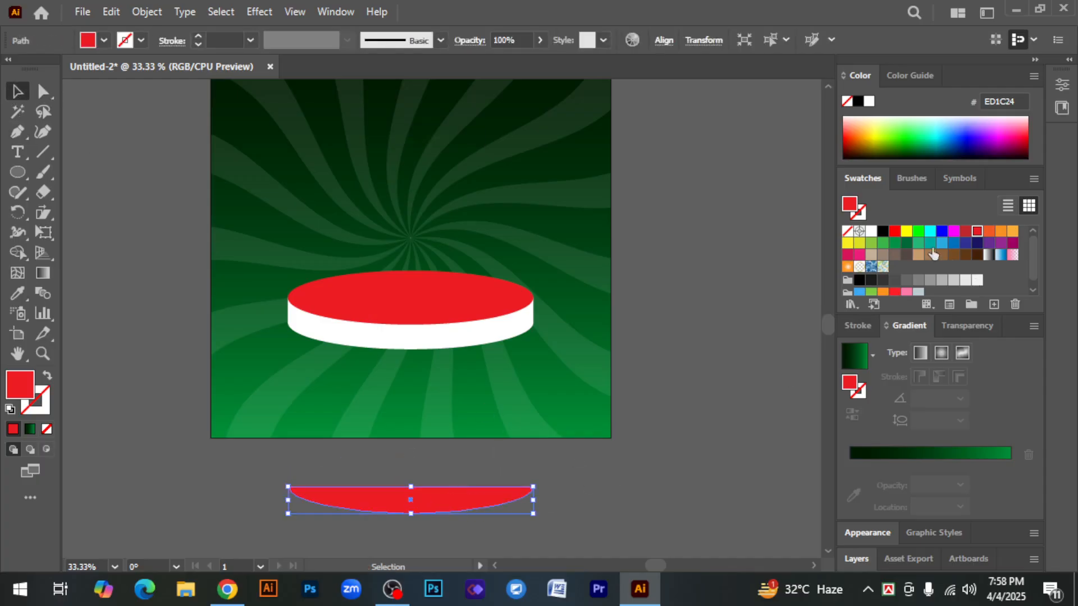
left_click(883, 231)
left_click(642, 429)
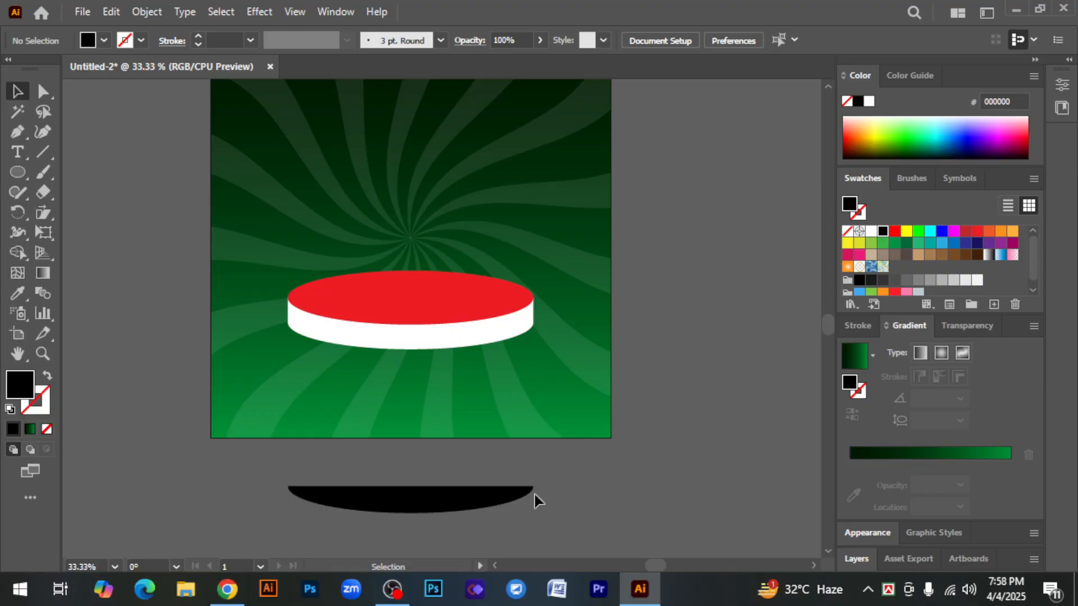
Step: Move the black half-ellipse onto the podium's base and bring the red and white podium shapes to the front
left_click_drag(434, 502, 432, 350)
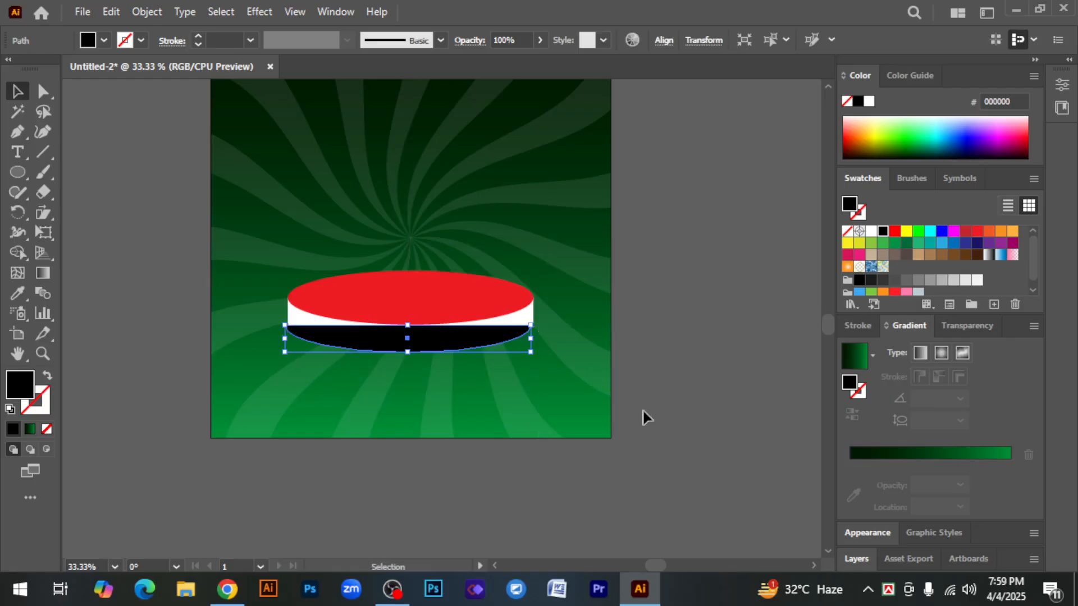
left_click(693, 354)
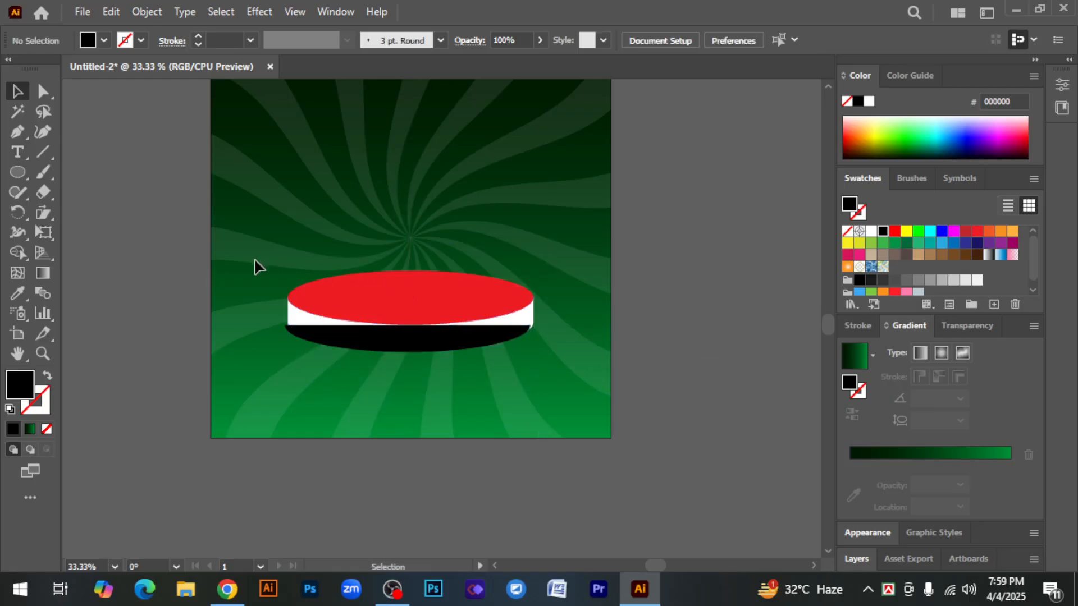
left_click_drag(256, 260, 329, 309)
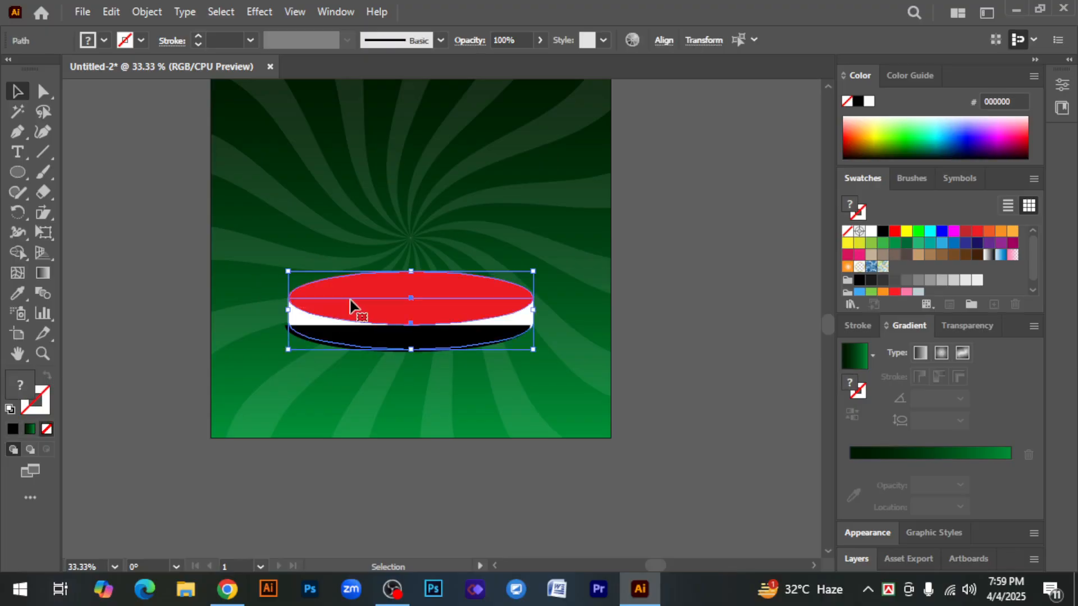
right_click(376, 298)
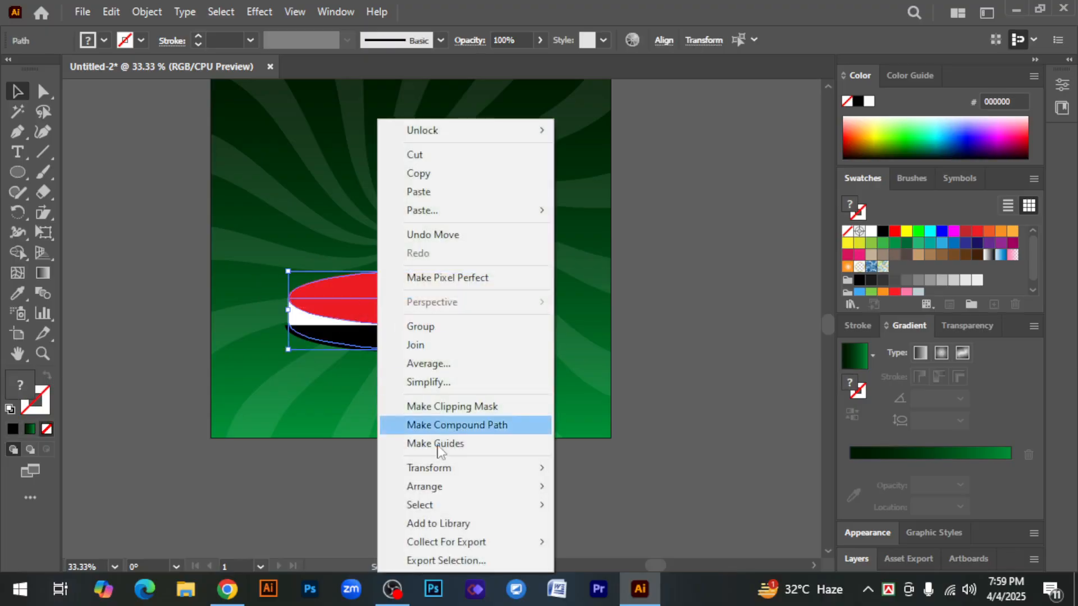
mouse_move(449, 487)
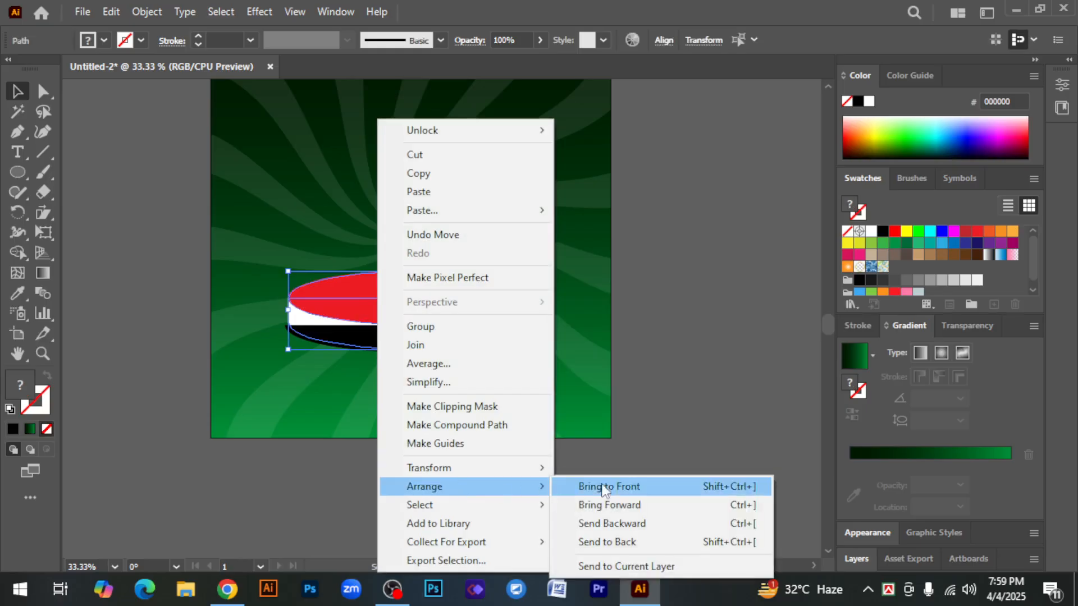
left_click(638, 488)
left_click(724, 366)
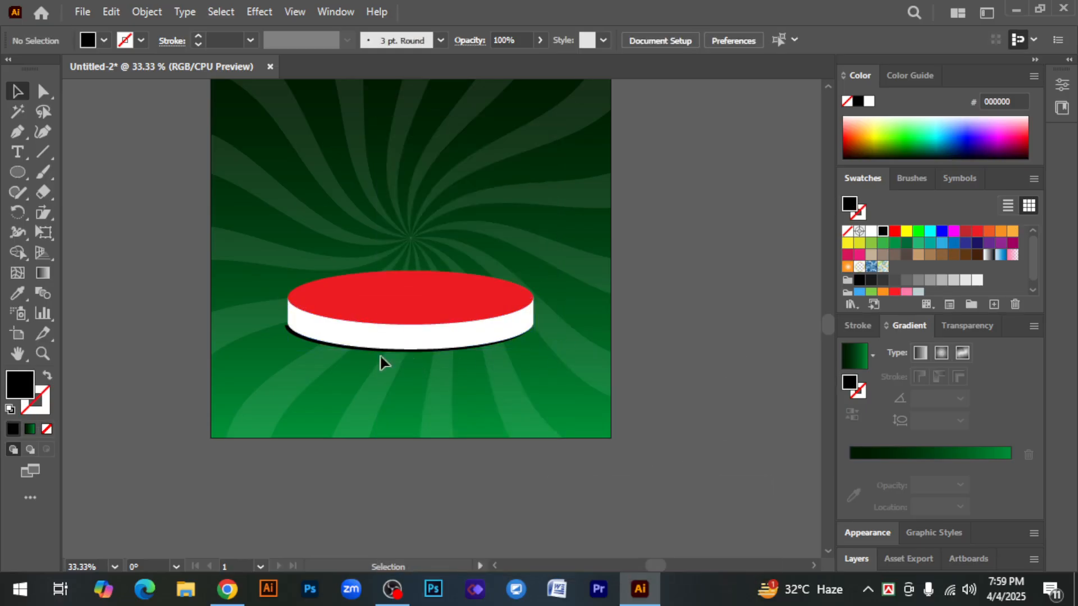
Step: Align the black half-ellipse with the white podium side so only a thin even rim shows below it
left_click(333, 351)
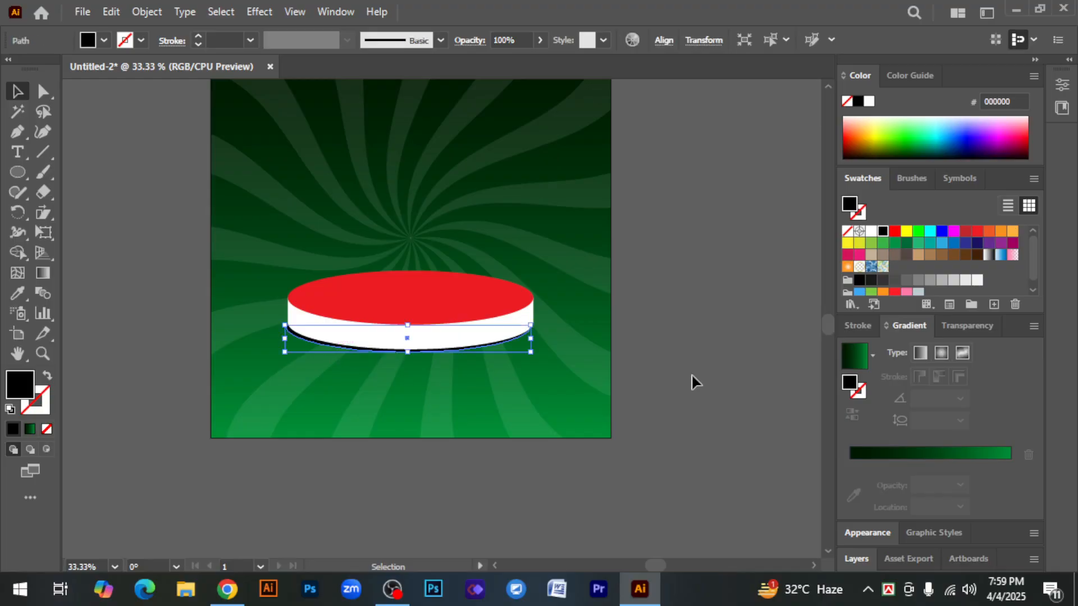
left_click(391, 320, "ctrl")
left_click(434, 326, "ctrl")
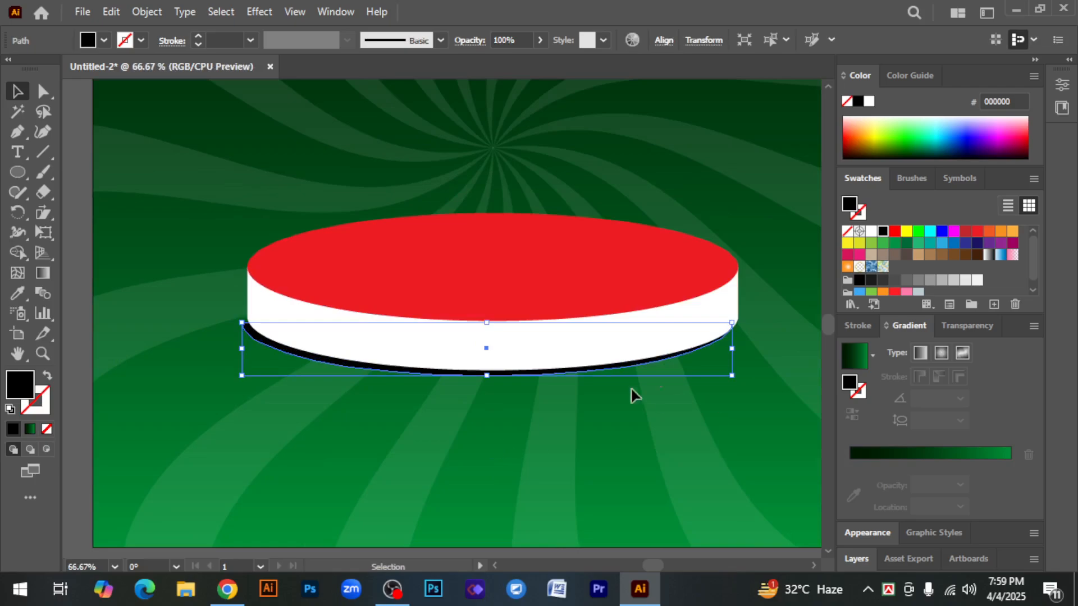
left_click_drag(543, 373, 553, 376)
left_click(684, 465)
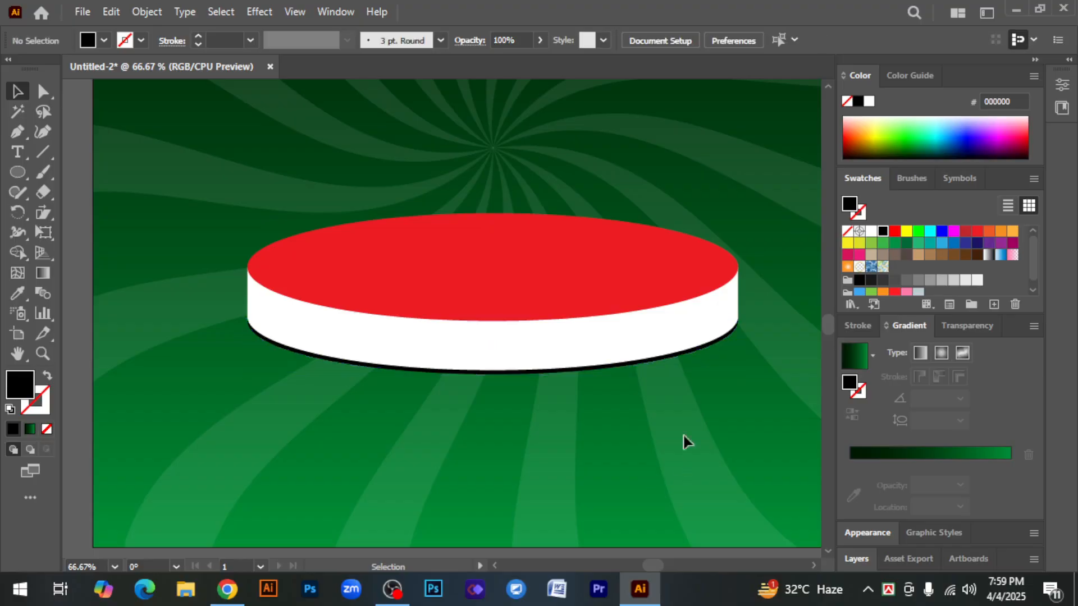
Step: Apply a Gaussian Blur with a radius of about 49.9 pixels to the black half-ellipse under the podium
left_click(646, 364)
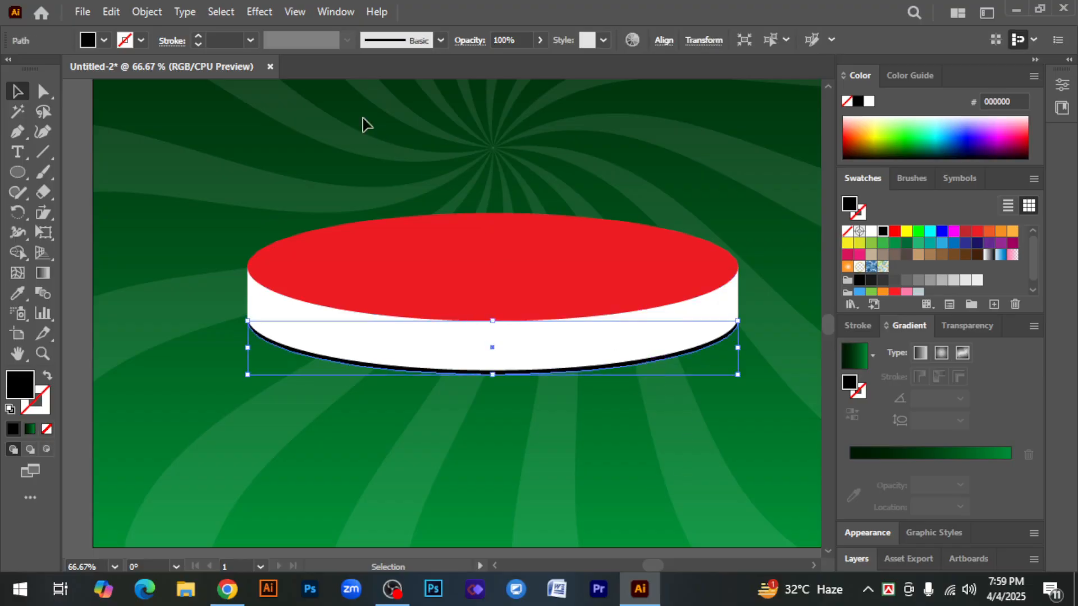
left_click(259, 12)
mouse_move(348, 292)
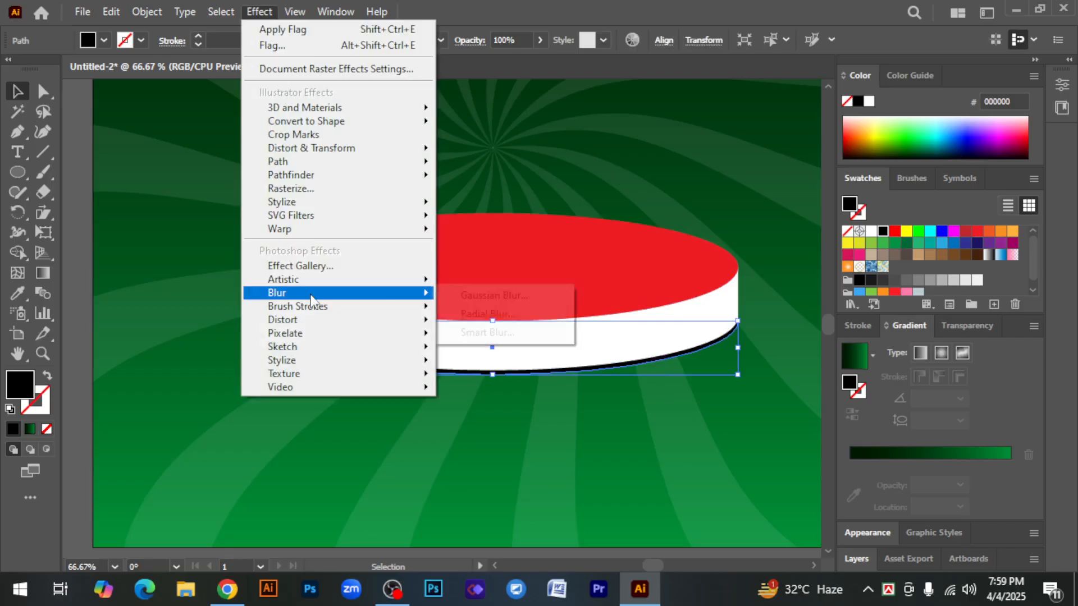
left_click(494, 296)
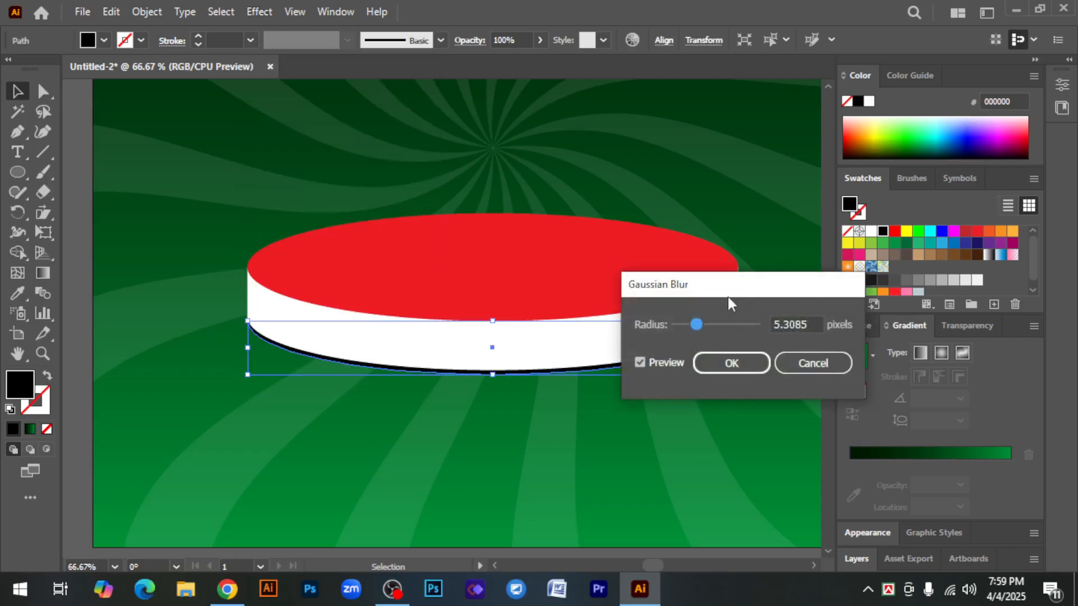
left_click_drag(727, 296, 837, 390)
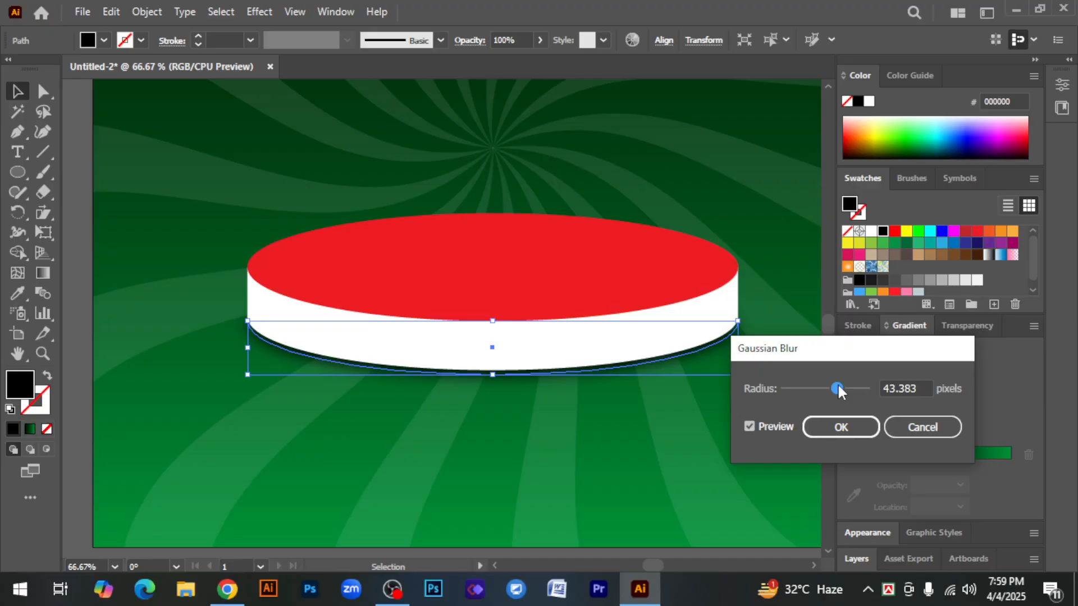
left_click_drag(838, 387, 843, 387)
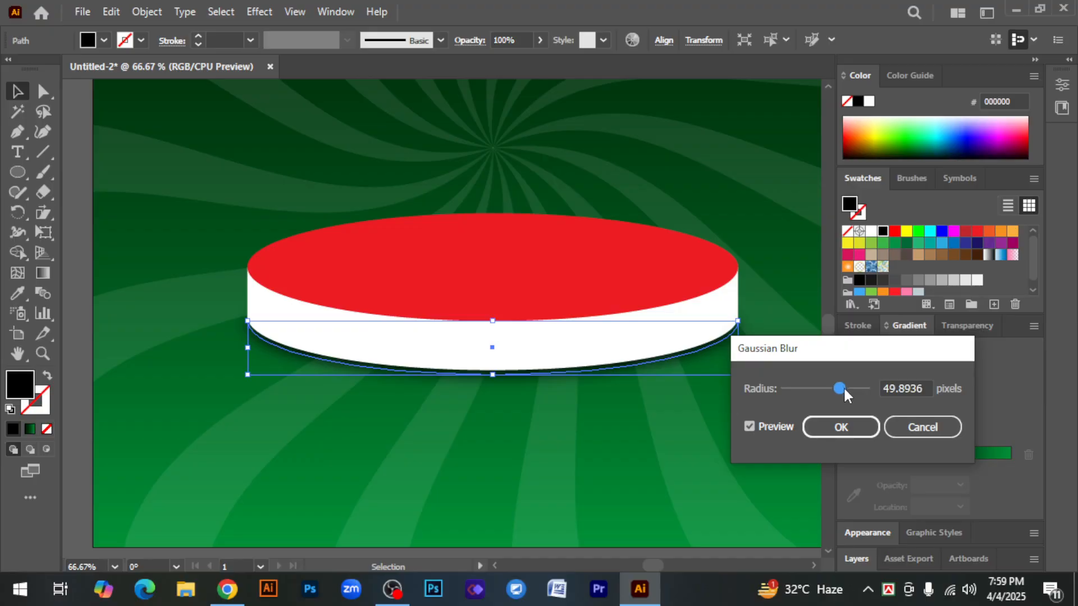
left_click(841, 428)
left_click(776, 268)
key("ctrl+minus")
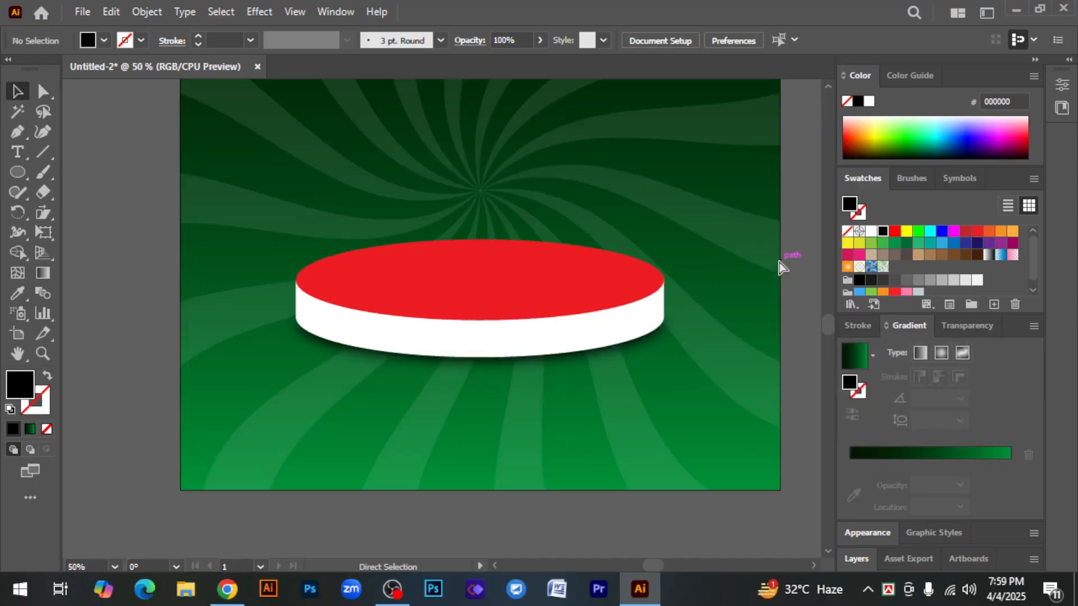
key("ctrl+minus")
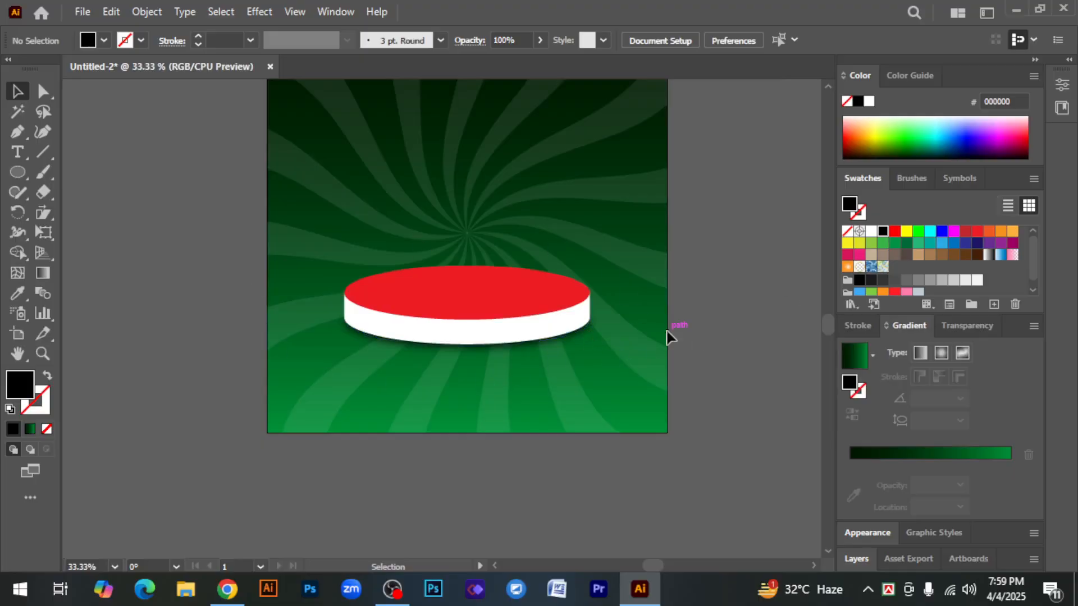
Step: Scale the whole podium with its shadow down around its centre and move it slightly up on the artboard
left_click_drag(330, 227, 579, 343)
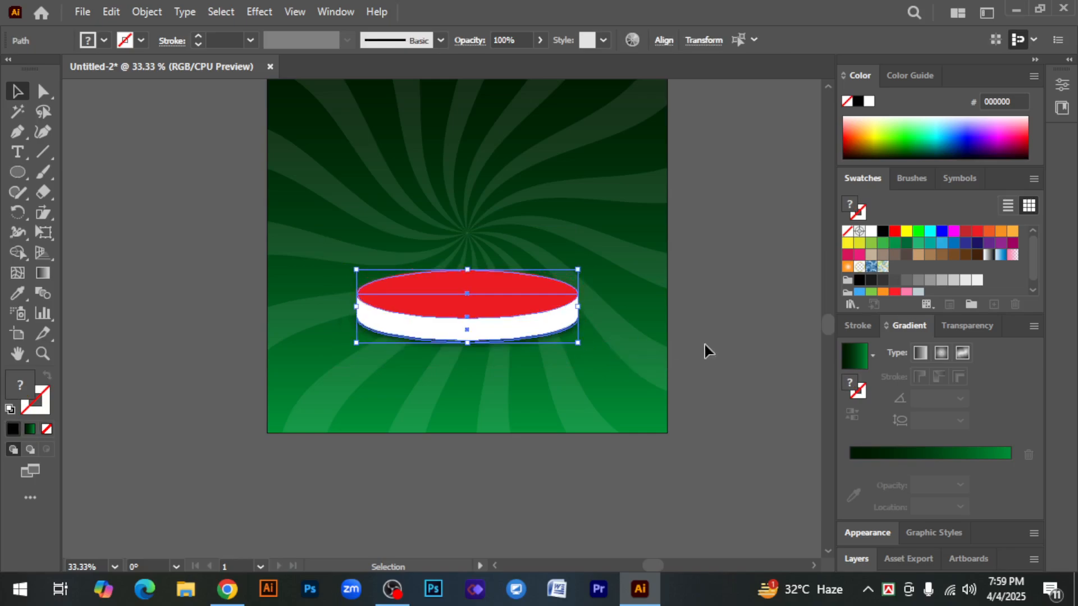
left_click(709, 348)
scroll(708, 381, "up", 2)
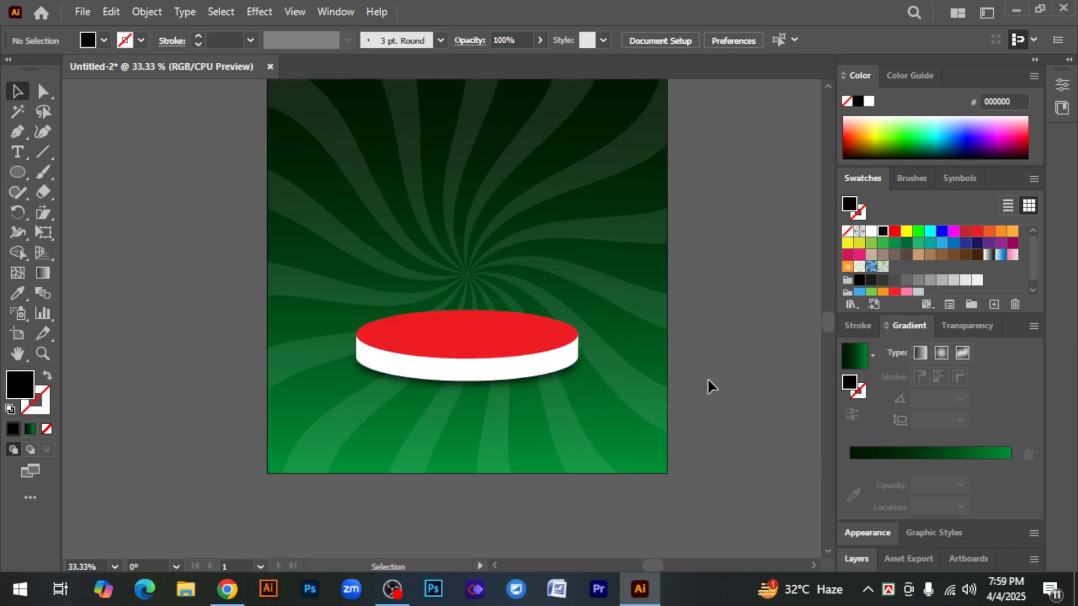
left_click_drag(330, 290, 573, 382)
left_click_drag(492, 345, 491, 318)
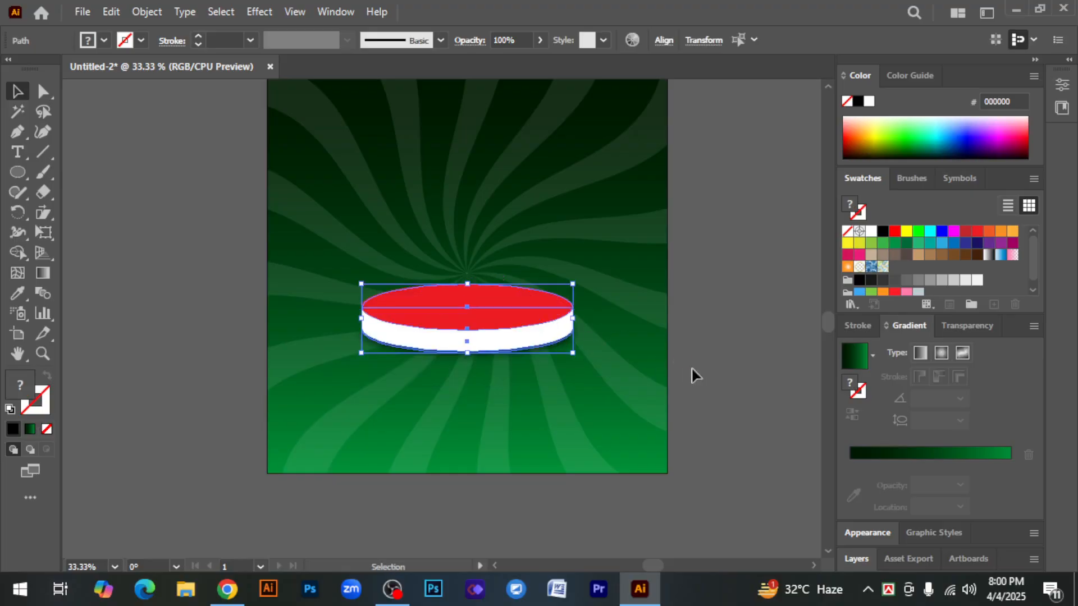
left_click(712, 359)
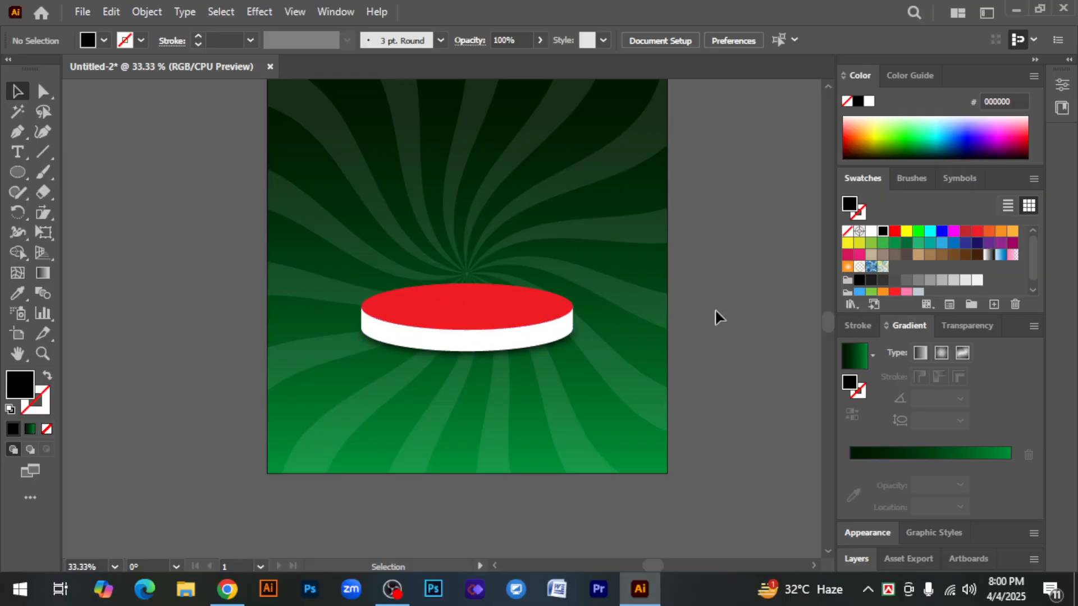
Step: Place the first white-smart-watch- image from Downloads above the podium and embed it
left_click(80, 11)
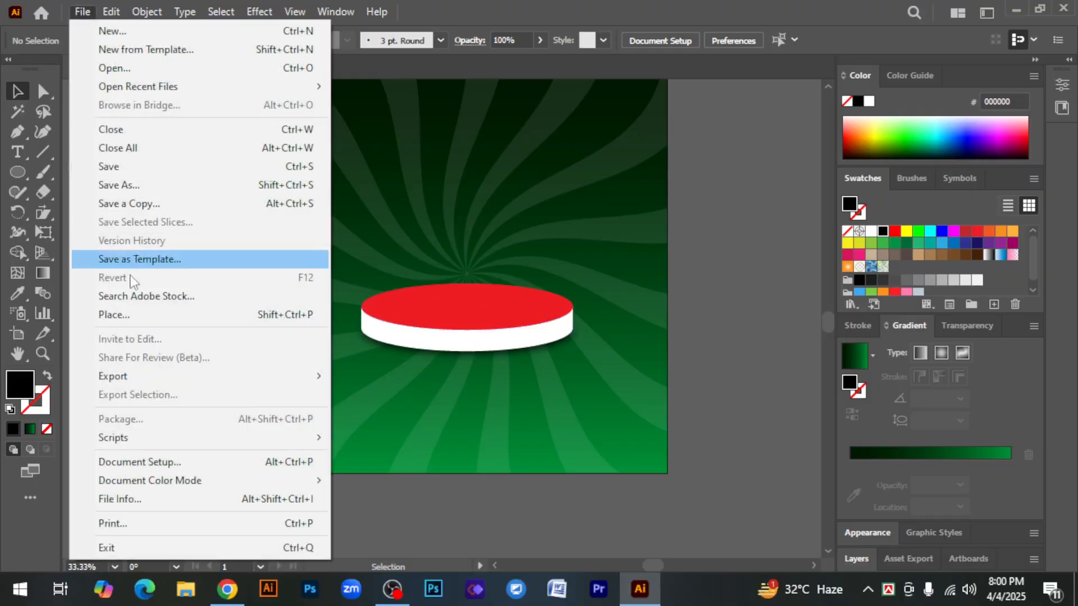
left_click(130, 315)
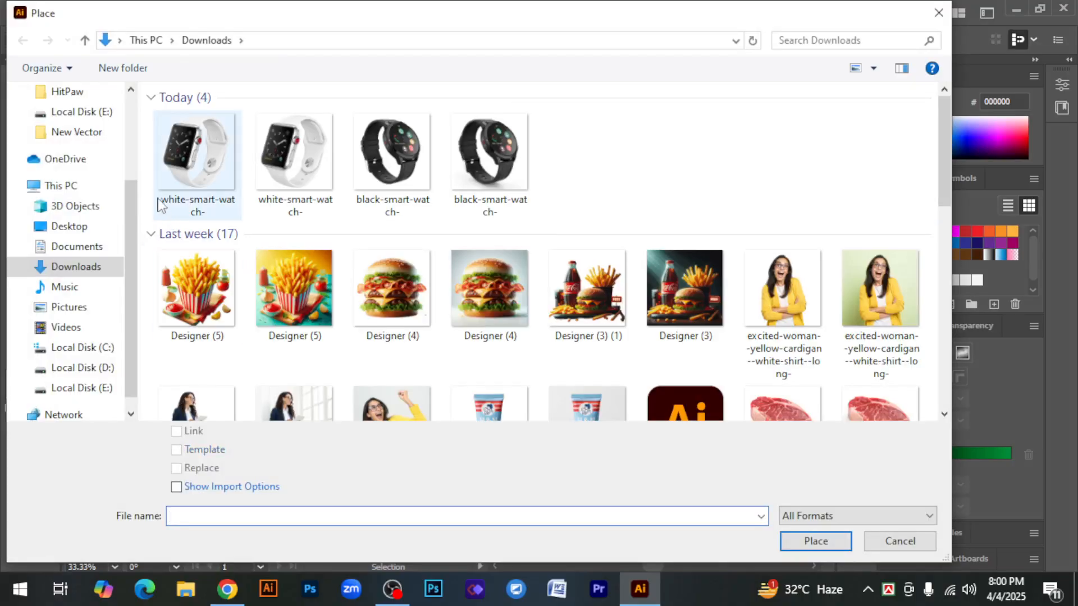
left_click(212, 153)
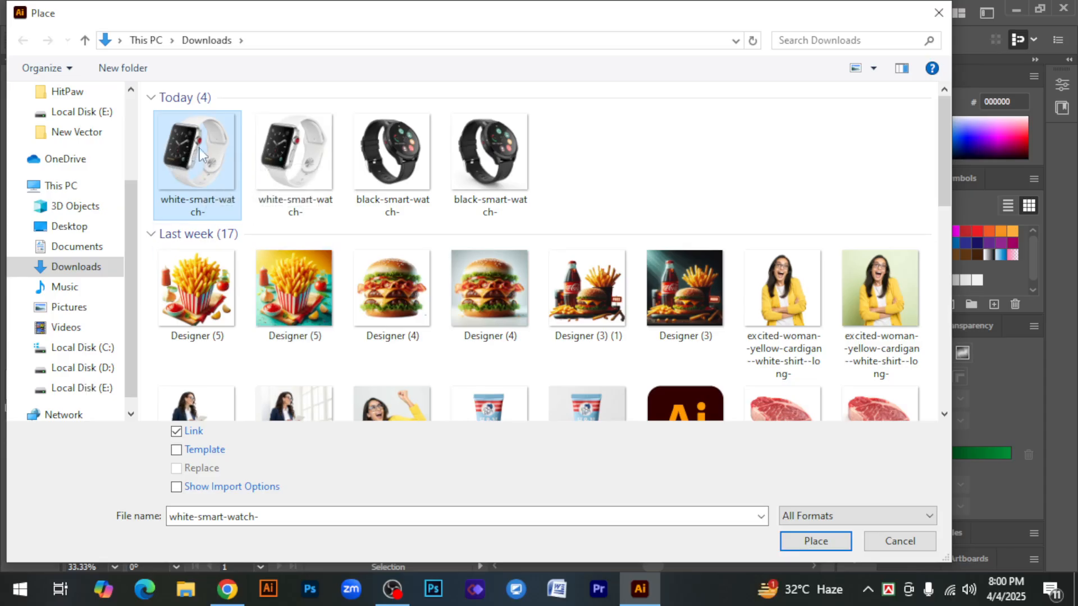
left_click(815, 542)
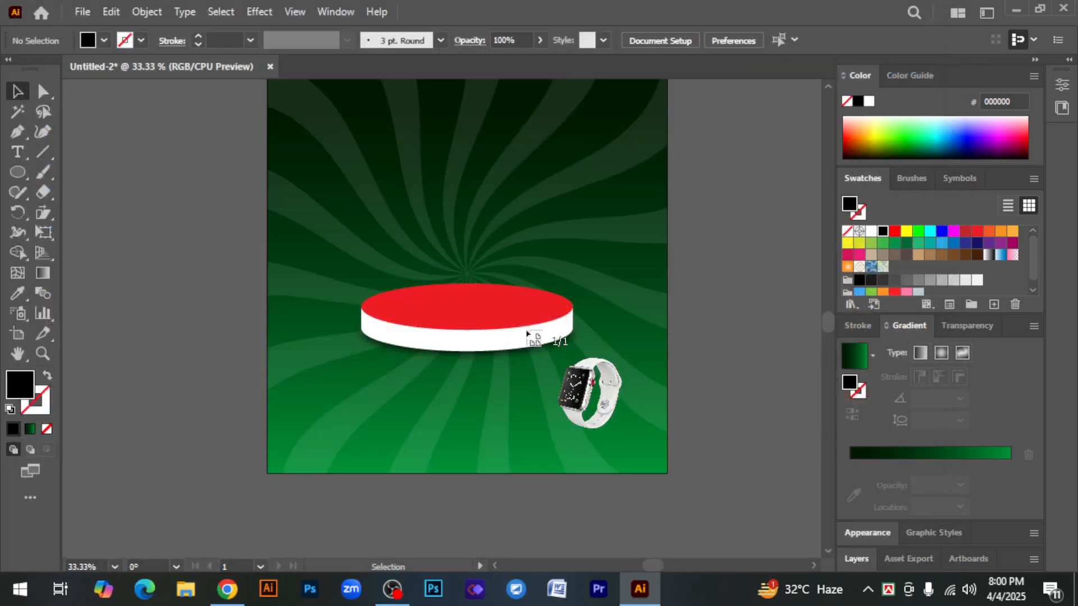
left_click_drag(361, 158, 506, 296)
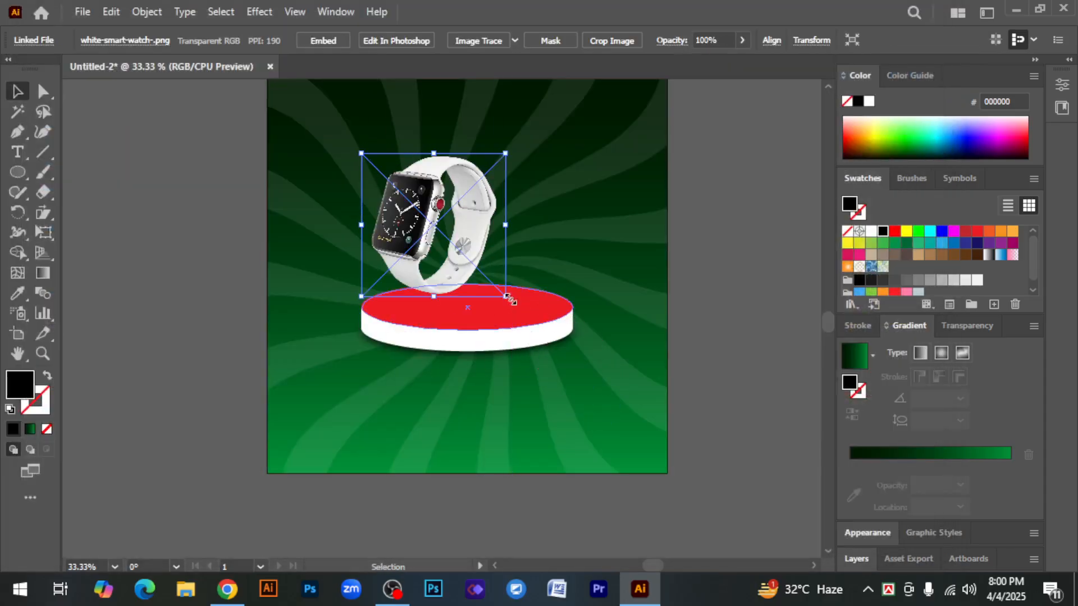
left_click(323, 40)
left_click(761, 284)
Step: Move the white watch image down so it stands centred on the podium's red top
key("ctrl+equal")
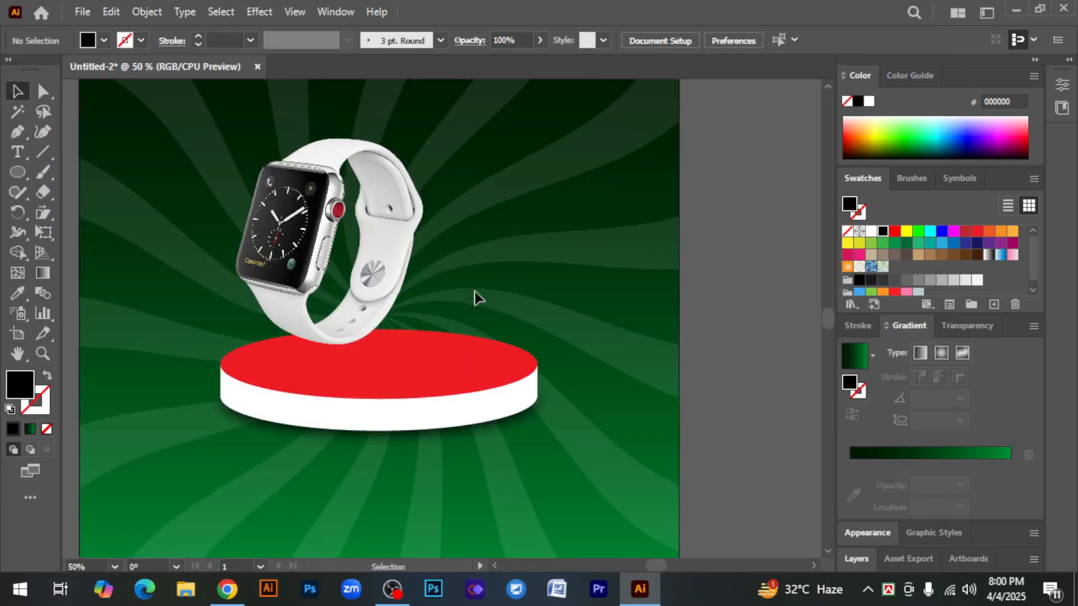
left_click_drag(286, 228, 343, 272)
left_click(729, 316)
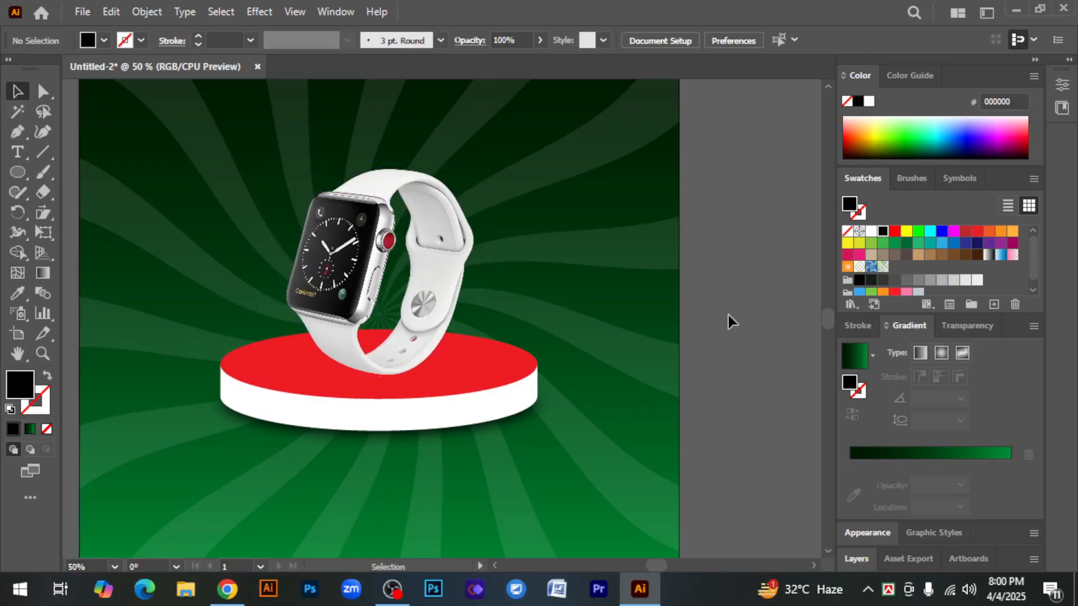
key("ctrl+minus")
key("ctrl+minus")
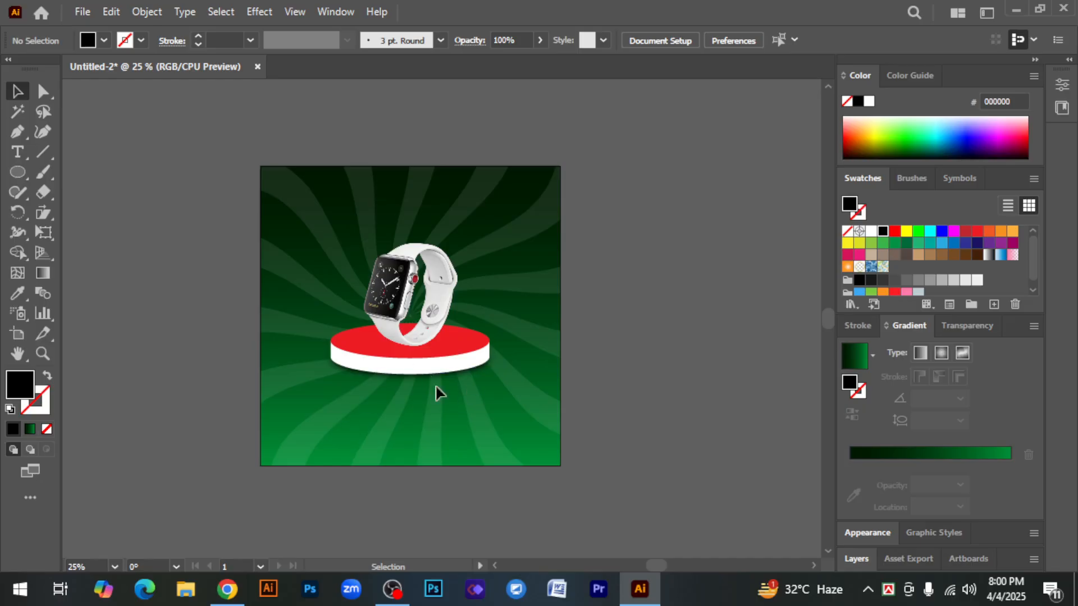
key("ctrl+plus")
key("ctrl+plus")
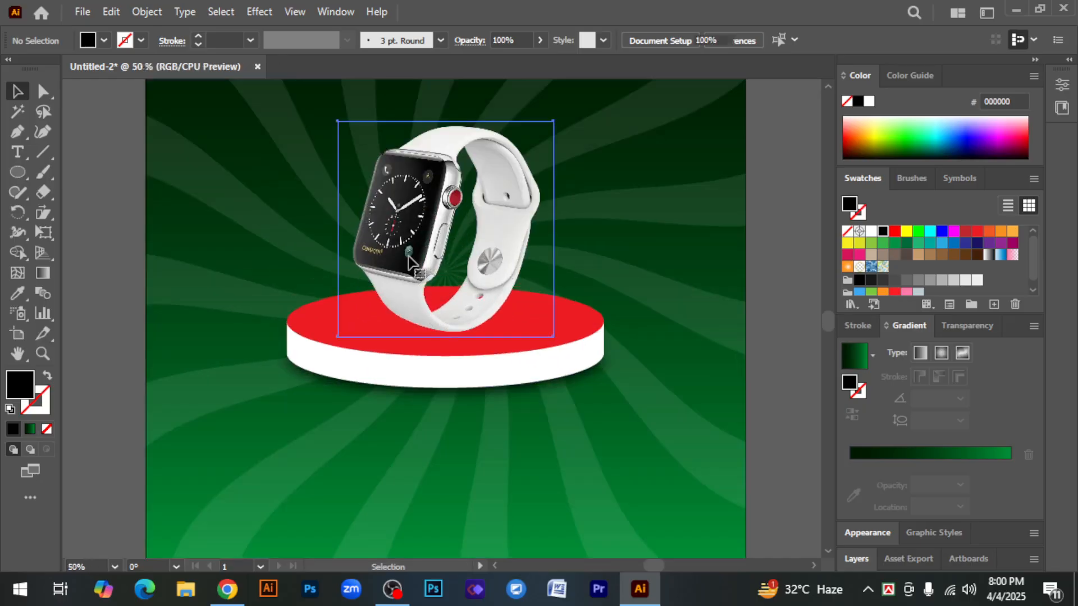
left_click(409, 260)
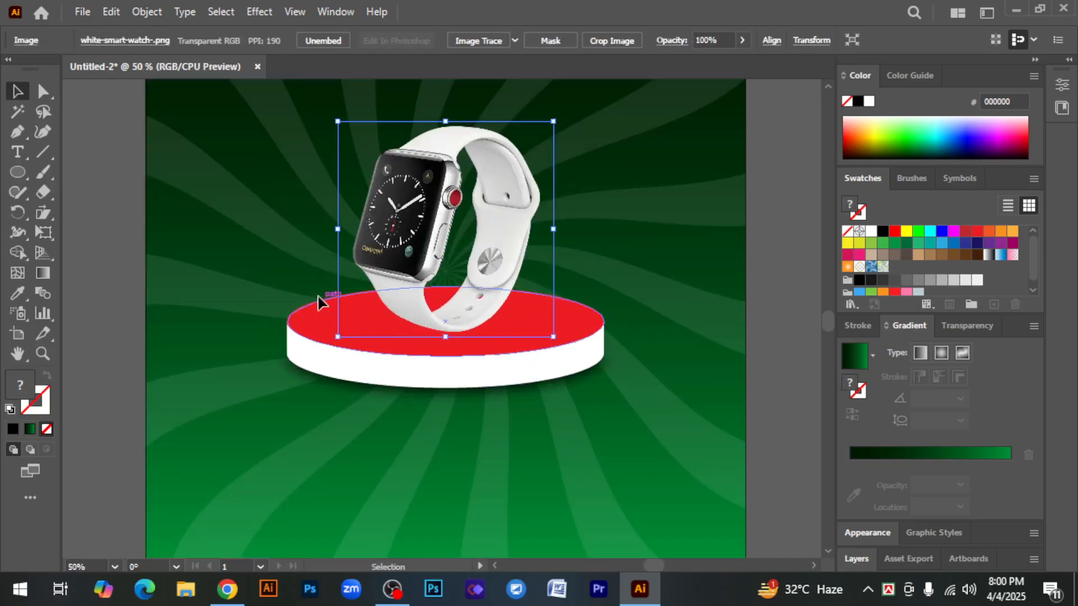
left_click(778, 322)
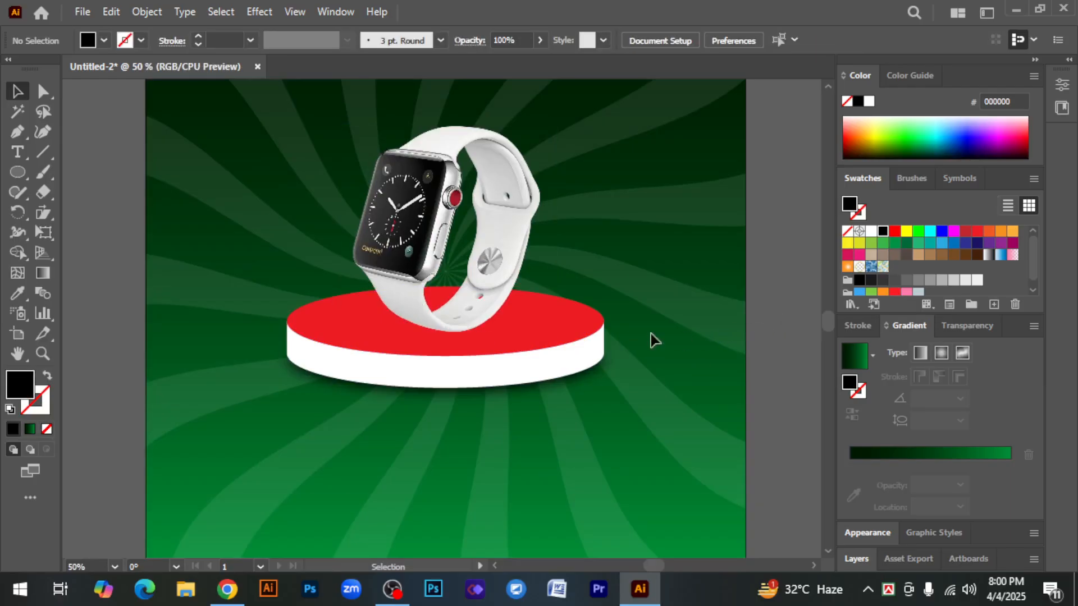
Step: Draw a thin, wide black ellipse and move it onto the podium's red top at the watch's base
left_click_drag(23, 170, 85, 210)
left_click_drag(205, 241, 425, 250)
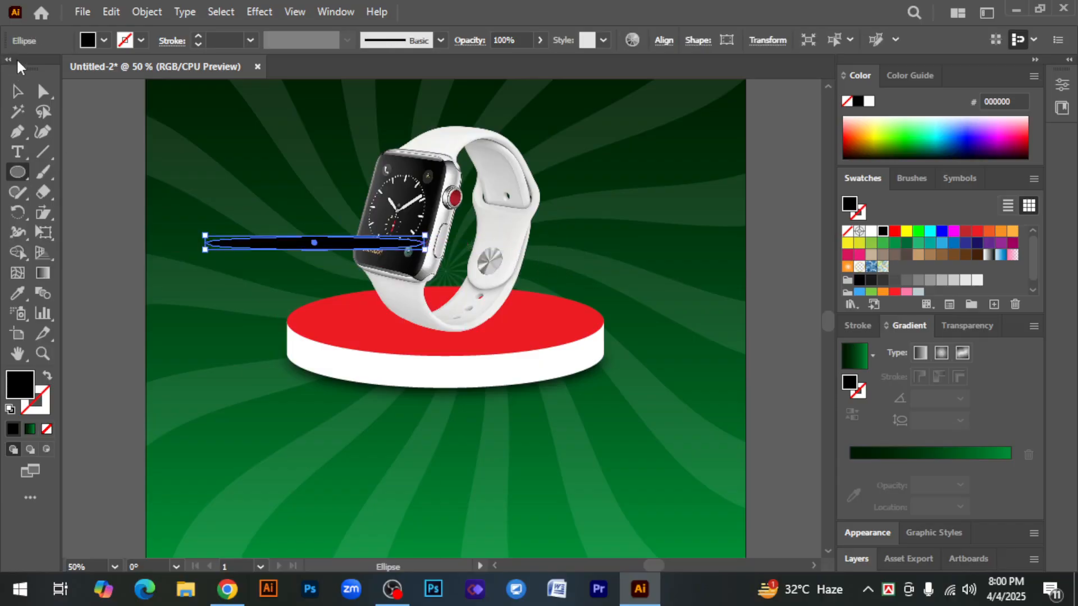
left_click(17, 91)
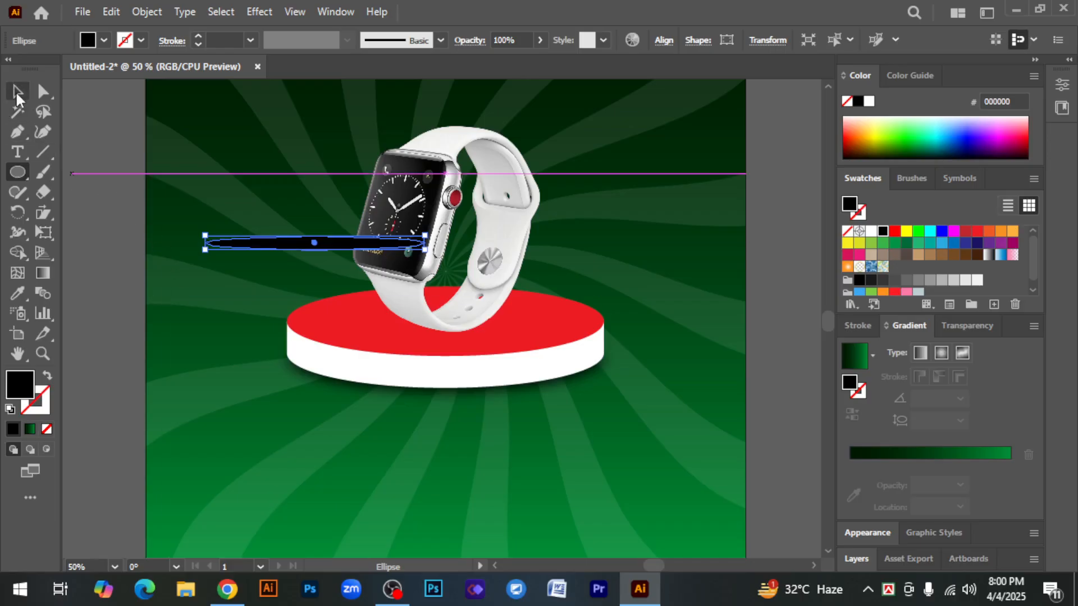
left_click(101, 258)
left_click_drag(332, 245, 458, 331)
left_click(786, 292)
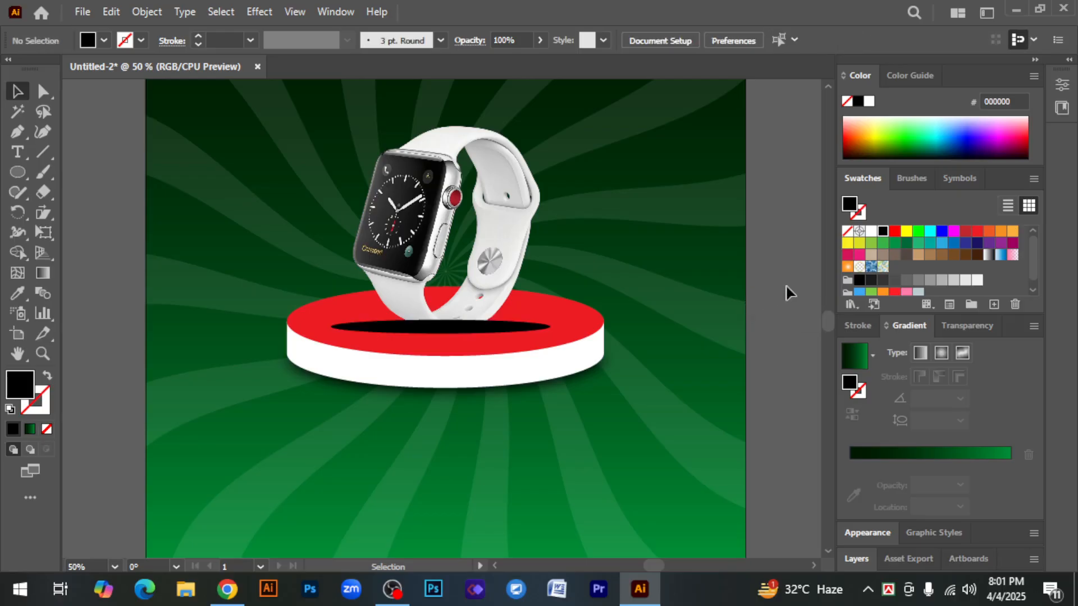
left_click(494, 331)
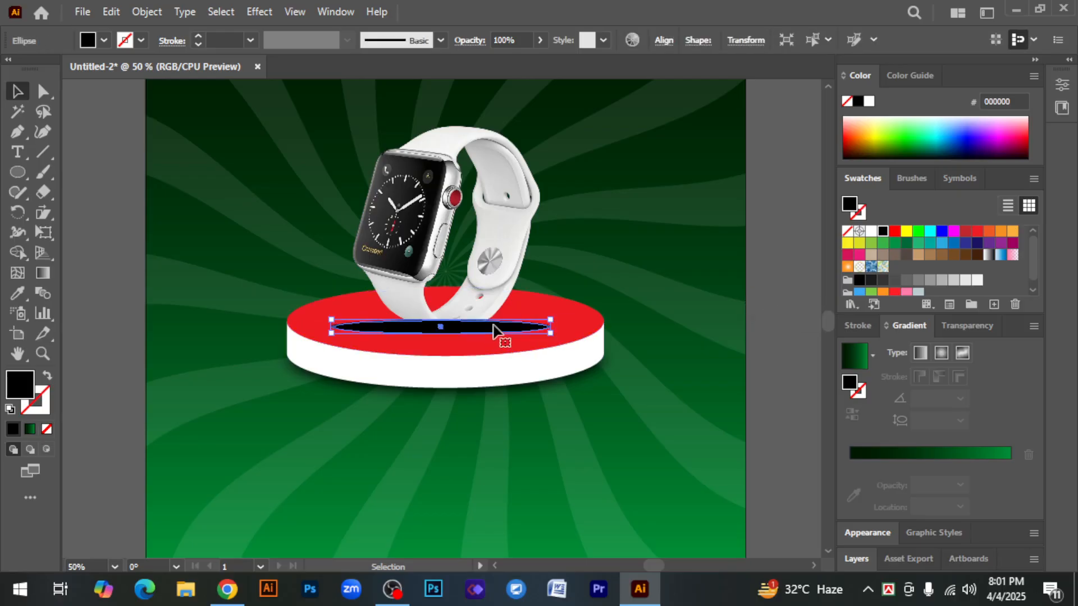
Step: Apply a Gaussian Blur with a radius of about 50 pixels to the black ellipse at the watch's base
left_click(255, 9)
mouse_move(281, 293)
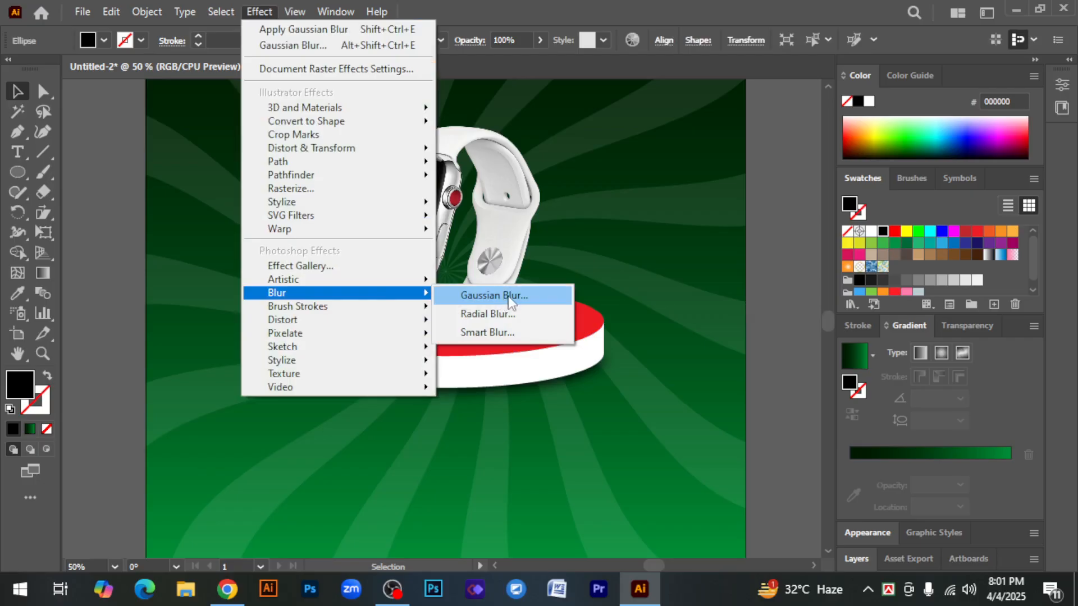
left_click(475, 294)
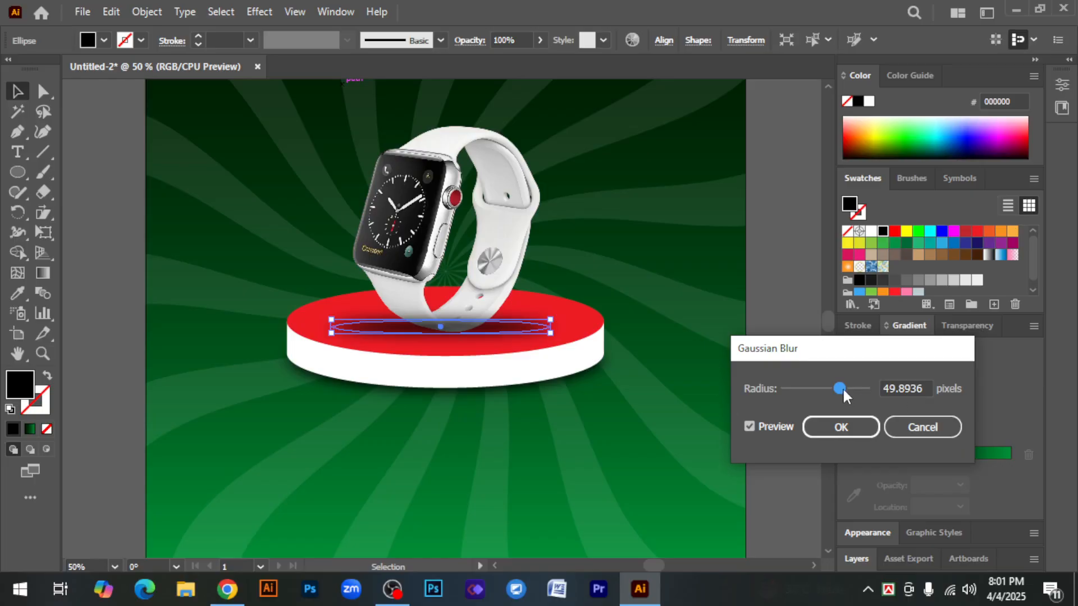
left_click_drag(838, 387, 840, 386)
left_click(831, 427)
left_click(791, 272)
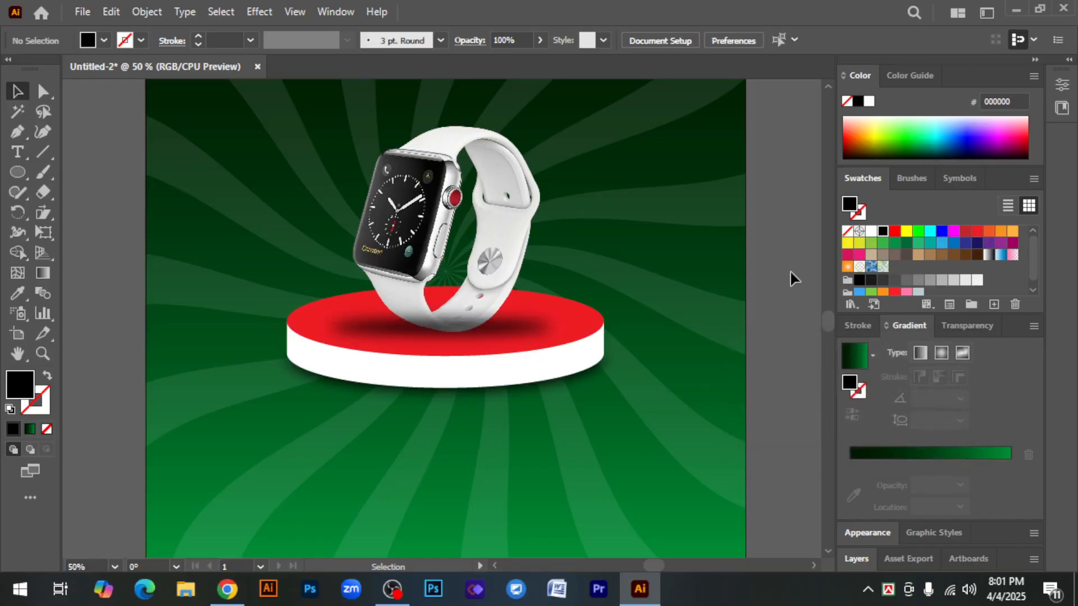
Step: Bring the white watch image to the front so it sits above the blurred shadow
left_click(414, 184)
left_click(790, 303)
left_click(402, 198)
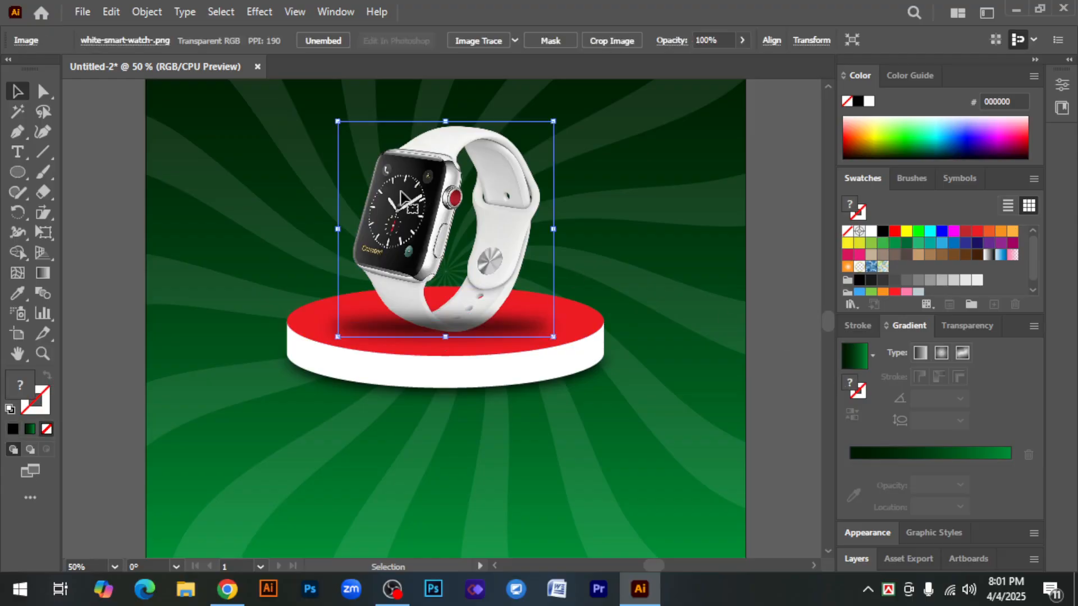
right_click(402, 197)
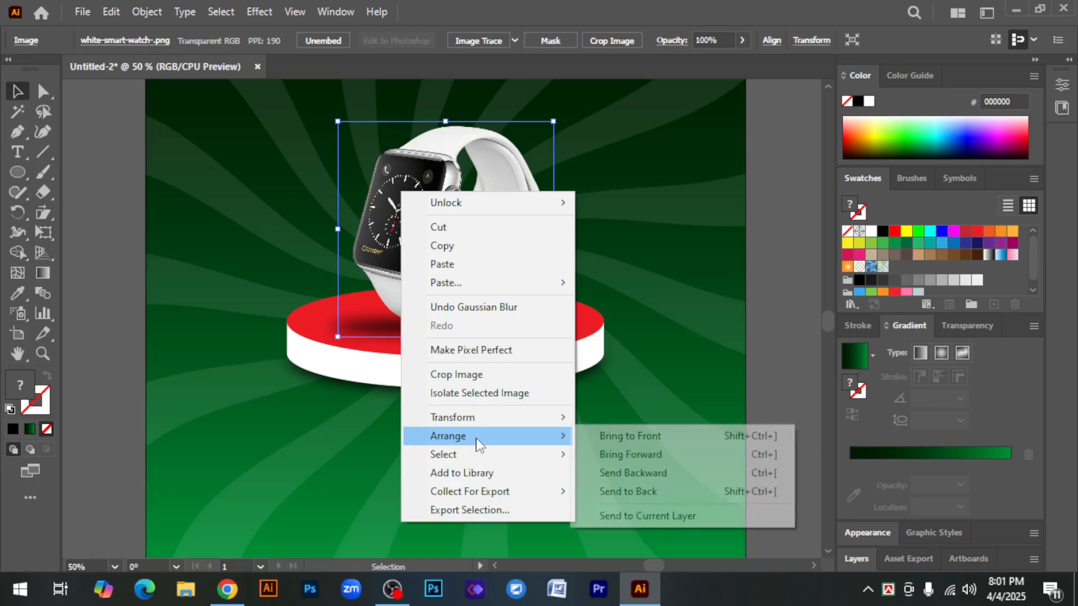
left_click(644, 437)
left_click(765, 353)
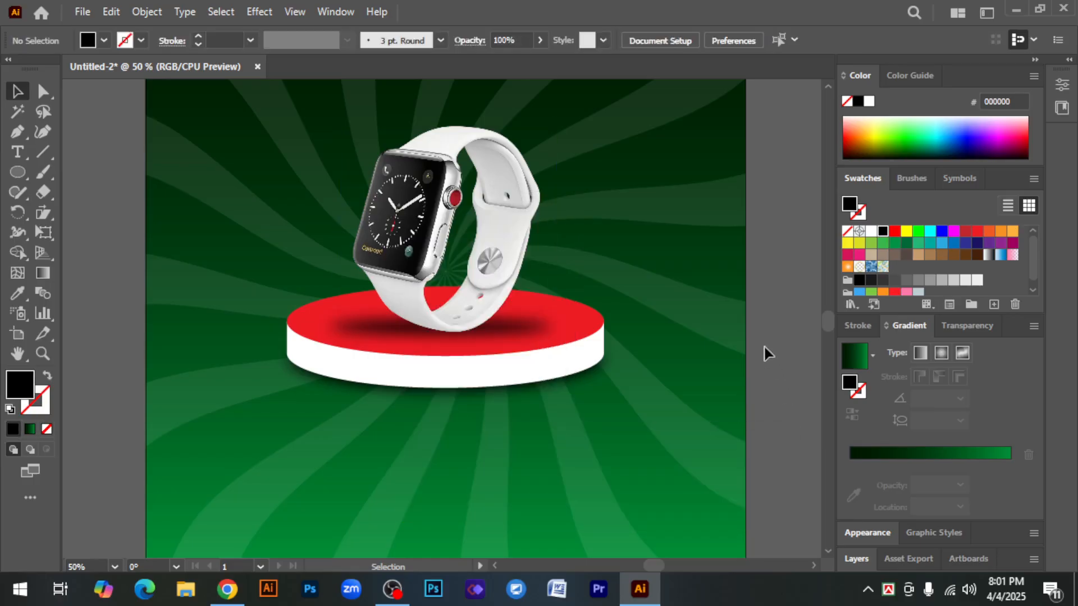
Step: Enlarge the watch, podium and shadows together to about 632 px wide and move them lower on the artboard
key("ctrl+minus")
key("ctrl+minus")
key("ctrl+minus")
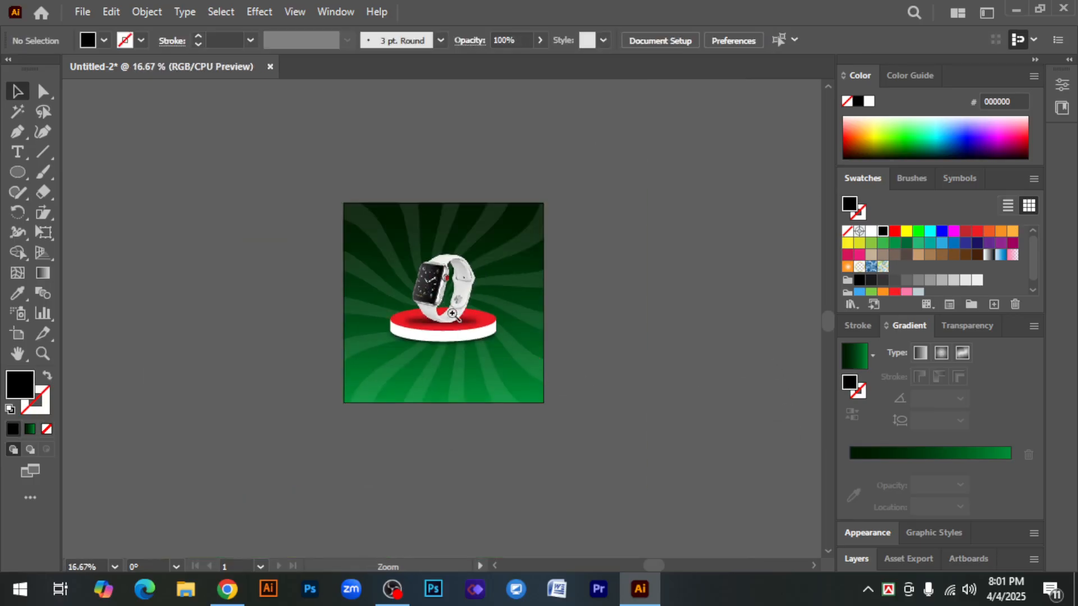
key("ctrl+plus")
left_click_drag(631, 335, 646, 331)
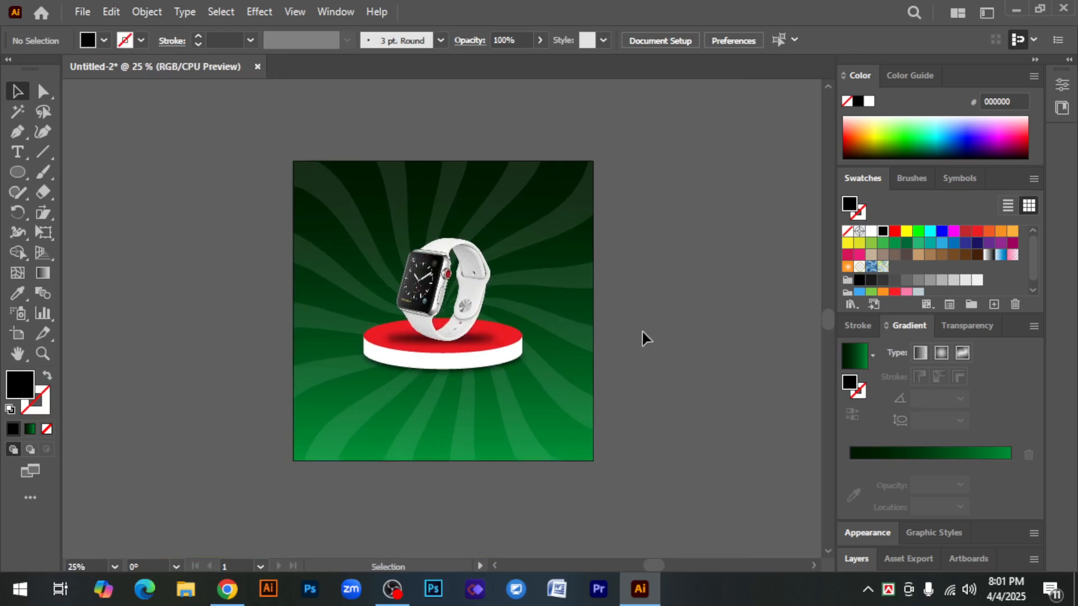
left_click_drag(346, 220, 532, 379)
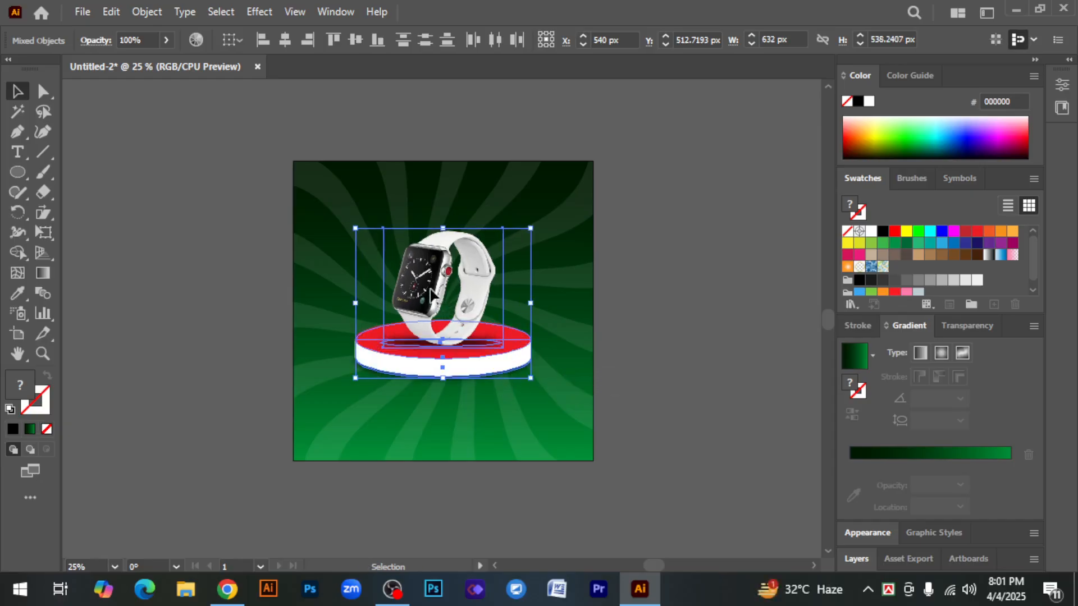
left_click_drag(430, 289, 430, 331)
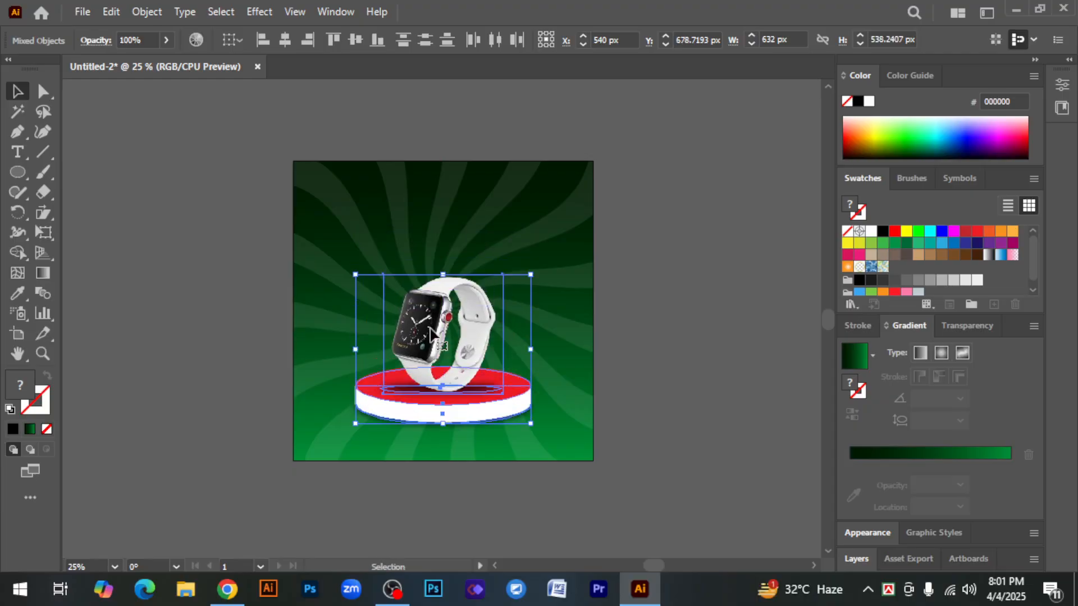
left_click(688, 335)
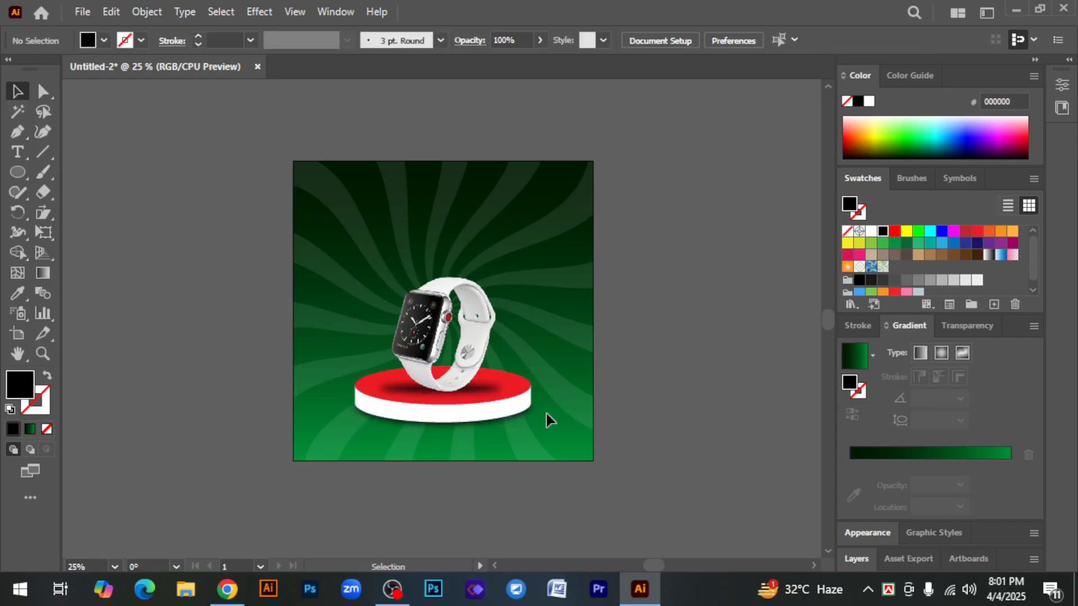
Step: Nudge the blurred shadow under the watch slightly down and flatten it a little from its upper edge
key("ctrl+=")
key("ctrl+=")
key("ctrl+=")
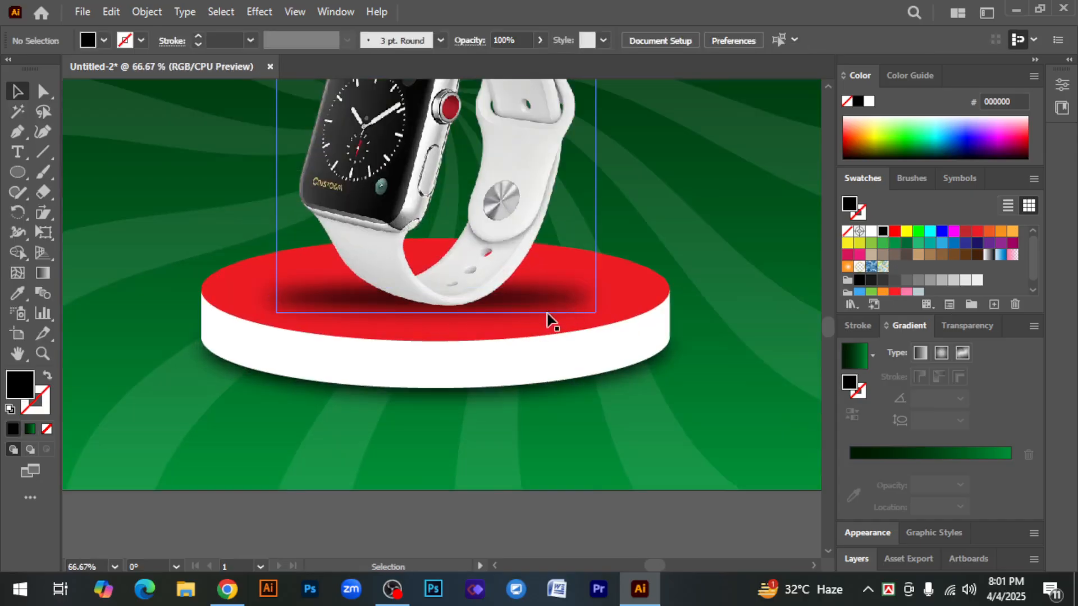
left_click(522, 303)
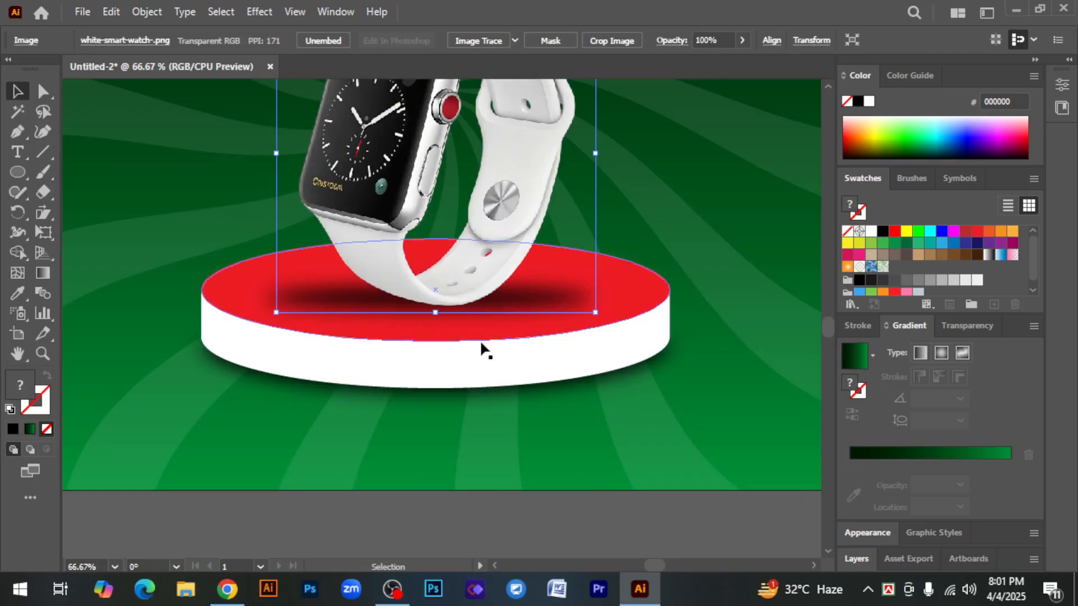
left_click(375, 319)
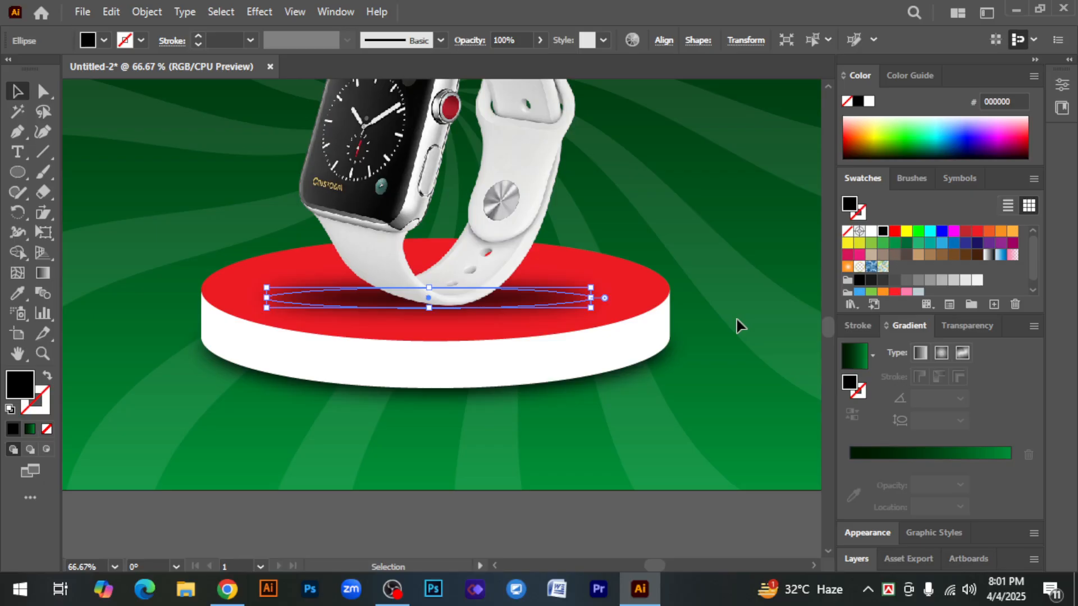
key("Down")
key("Down")
key("Down")
key("Down")
key("Down")
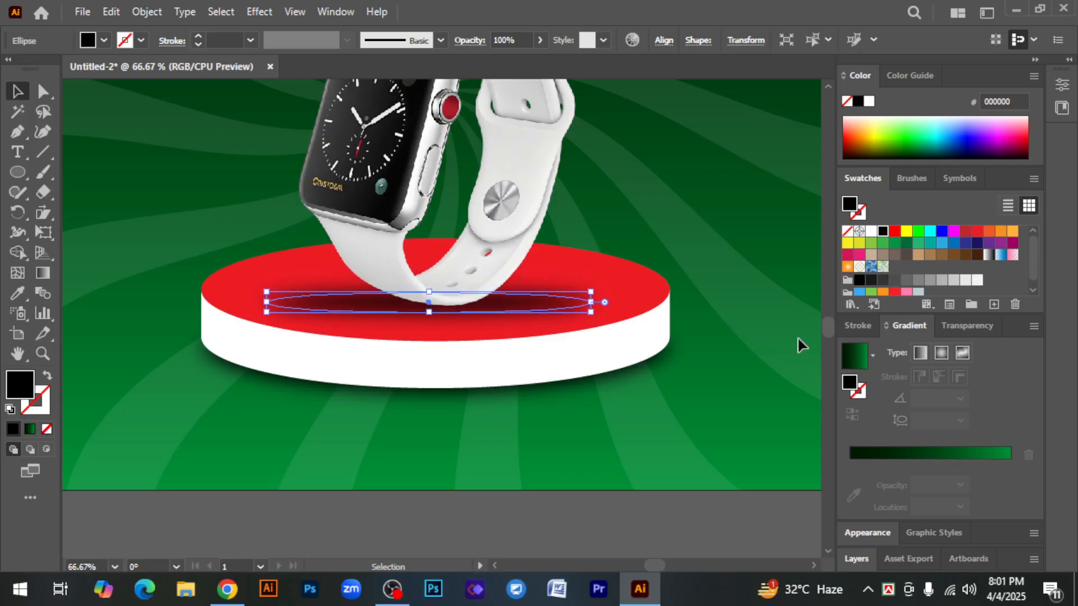
left_click_drag(430, 292, 429, 296)
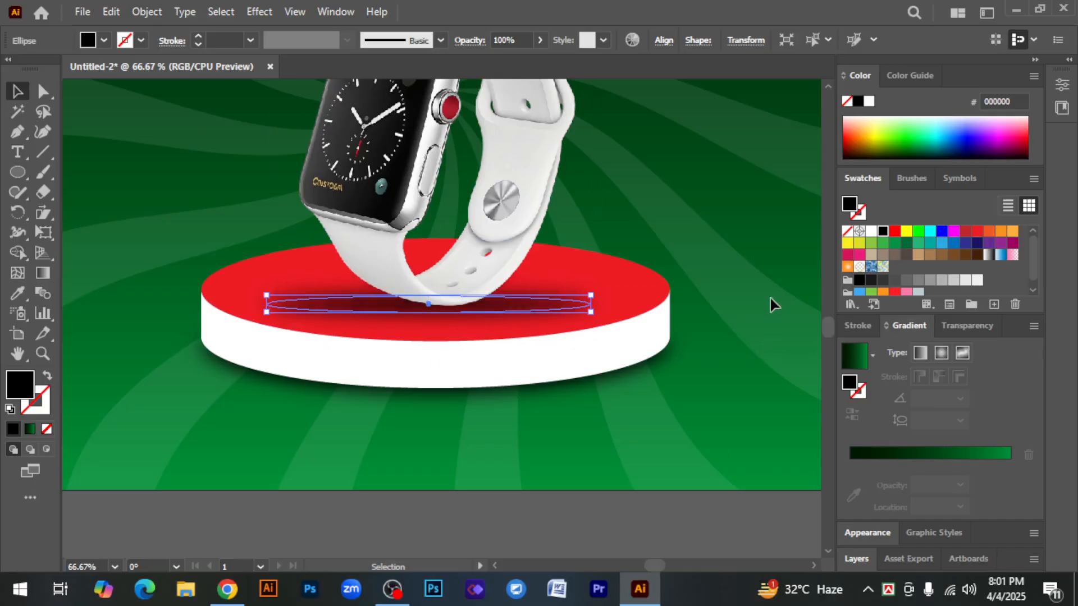
left_click(771, 304)
Step: Nudge the watch and its blurred shadow together up about 15 px on the podium's red top
key("ctrl+minus")
key("ctrl+minus")
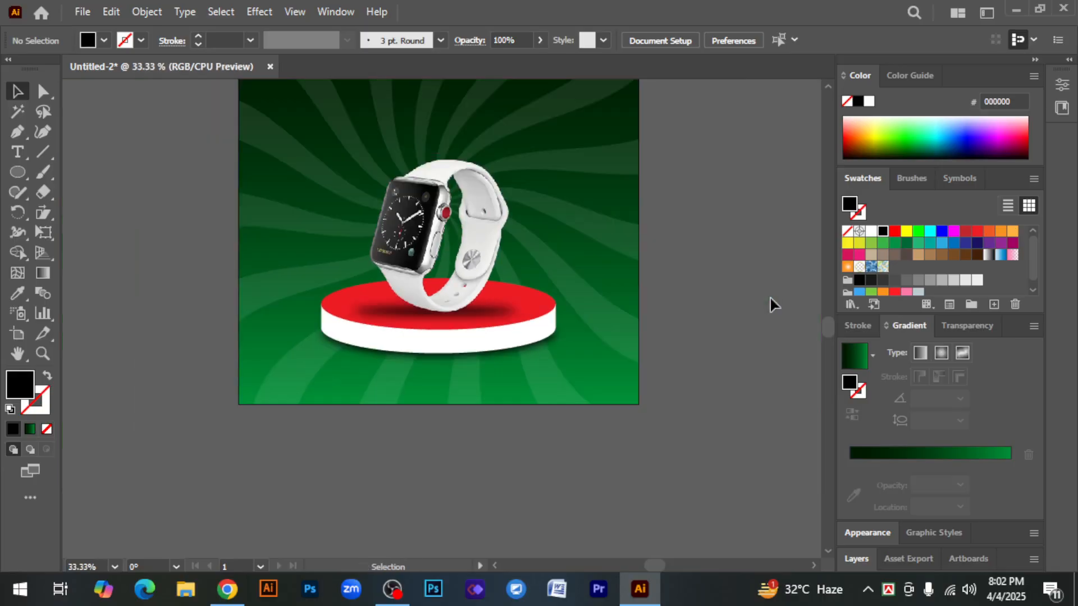
left_click(372, 328)
left_click(406, 264, "shift")
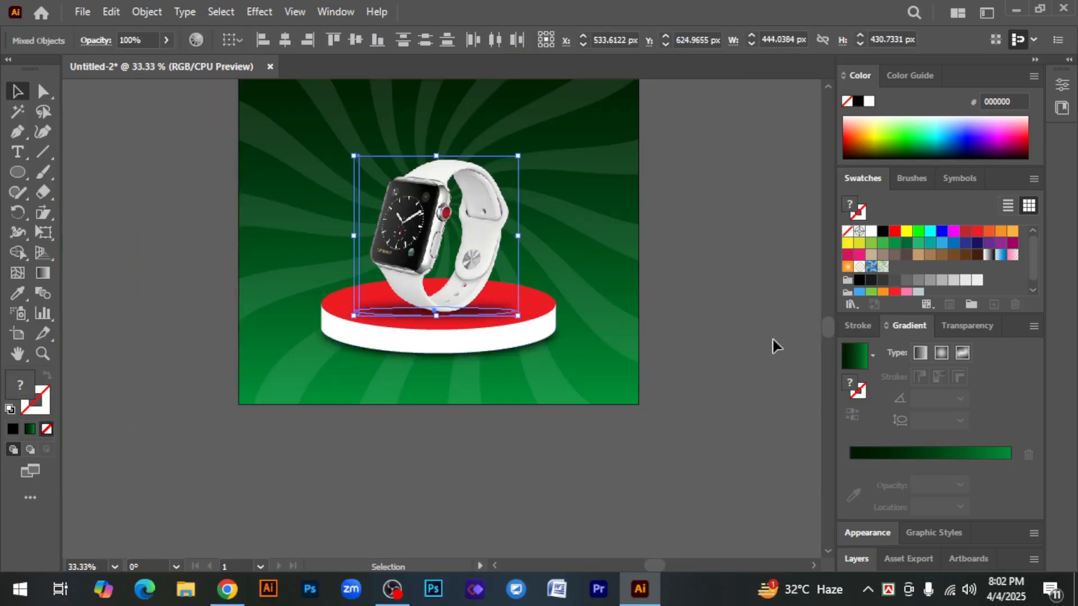
key("Up")
key("Up")
key("Up")
key("Up")
key("Up")
key("Up")
key("Up")
key("Up")
key("Up")
key("Up")
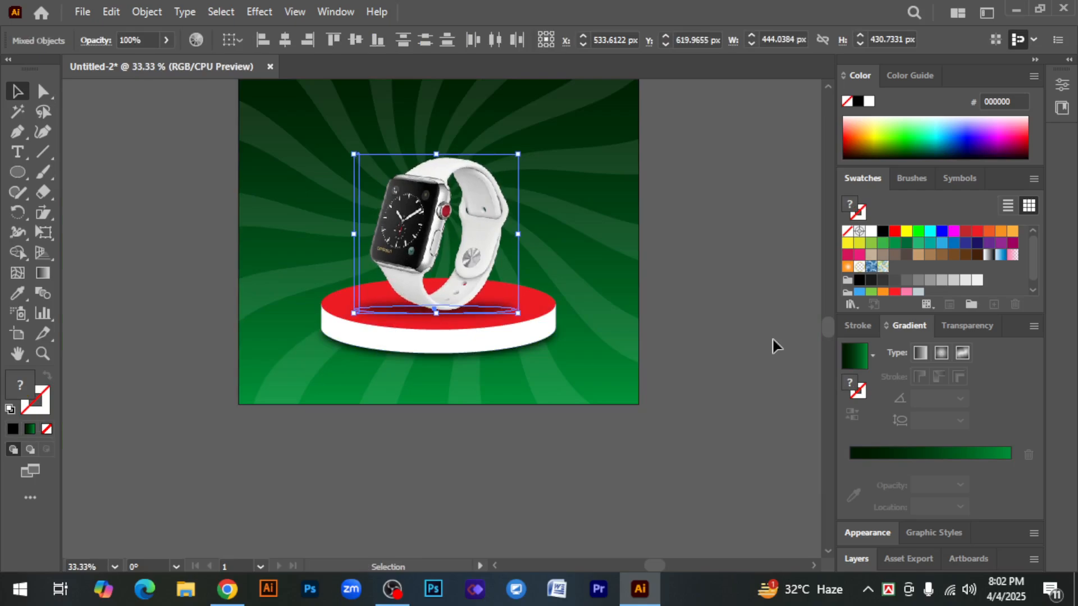
key("Up")
key("Up")
key("Up")
key("Up")
key("Up")
key("Up")
key("Up")
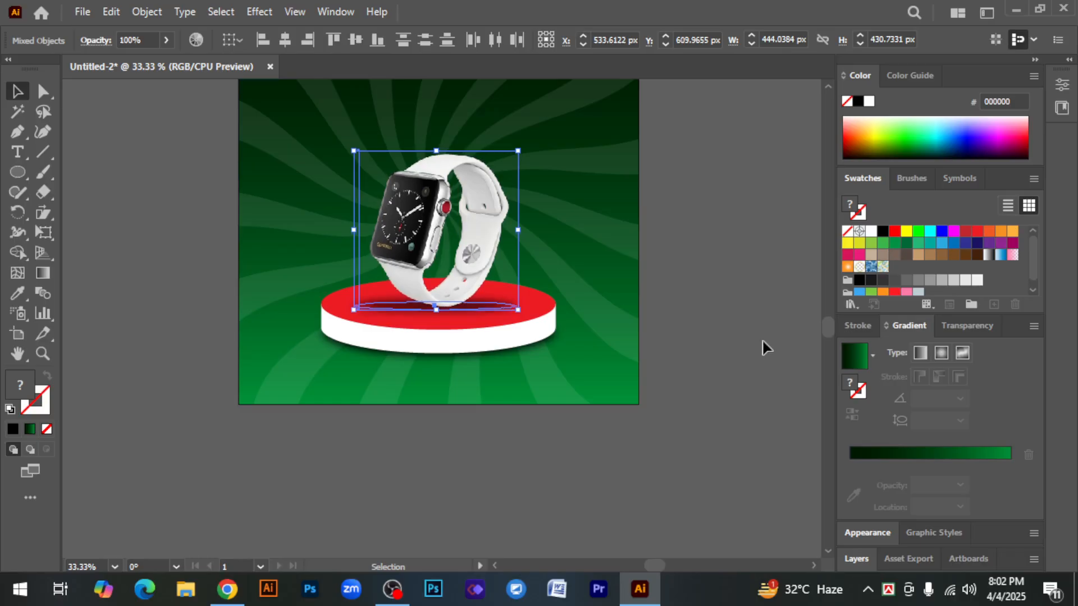
left_click(729, 332)
Step: Scale the watch, podium and shadows together down to about 608 px wide around their centre
key("ctrl+minus")
key("ctrl+minus")
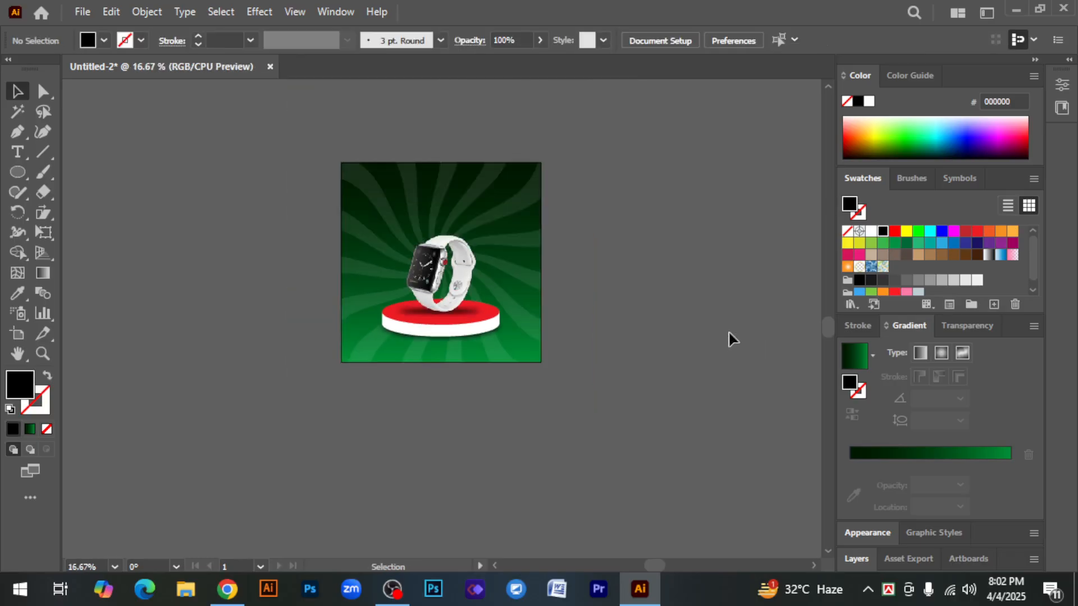
key("ctrl+plus")
left_click_drag(323, 222, 500, 400)
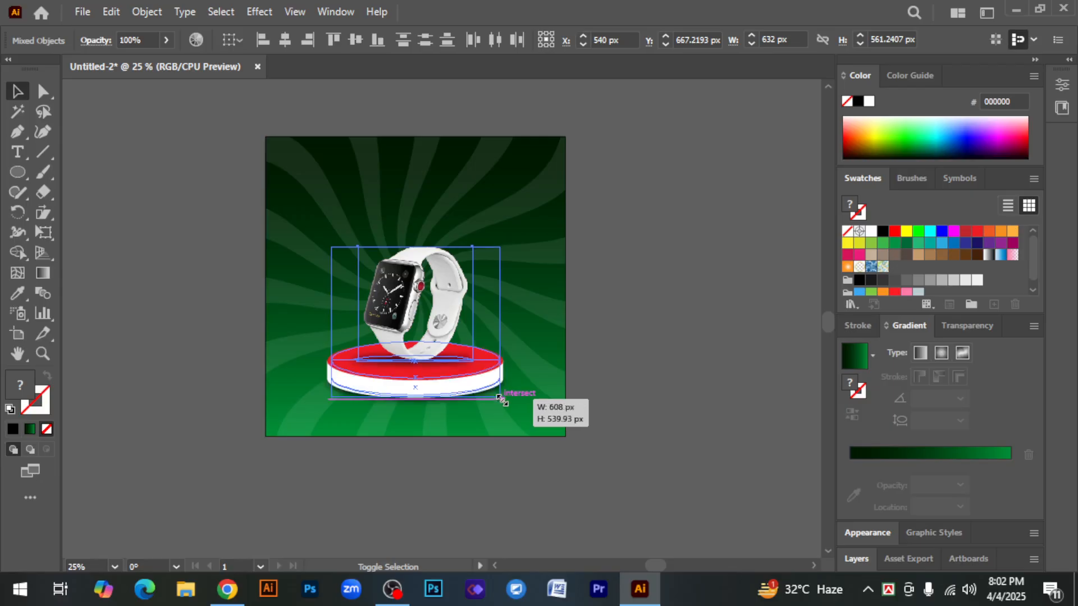
left_click_drag(587, 395, 588, 395)
left_click(637, 385)
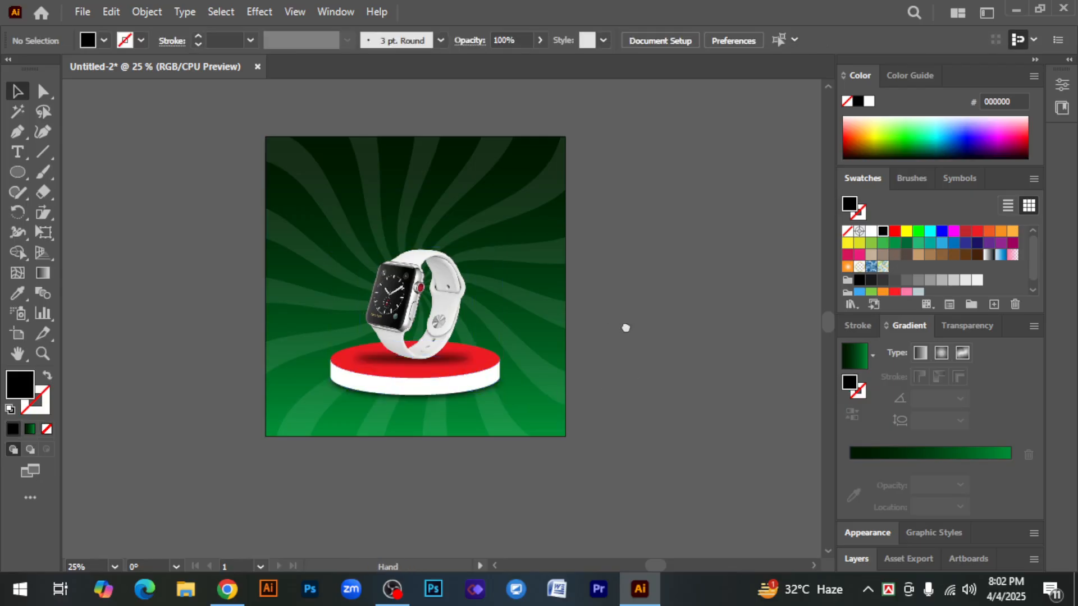
Step: Start a point text beside the artboard's upper left with the font set to Arial Black at 72 pt
left_click_drag(625, 327, 652, 332)
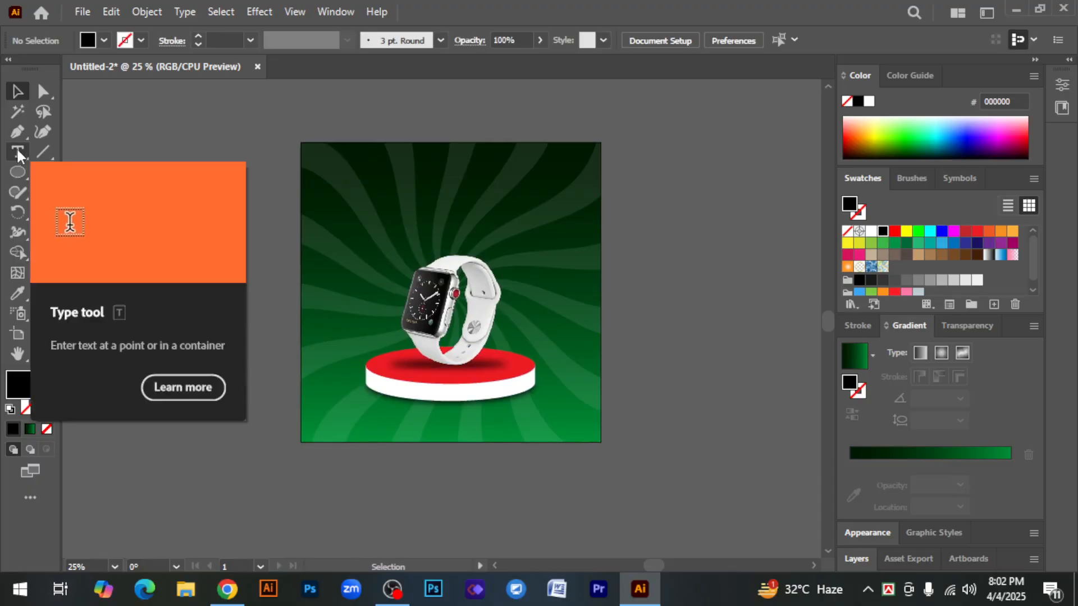
left_click(18, 154)
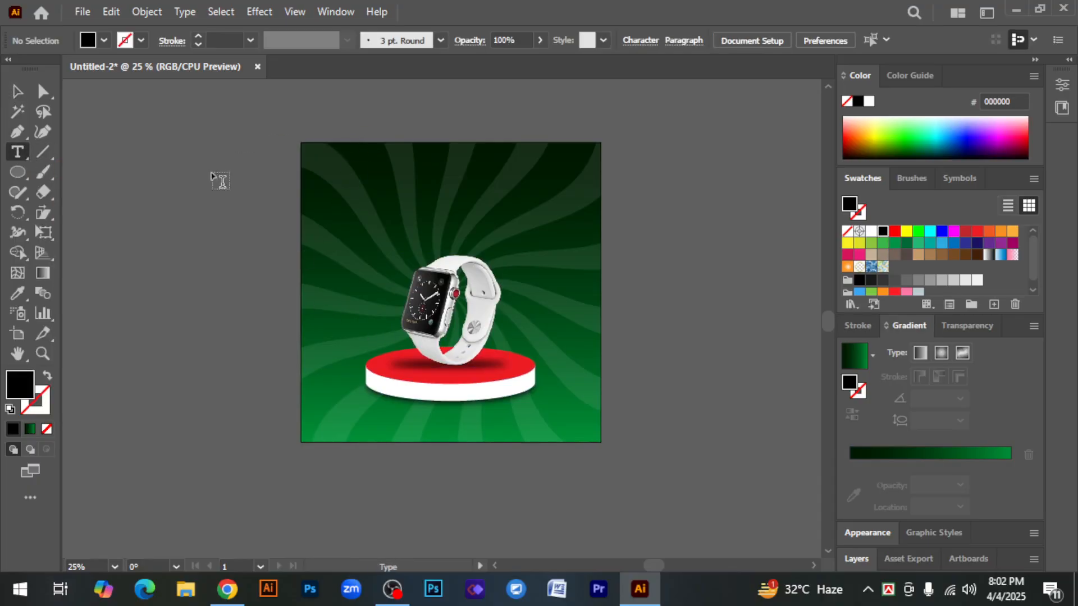
left_click(202, 198)
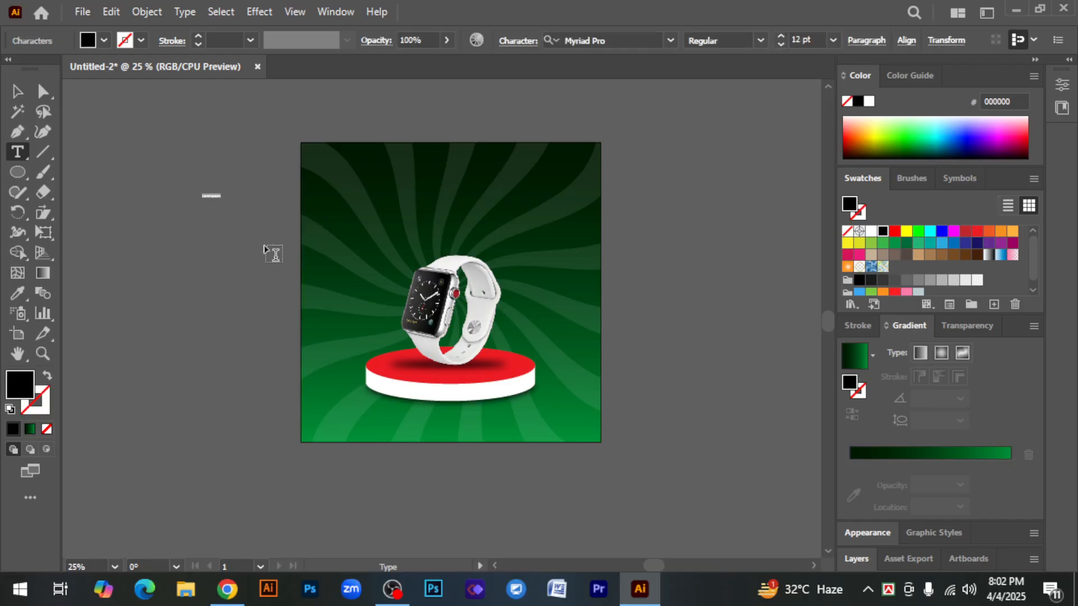
left_click(833, 40)
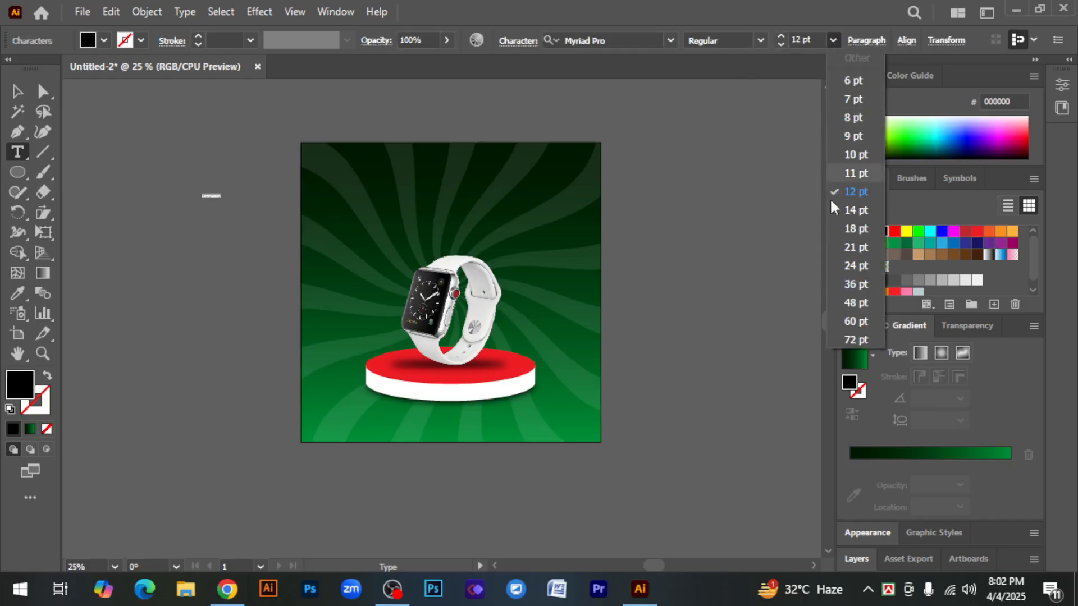
left_click(853, 340)
left_click(624, 39)
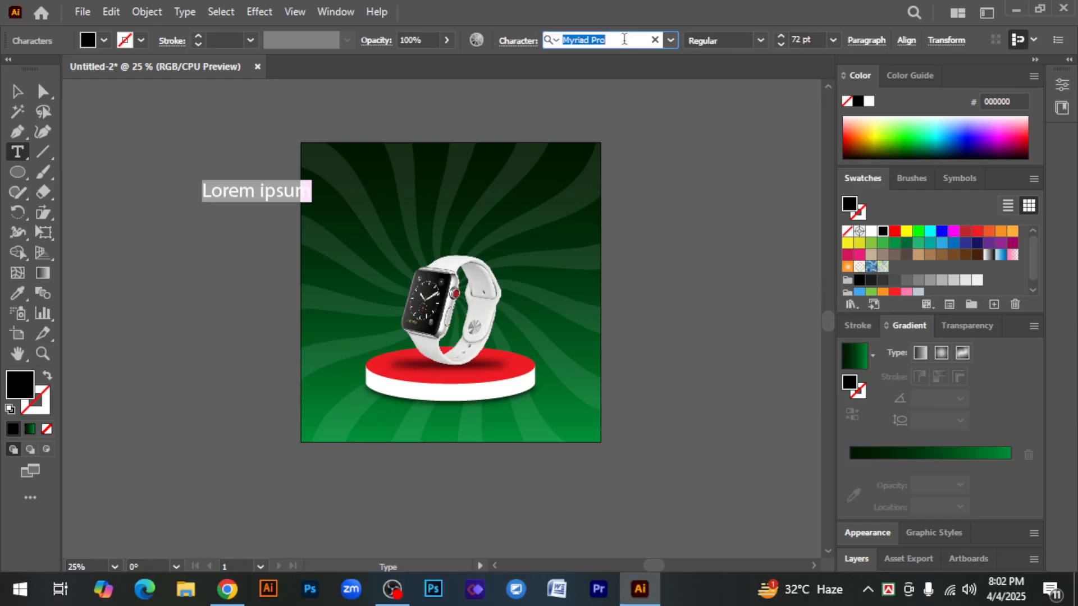
type("arial")
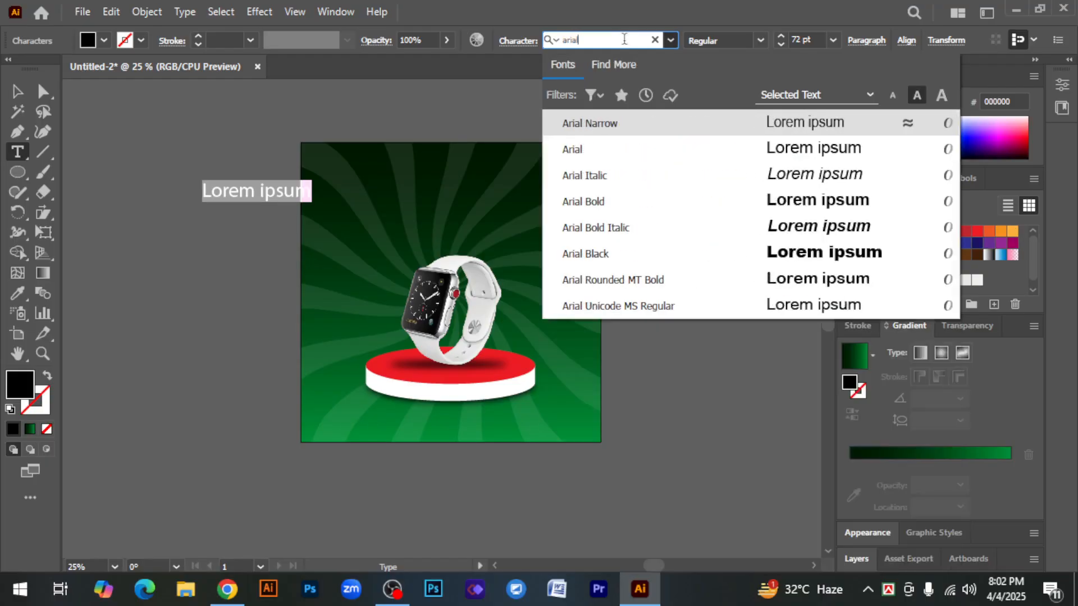
left_click(585, 254)
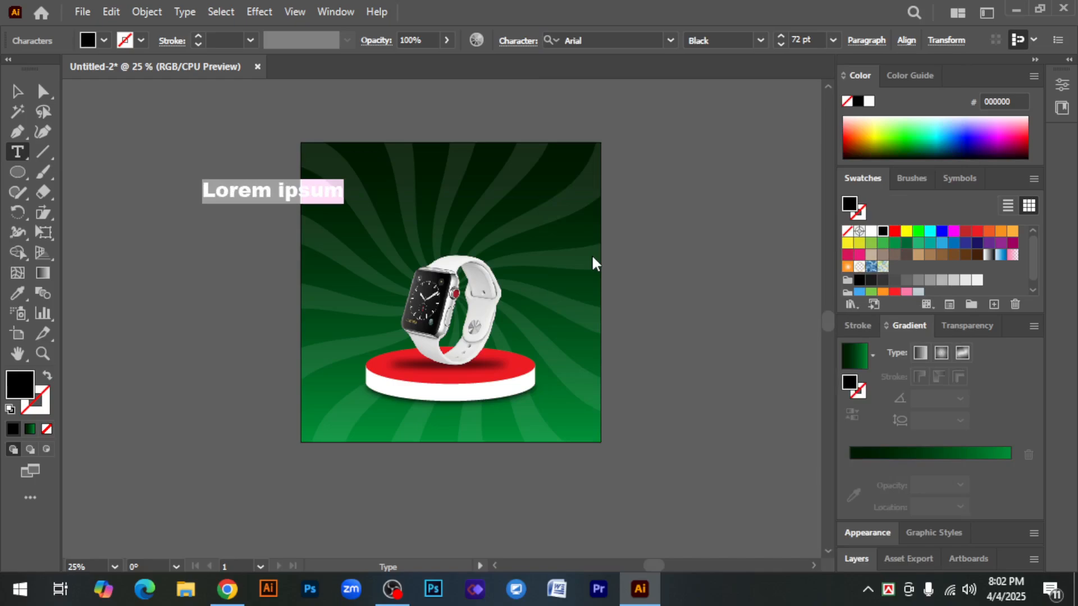
Step: Enter SMART WATCH as the text and fill it with white
type("SMART WA")
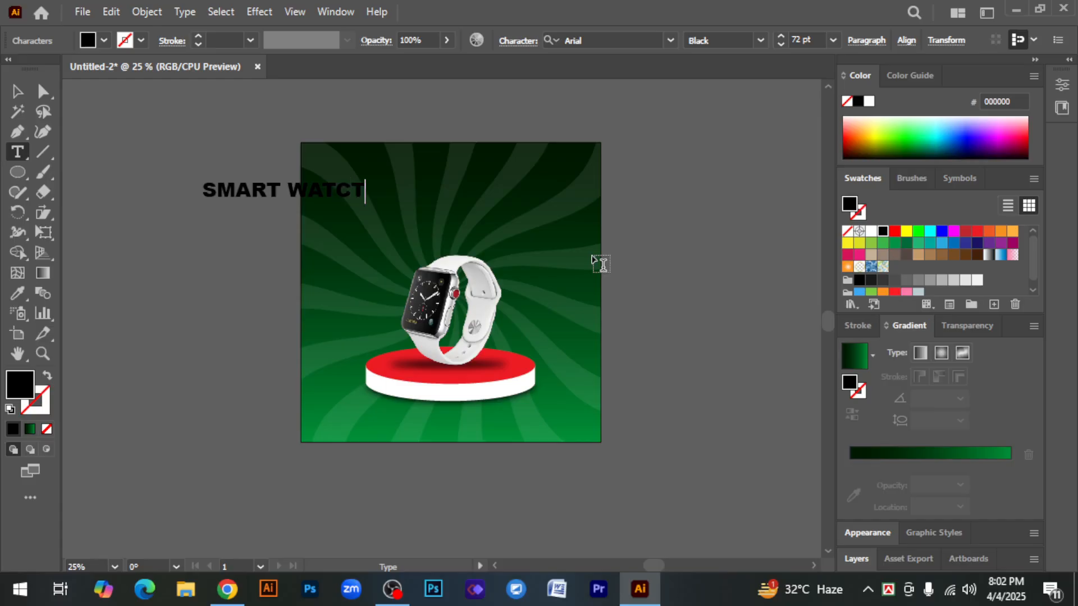
type("TCH")
left_click_drag(202, 188, 368, 211)
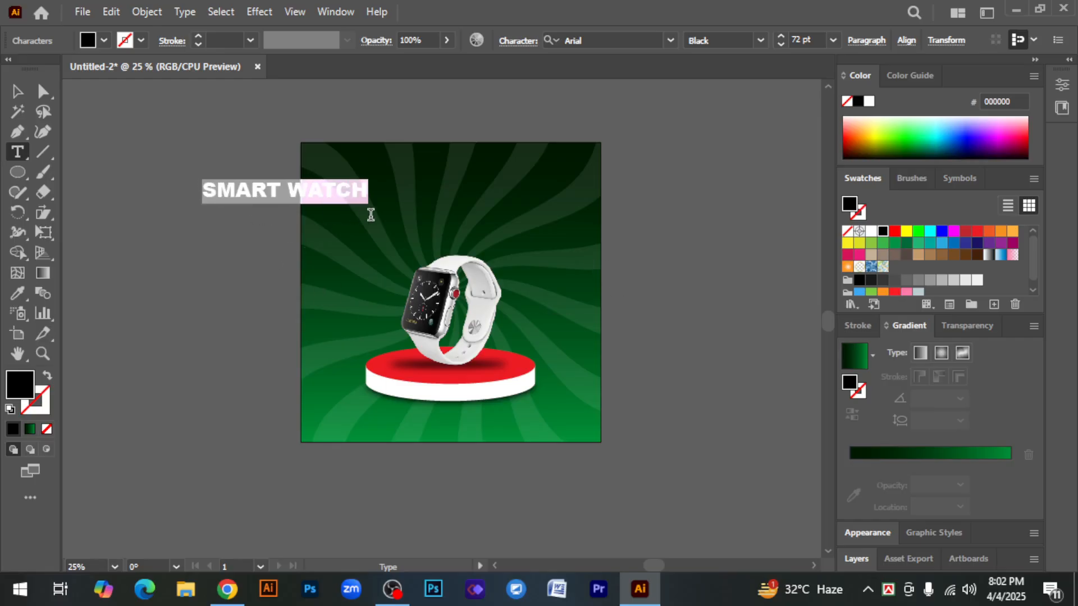
left_click(872, 232)
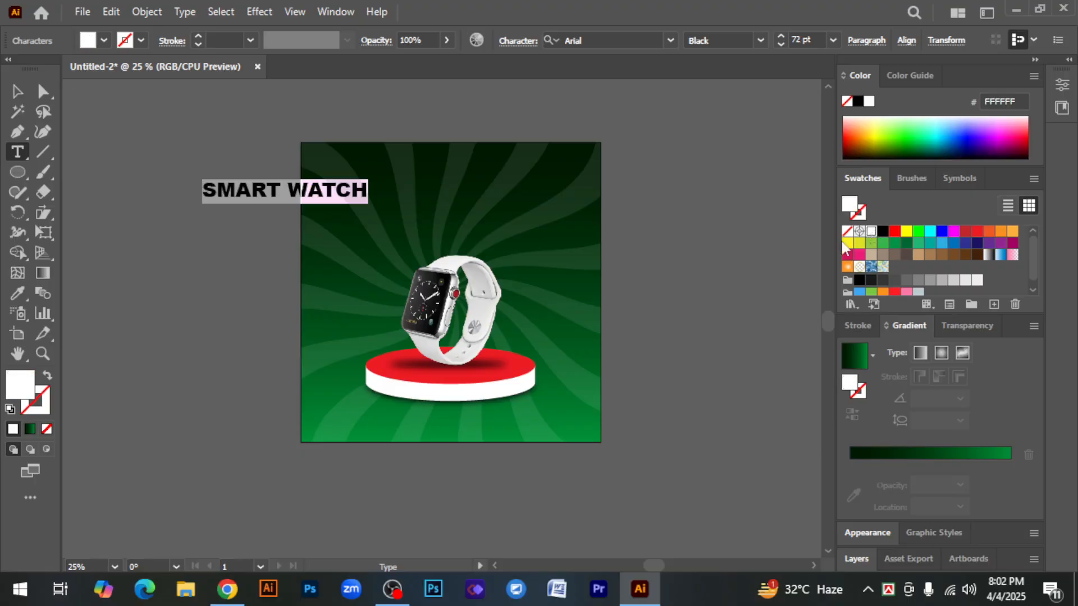
Step: Enlarge the SMART WATCH text slightly and move it onto the artboard above the watch
left_click(17, 91)
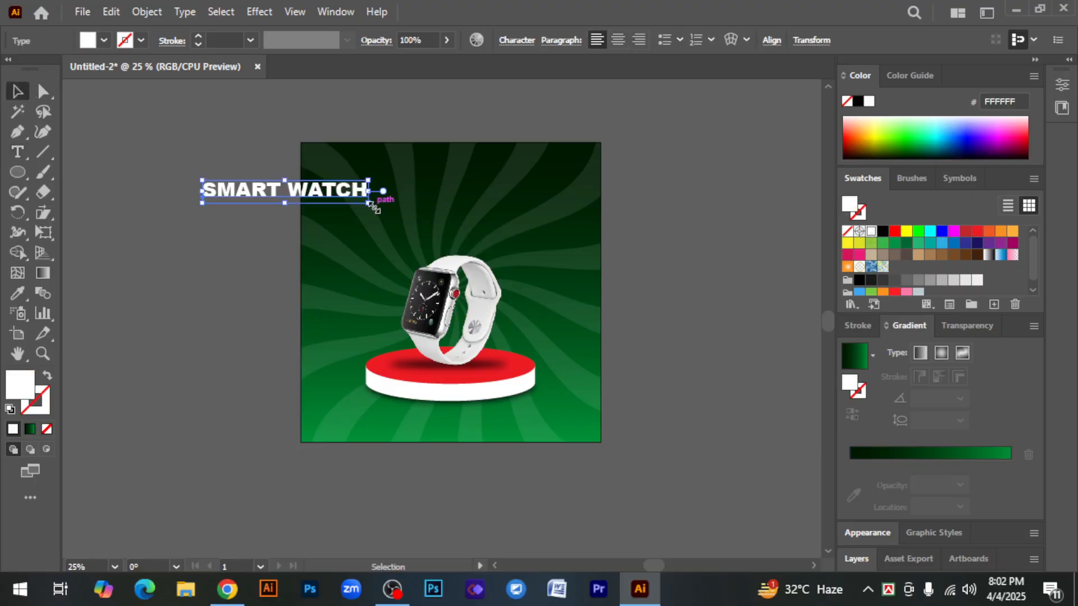
left_click_drag(371, 205, 390, 207)
left_click_drag(340, 200, 486, 213)
Step: Shear the SMART WATCH text vertically so it slants upward to the right, and reposition it above the watch
left_click(43, 212)
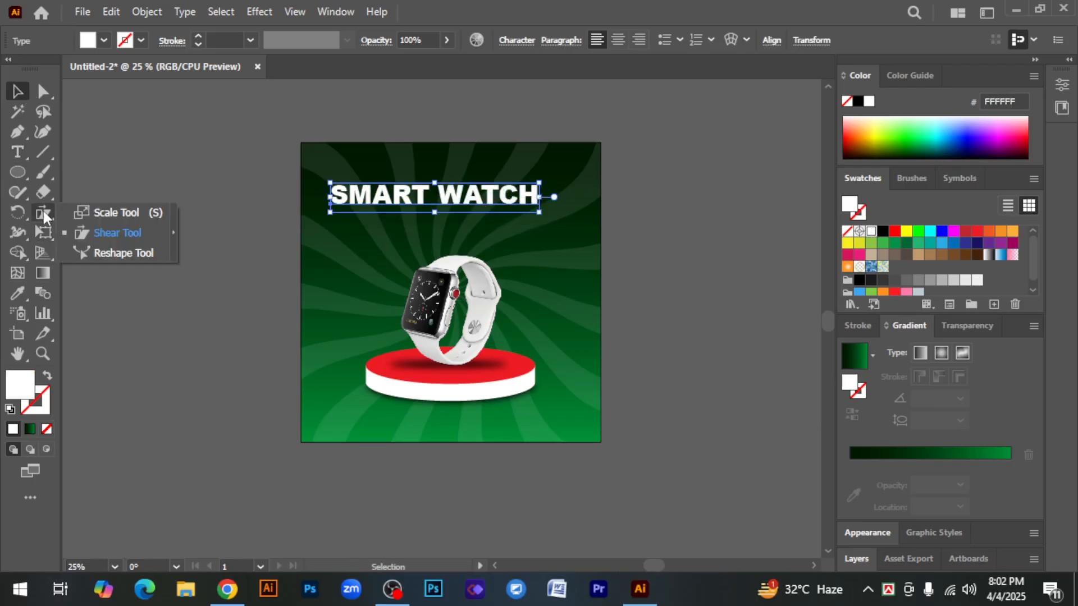
left_click(122, 231)
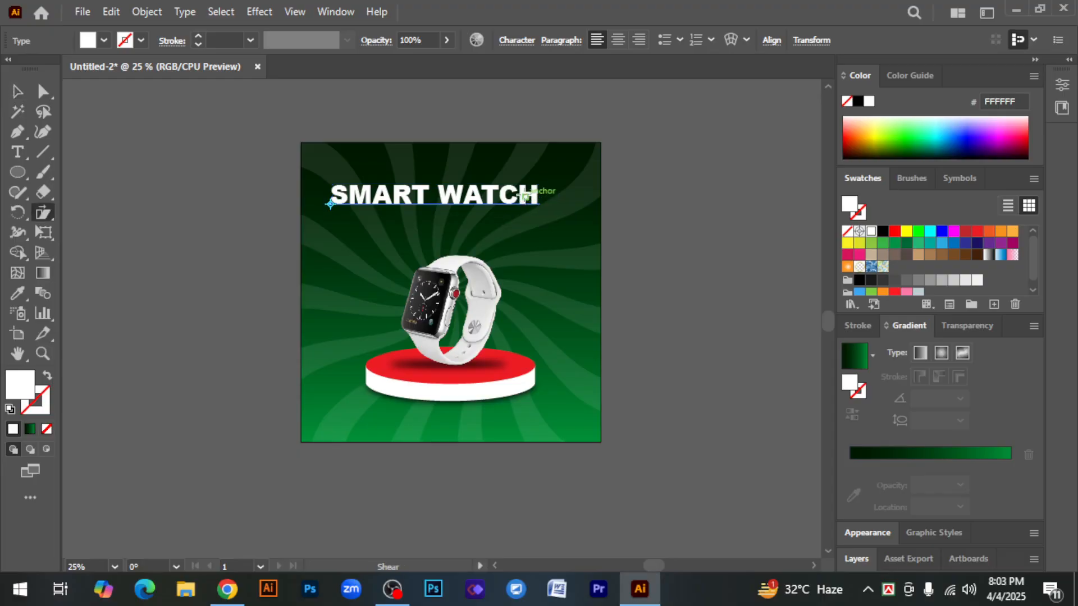
left_click_drag(523, 195, 527, 174)
left_click(17, 90)
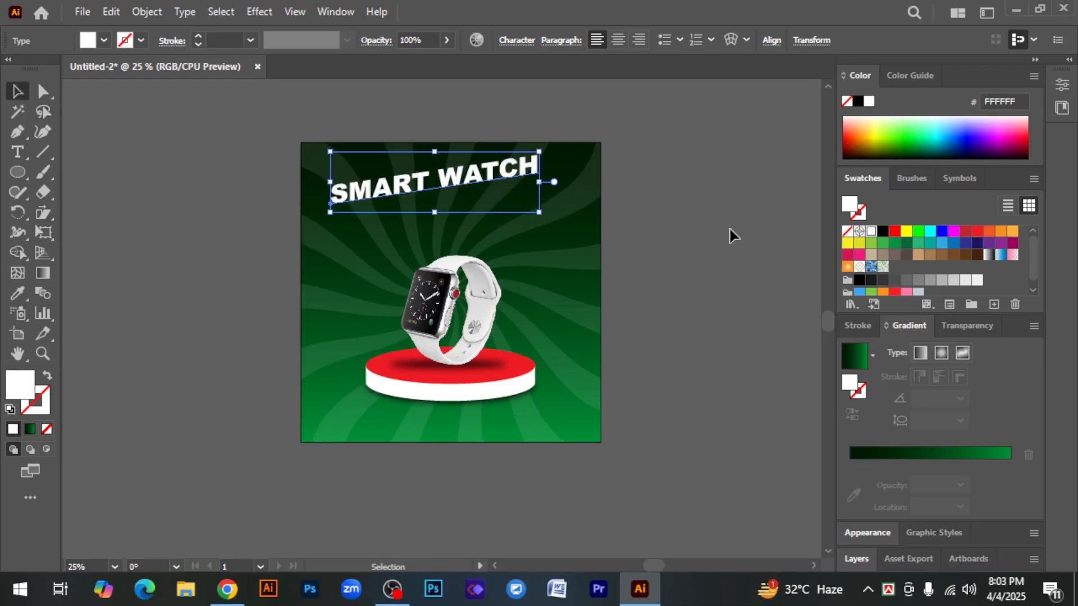
left_click(692, 204)
left_click_drag(456, 178, 467, 205)
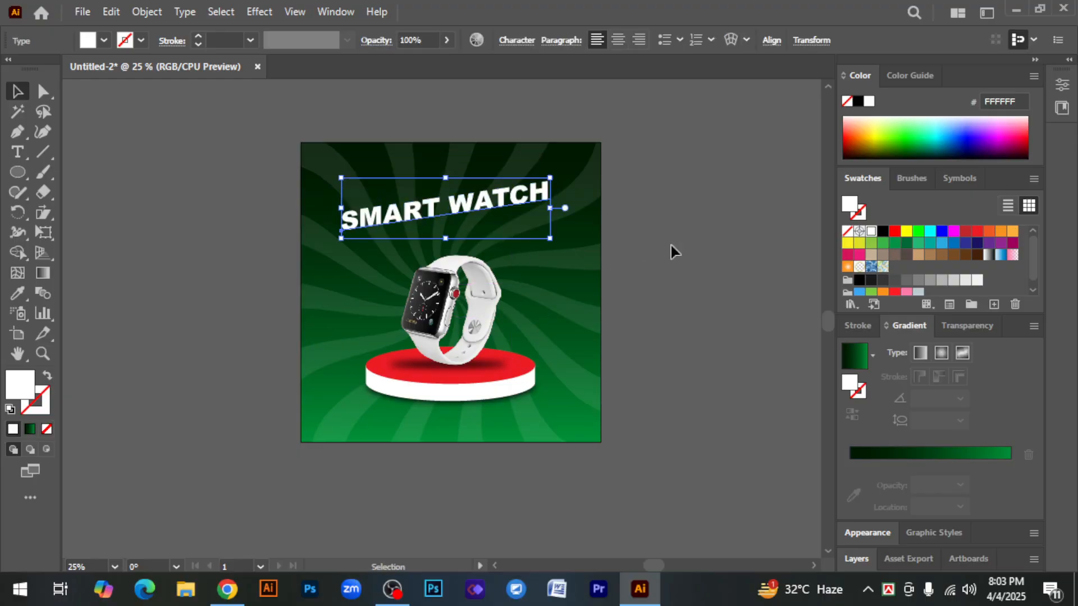
left_click(673, 248)
Step: Duplicate the slanted SMART WATCH text below the artboard and replace the copy's wording with New Collection
scroll(681, 253, "down", 2)
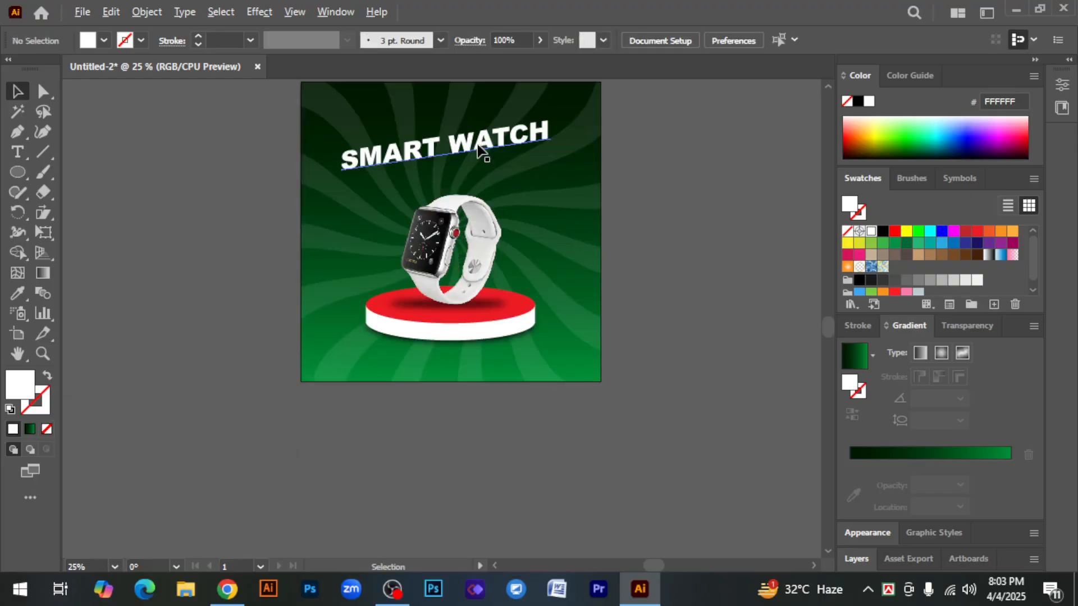
left_click_drag(480, 151, 539, 450)
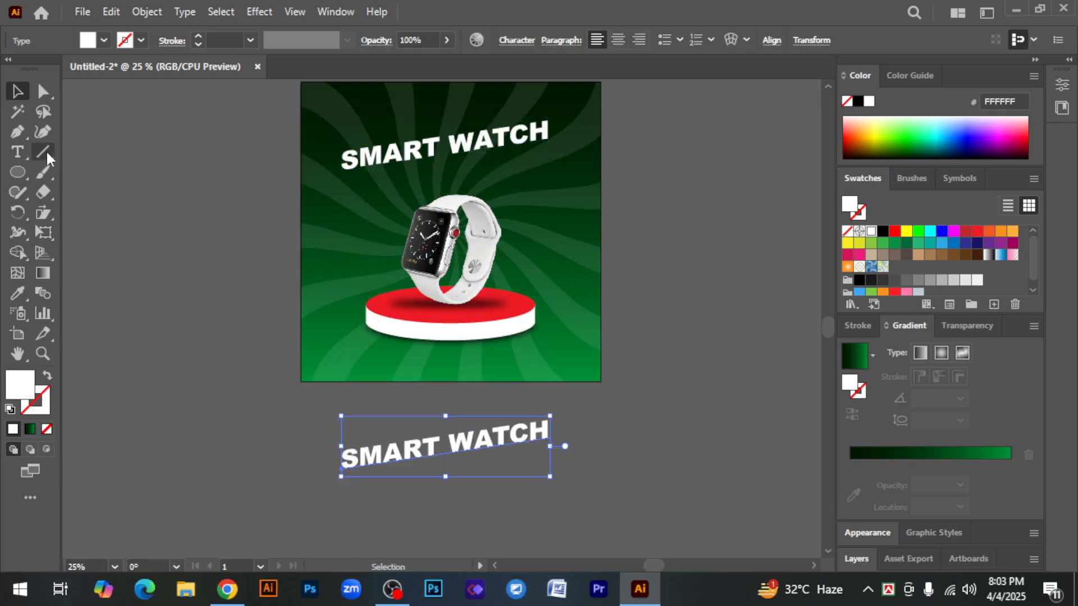
left_click(18, 153)
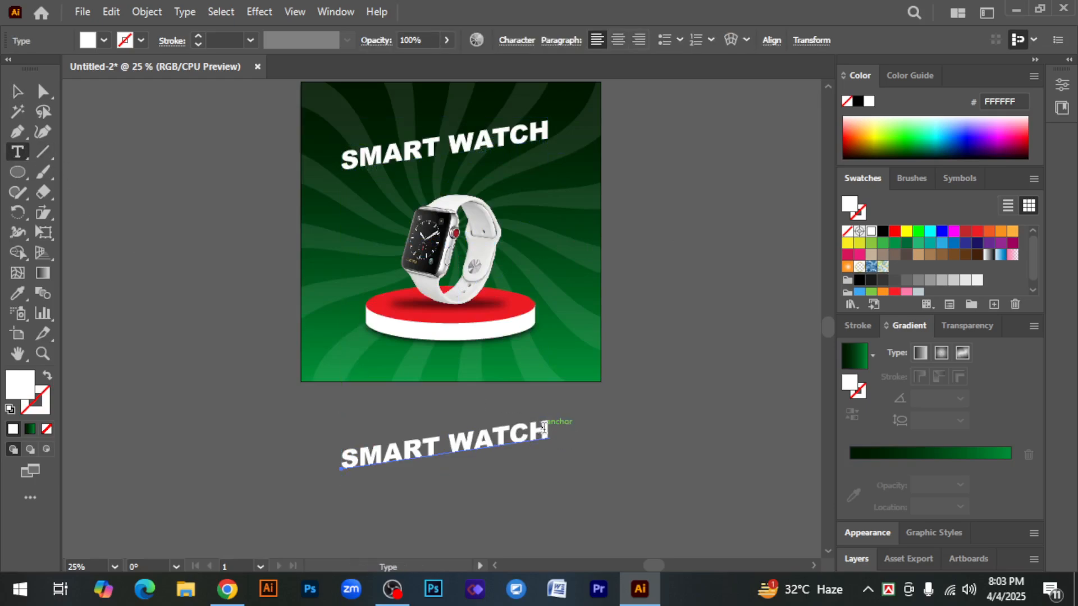
left_click_drag(544, 430, 349, 468)
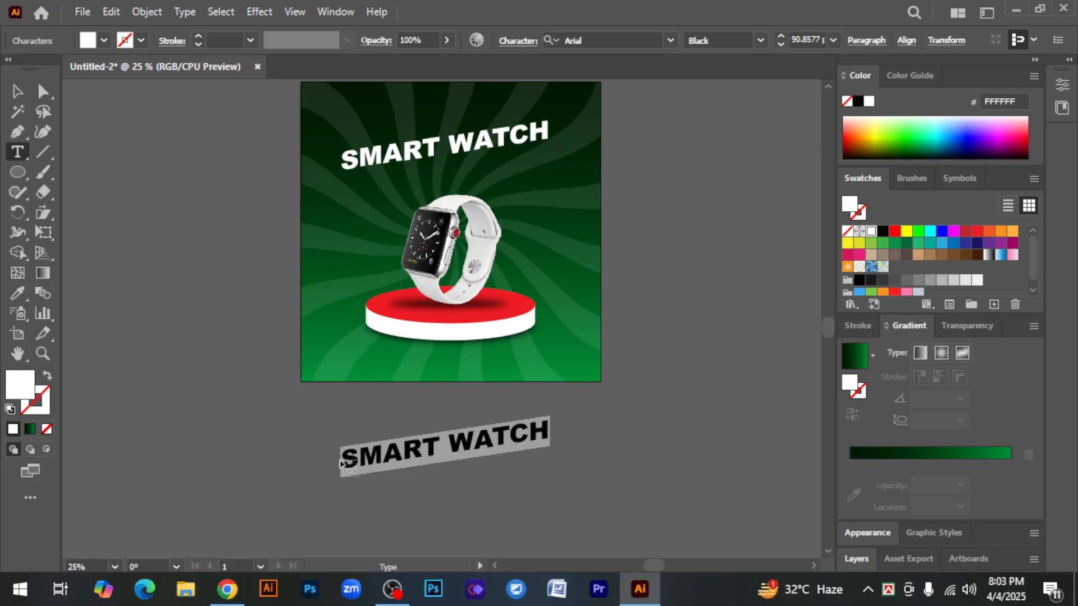
type("New Coll")
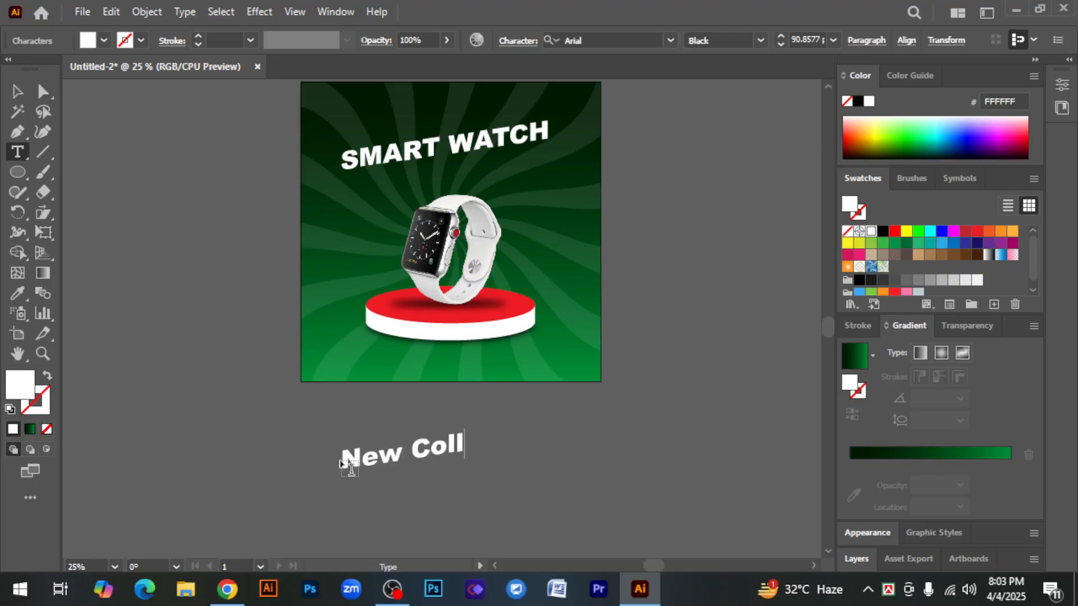
type("ect")
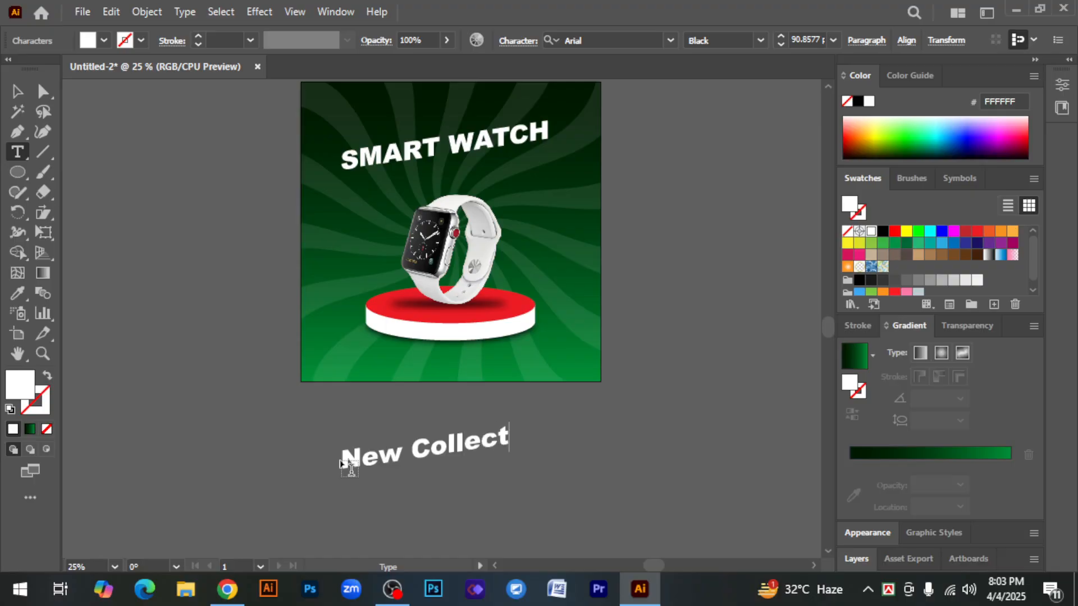
type("ion")
left_click(16, 91)
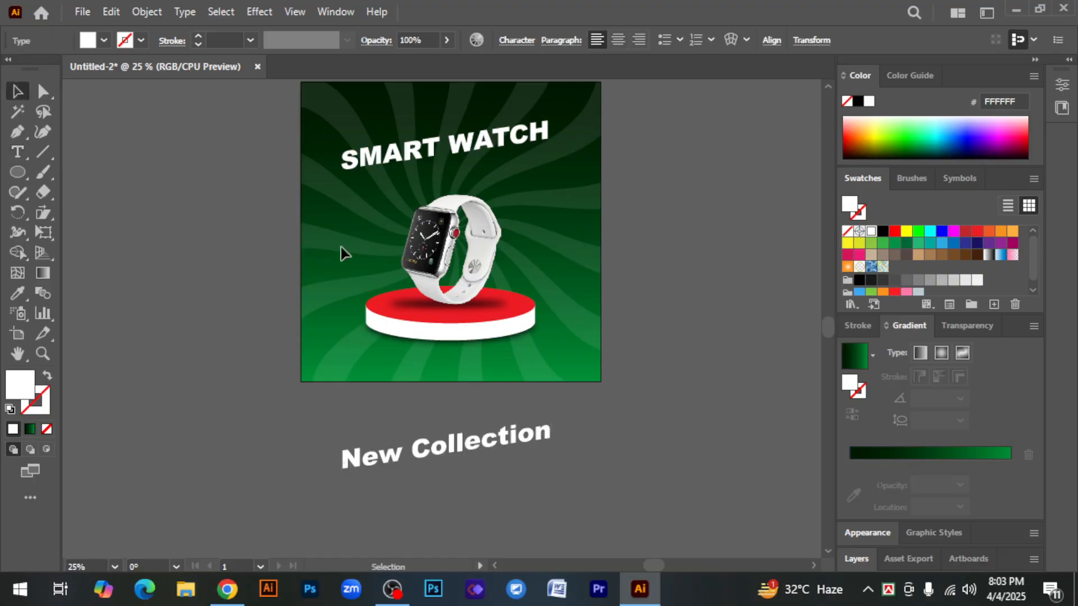
Step: Scale down the New Collection text and place it just beneath the right part of the SMART WATCH heading
left_click(364, 464)
left_click_drag(352, 476, 383, 465)
left_click_drag(517, 447, 520, 169)
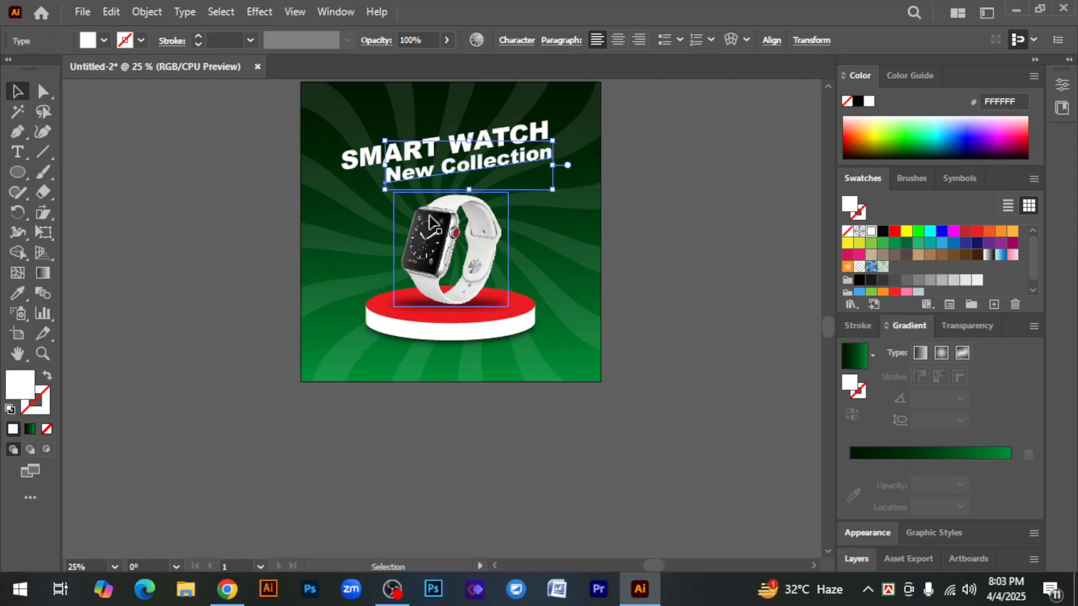
left_click_drag(412, 191, 412, 191)
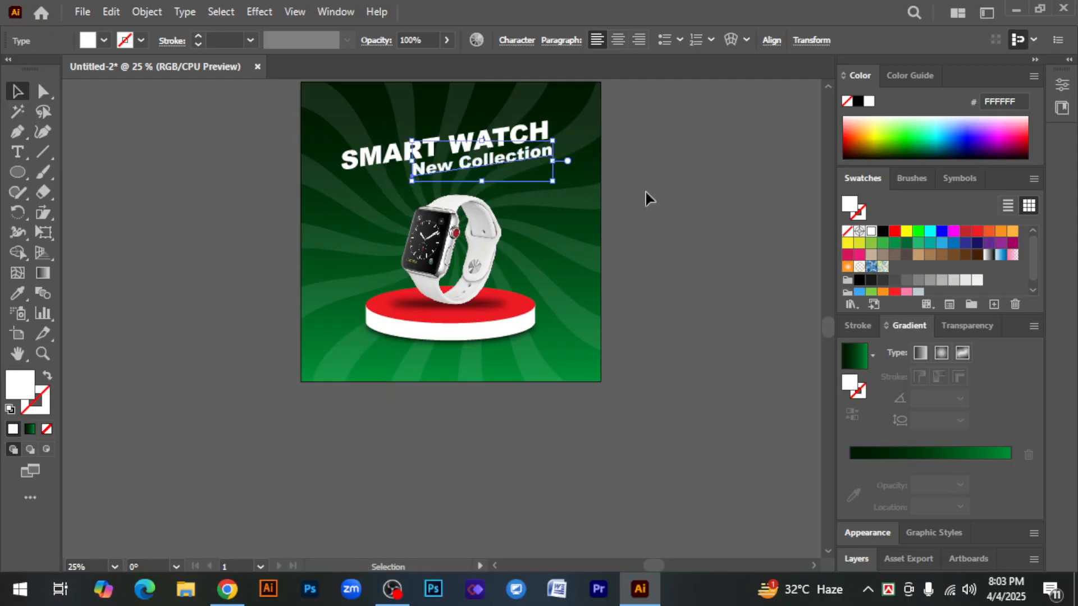
key("Down")
key("Down")
key("Down")
key("Down")
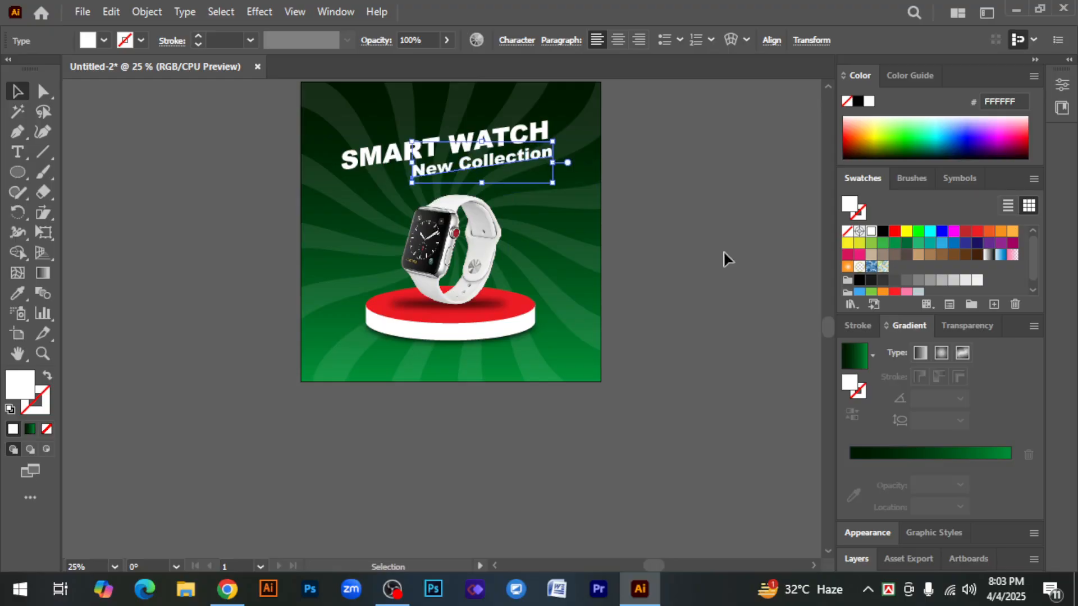
key("Down")
key("Down")
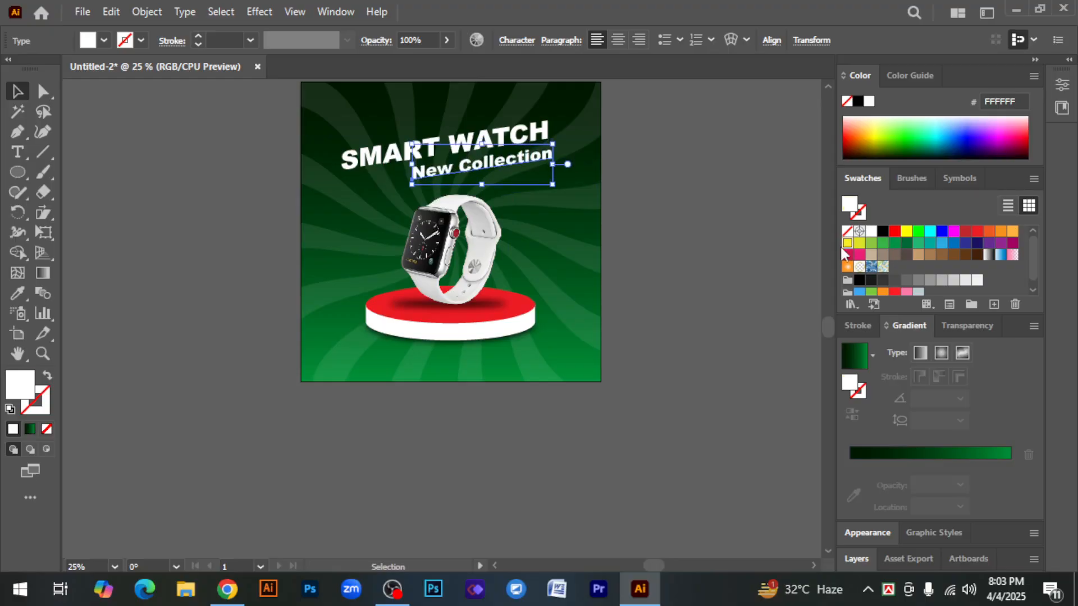
Step: Fill the New Collection text with yellow FCEE21
left_click(847, 243)
left_click(706, 281)
left_click(517, 163)
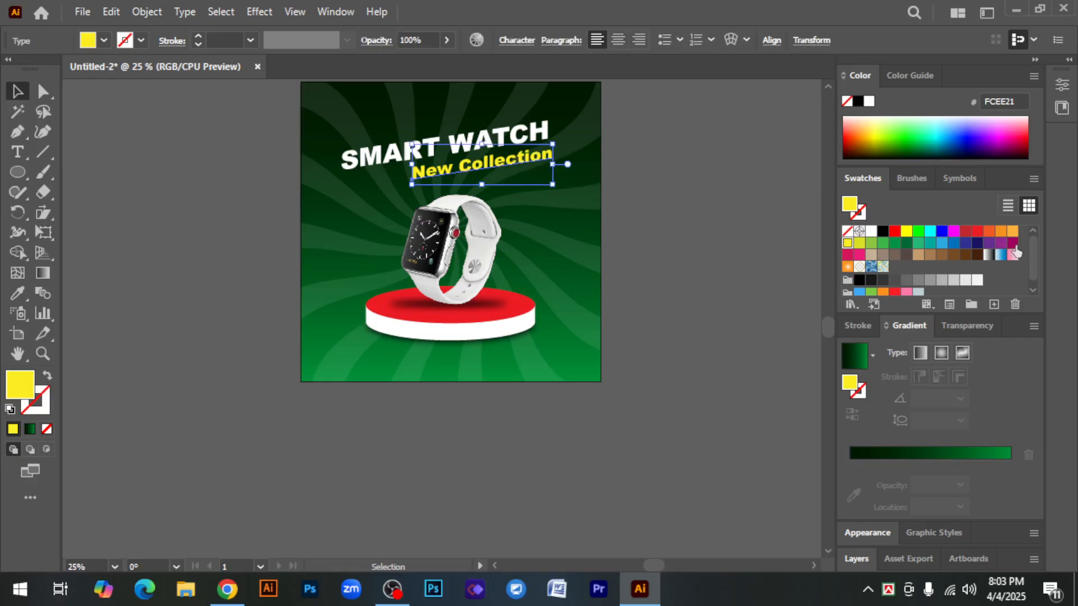
left_click(707, 251)
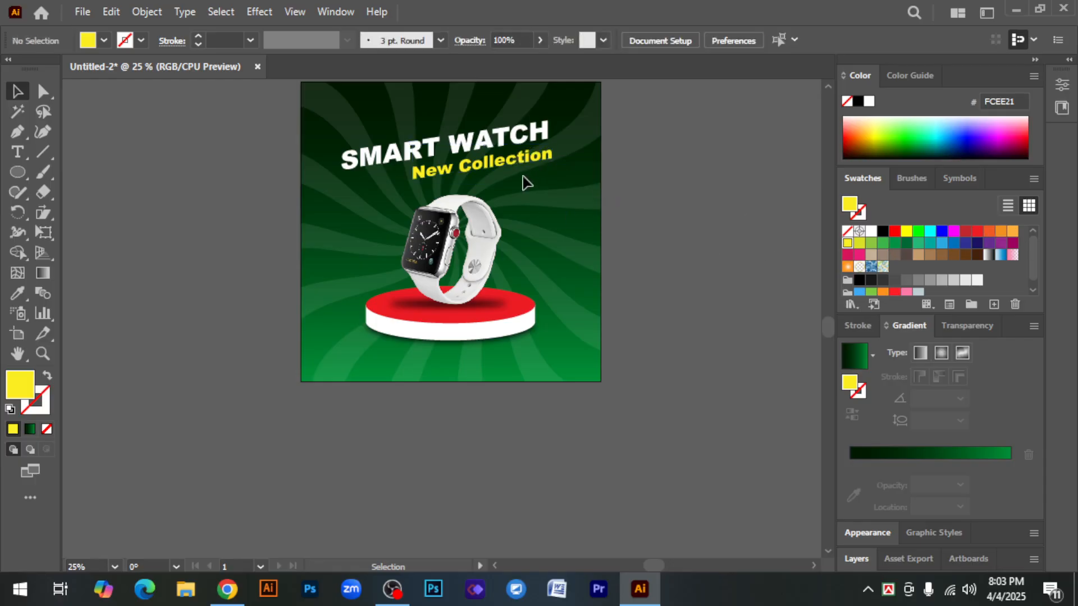
Step: Shrink the New Collection text slightly from its lower-left corner, keeping its right end aligned under the heading
key("ctrl+plus")
left_click_drag(515, 228, 609, 196)
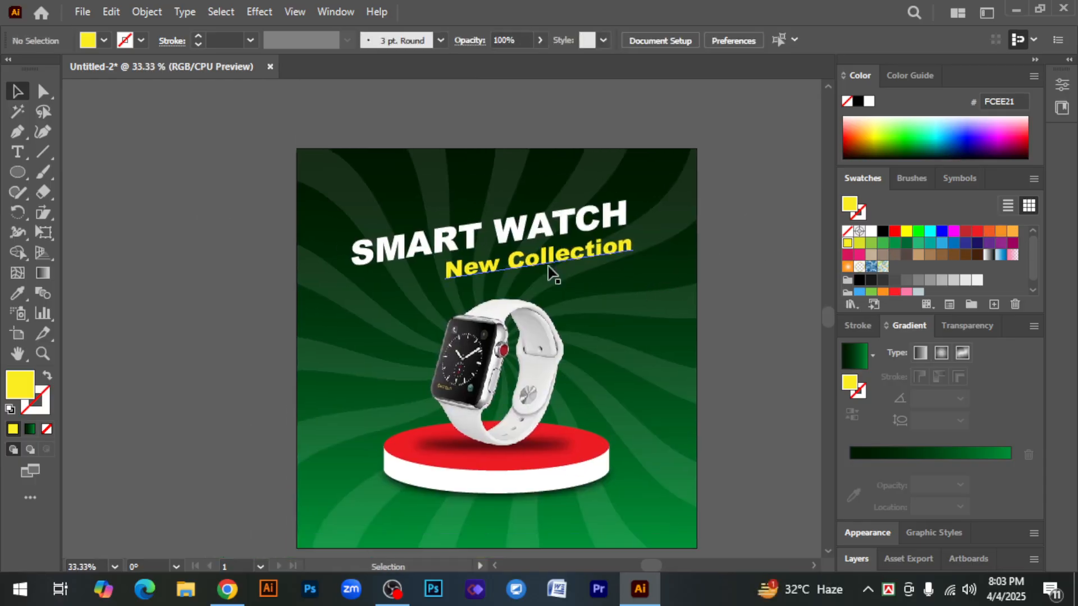
left_click(543, 264)
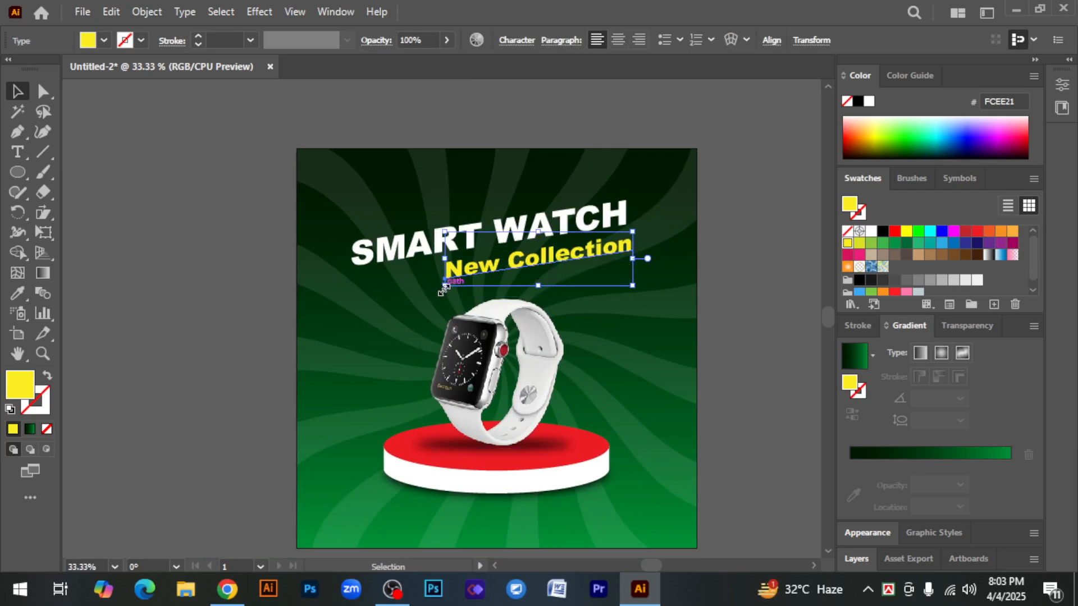
left_click_drag(444, 285, 475, 285)
left_click(790, 304)
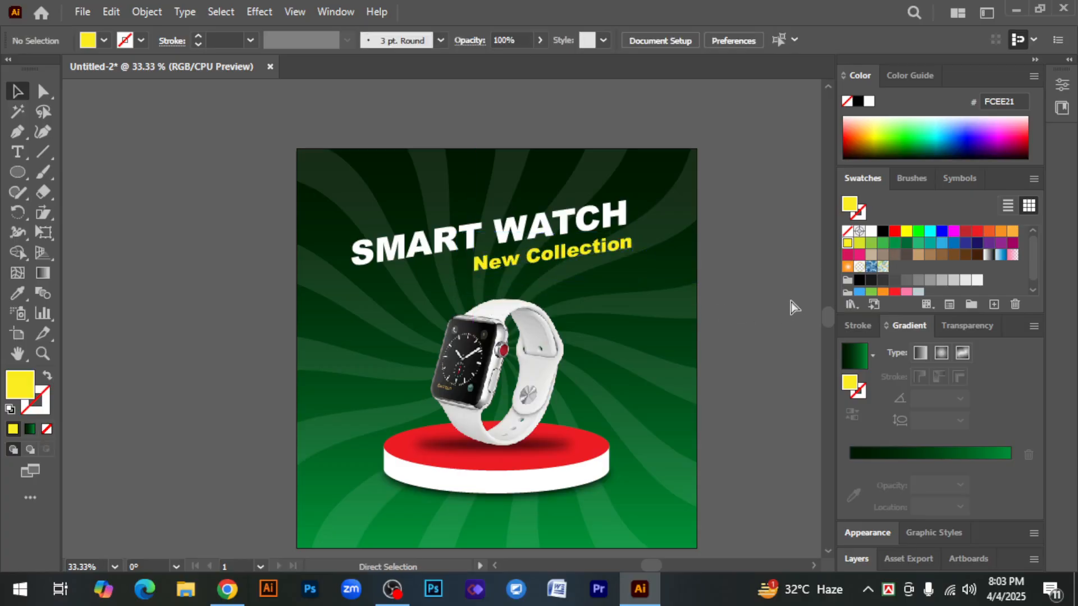
key("ctrl+minus")
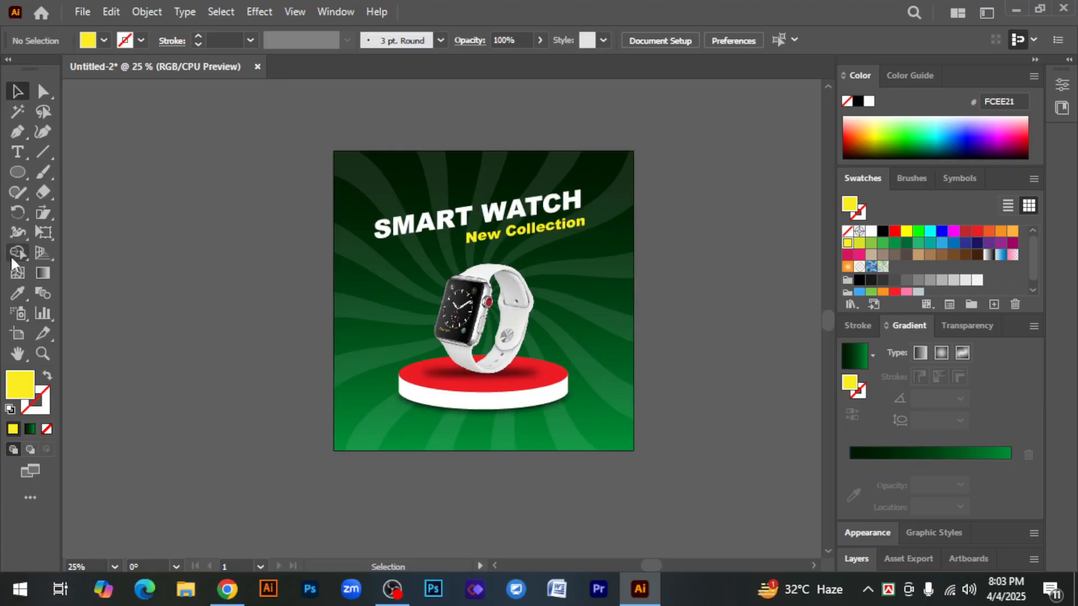
left_click(14, 179)
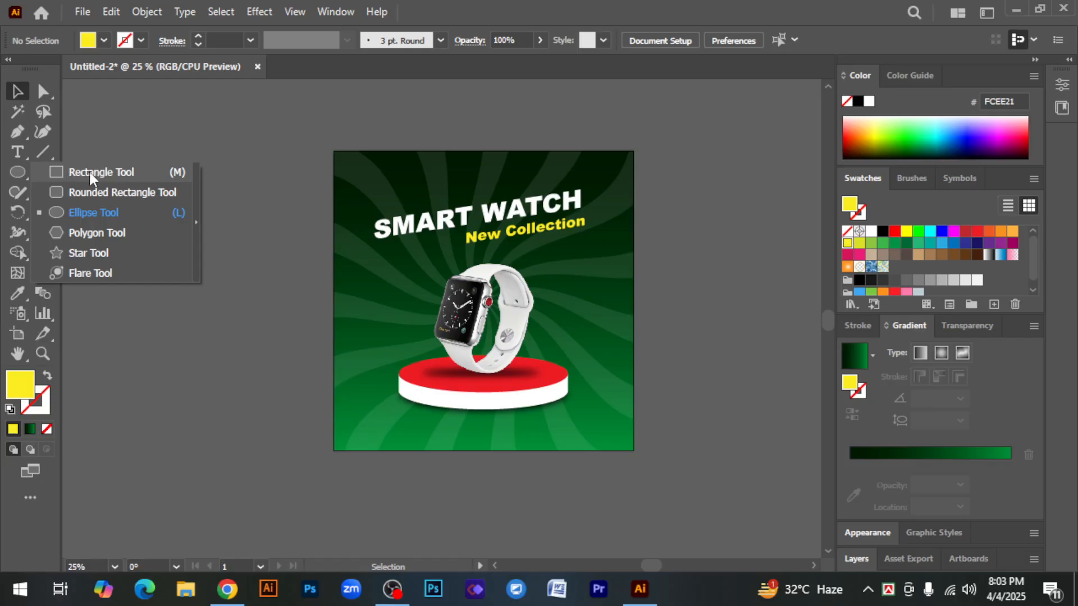
left_click(93, 192)
left_click_drag(210, 350, 232, 377)
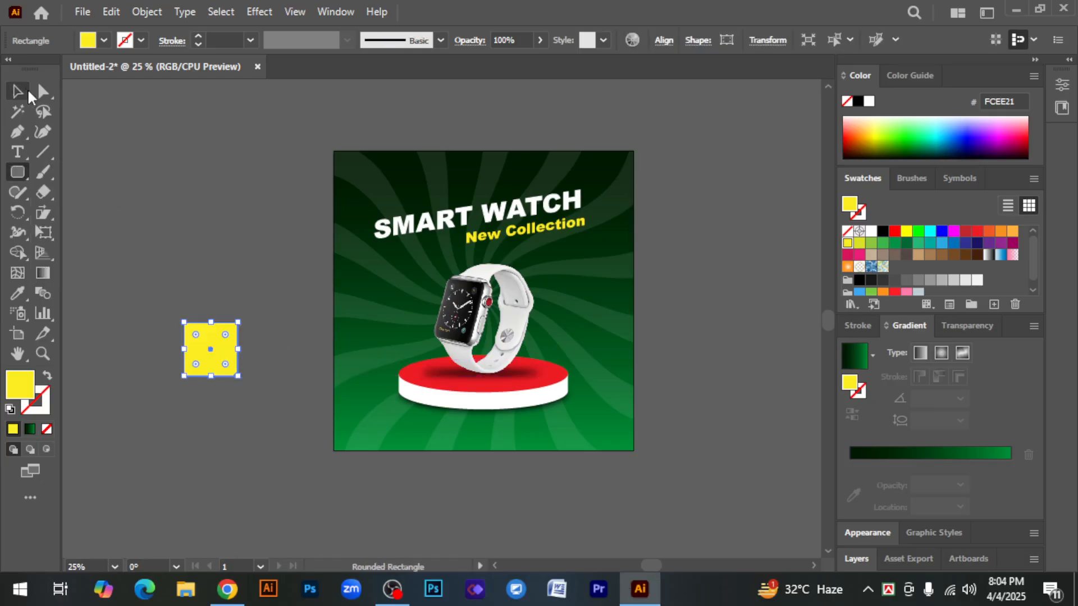
left_click(17, 91)
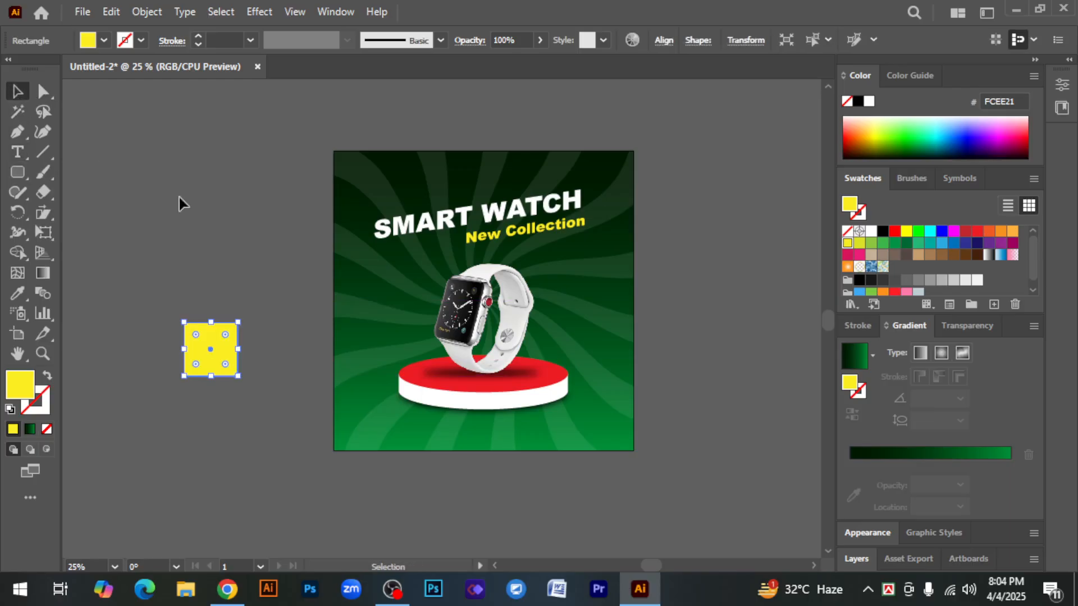
key("Delete")
Step: Draw a yellow square about 142 px wide on the empty canvas left of the artboard with the Rectangle tool
left_click(17, 151)
left_click(19, 170)
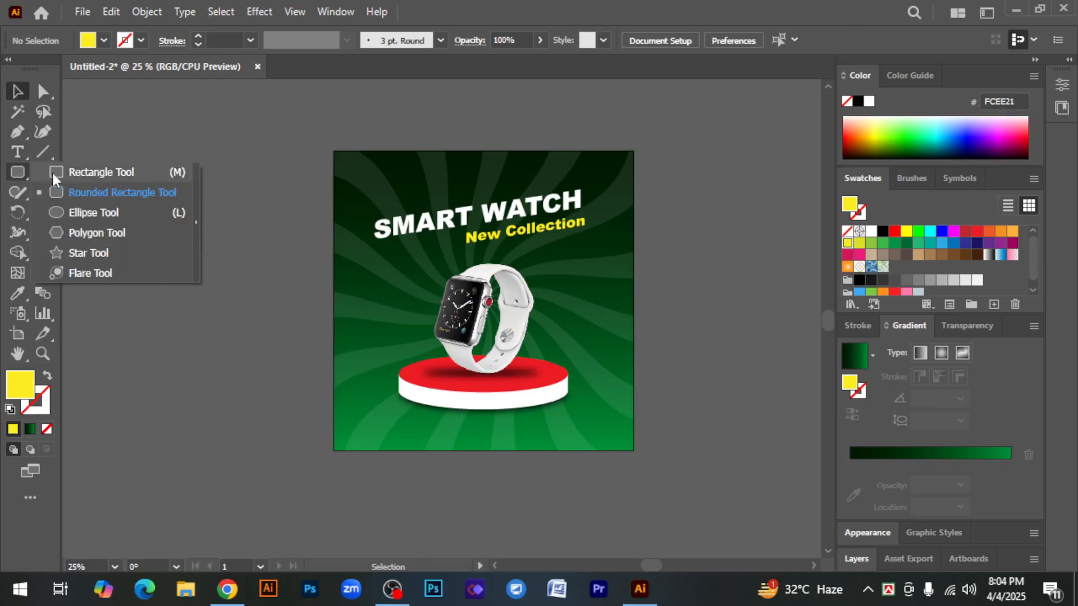
left_click(73, 172)
left_click_drag(232, 325, 262, 354)
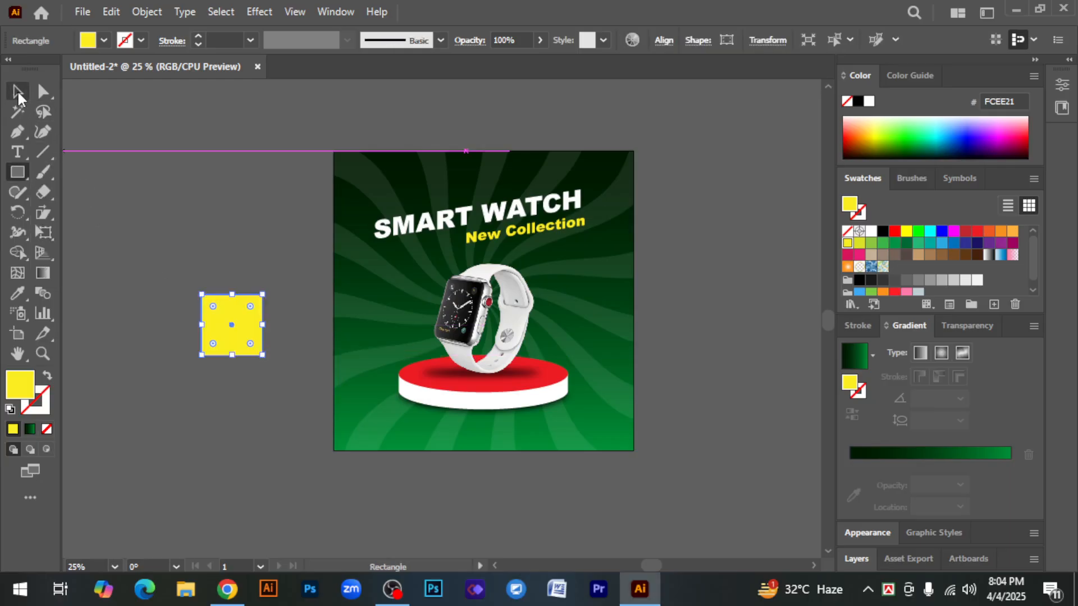
left_click_drag(232, 325, 253, 346)
left_click(249, 319, "ctrl")
left_click(447, 333, "ctrl")
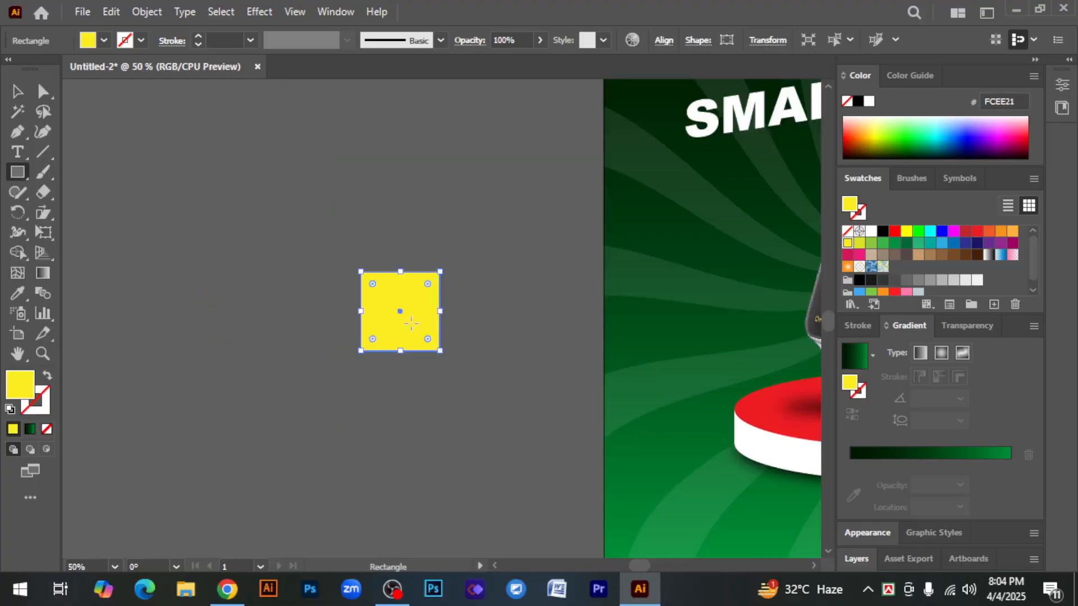
Step: Start Split Into Grid on the yellow square with preview on, using 10 rows and 10 columns
left_click(146, 9)
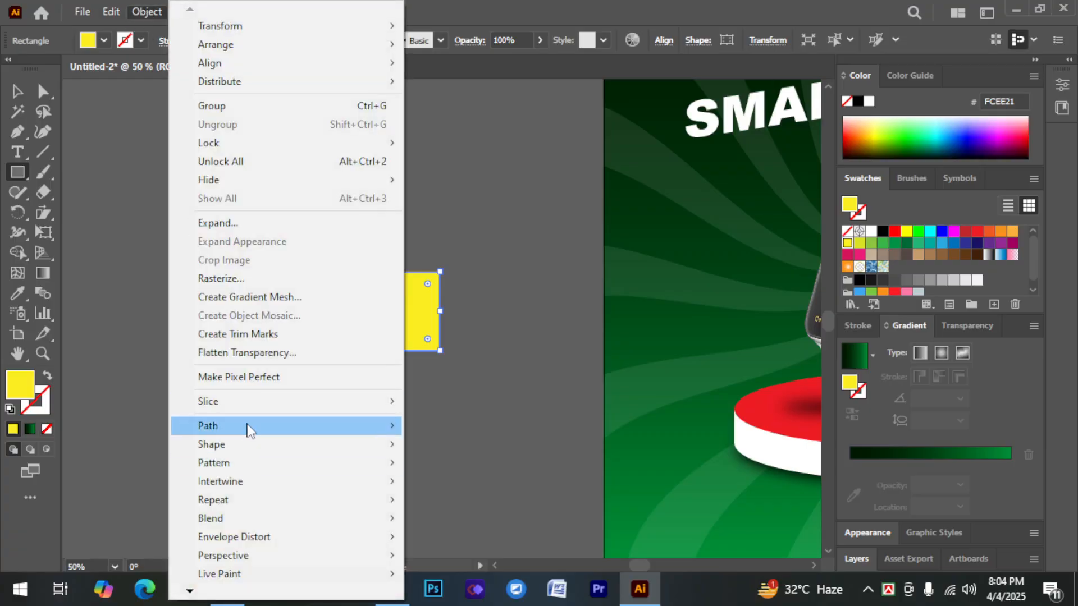
mouse_move(247, 425)
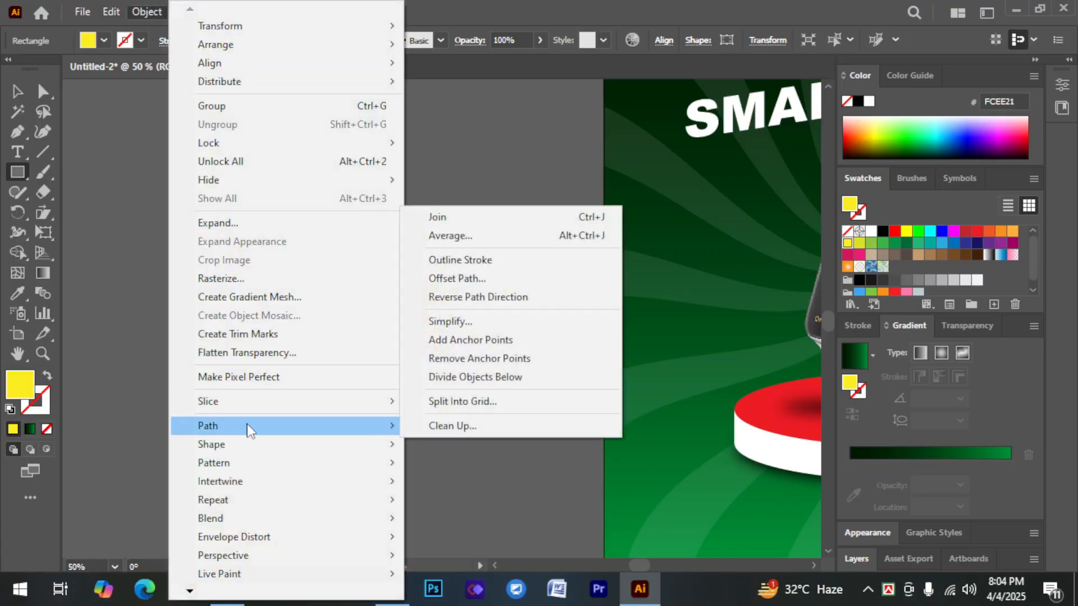
left_click(496, 402)
left_click_drag(604, 267, 663, 267)
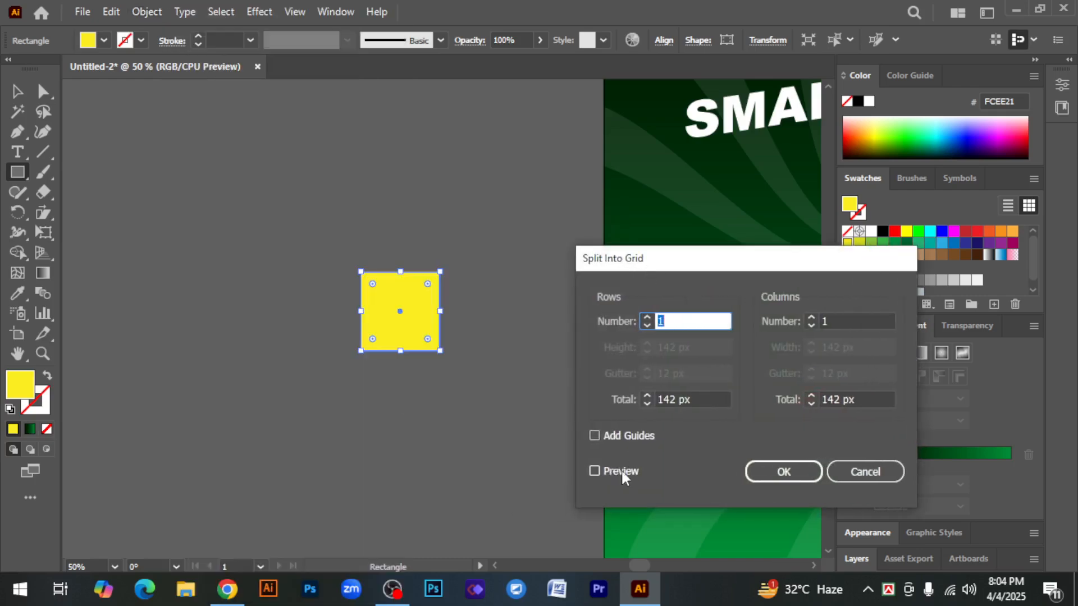
left_click(647, 324)
type("10")
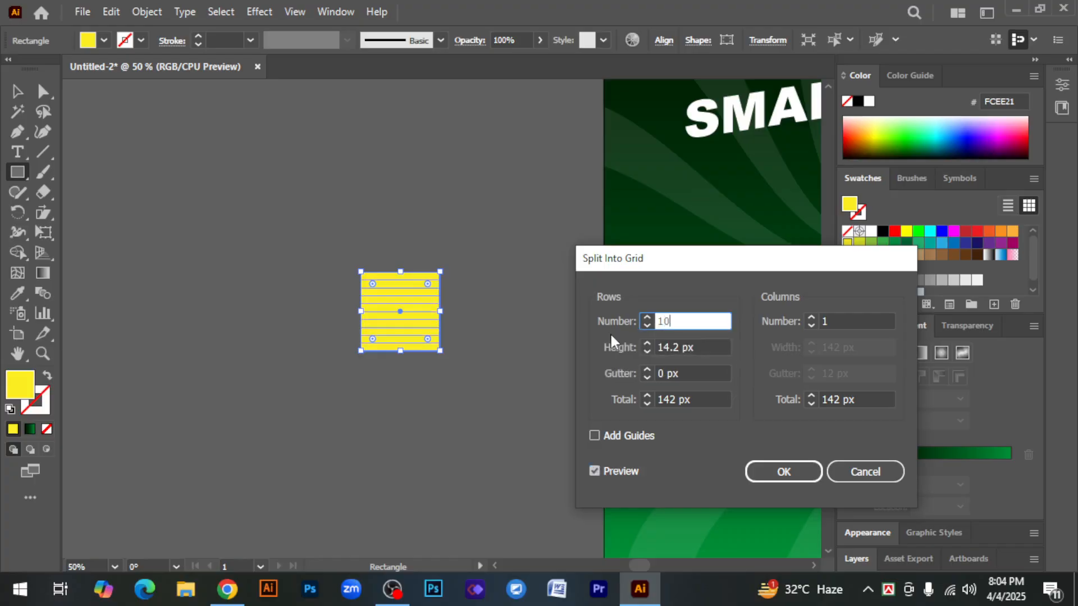
left_click(836, 321)
type("10")
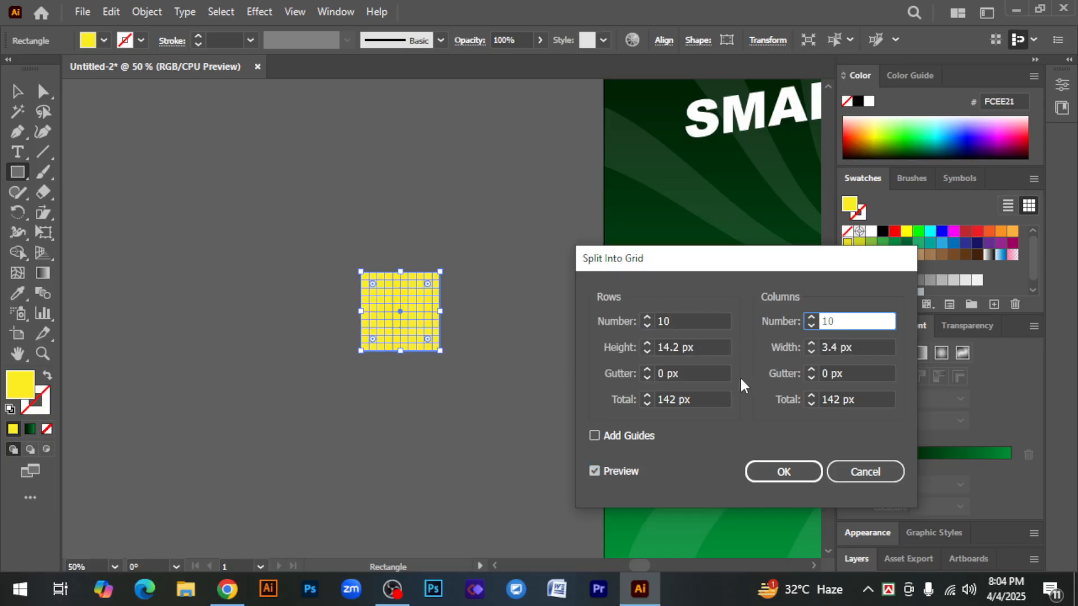
Step: Set the row and column gutters to 10 px and apply the grid split to the yellow square
double_click(667, 373)
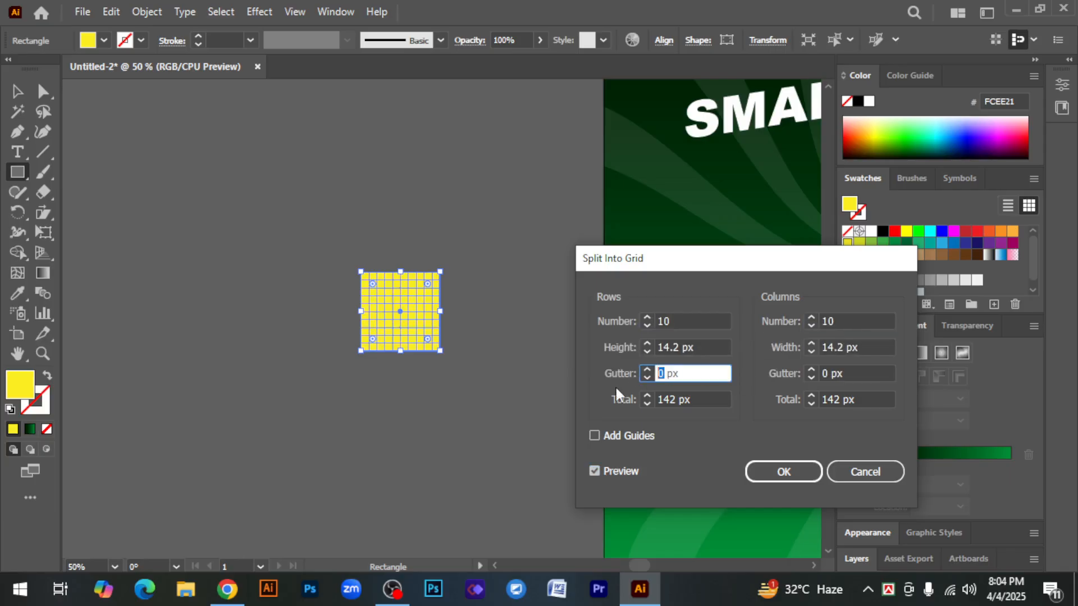
type("10")
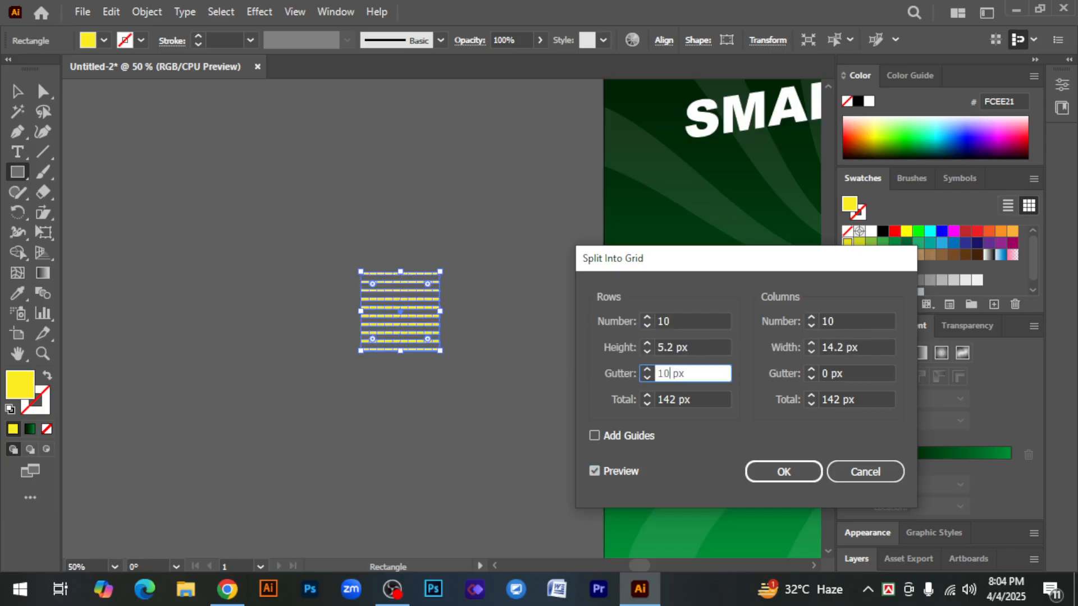
left_click(826, 373)
type("10")
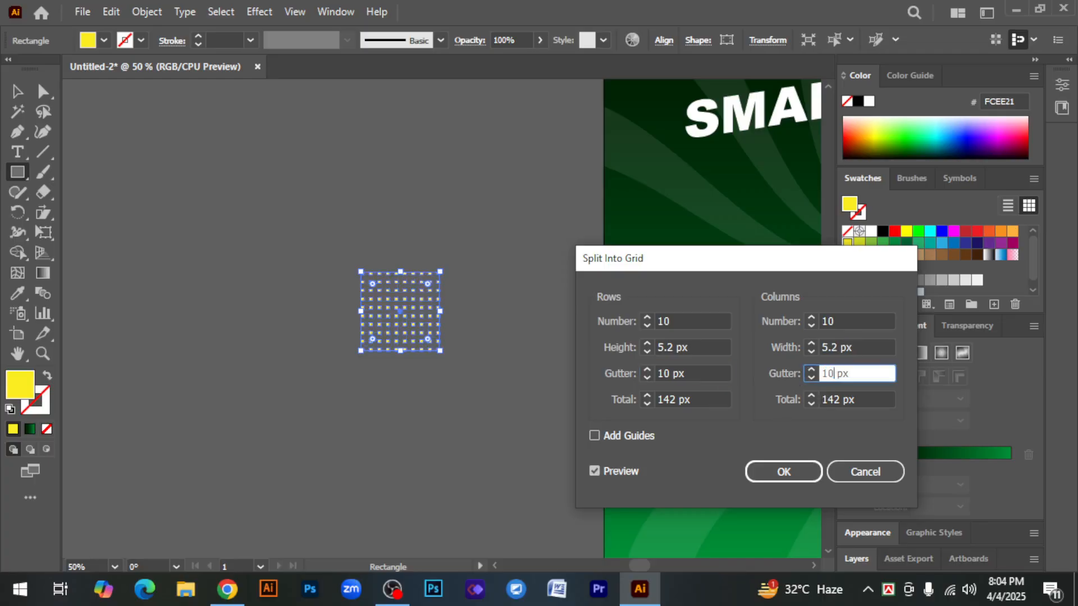
left_click(784, 472)
left_click(483, 426)
left_click(579, 324)
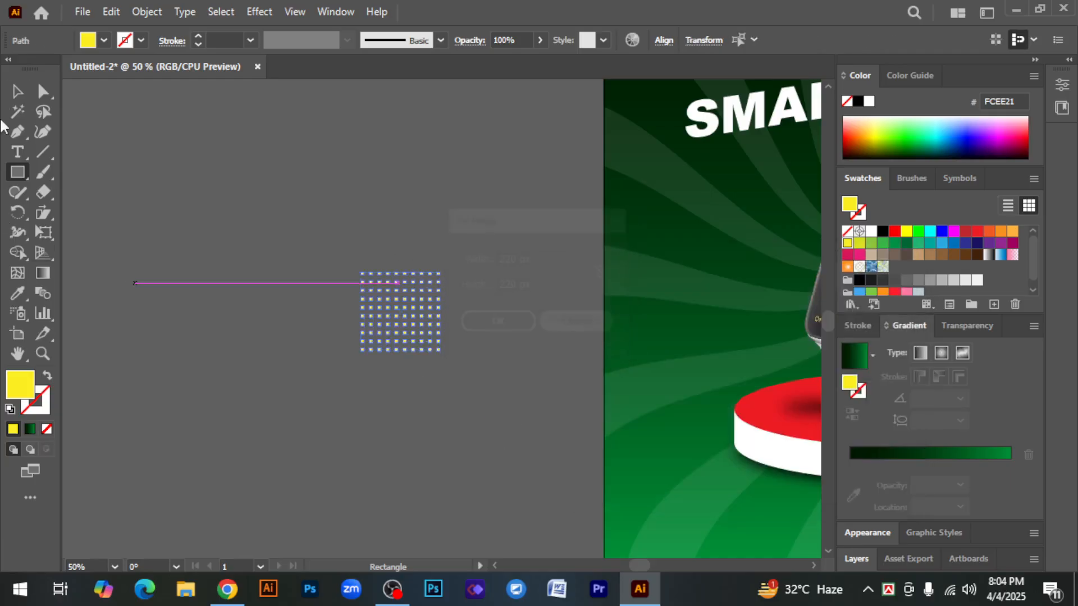
left_click(17, 91)
left_click(394, 253)
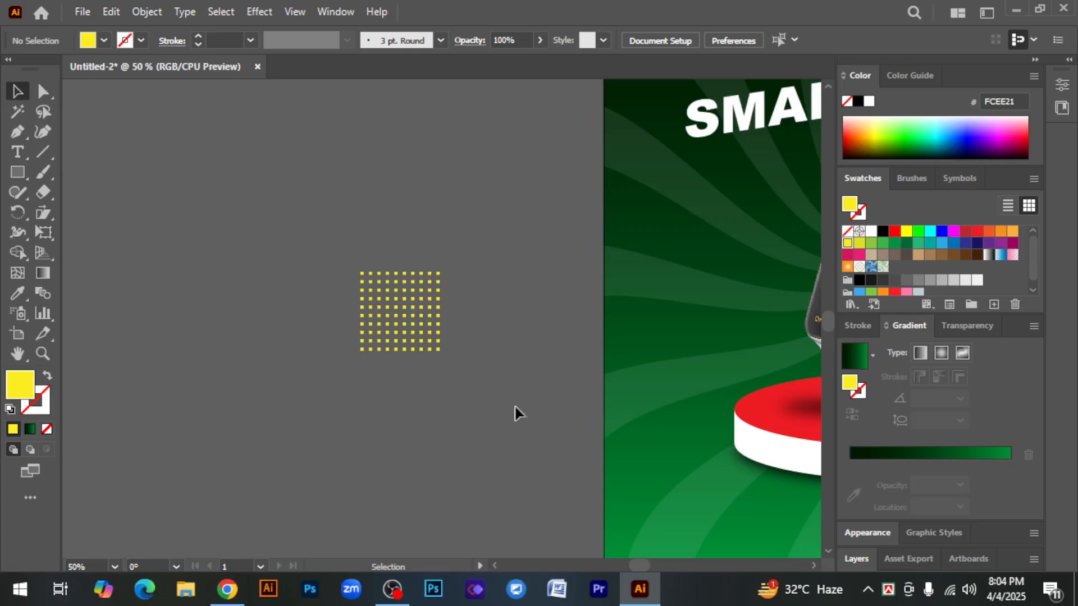
Step: Delete the two leftmost columns of small squares from the yellow grid with the Direct Selection tool
left_click_drag(514, 413, 453, 378)
left_click_drag(265, 189, 386, 346)
left_click(427, 373)
key("ctrl+space")
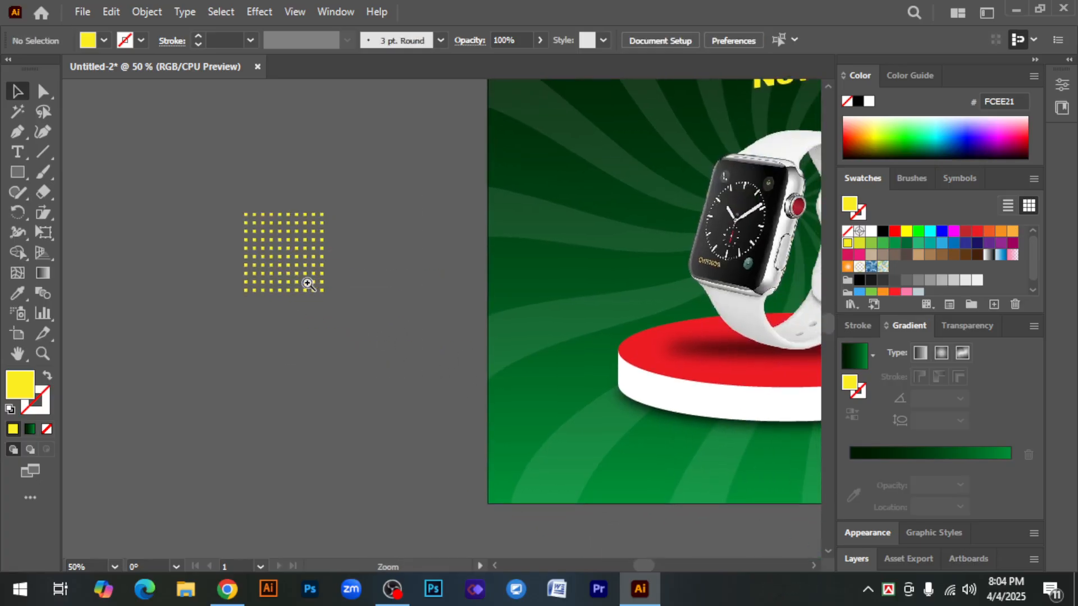
left_click(307, 283)
left_click(43, 91)
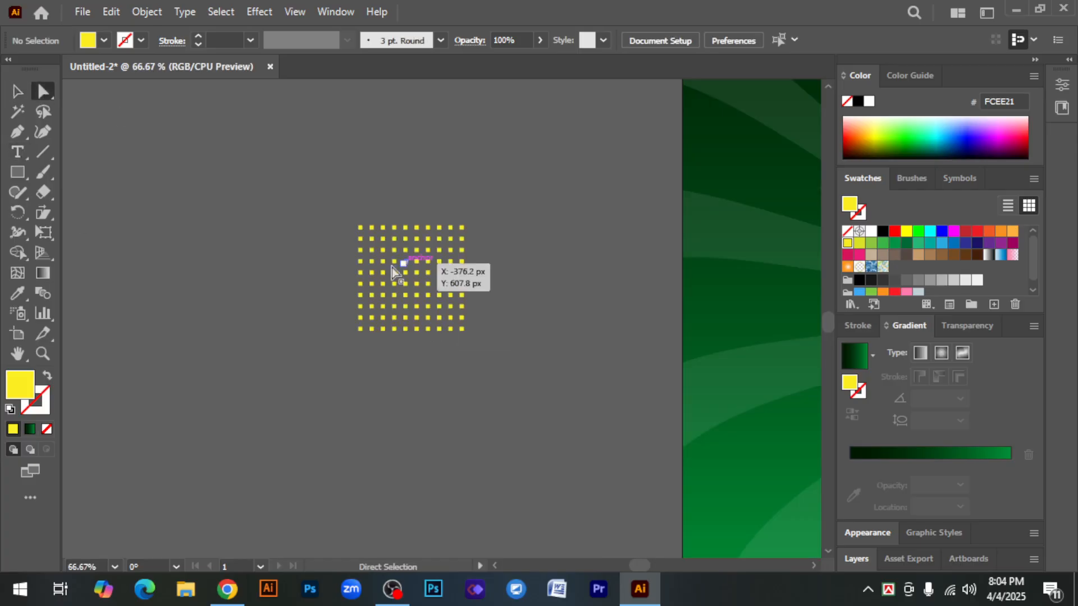
left_click_drag(363, 281, 373, 351)
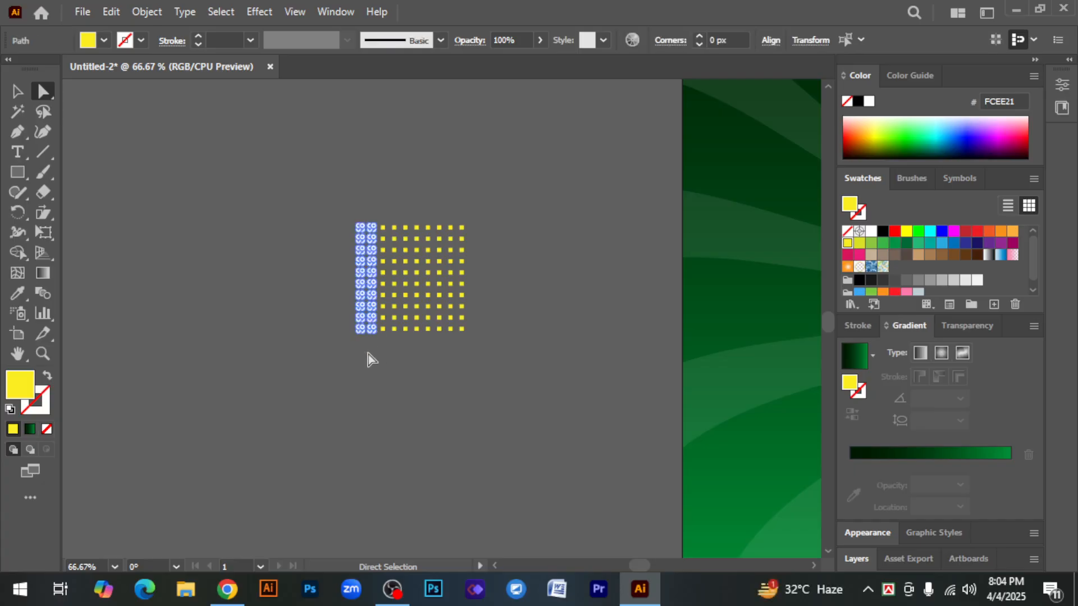
key("Delete")
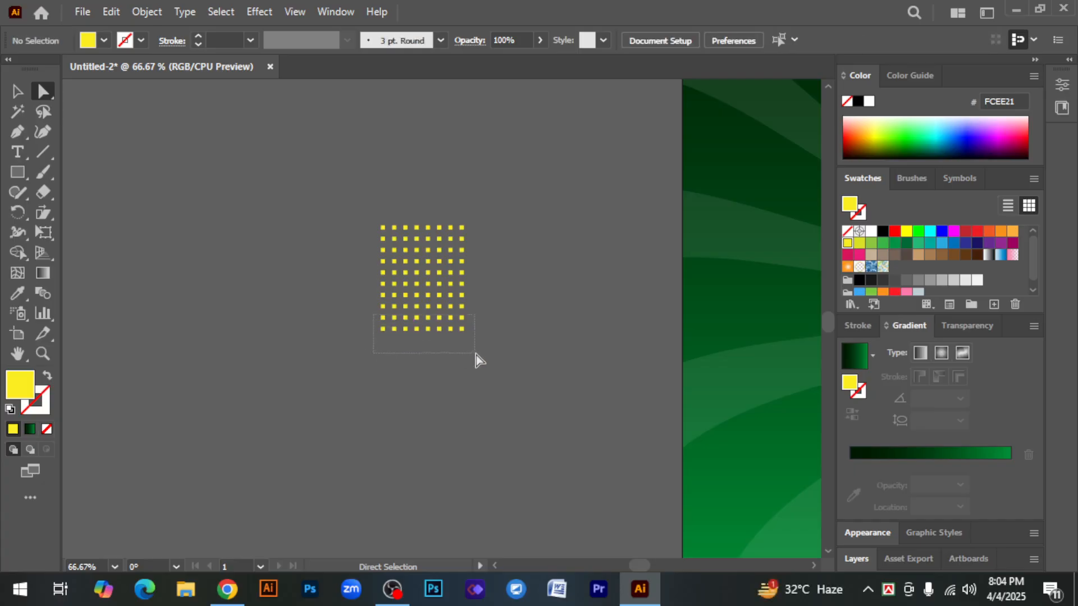
Step: Delete the two bottom rows of small squares from the yellow grid
left_click_drag(476, 355, 481, 355)
key("Delete")
left_click(18, 93)
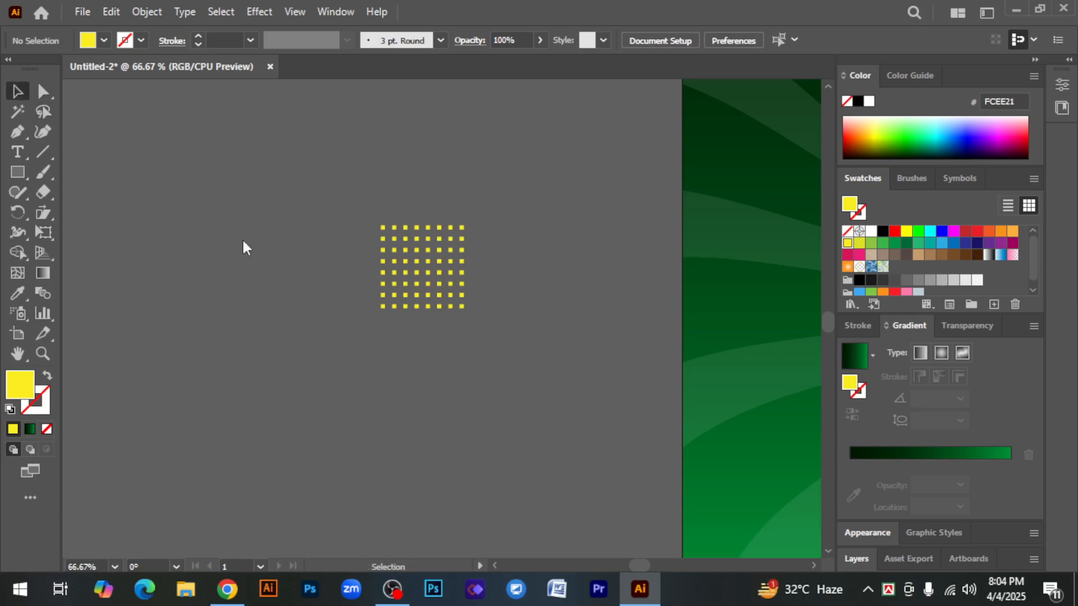
Step: Shrink the whole yellow grid slightly and group its squares
key("ctrl+minus")
key("ctrl+minus")
left_click_drag(507, 419, 409, 414)
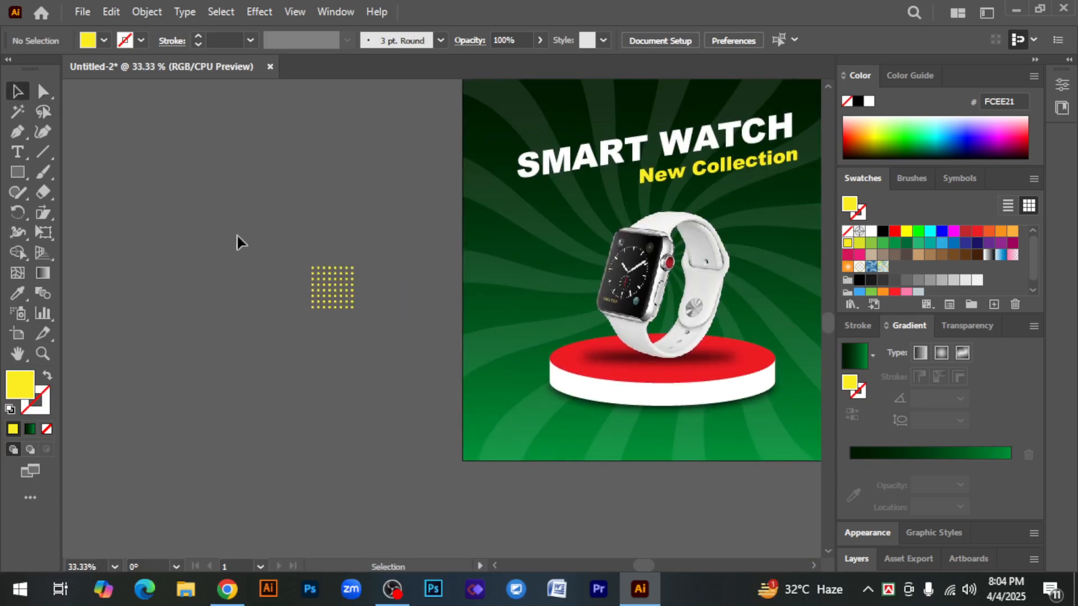
left_click_drag(258, 234, 402, 363)
left_click_drag(355, 309, 352, 308)
left_click(370, 339)
left_click_drag(299, 248, 365, 325)
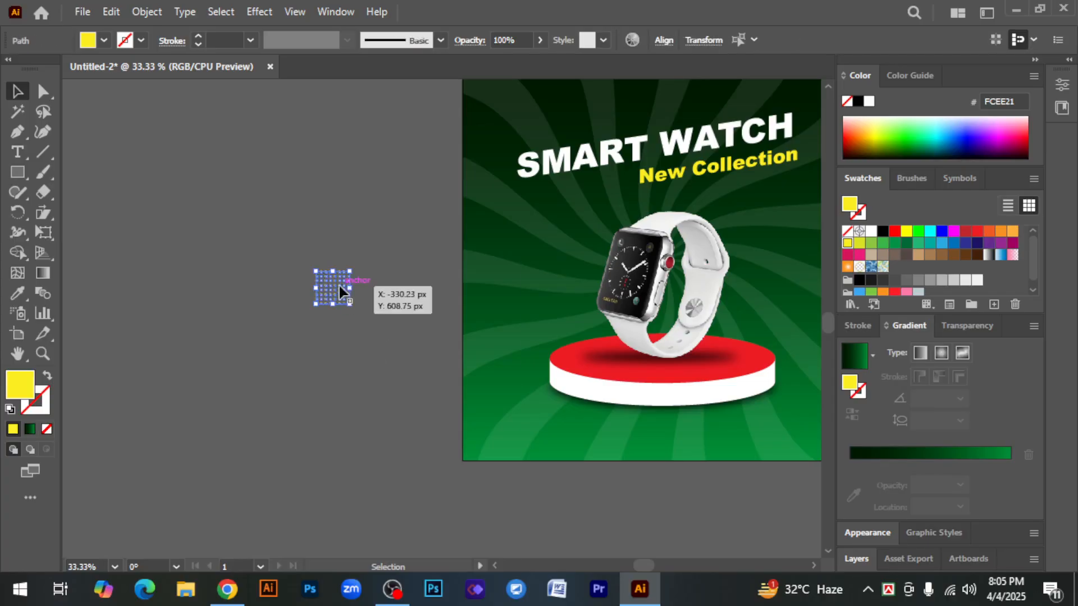
right_click(339, 286)
left_click(382, 326)
Step: Fill the grid group with white FFFFFF and place it in the artboard's lower-left corner, shrunk to about 82 px wide
key("space")
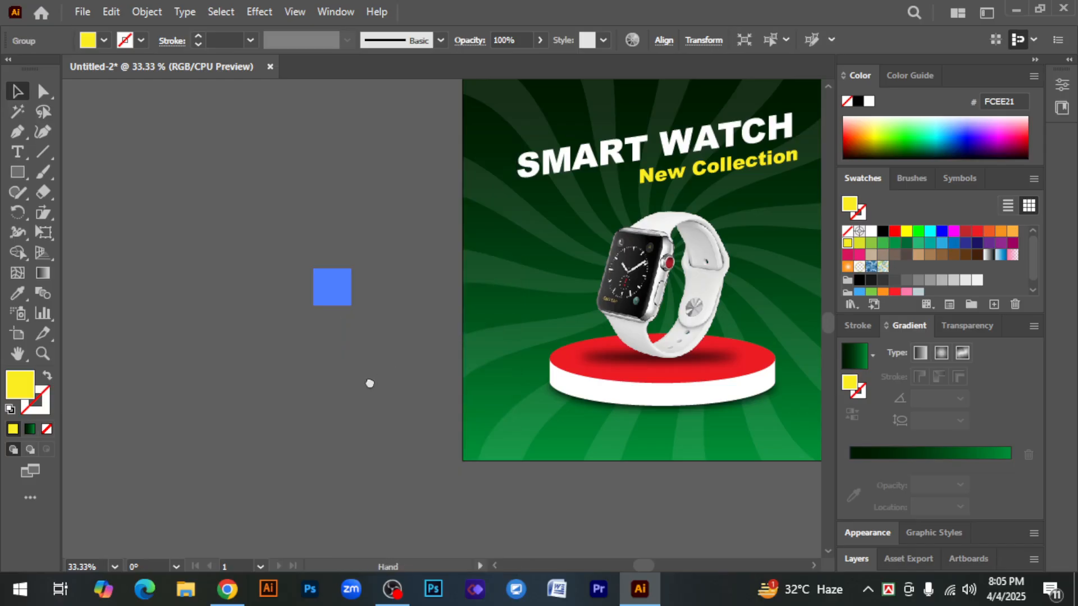
left_click_drag(368, 382, 287, 361)
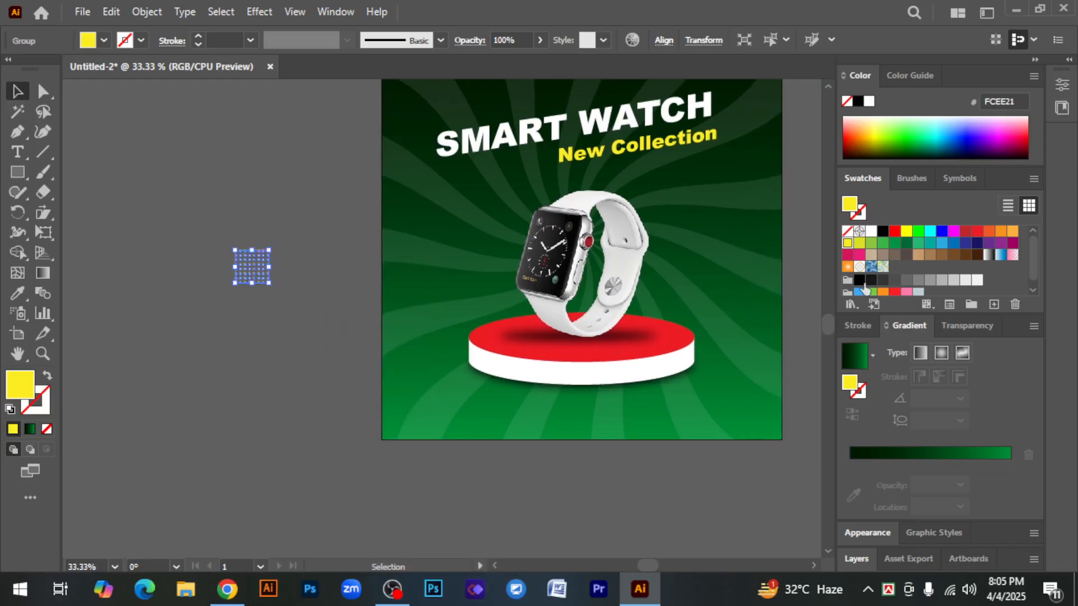
left_click(870, 230)
left_click(308, 343)
left_click_drag(244, 268, 408, 413)
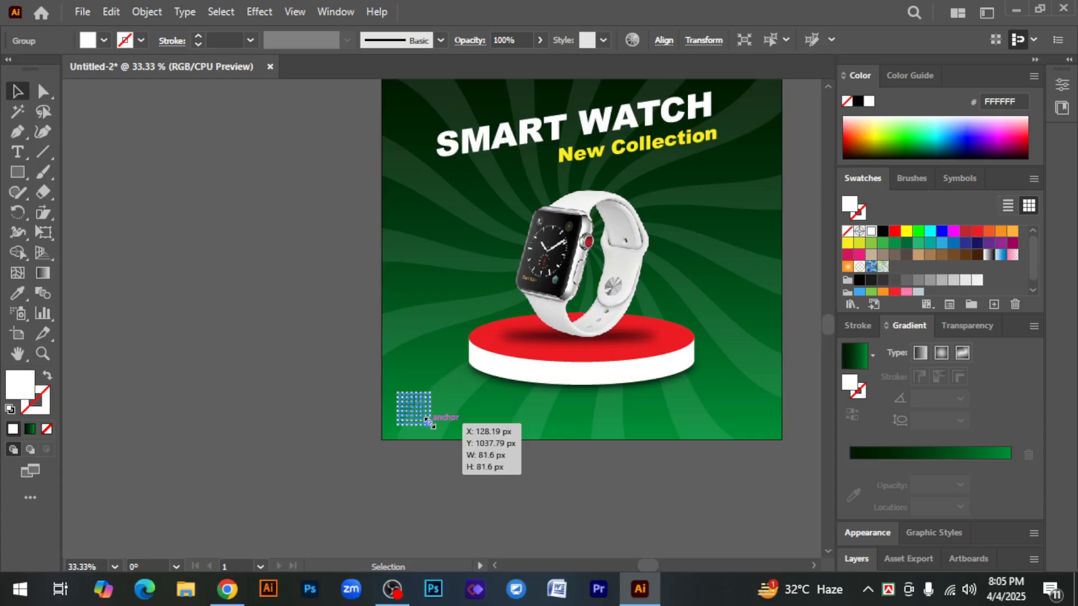
left_click(457, 470)
Step: Copy the white grid horizontally to the artboard's lower-right corner
left_click_drag(656, 473, 517, 450)
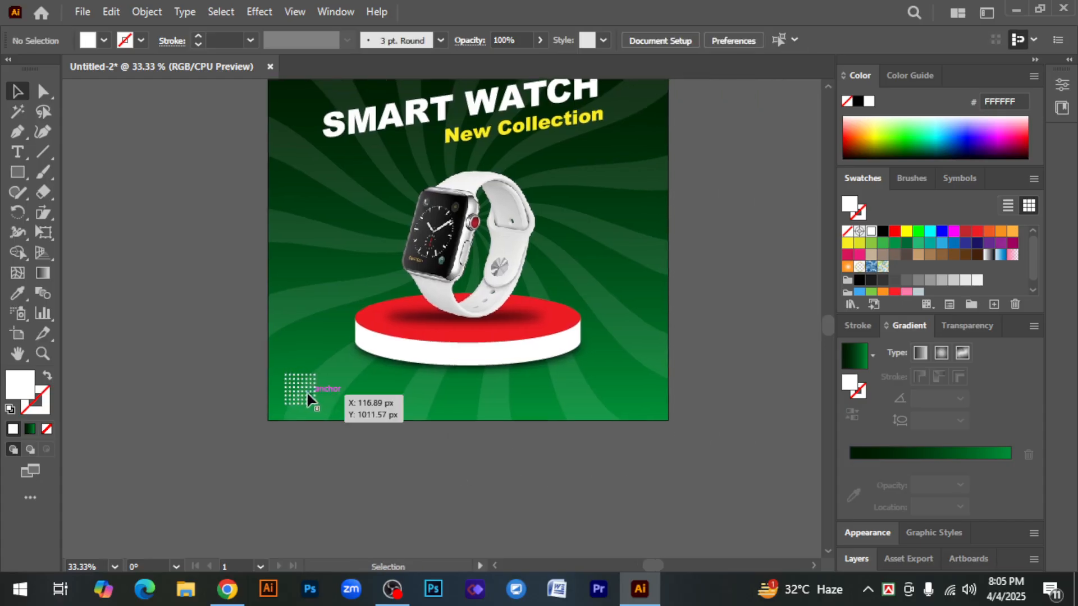
left_click_drag(308, 395, 643, 400)
left_click(714, 450)
scroll(711, 450, "right", 3)
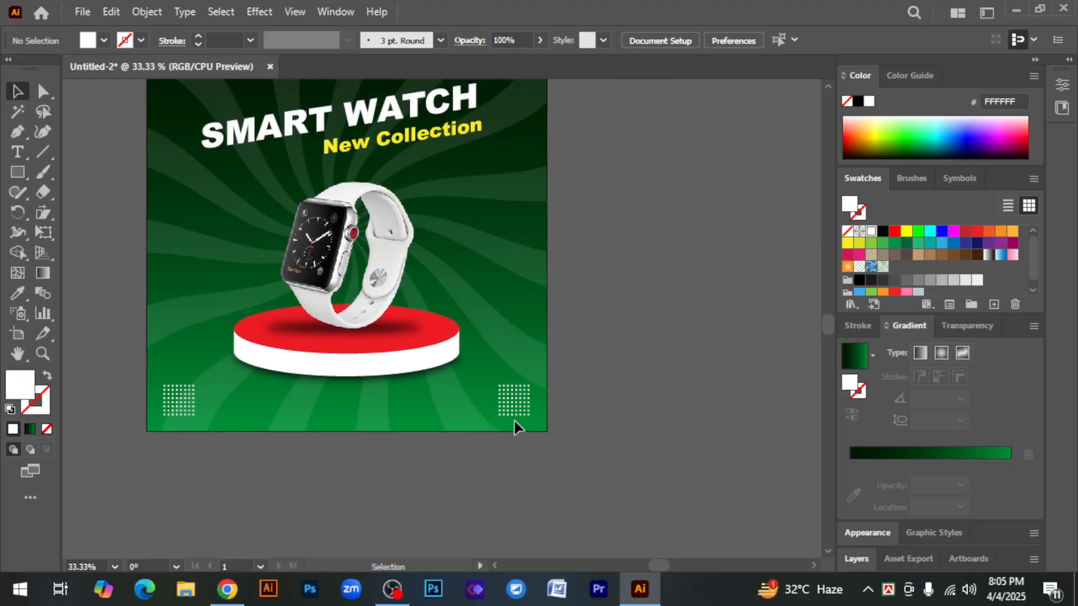
Step: Copy the lower-right grid onto the empty canvas beside the artboard and ungroup the copy
left_click(515, 404)
left_click_drag(515, 408, 697, 313)
left_click(706, 361)
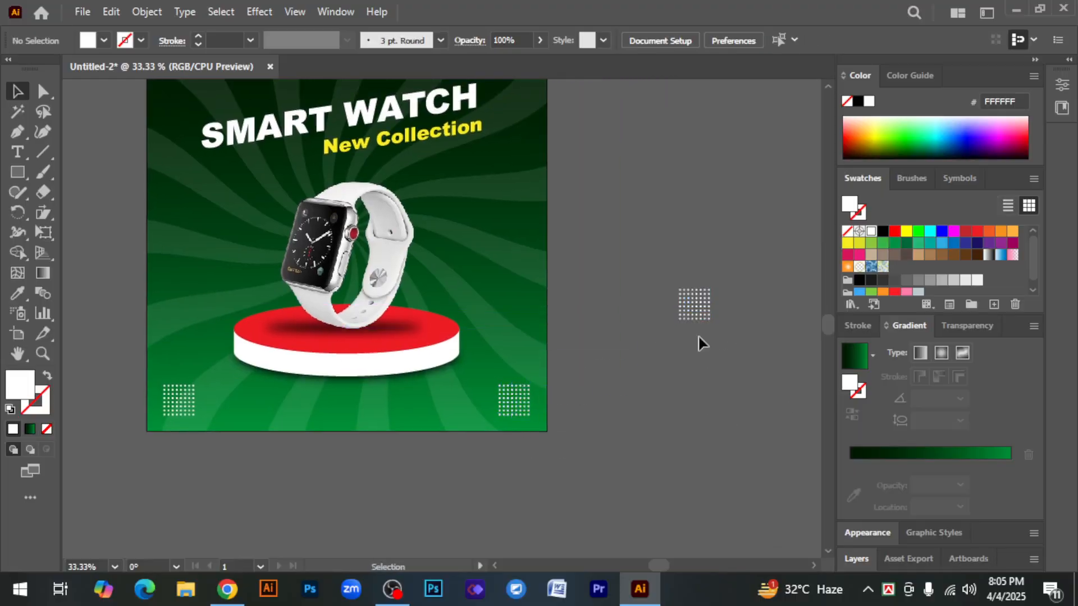
left_click(694, 312)
right_click(691, 310)
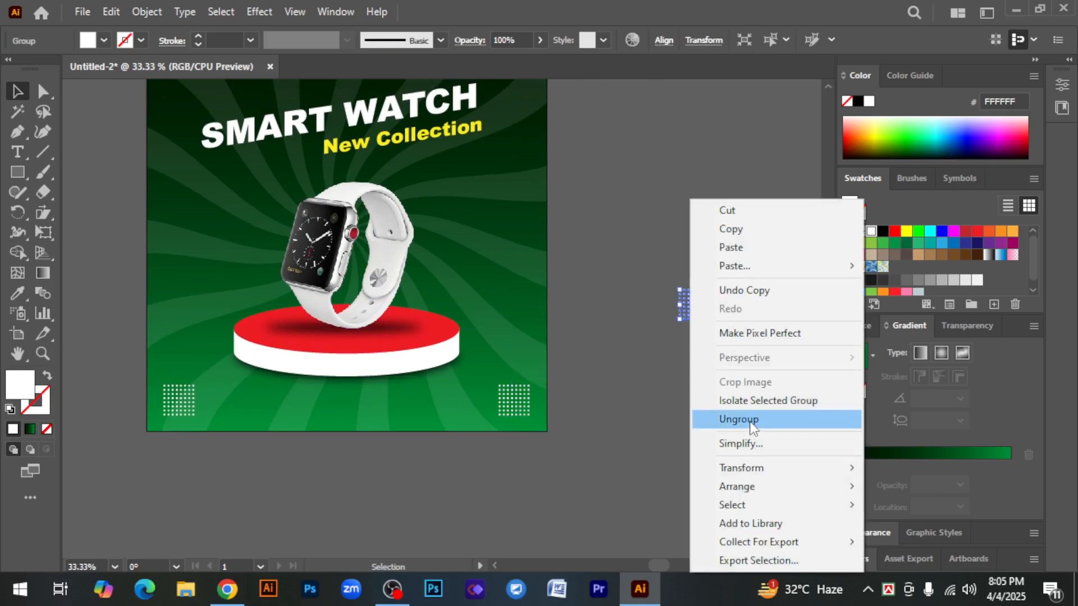
left_click(749, 419)
left_click(616, 370)
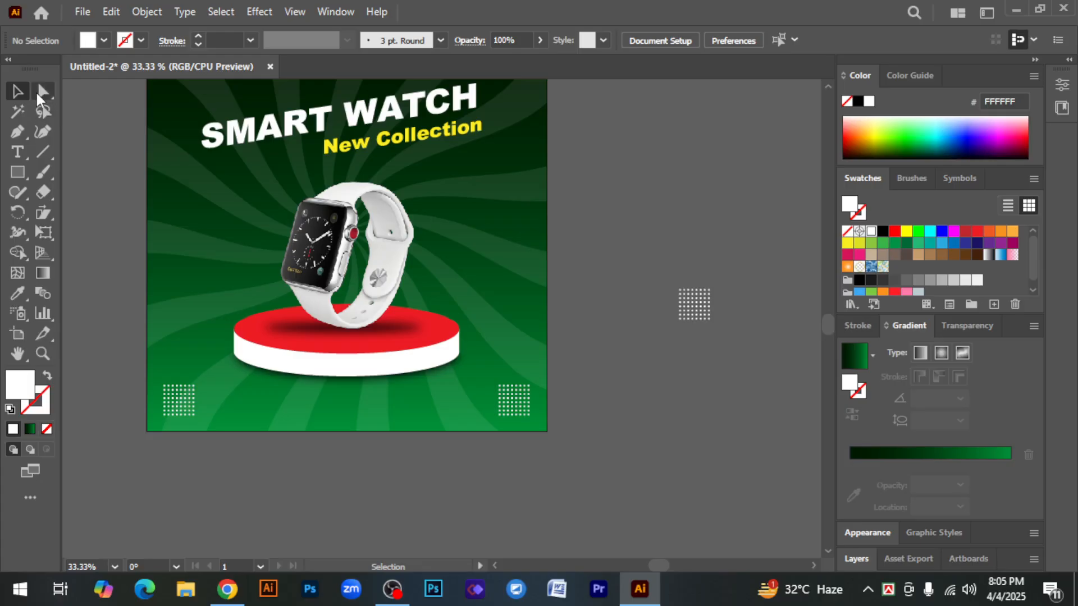
Step: Delete the four left columns of the ungrouped grid copy outside the artboard
left_click(635, 309, "ctrl")
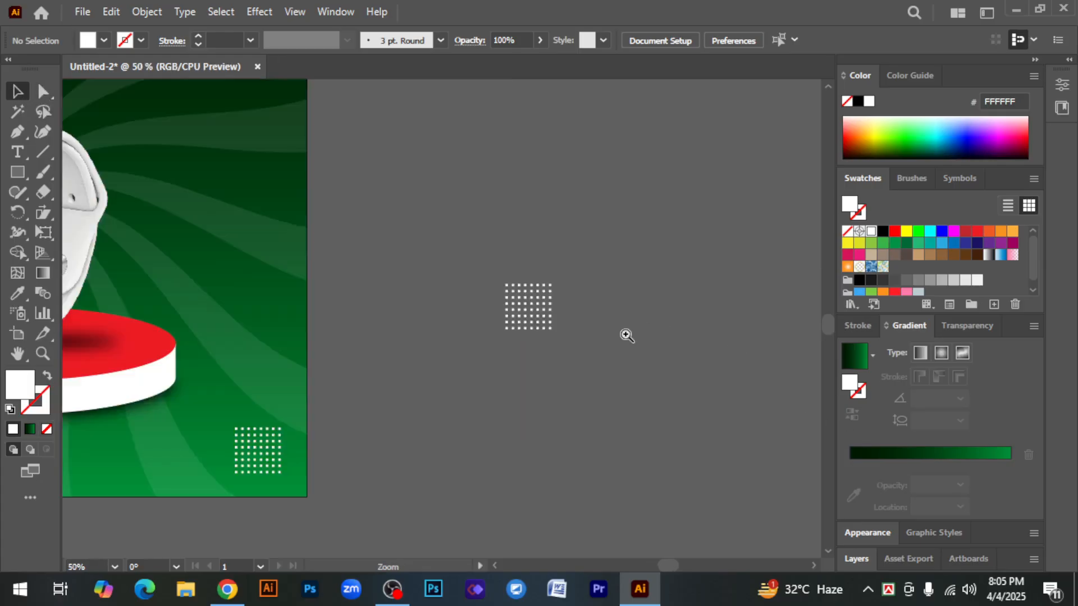
left_click(488, 310, "ctrl")
left_click_drag(395, 236, 466, 406)
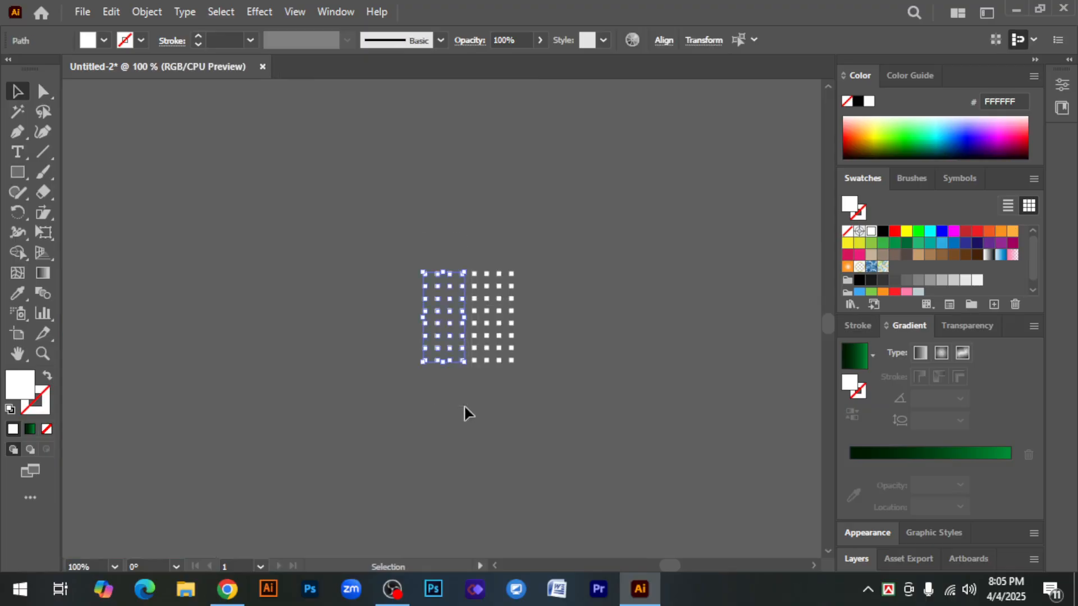
key("Delete")
Step: Group the remaining four columns of small white squares
left_click_drag(462, 250, 563, 436)
right_click(501, 300)
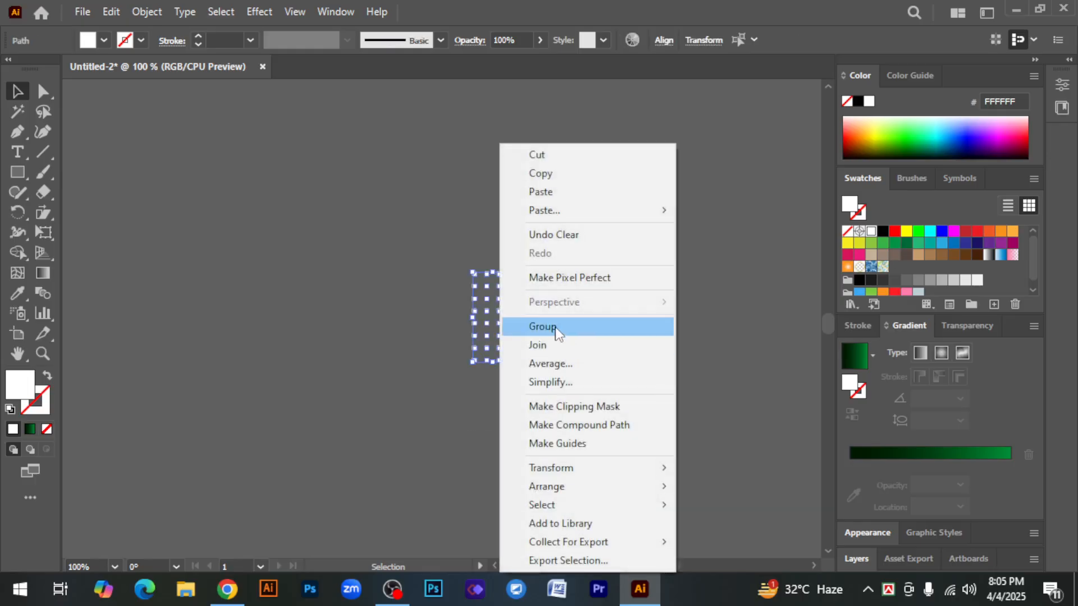
left_click(558, 324)
left_click(662, 370)
Step: Move the four-column grid group into the artboard's upper-right corner
key("ctrl+minus")
key("ctrl+minus")
left_click_drag(408, 353, 594, 449)
key("ctrl+minus")
left_click_drag(512, 420, 619, 481)
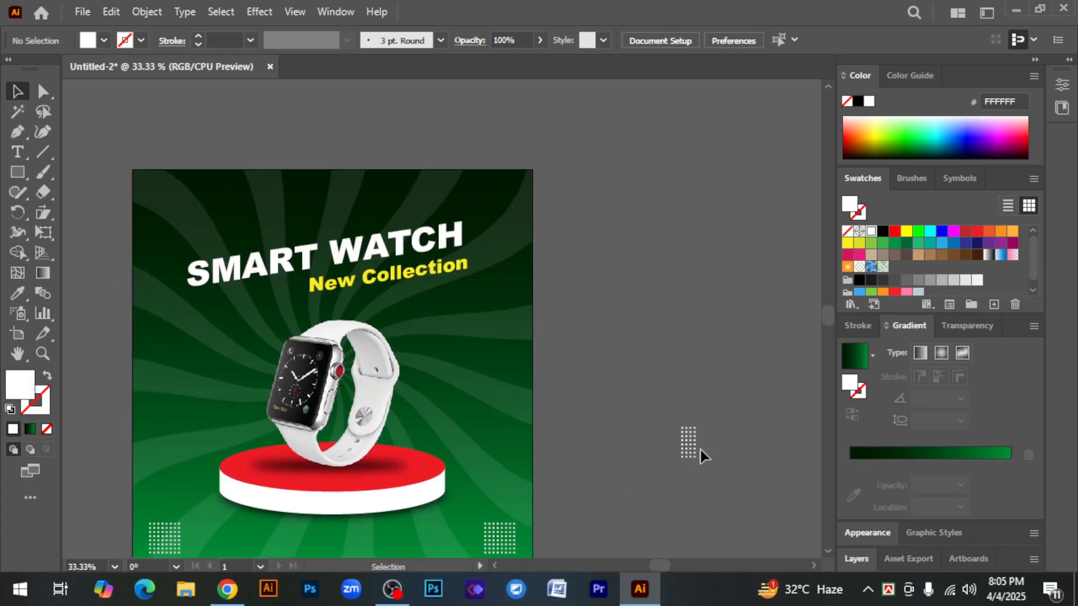
left_click_drag(690, 443, 518, 207)
scroll(625, 322, "left", 3)
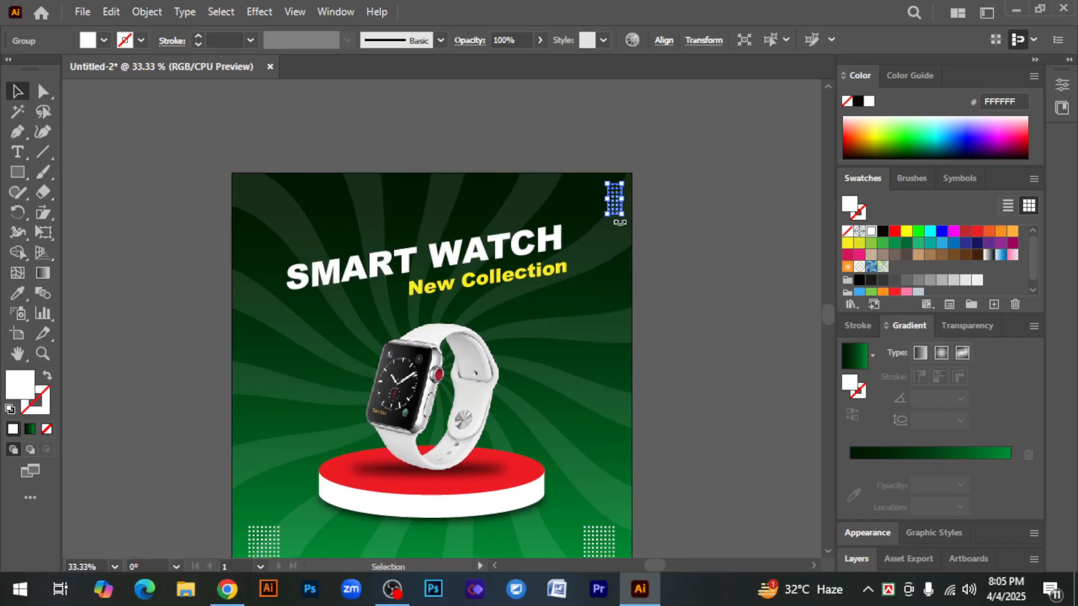
Step: Copy the four-column grid straight across to the artboard's upper-left corner, level with the one at the upper right
left_click_drag(615, 209, 251, 208)
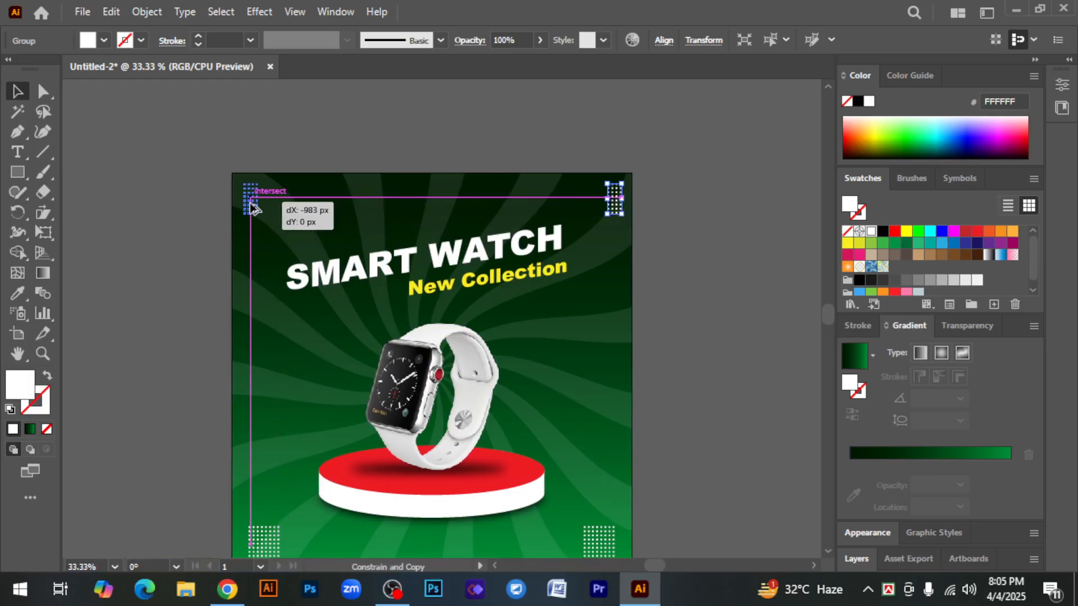
left_click_drag(251, 207, 249, 205)
left_click(715, 364)
key("ctrl+minus")
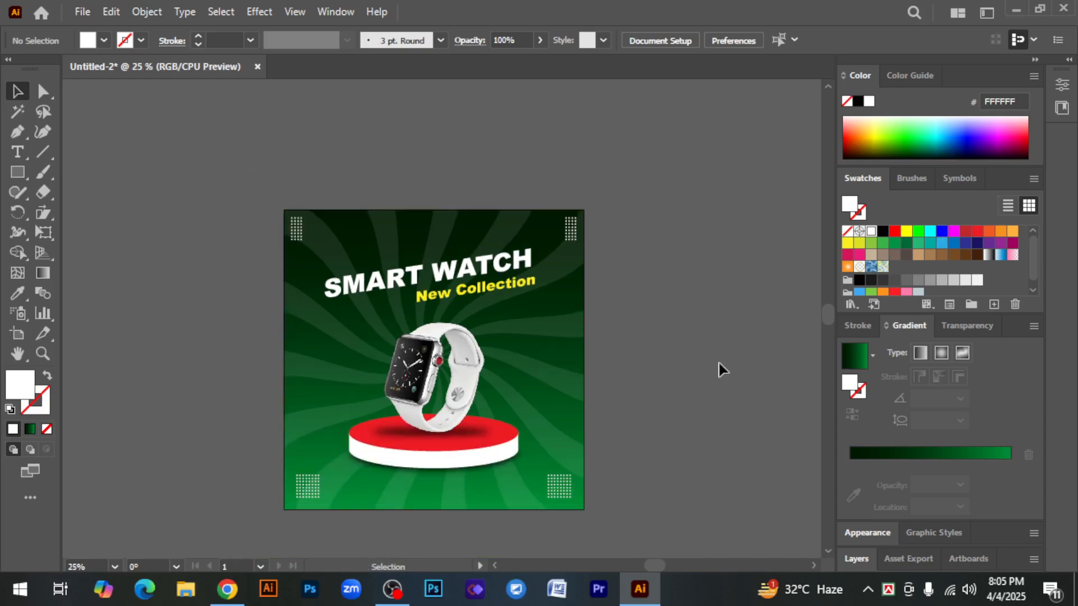
key("space")
left_click_drag(679, 407, 730, 324)
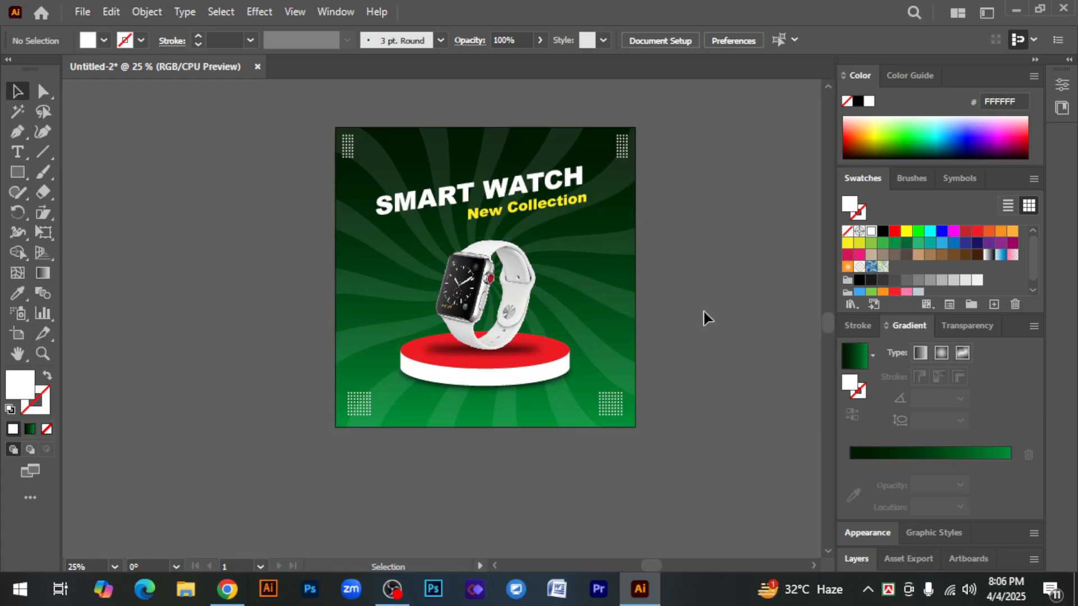
Step: Draw a circle left of the watch with the Ellipse tool and fill it with yellow FCEE21
left_click(16, 172)
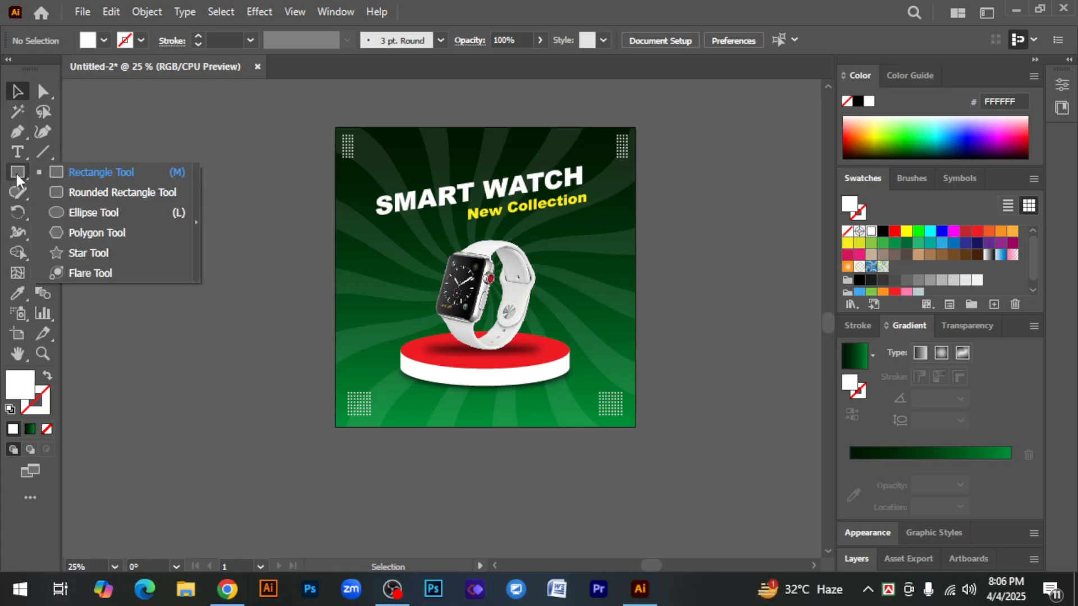
left_click(84, 212)
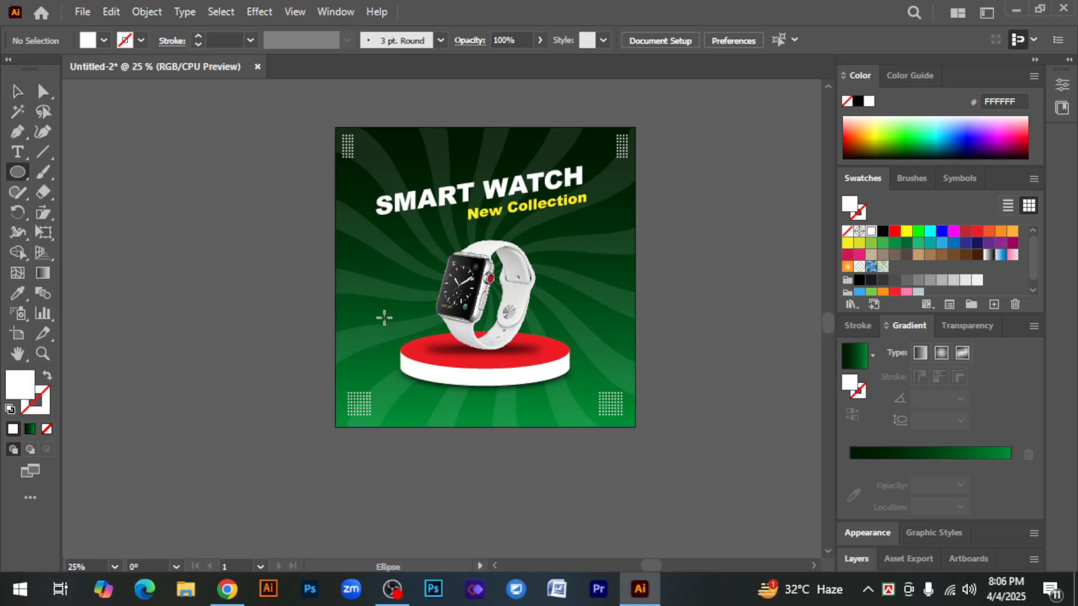
left_click_drag(389, 282, 408, 315)
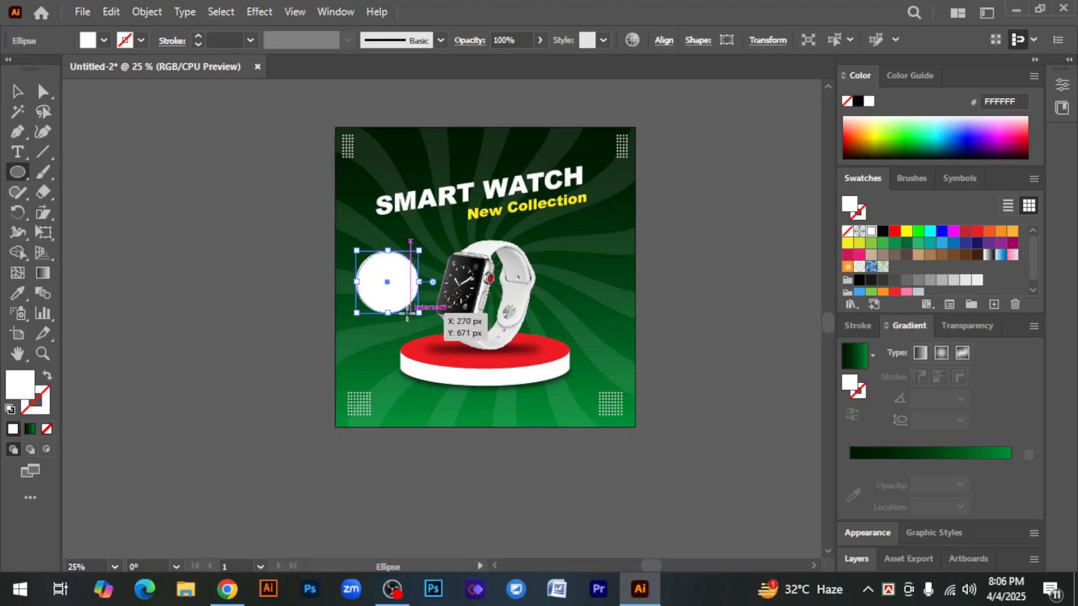
left_click(17, 90)
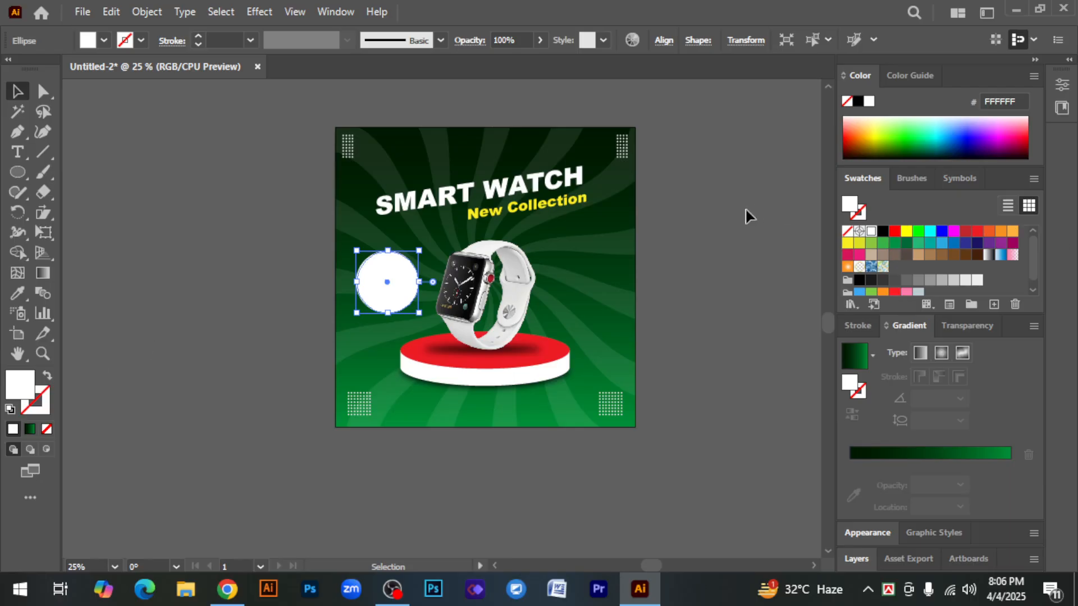
left_click(848, 244)
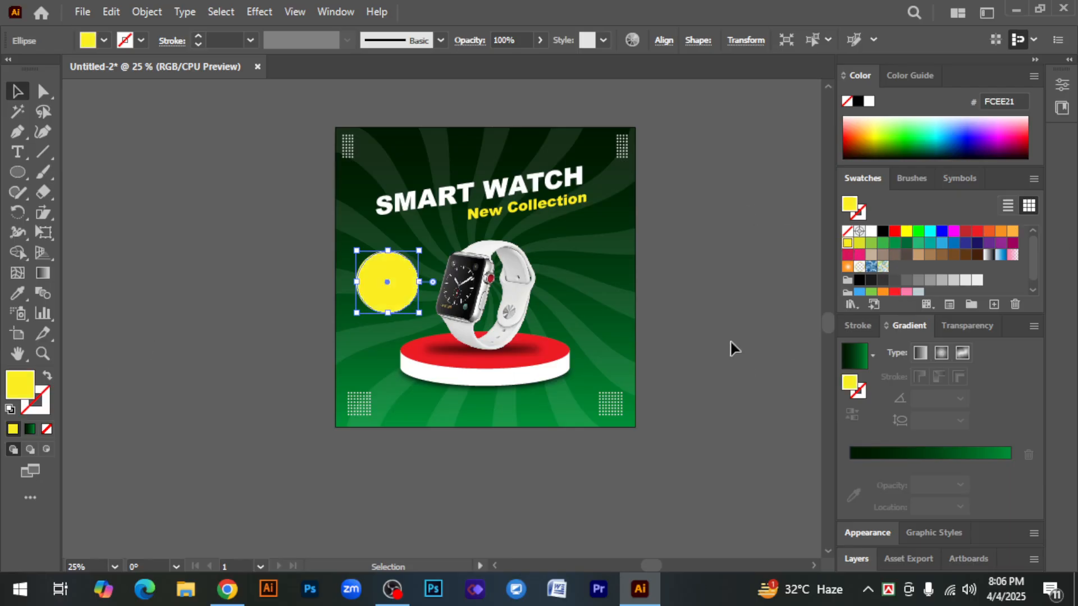
left_click(730, 341)
Step: Place a copy of the yellow circle directly behind it and fill the copy with black 000000
left_click(428, 298, "ctrl")
left_click(387, 303)
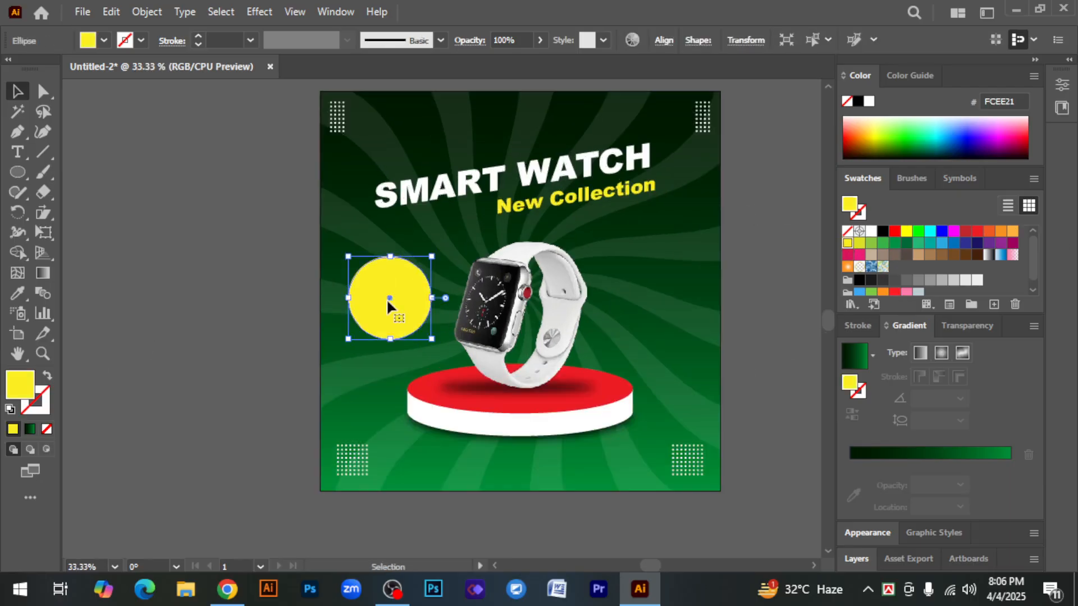
key("a")
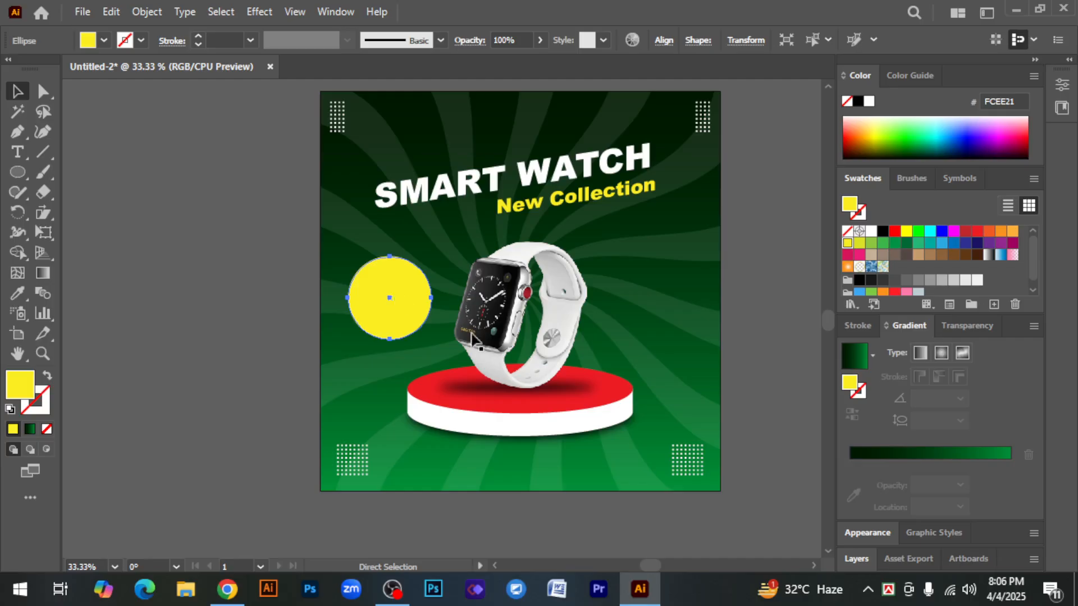
key("v")
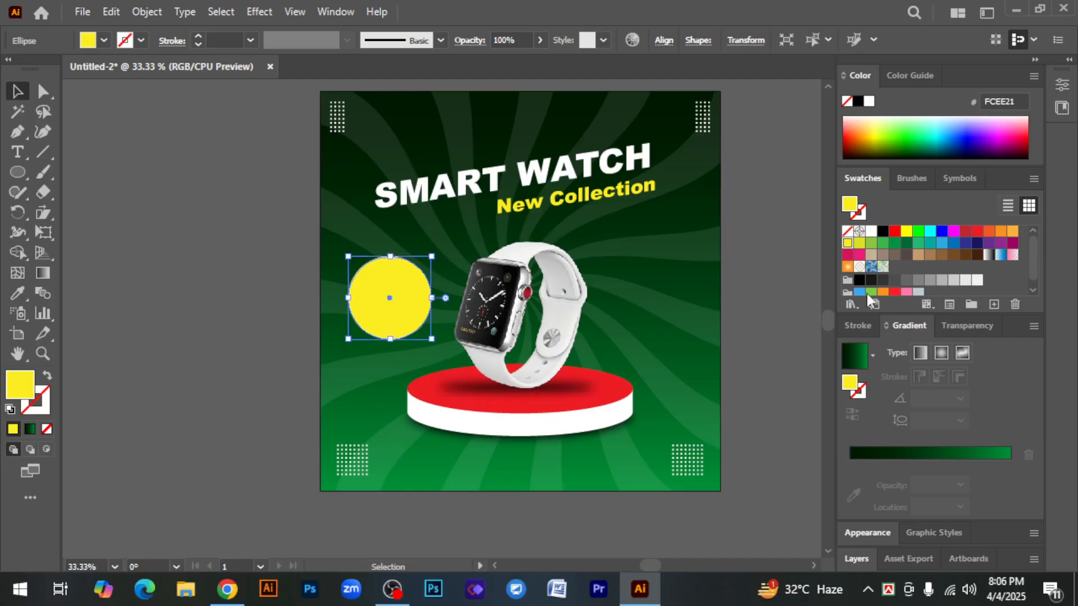
left_click(883, 232)
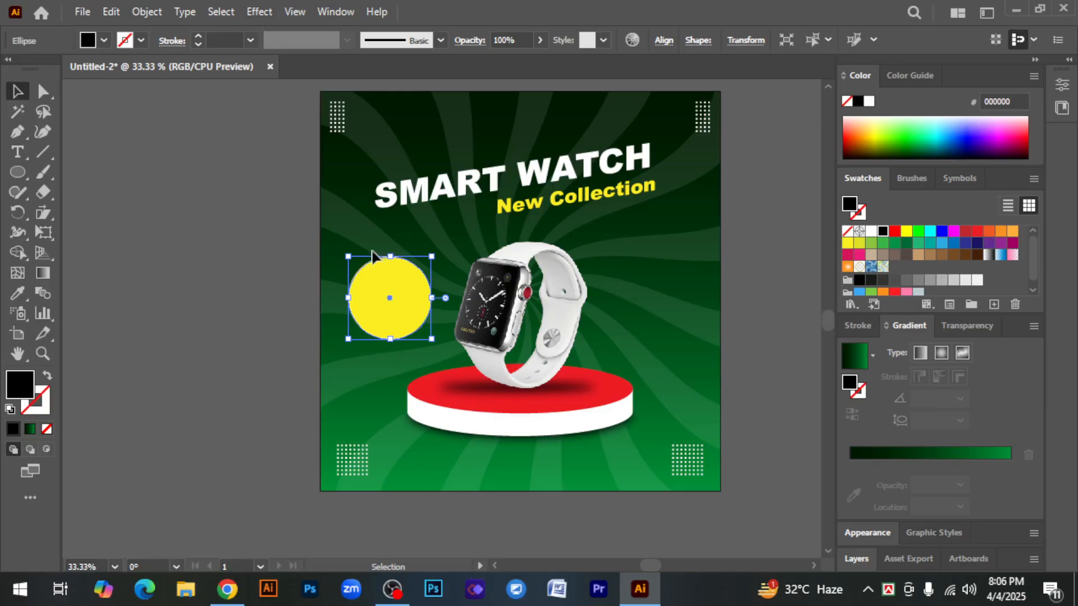
Step: Apply a Gaussian Blur with a 52.0638-pixel radius to the black circle behind the yellow one
left_click(261, 11)
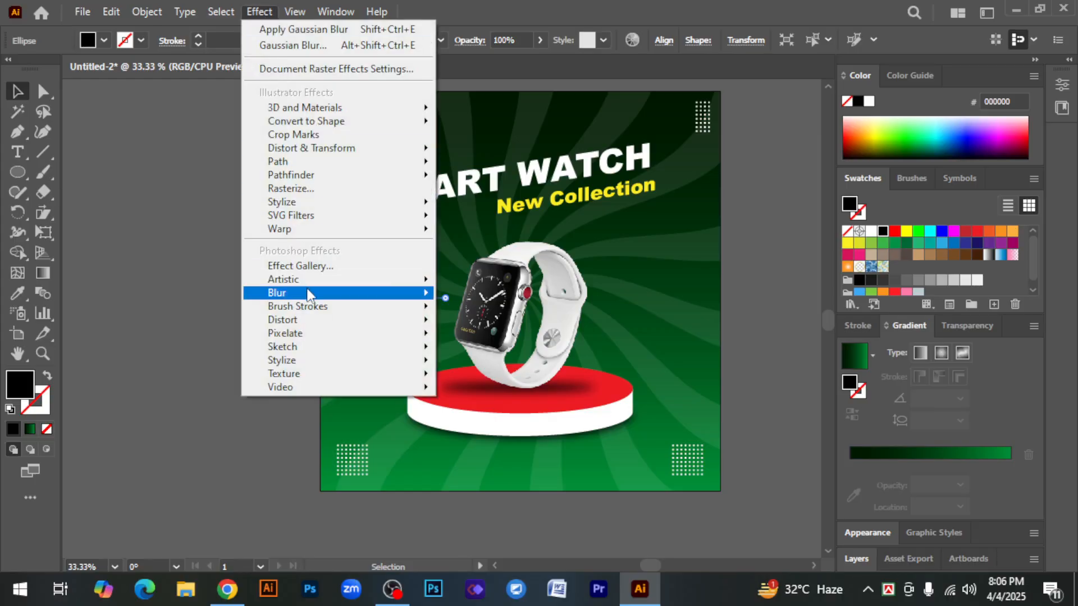
mouse_move(313, 296)
left_click(508, 295)
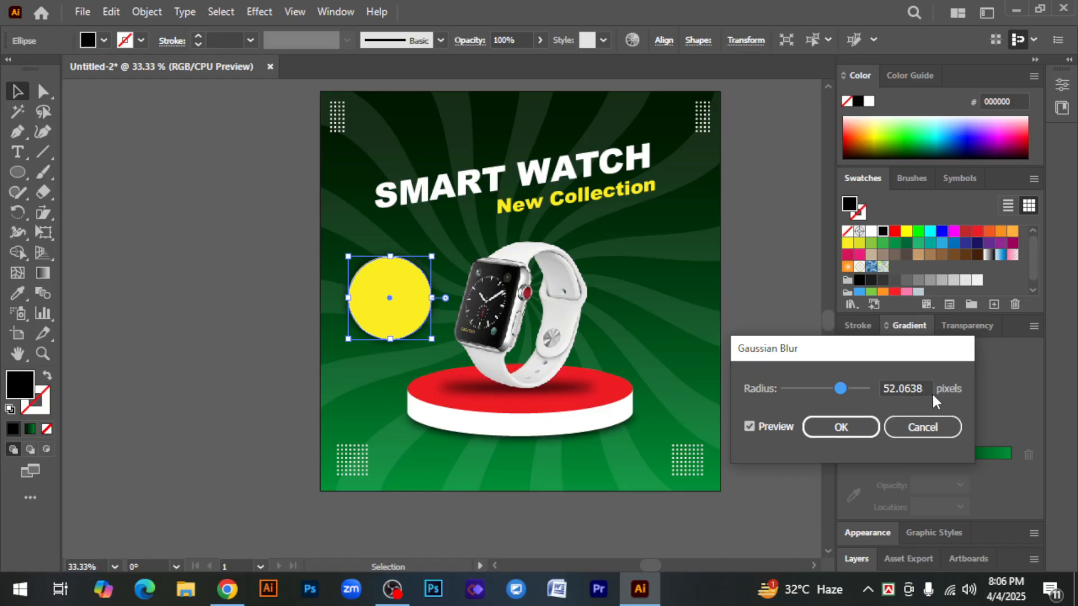
left_click(841, 428)
left_click(228, 403)
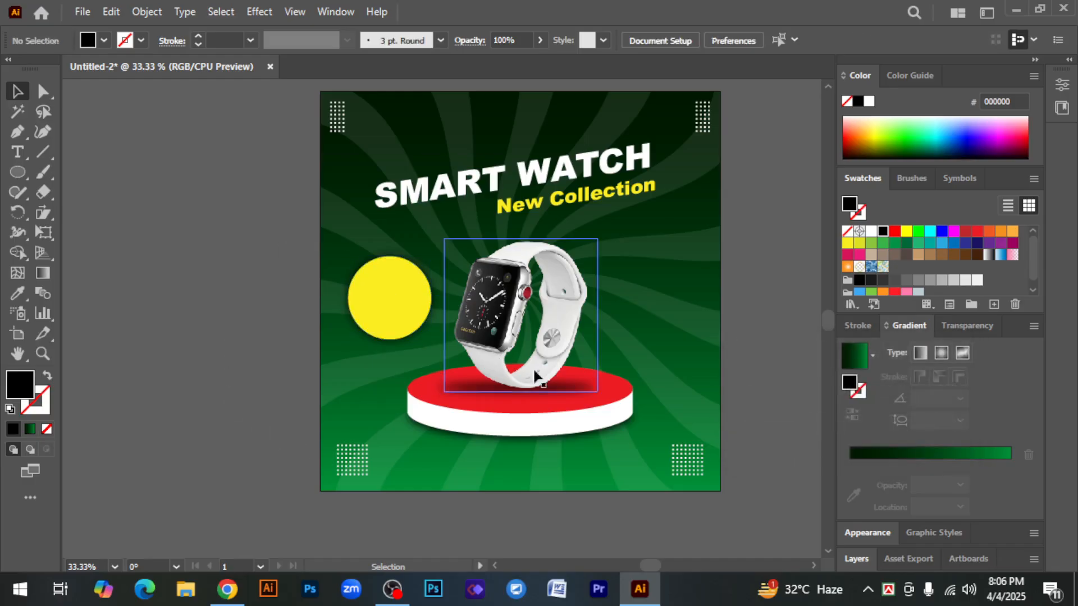
Step: Give the yellow circle a red FF0000 stroke with a weight of 10 pt
left_click(399, 294)
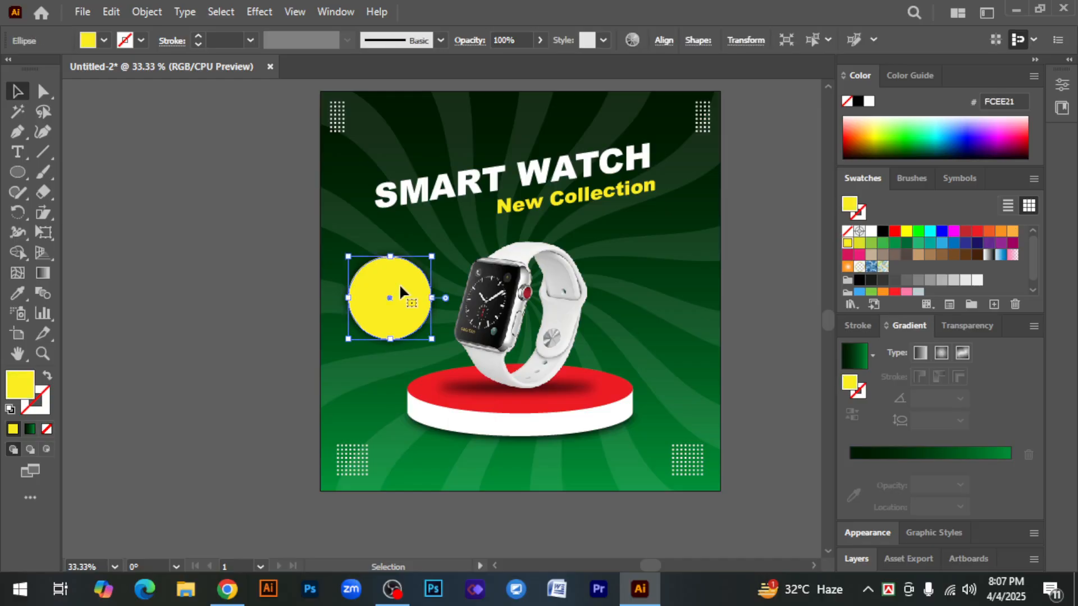
left_click(45, 394)
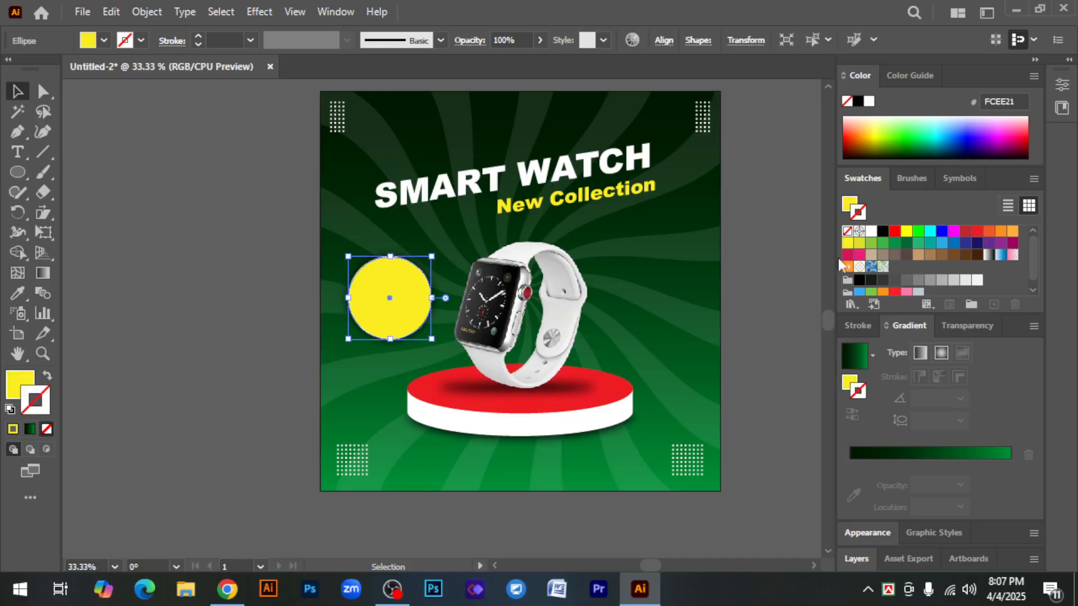
left_click(895, 232)
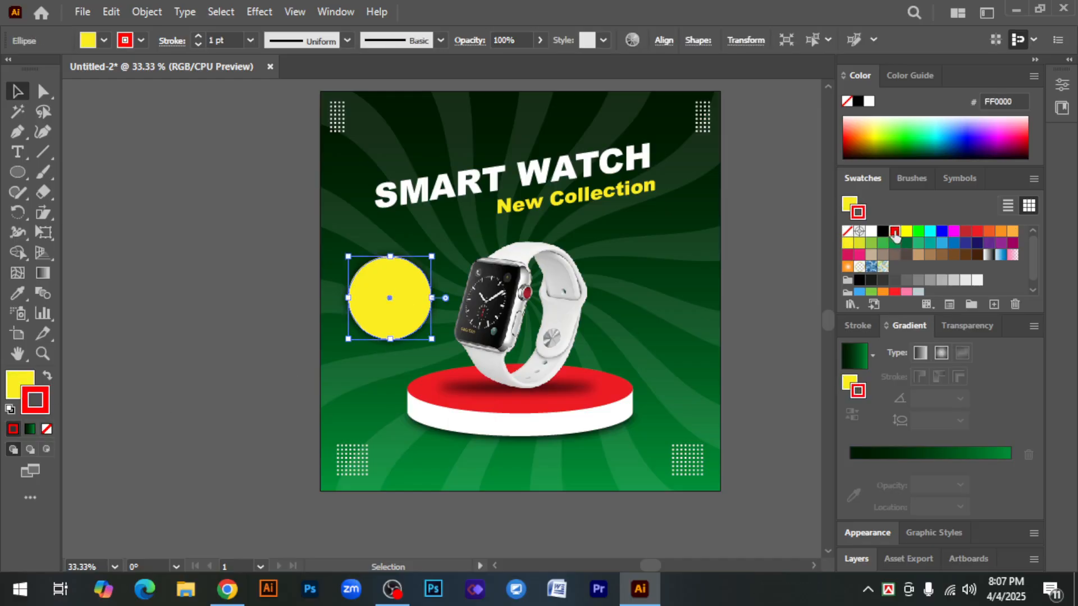
left_click(197, 36)
left_click(198, 36)
left_click(197, 37)
left_click(197, 36)
left_click(197, 37)
left_click(197, 37)
left_click(197, 36)
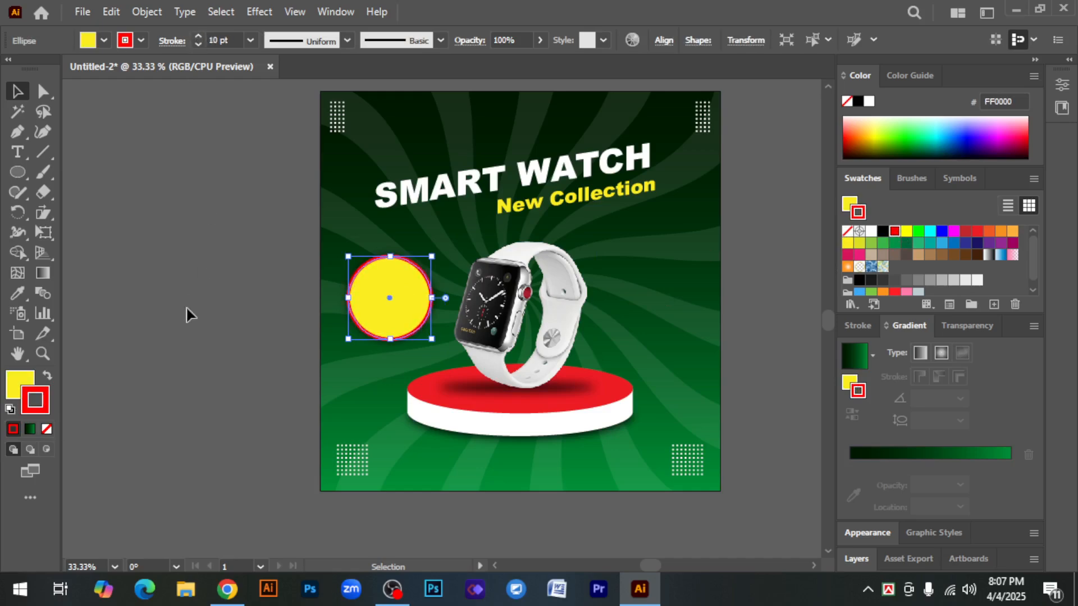
left_click(133, 260)
Step: Add the text "50% off" on two lines in the empty area beside the artboard
left_click(18, 152)
left_click(174, 290)
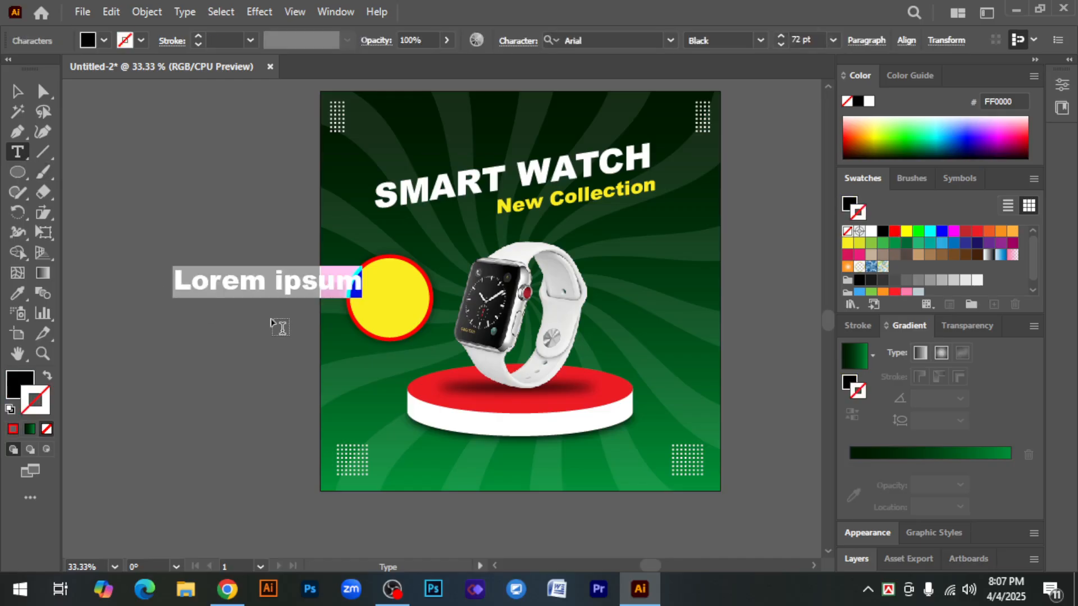
type("50")
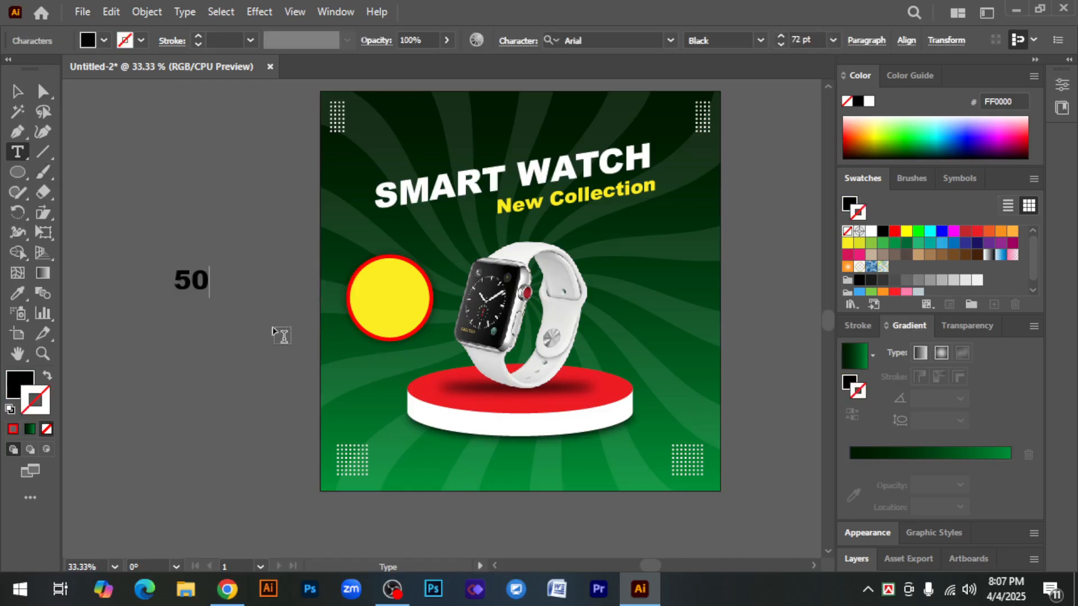
type("% ")
type("off")
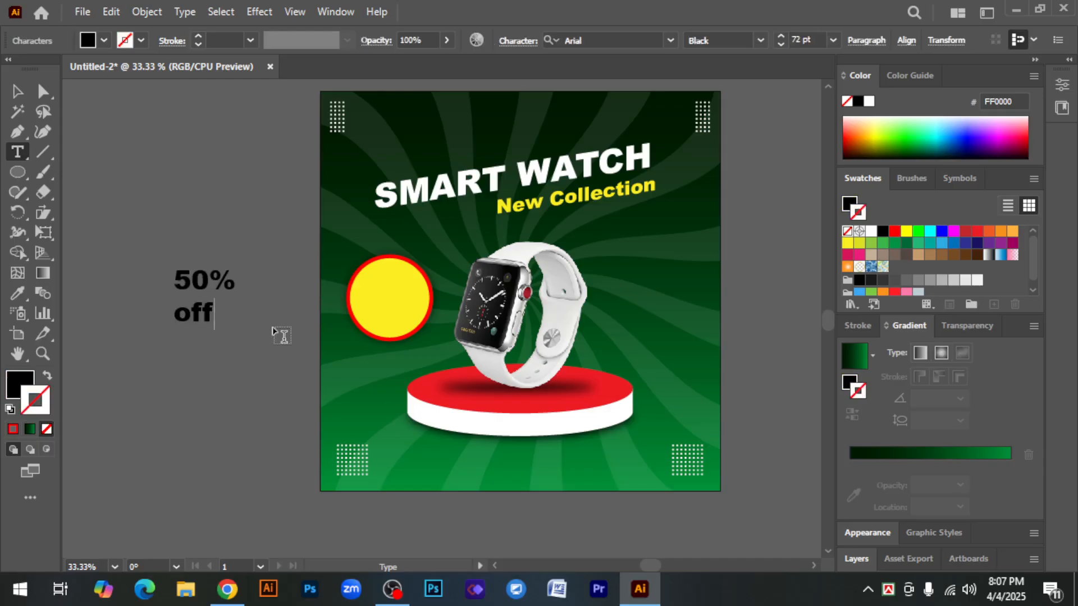
Step: Centre-align both lines of the "50% off" text
left_click_drag(174, 278, 238, 335)
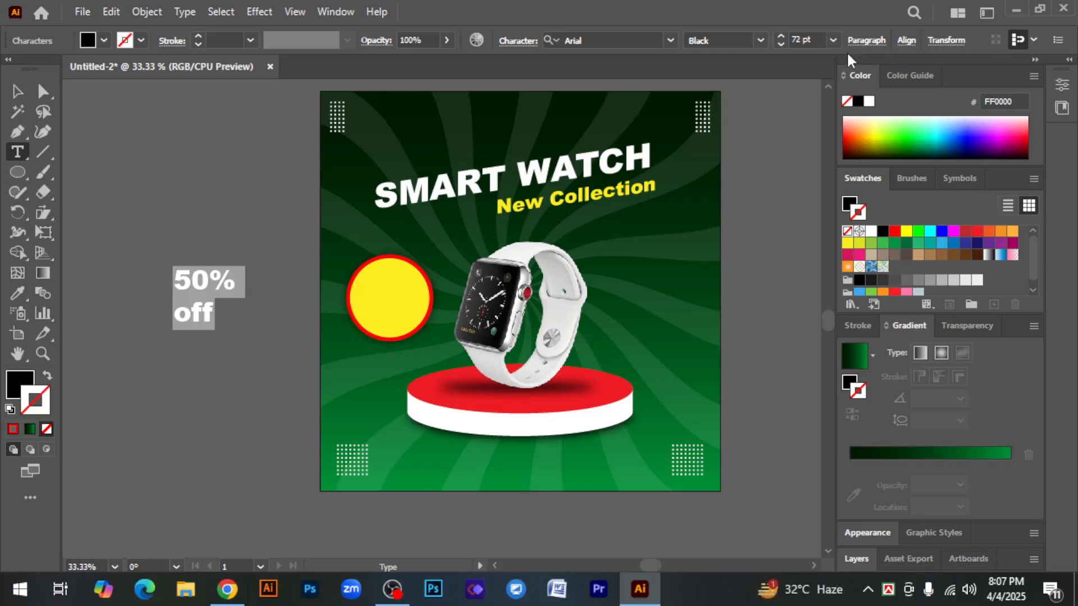
left_click(865, 43)
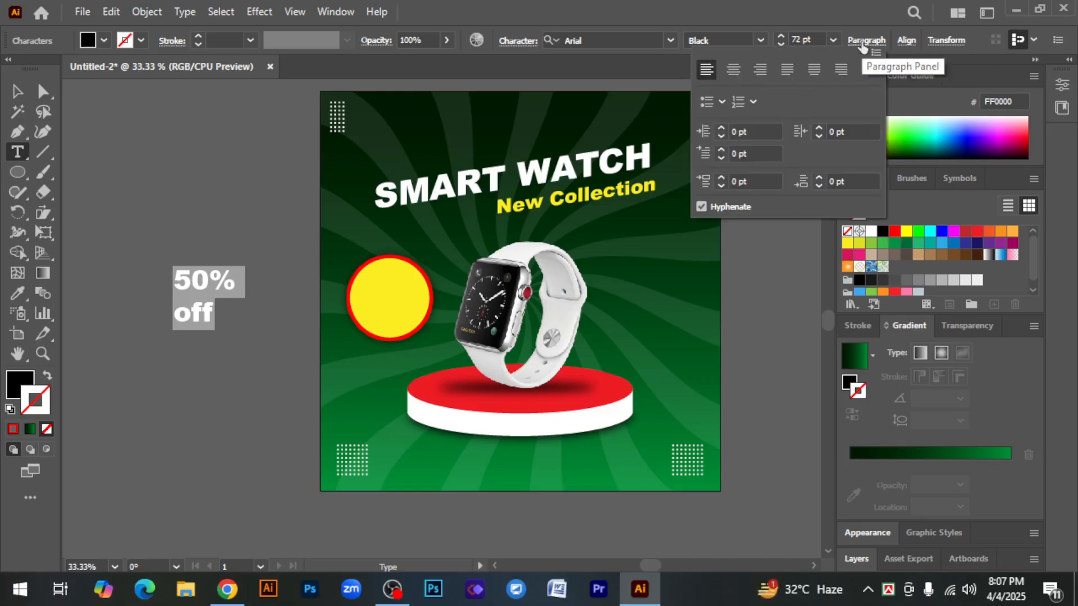
left_click(732, 70)
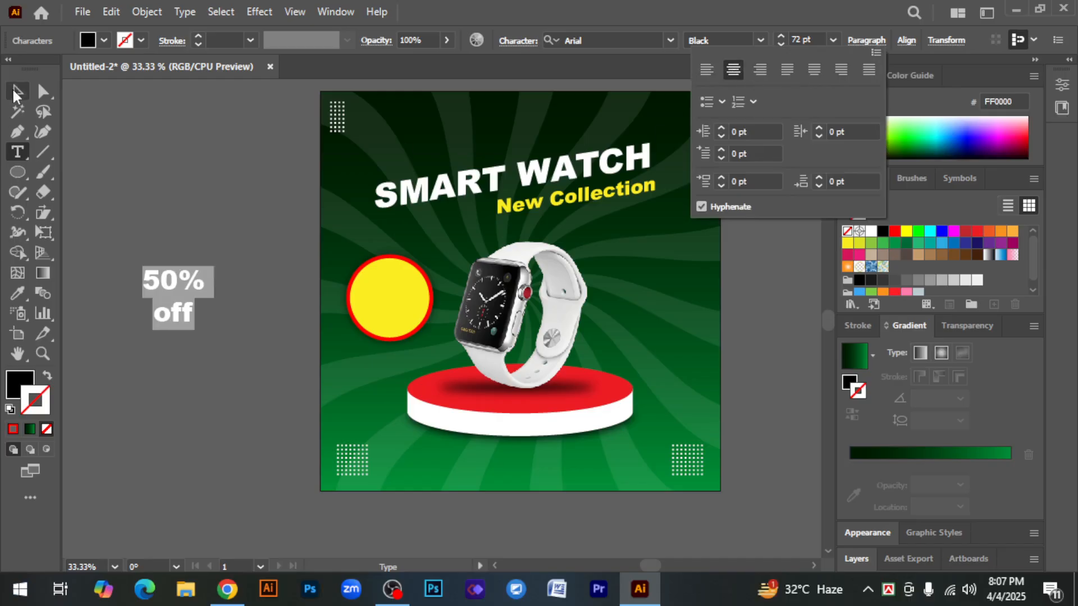
key("Escape")
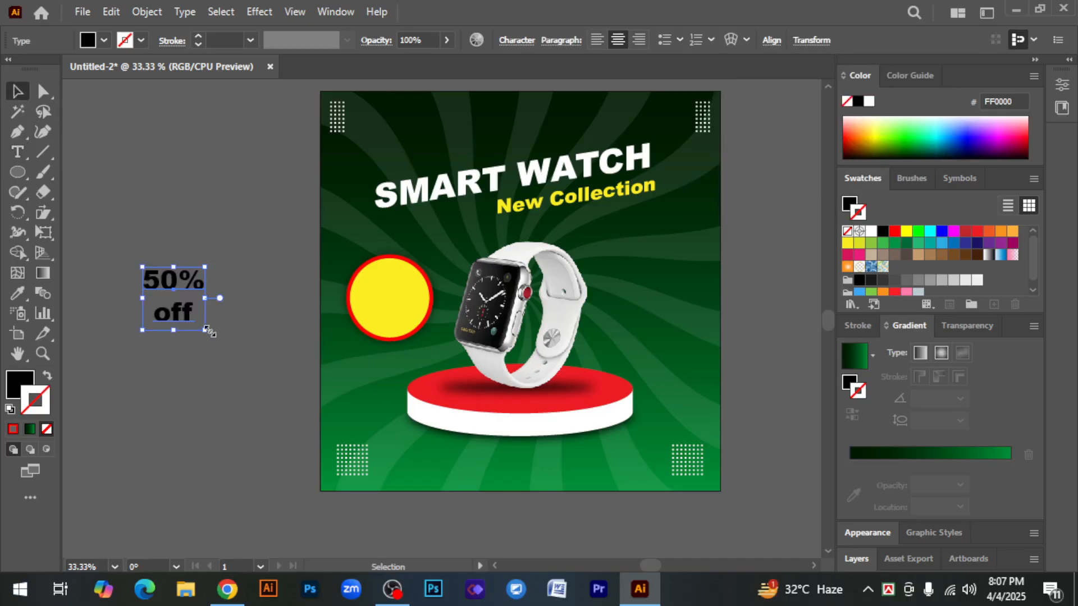
Step: Scale the "50% off" text down slightly and give it a red FF0000 fill with no stroke
left_click_drag(206, 330, 200, 324)
left_click(894, 231)
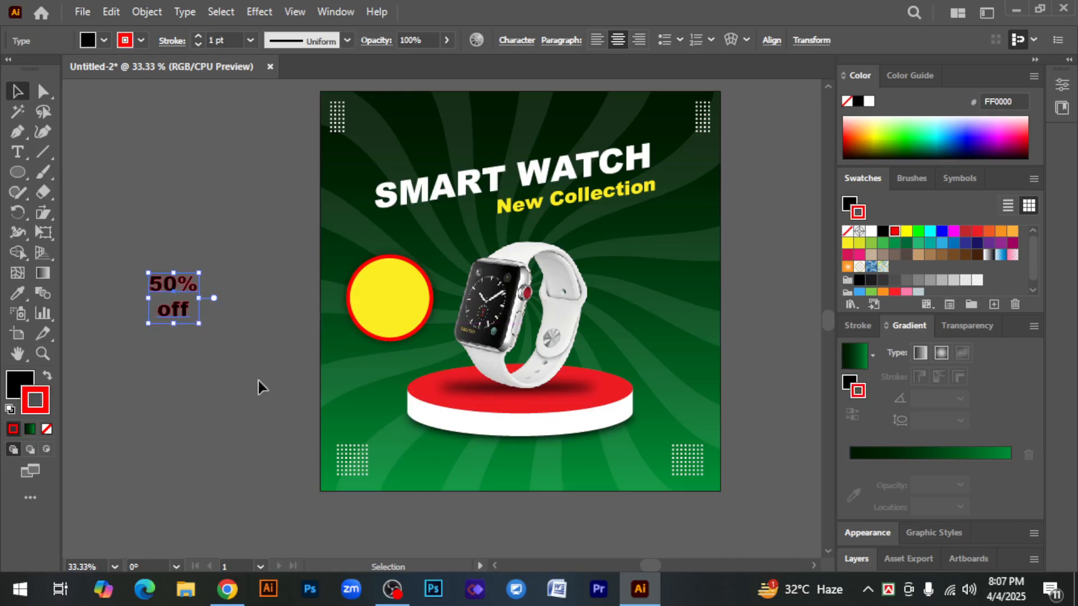
left_click(47, 375)
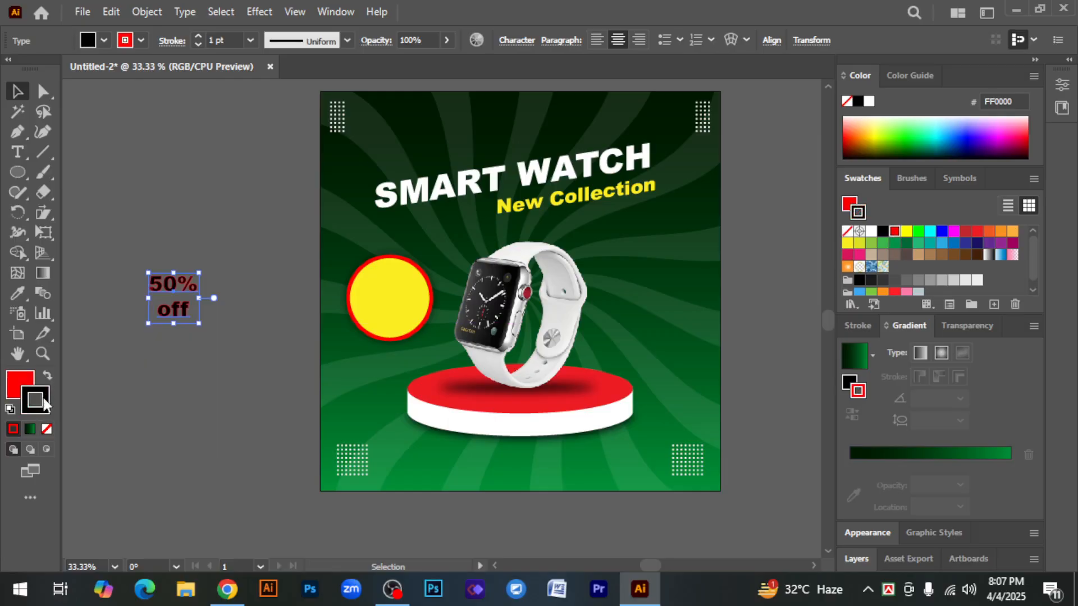
left_click(46, 429)
Step: Move the "50% off" text into the middle of the yellow circle badge
left_click_drag(175, 290, 389, 296)
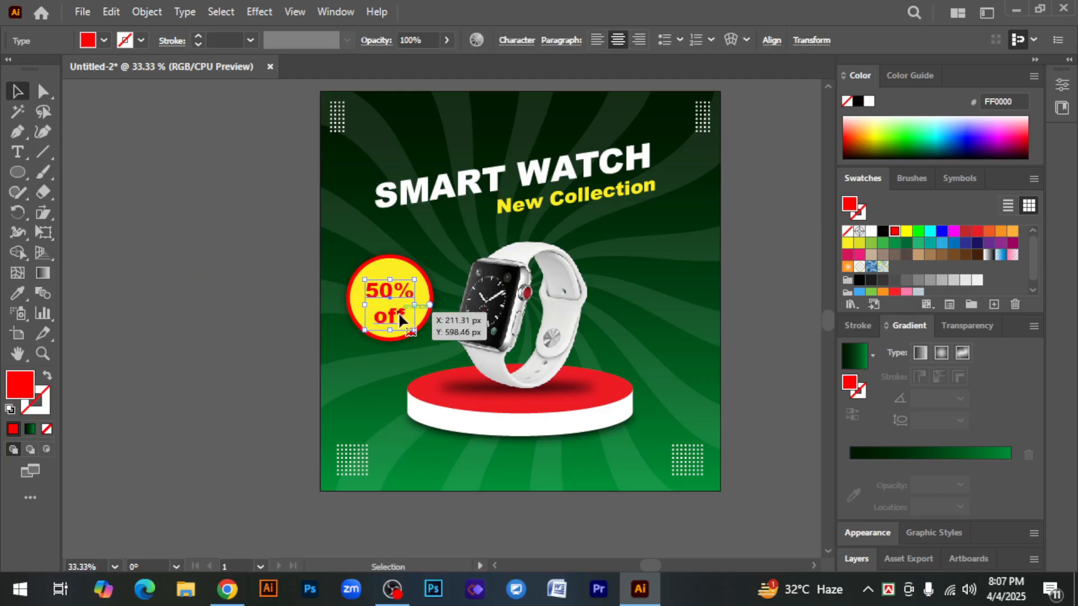
key("ctrl+equal")
key("ctrl+equal")
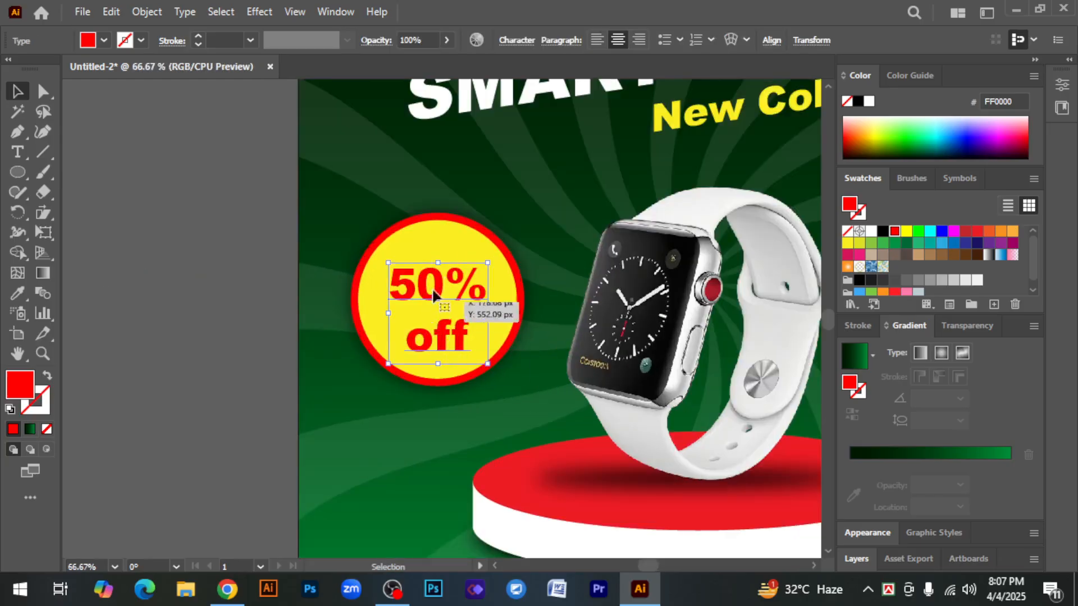
left_click(247, 345)
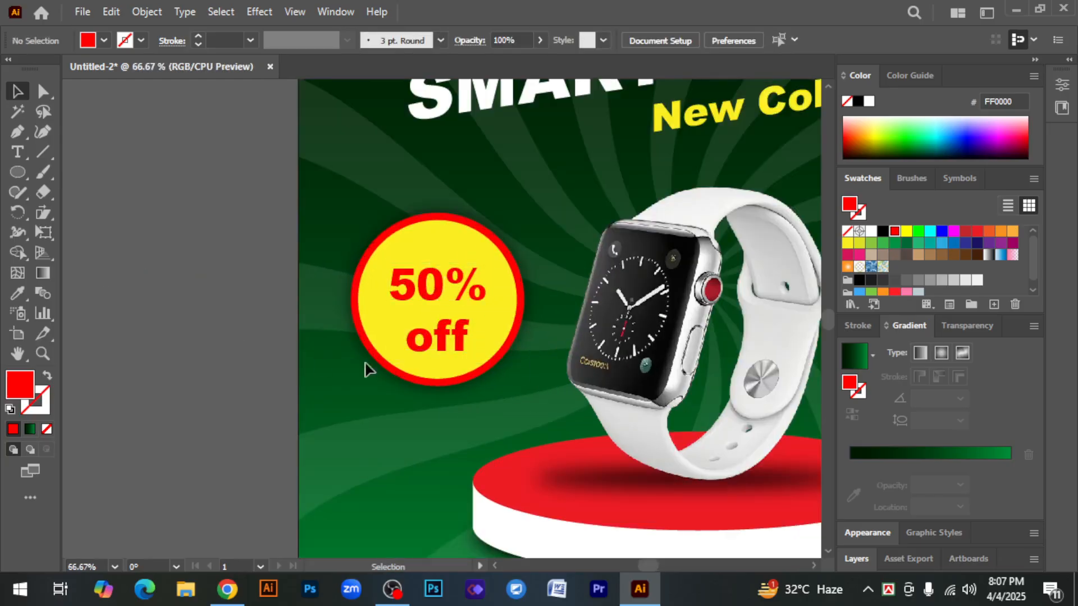
Step: Tighten the line spacing of the "50% off" text and nudge the text slightly within the badge
left_click(423, 283)
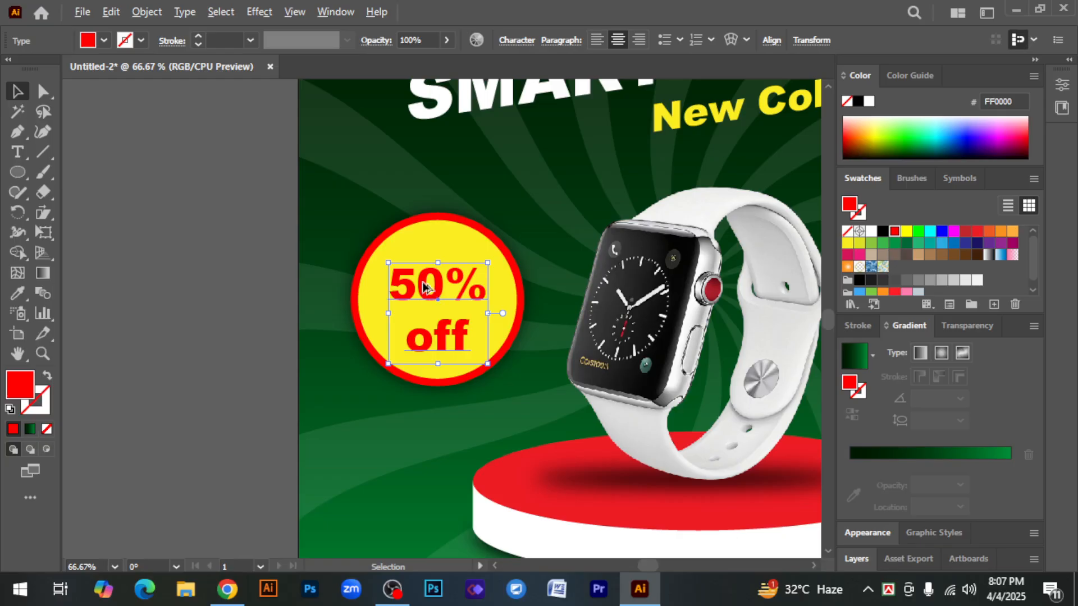
key("alt+Up")
key("alt+Up")
key("alt+Up")
key("alt+Up")
key("alt+Up")
key("alt+Up")
key("alt+Up")
key("alt+Up")
key("alt+Up")
key("alt+Up")
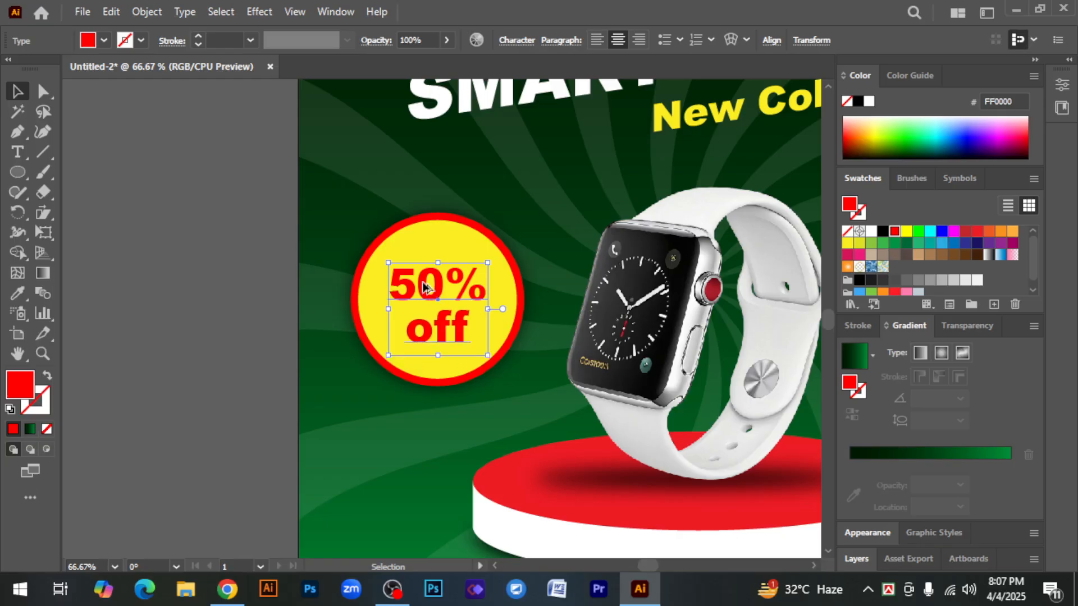
key("alt+Up")
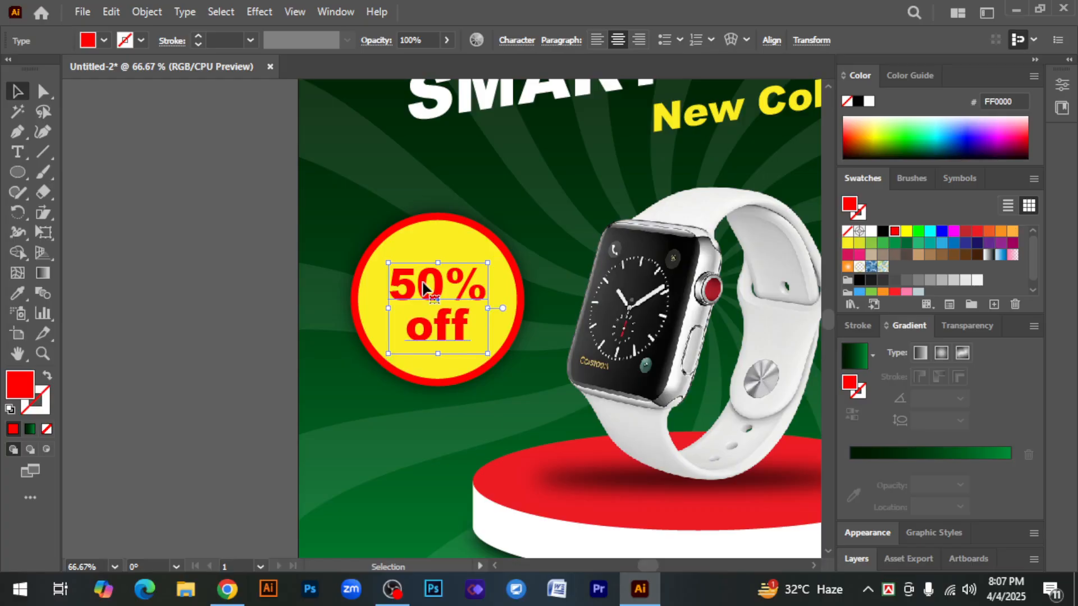
left_click(210, 297)
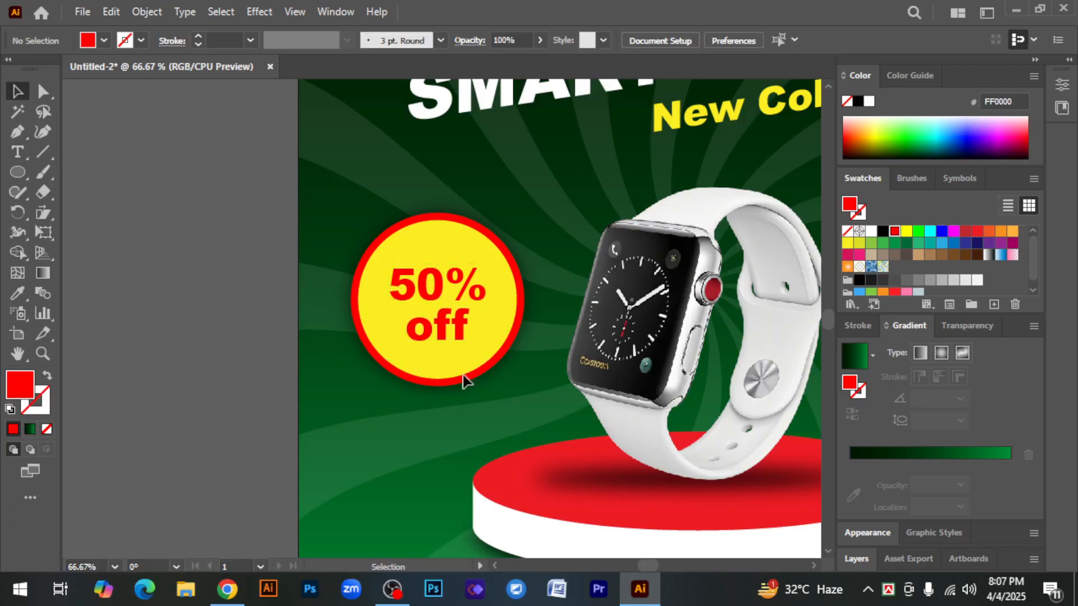
left_click(436, 295)
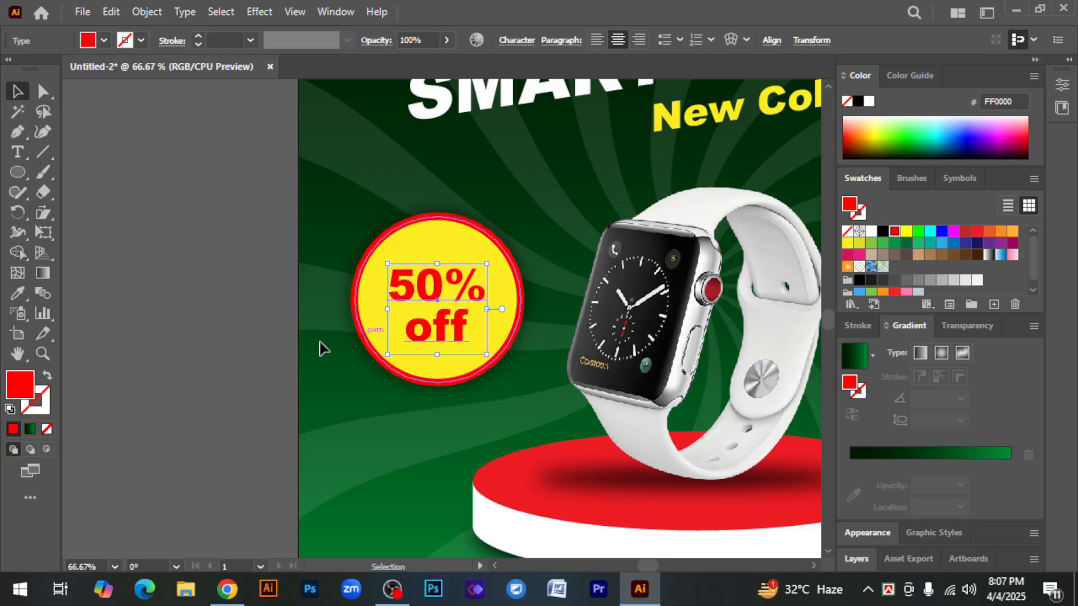
left_click(226, 349)
key("ctrl+minus")
key("ctrl+minus")
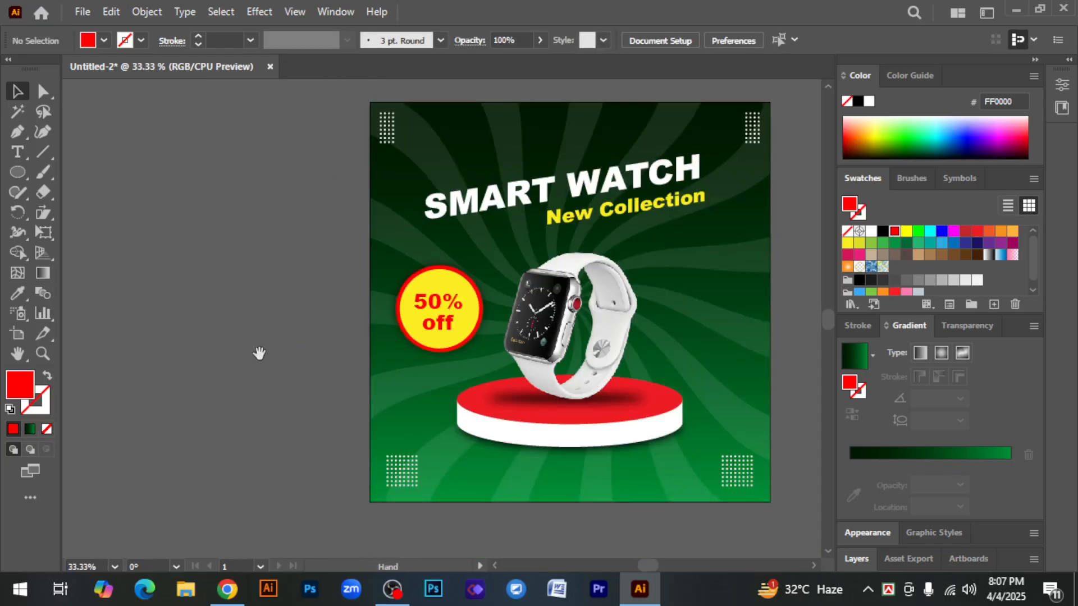
left_click_drag(260, 353, 163, 368)
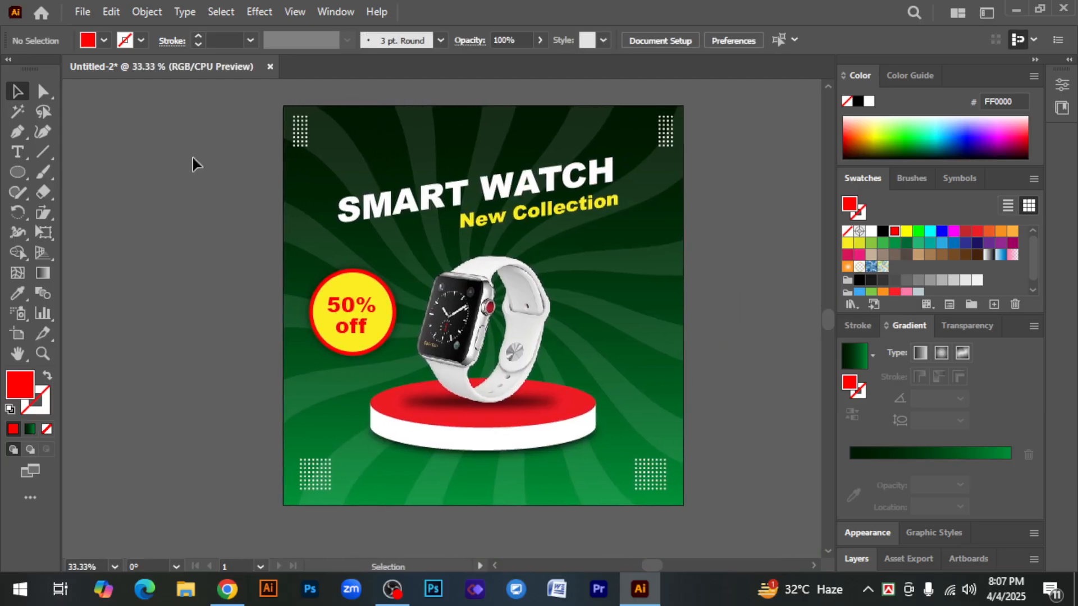
left_click_drag(237, 106, 730, 542)
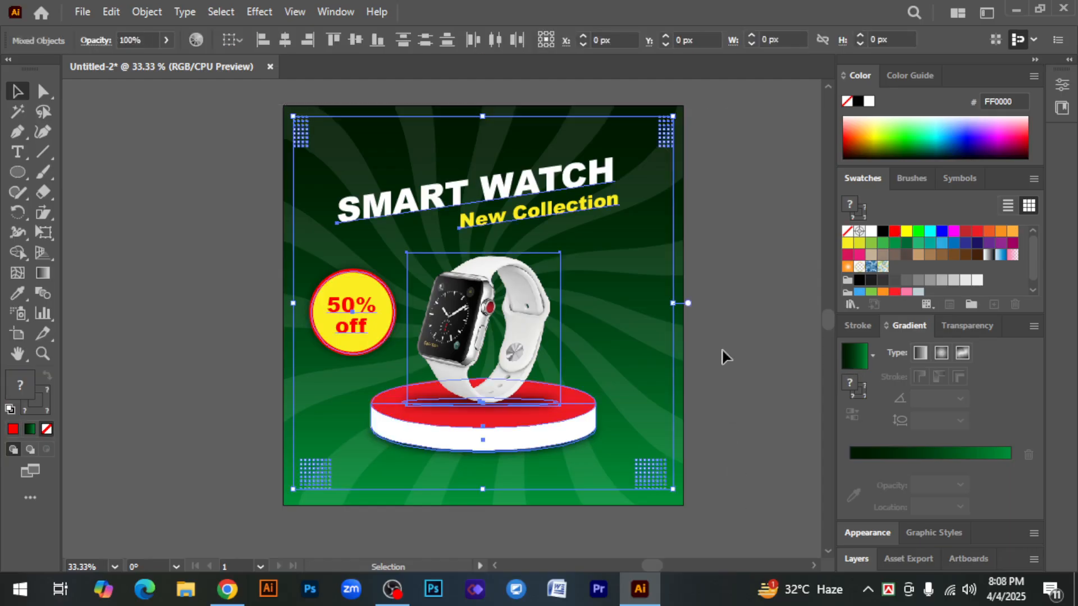
left_click(717, 309)
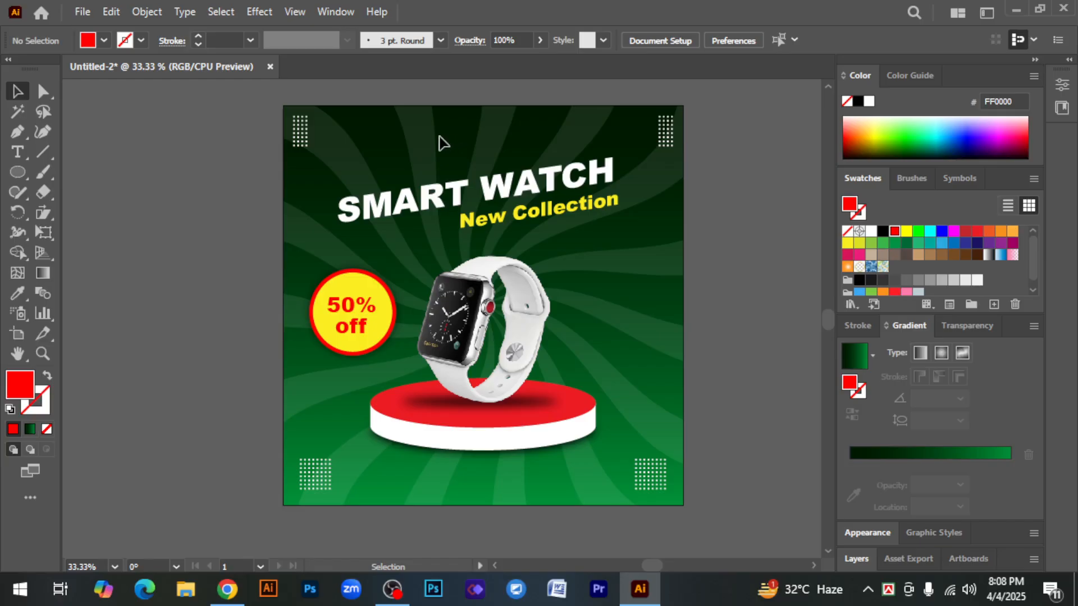
scroll(609, 462, "down", 1)
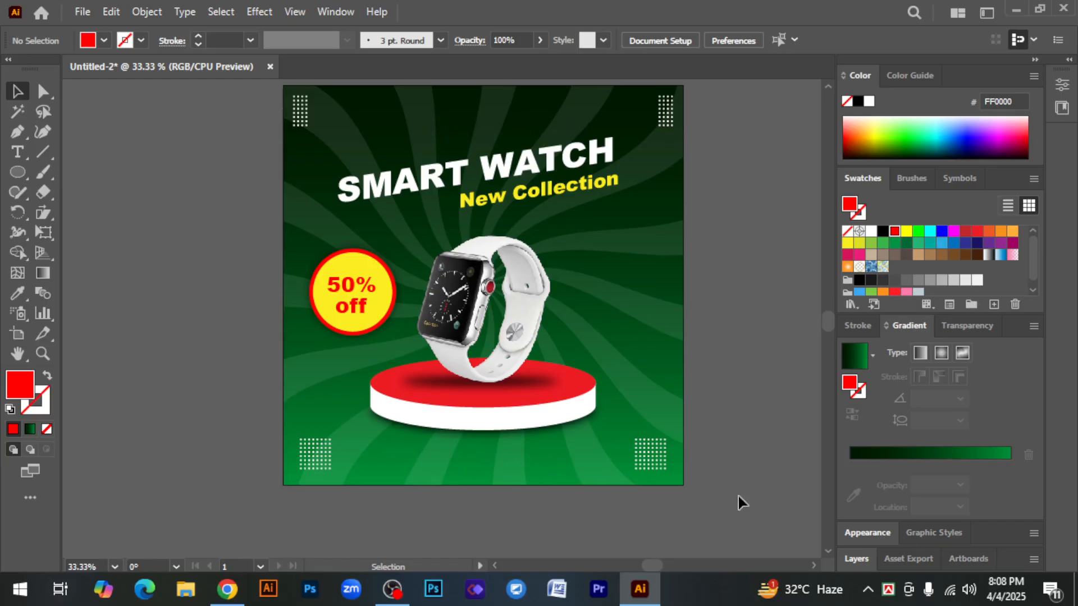
Step: Draw a red FF0000 rounded rectangle without stroke below the podium, midway between the two lower dot grids
right_click(13, 176)
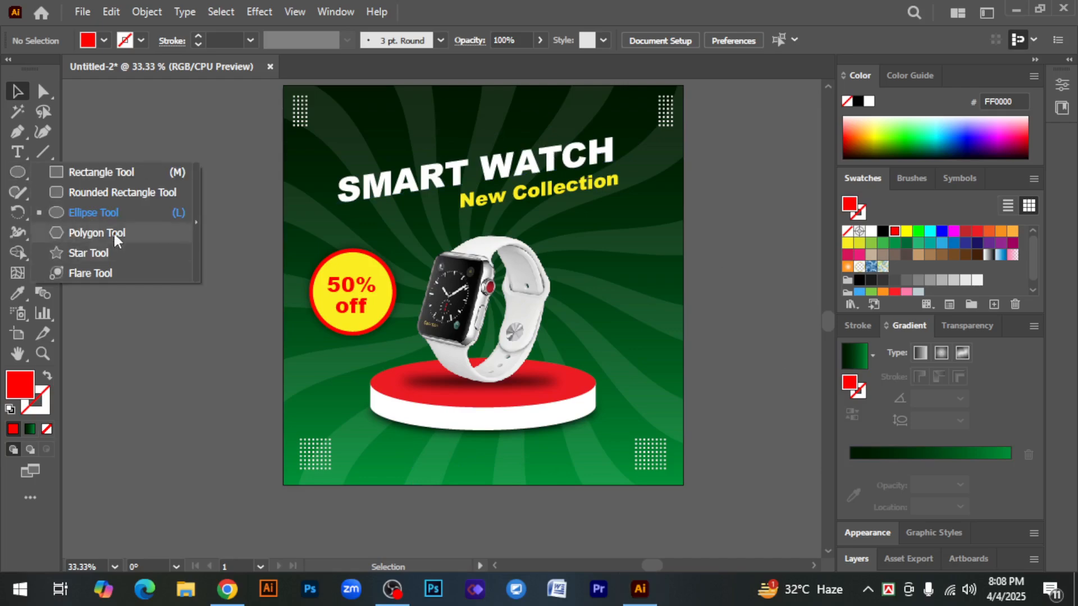
left_click(105, 192)
scroll(390, 417, "down", 4)
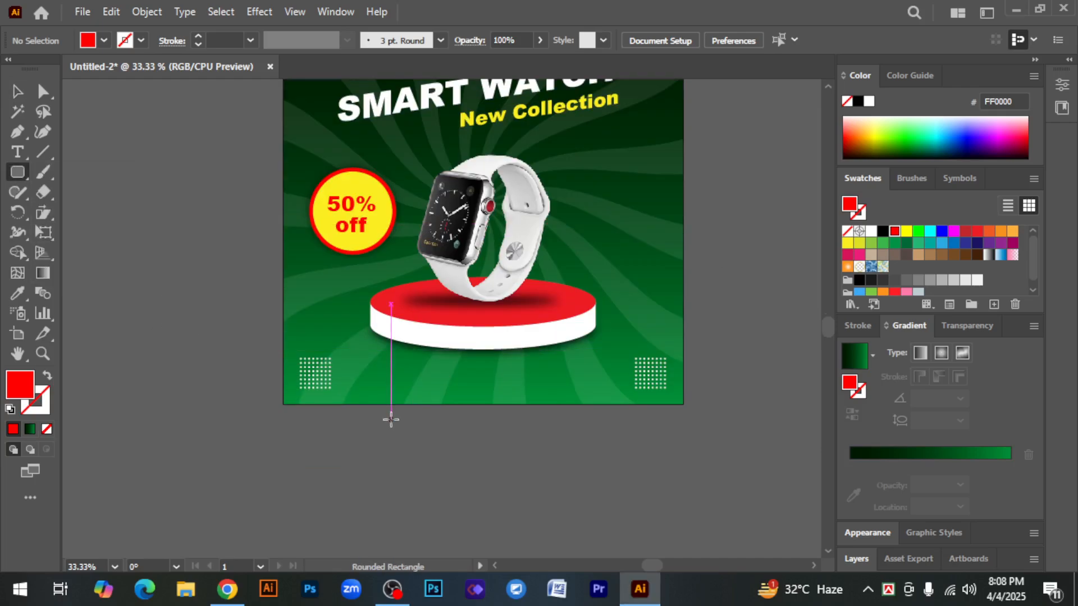
left_click_drag(421, 365, 525, 408)
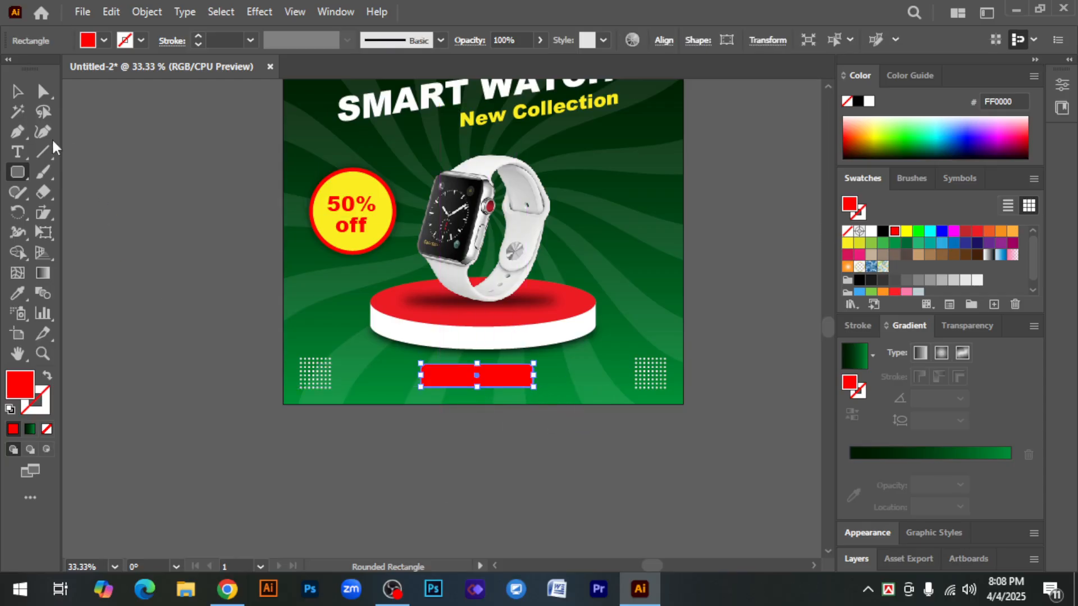
left_click(17, 95)
left_click(479, 450)
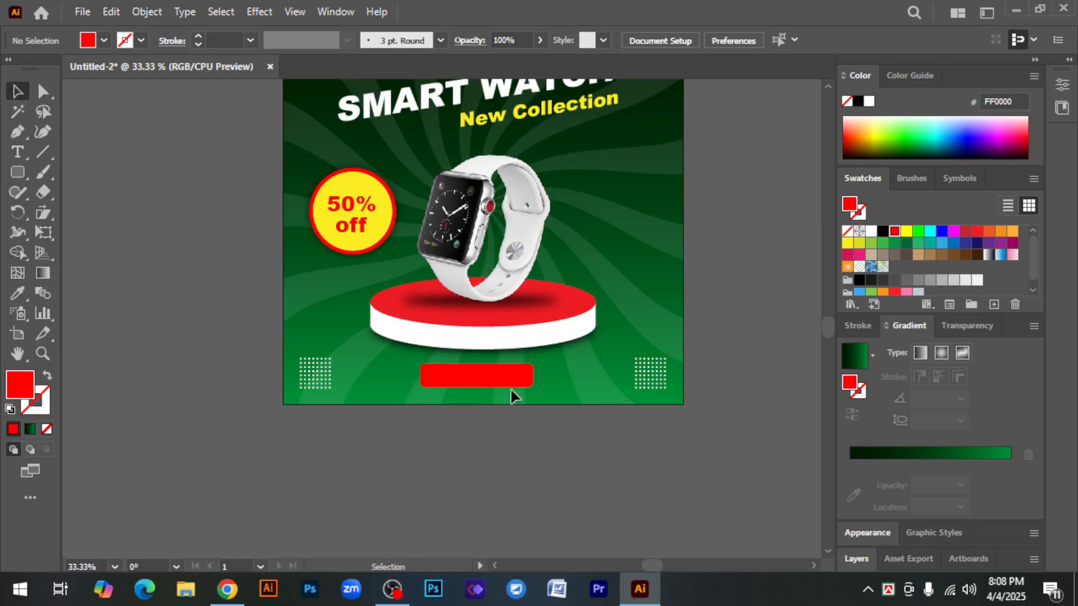
Step: Add the text "Order Now" on the empty canvas below the artboard
left_click(18, 147)
left_click(357, 475)
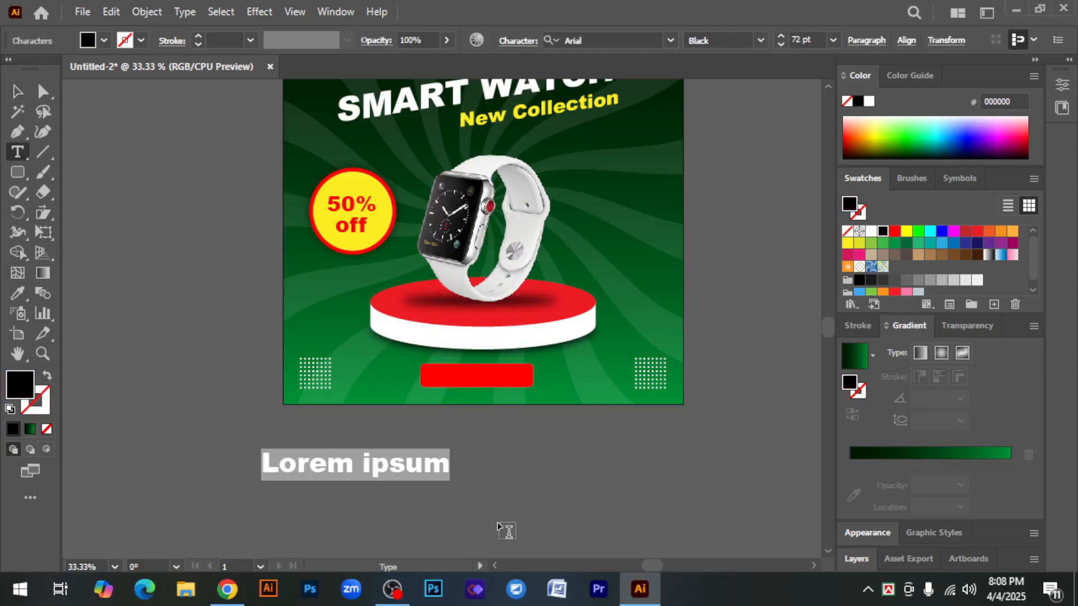
type("Ord")
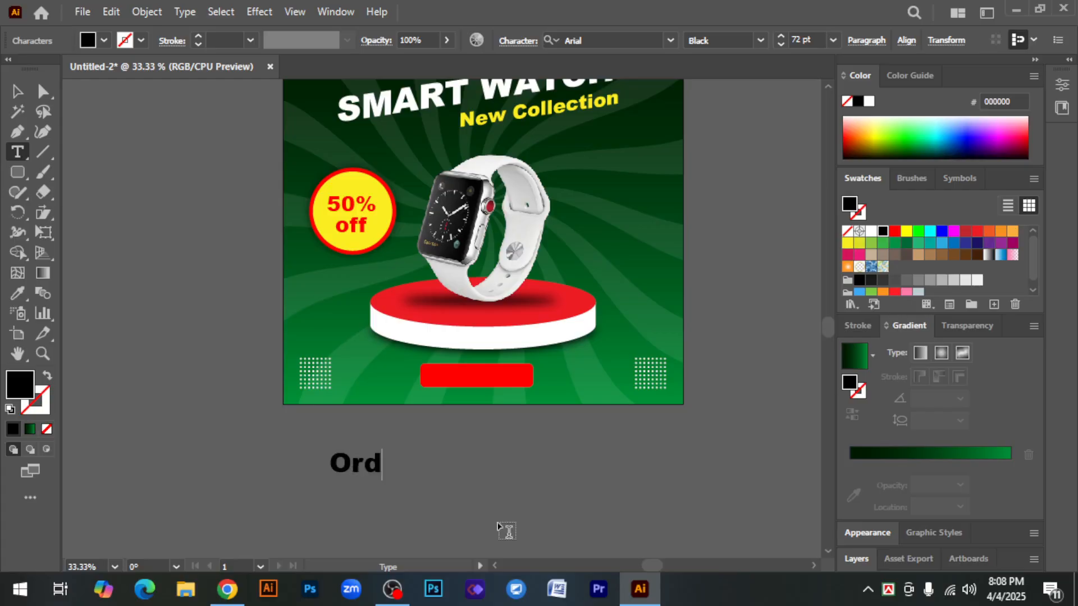
type("er Now")
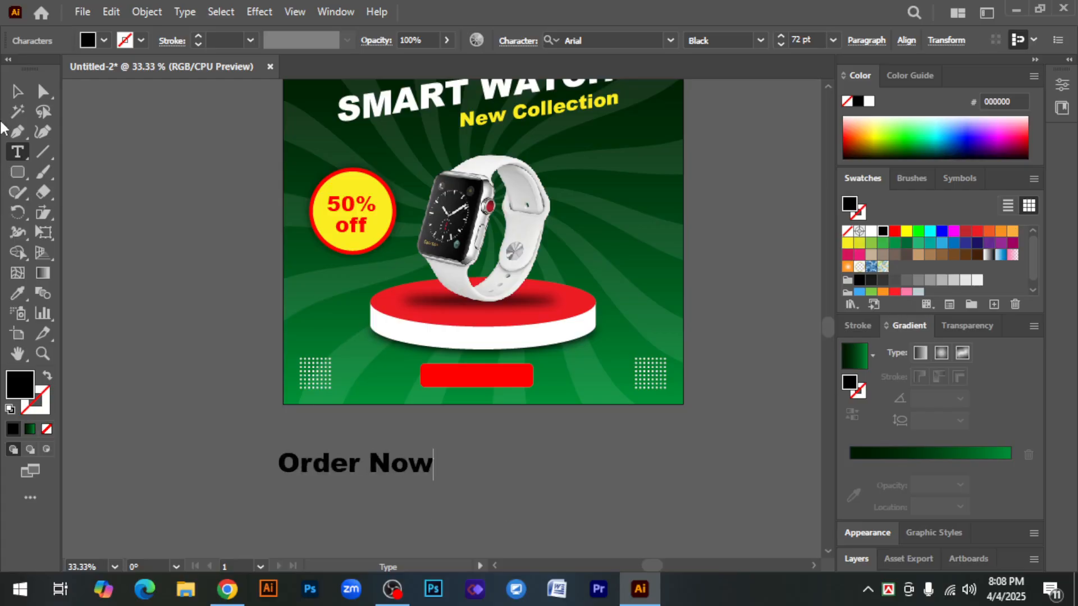
Step: Scale the "Order Now" text down to about half its size and fill it with yellow FFFF00
left_click(18, 91)
left_click_drag(436, 483, 395, 473)
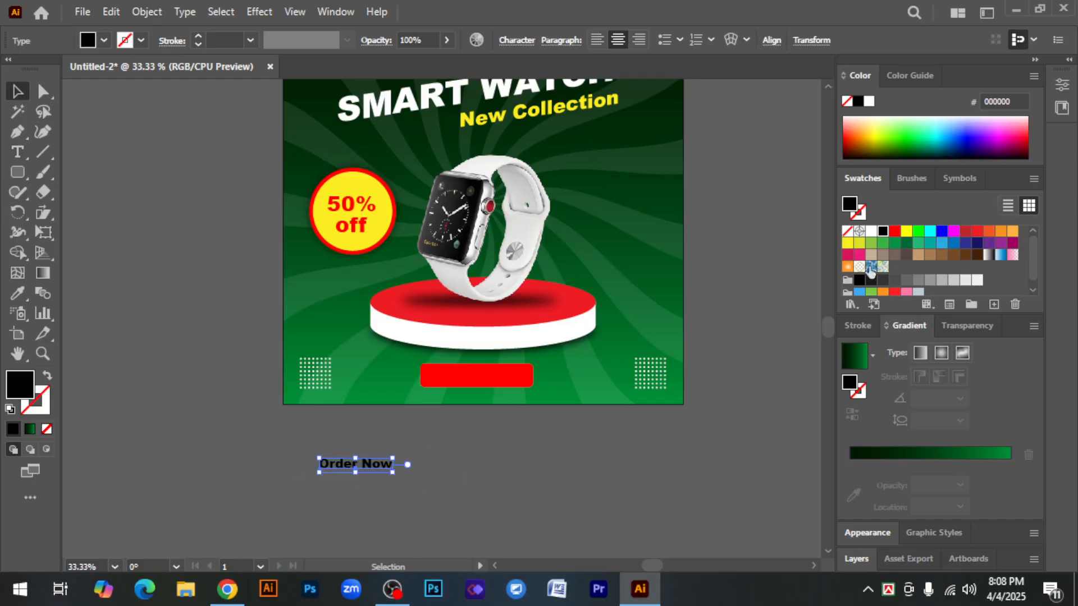
left_click(907, 231)
left_click(549, 465)
Step: Move the "Order Now" text onto the red rounded rectangle, enlarge it to nearly fill the shape, and nudge it into the centre
left_click(506, 418, "ctrl")
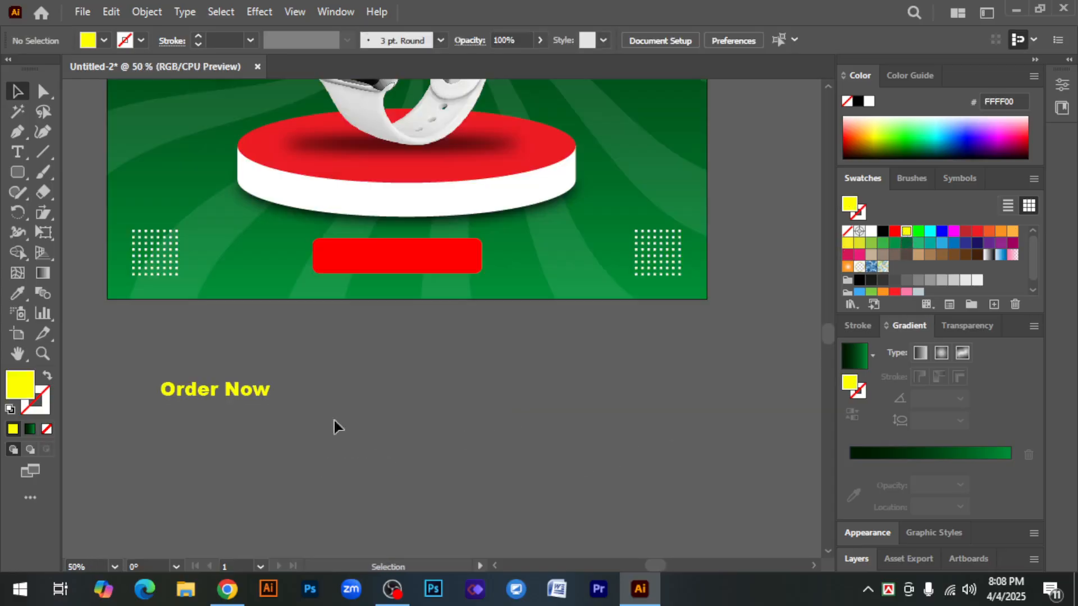
left_click_drag(247, 392, 476, 270)
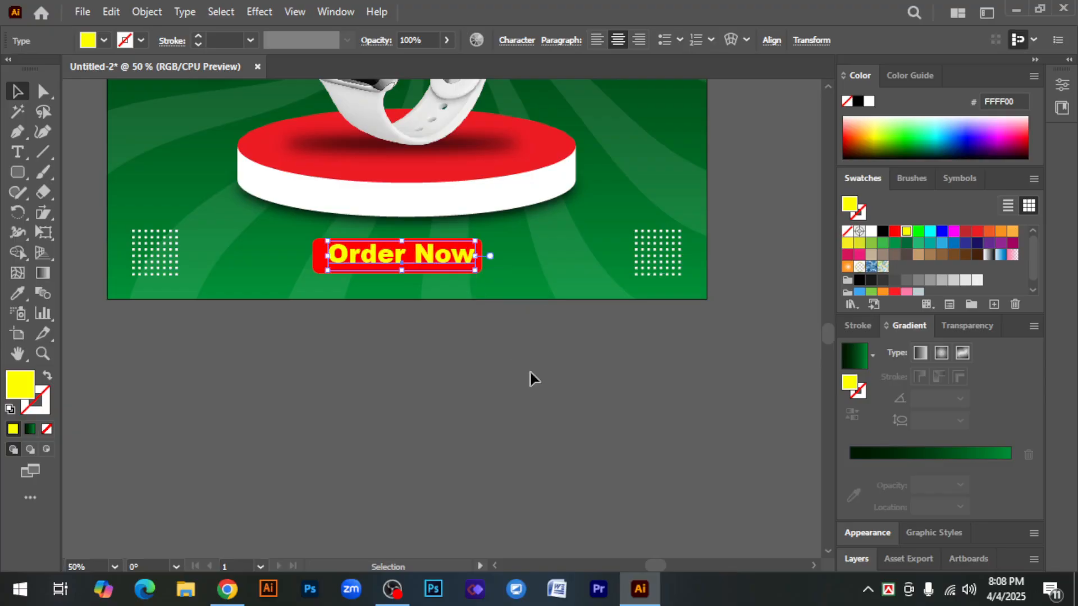
key("Left")
key("Left")
key("Left")
key("Left")
key("Left")
key("Left")
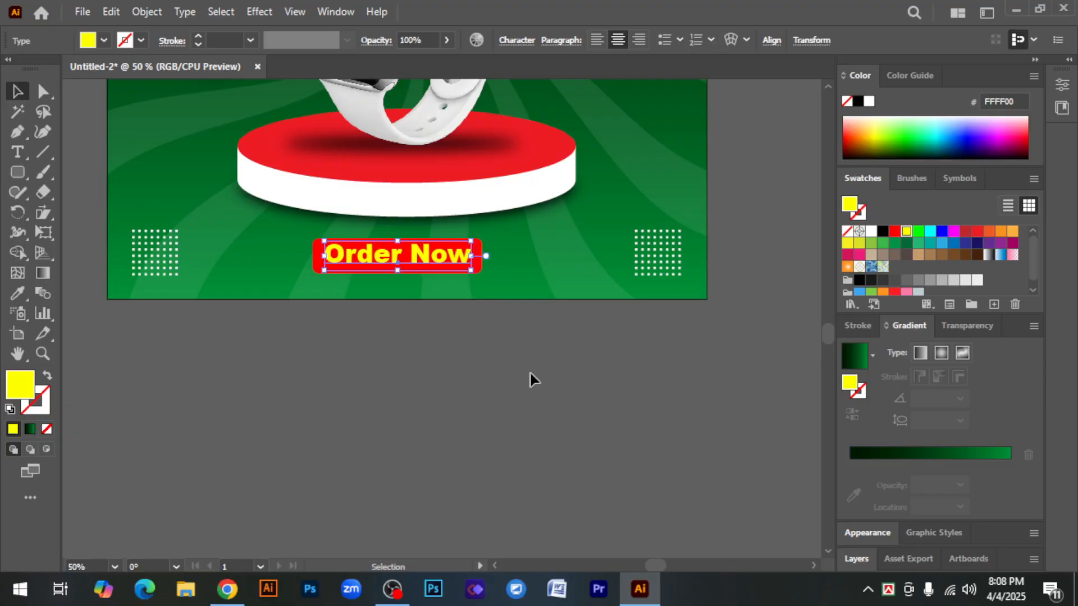
key("Down")
key("Down")
key("Down")
key("Down")
left_click(530, 380)
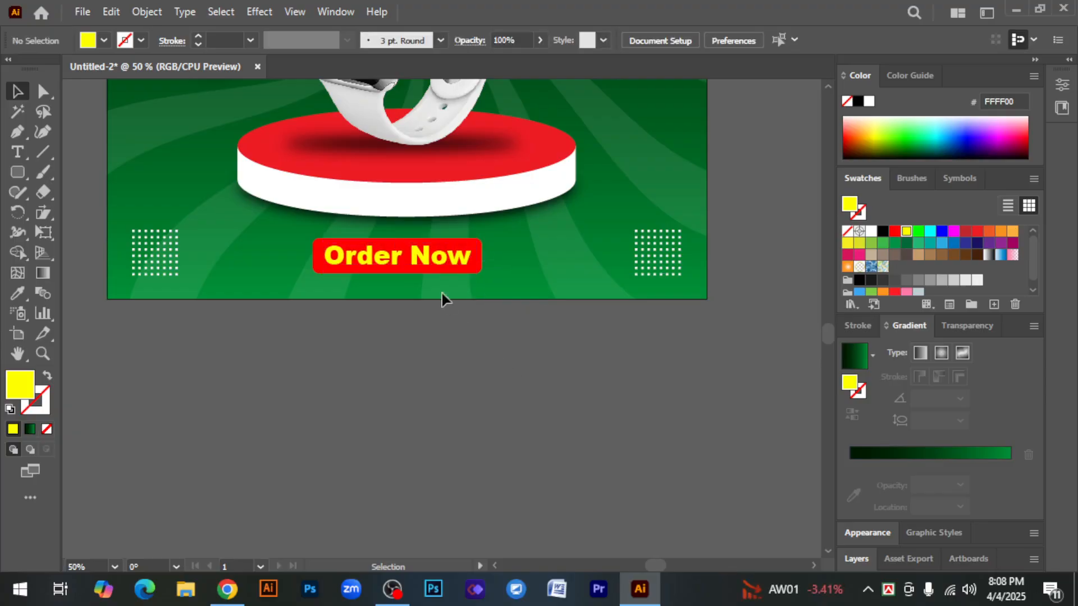
Step: Change the fill of the "Order Now" text to white FFFFFF
left_click(423, 264)
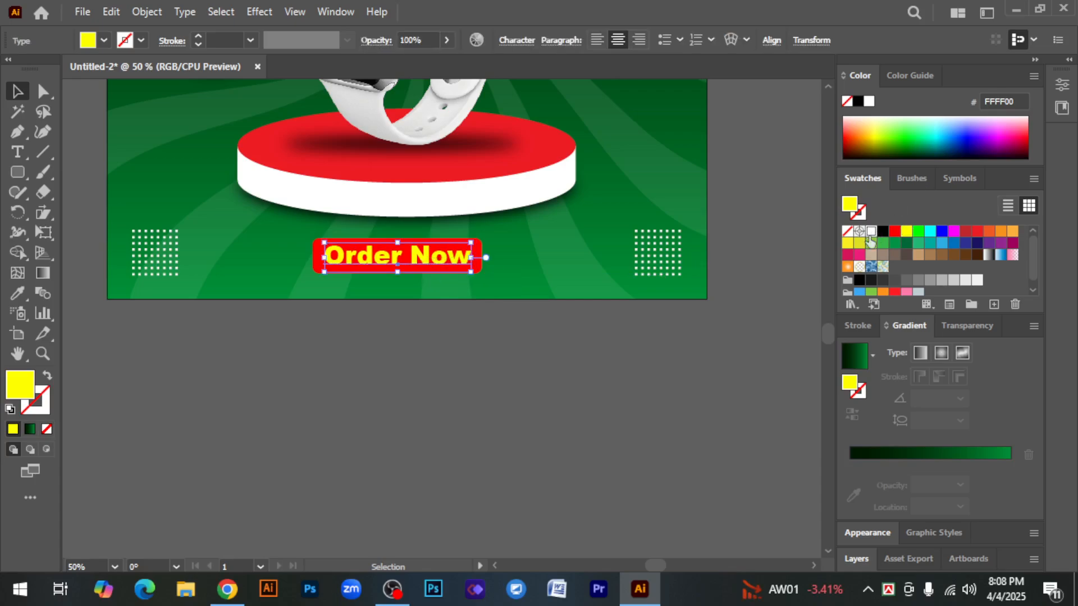
left_click(871, 232)
left_click(652, 386)
key("ctrl+minus")
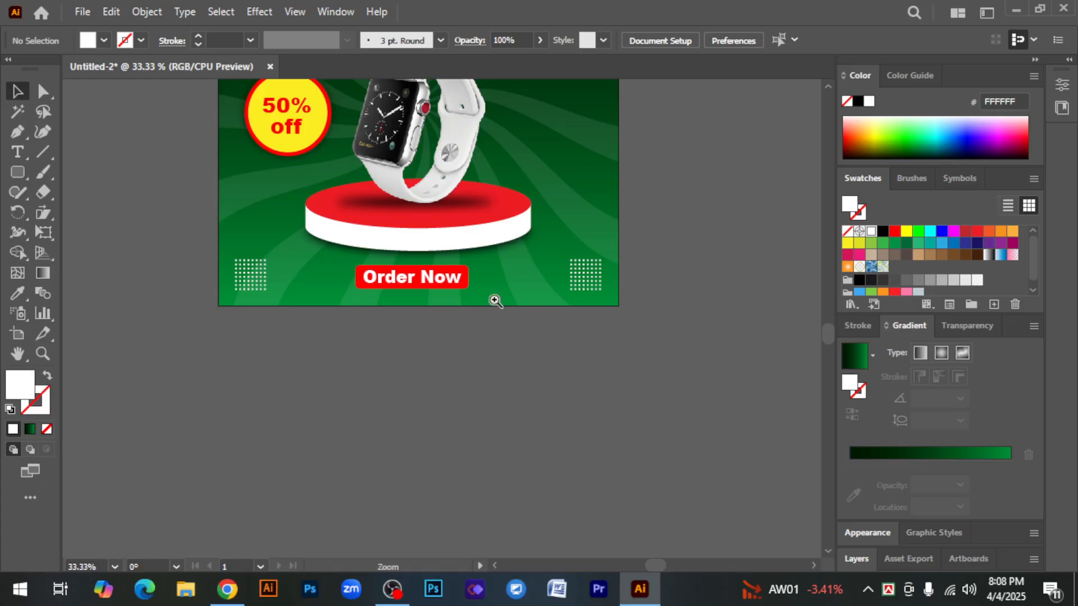
left_click(476, 285, "ctrl")
left_click_drag(520, 399, 573, 428)
key("ctrl+minus")
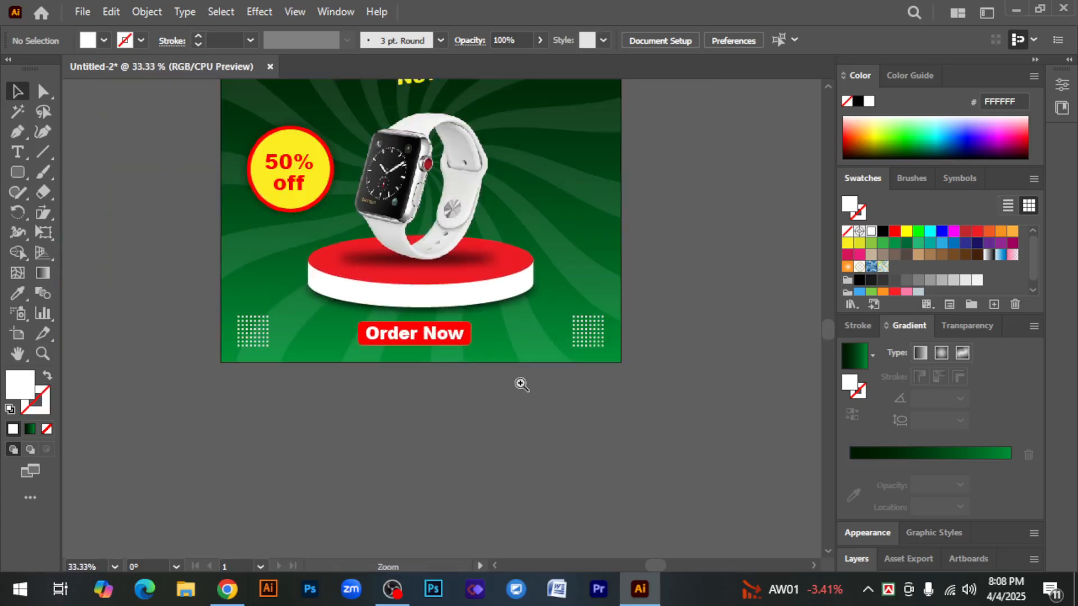
key("ctrl+minus")
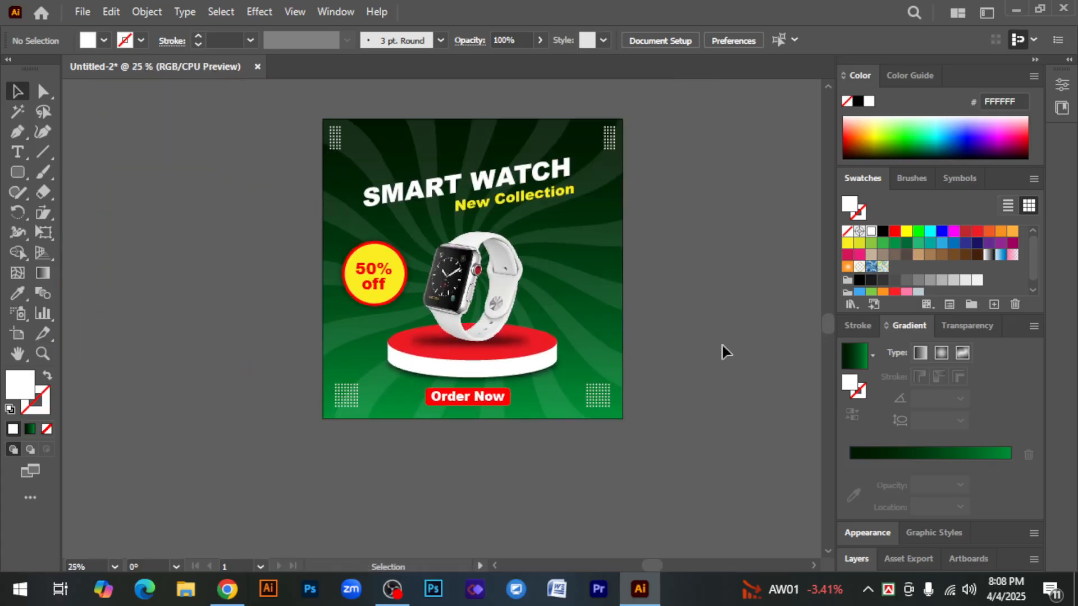
left_click_drag(701, 303, 661, 318)
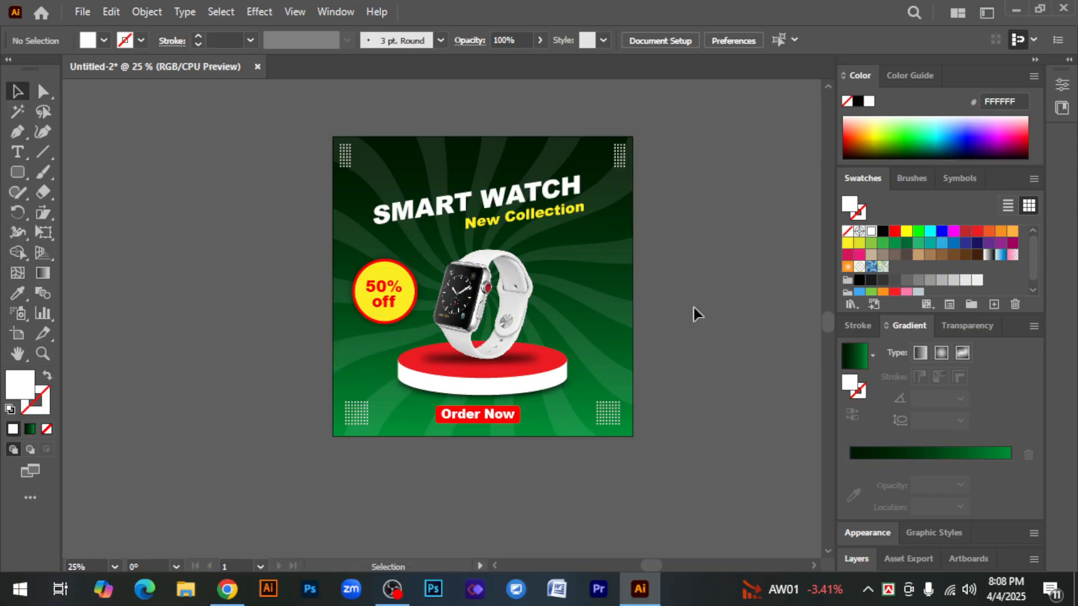